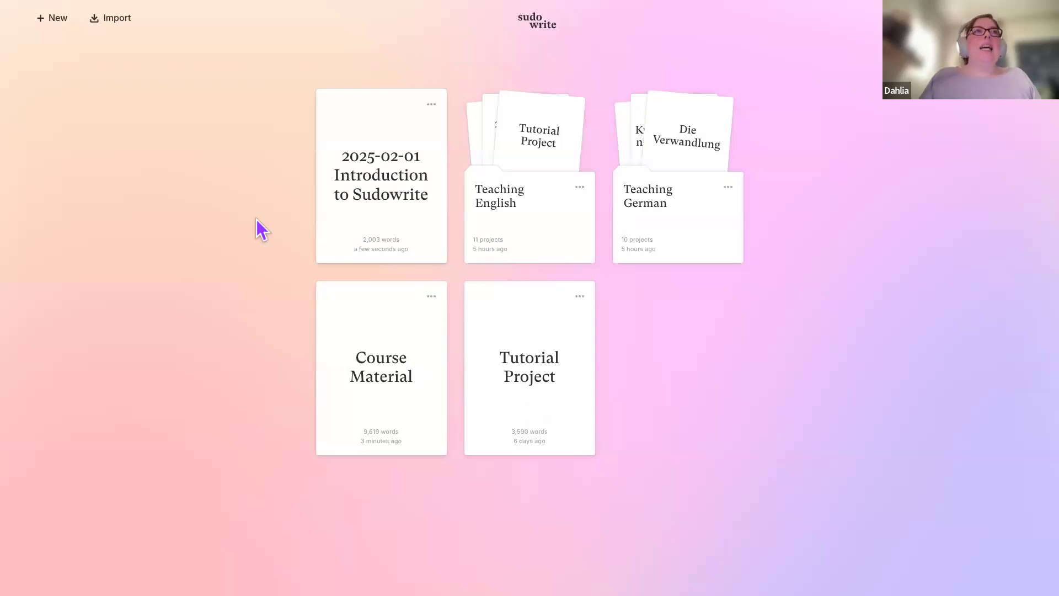
{"action": "left_click", "coordinate": [49, 35]}
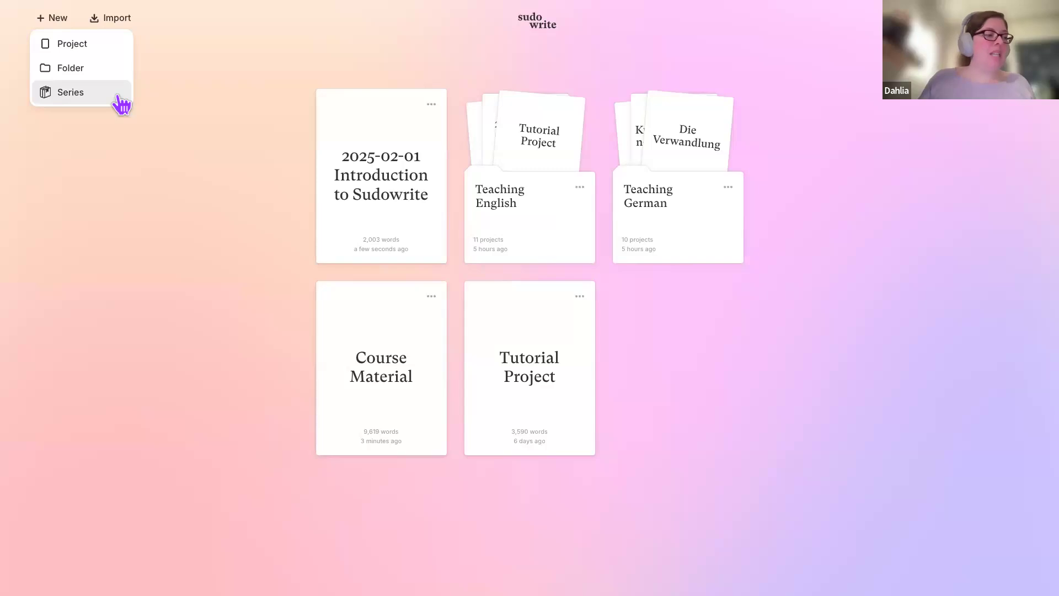
{"action": "left_click", "coordinate": [125, 26]}
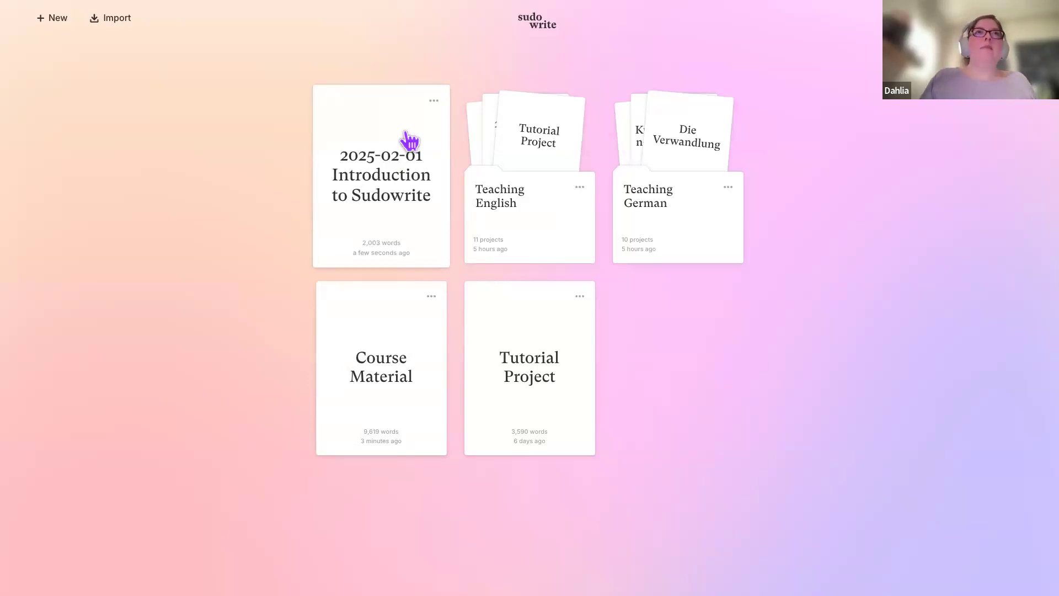
Delete the "2025-02-01 Introduction to Sudowrite" project from the project overview.
{"action": "left_click", "coordinate": [433, 101]}
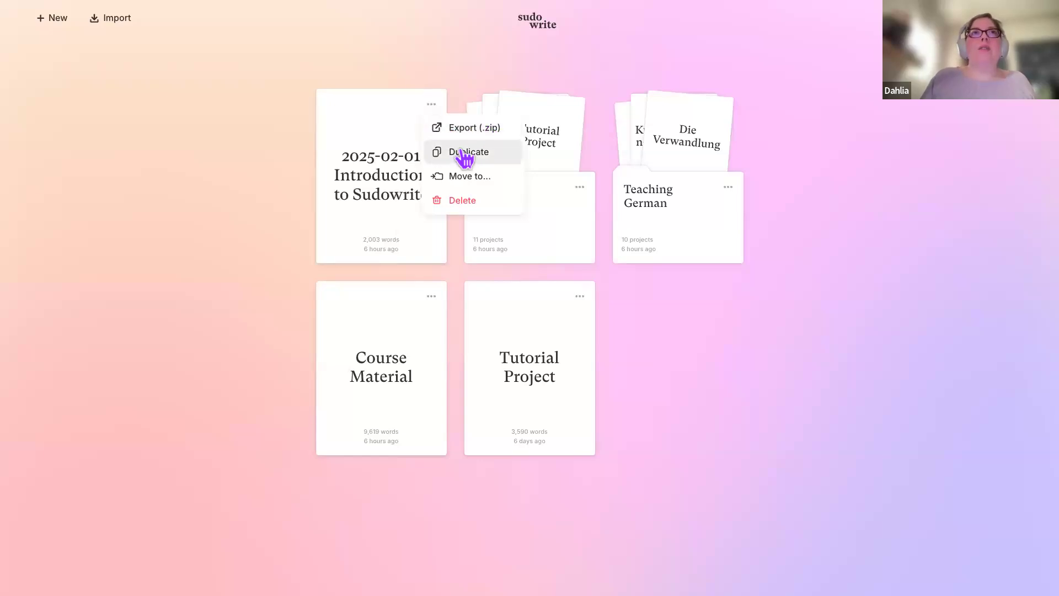
{"action": "left_click", "coordinate": [472, 200]}
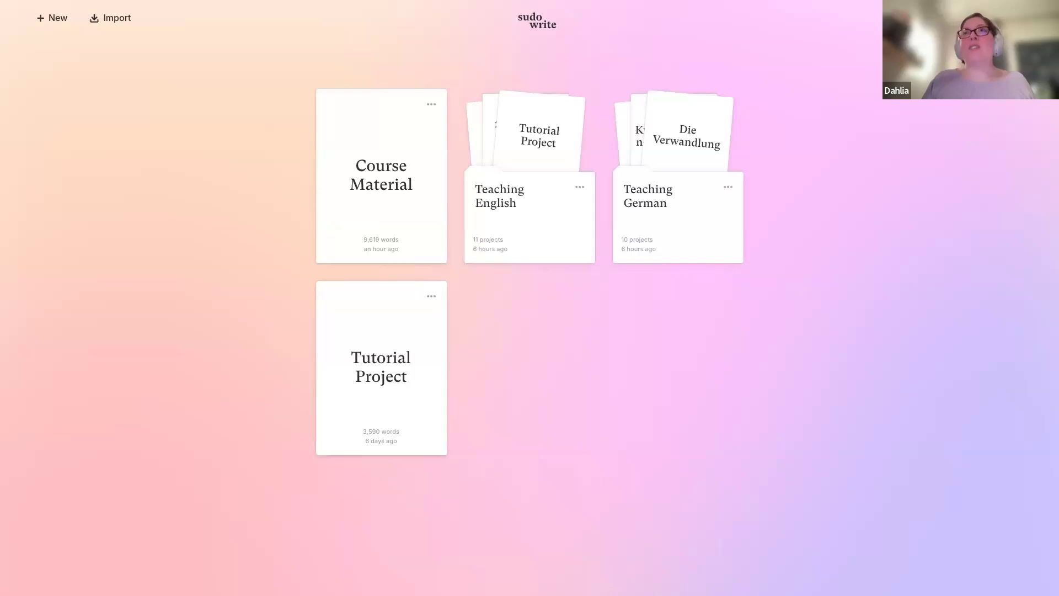
Restore "2025-02-01 Introduction to Sudowrite" from the deleted projects and return to the project overview.
{"action": "left_click", "coordinate": [1024, 17]}
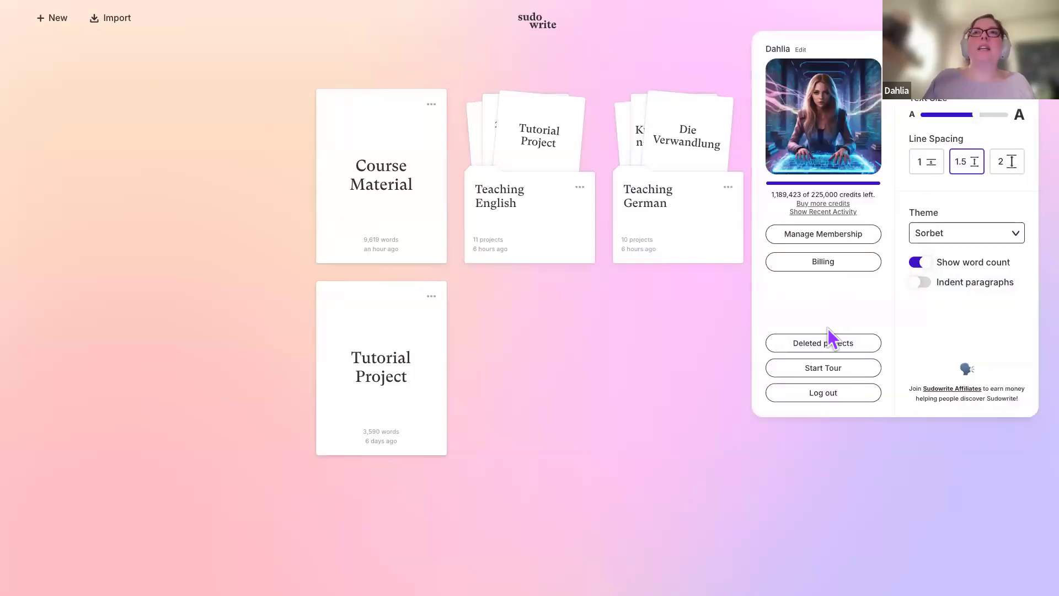
{"action": "left_click", "coordinate": [830, 342]}
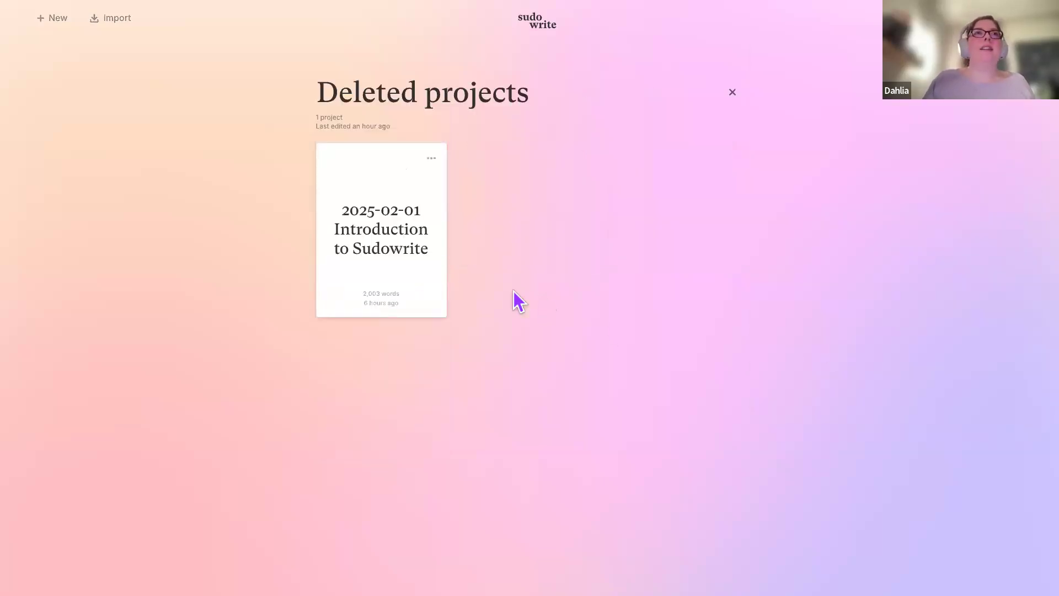
{"action": "left_click", "coordinate": [435, 157]}
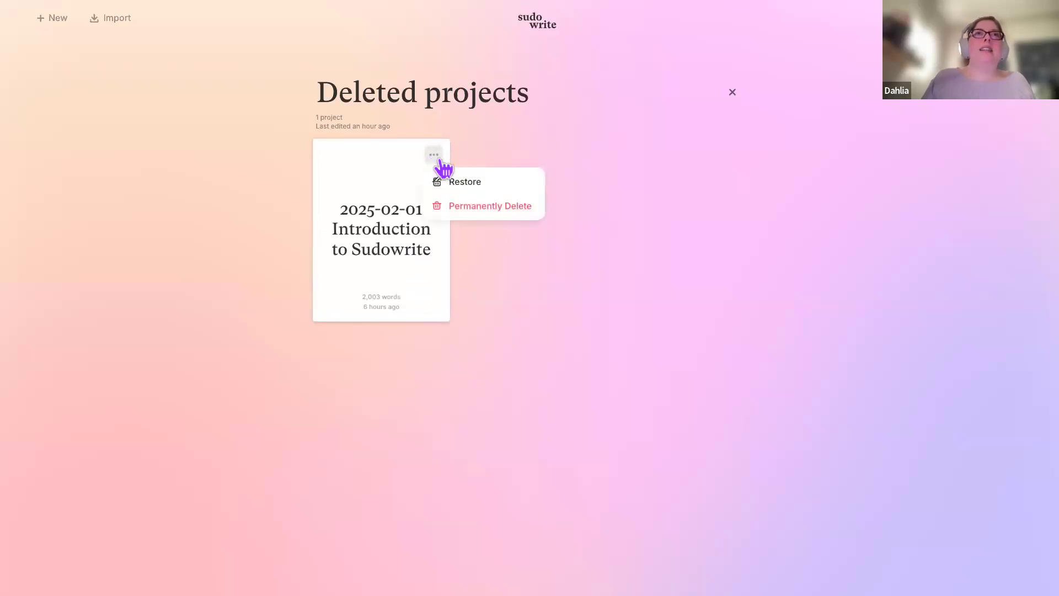
{"action": "left_click", "coordinate": [475, 182]}
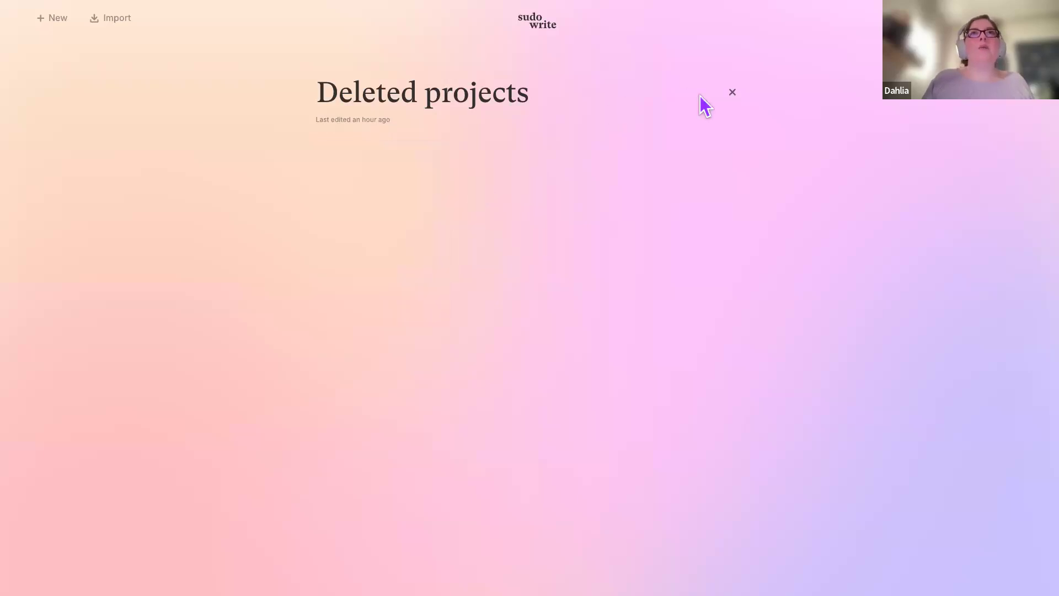
{"action": "left_click", "coordinate": [732, 92]}
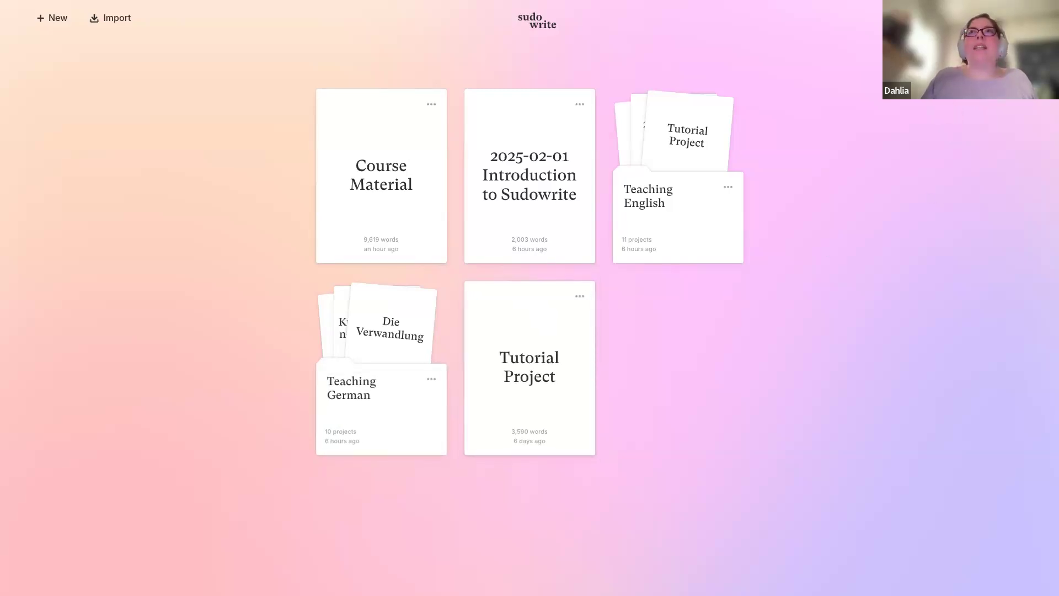
Search the projects for "Whisp", then clear the search to show the full project overview.
{"action": "left_click", "coordinate": [938, 18]}
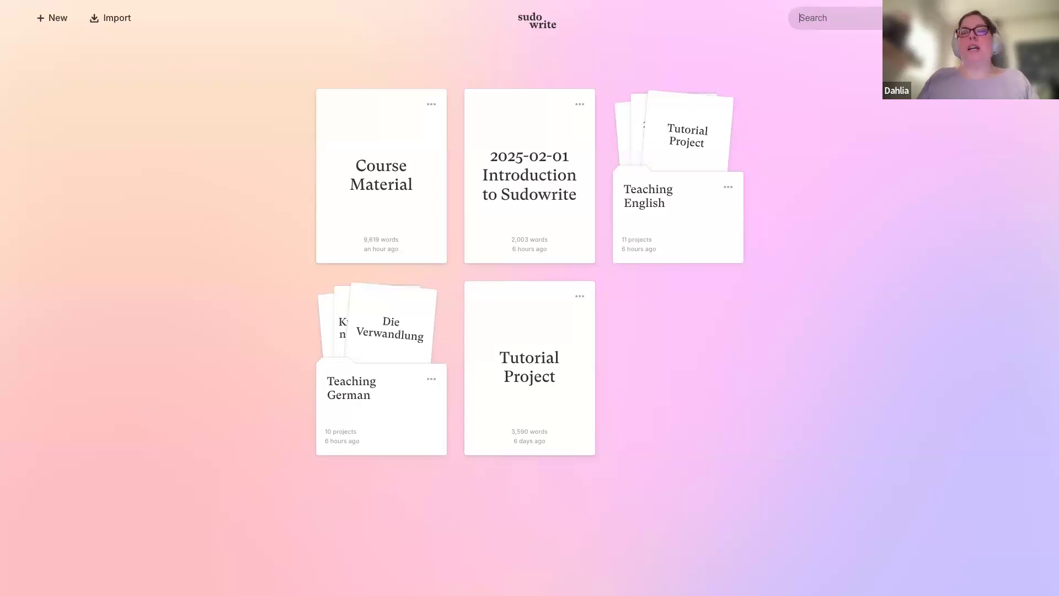
{"action": "type", "text": "Whs"}
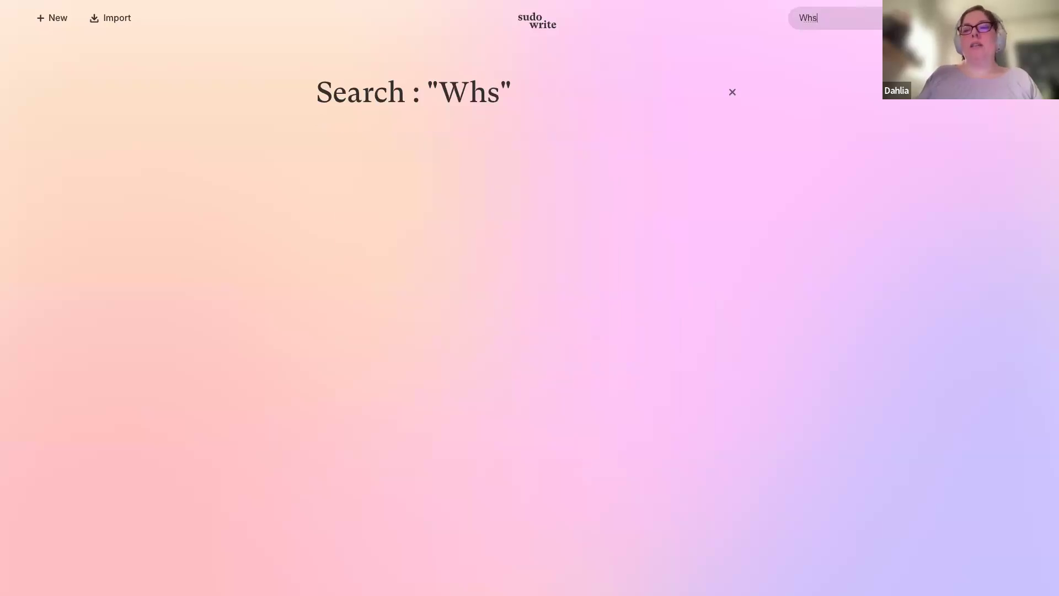
{"action": "key", "text": "BackSpace"}
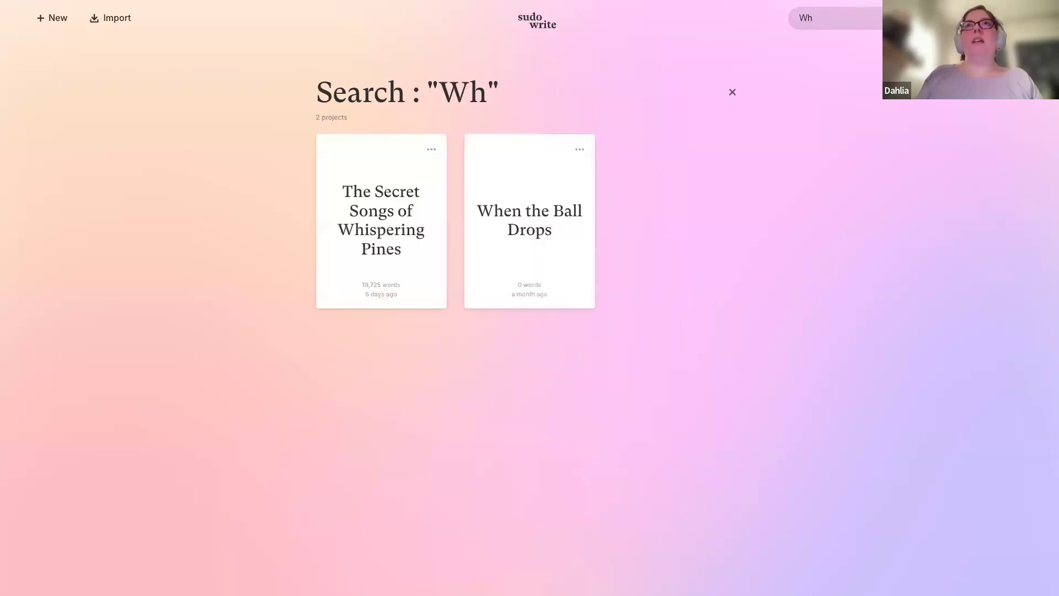
{"action": "type", "text": "isp"}
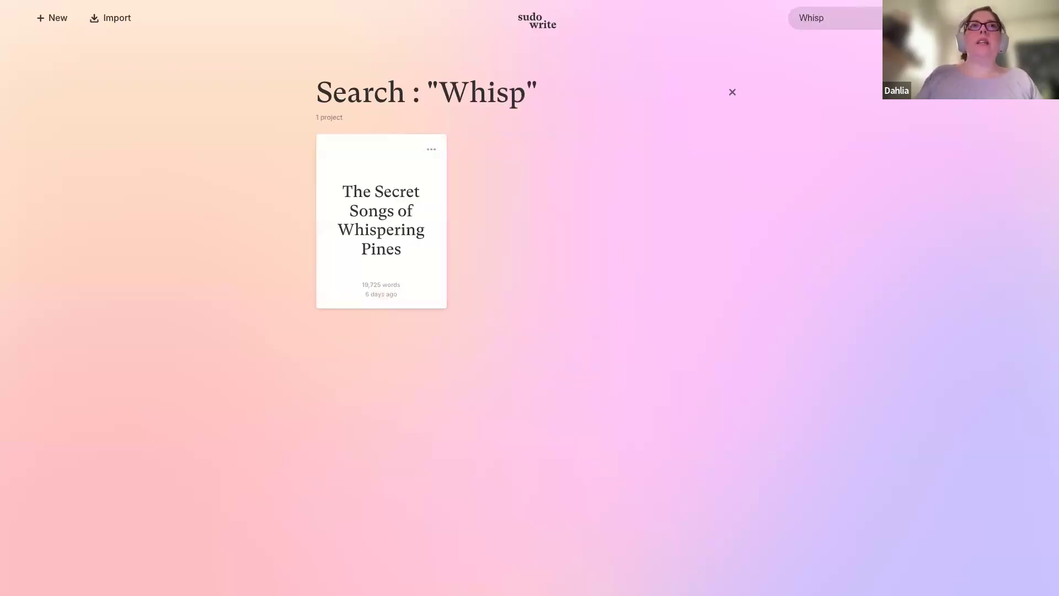
{"action": "key", "text": "BackSpace"}
{"action": "key", "text": "BackSpace"}
{"action": "key", "text": "BackSpace"}
{"action": "key", "text": "BackSpace"}
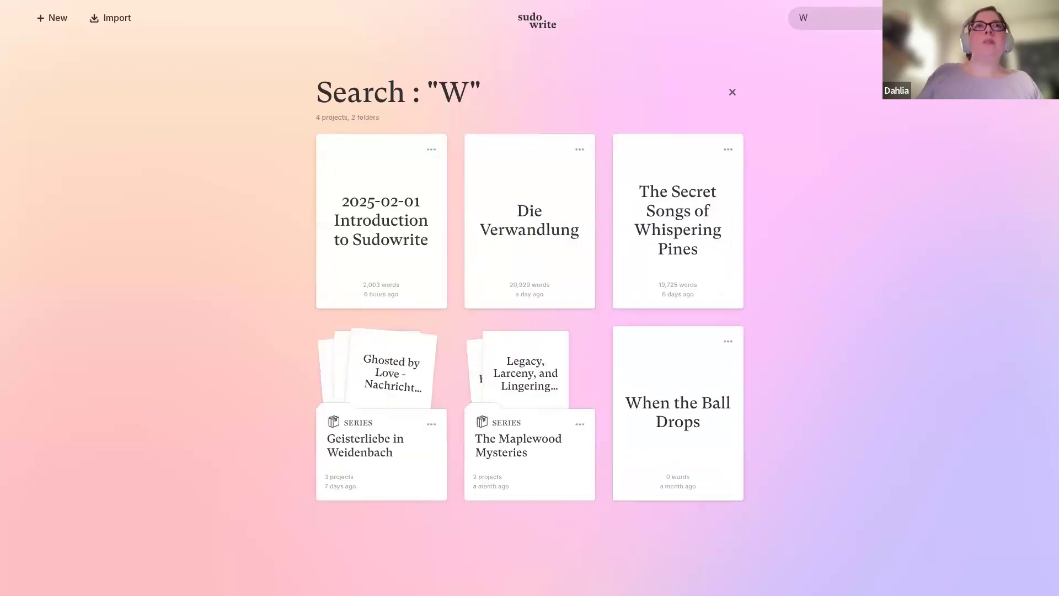
{"action": "key", "text": "BackSpace"}
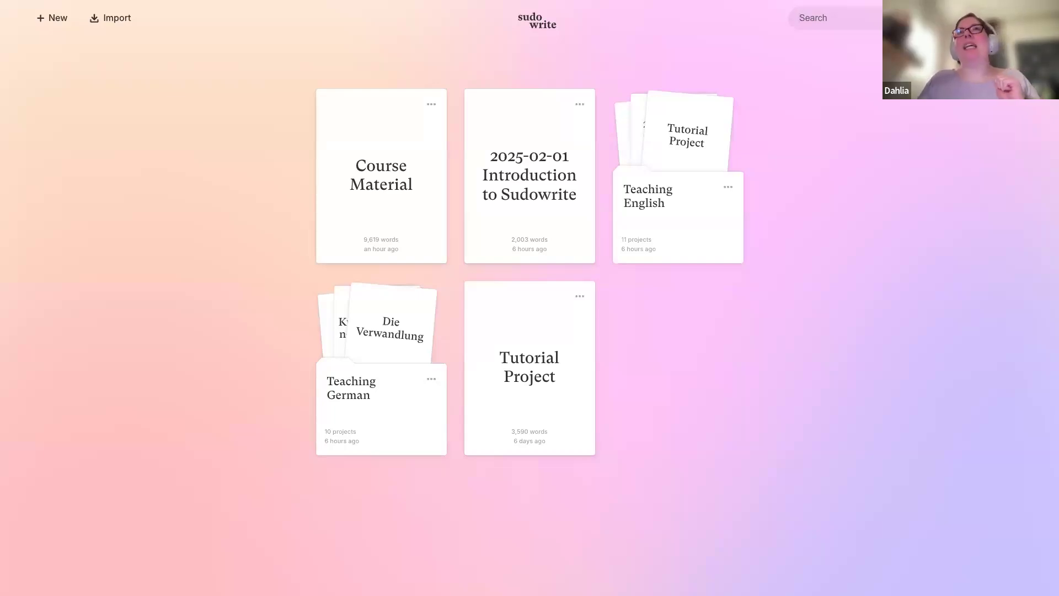
Open the account settings and examine the credits, recent activity and display options.
{"action": "left_click", "coordinate": [1027, 18]}
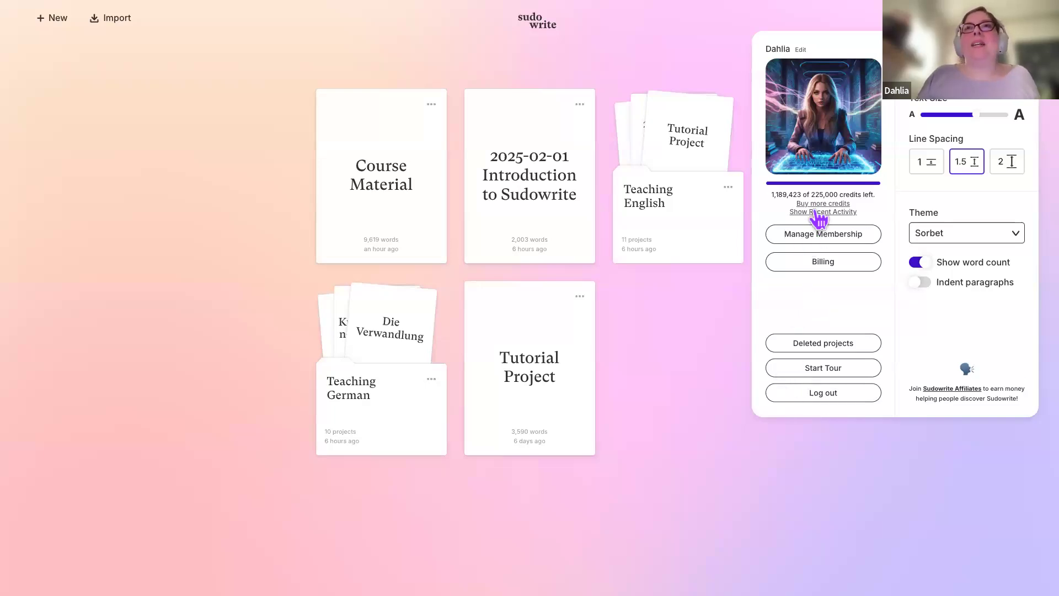
{"action": "mouse_move", "coordinate": [818, 220]}
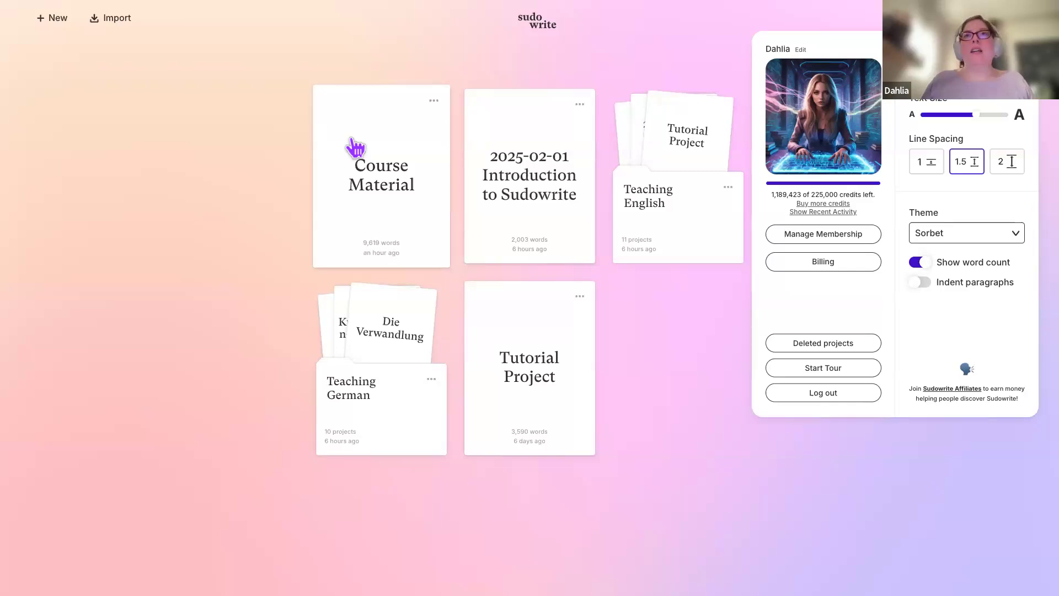
{"action": "mouse_move", "coordinate": [838, 215]}
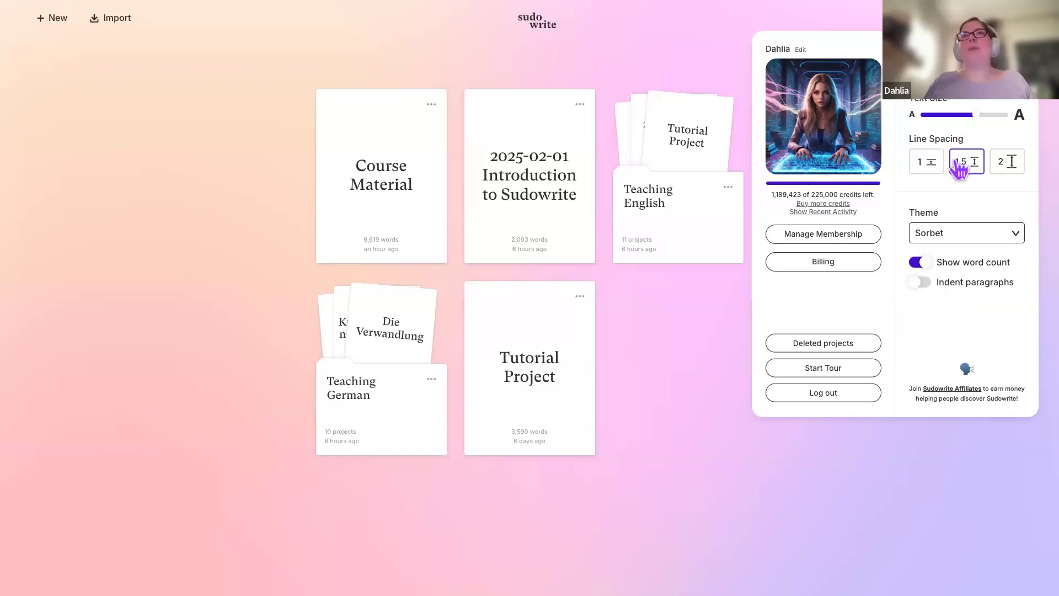
Open the "2025-02-01 Introduction to Sudowrite" project and skim Chapter 1, ending back at the chapter's beginning.
{"action": "left_click", "coordinate": [531, 240]}
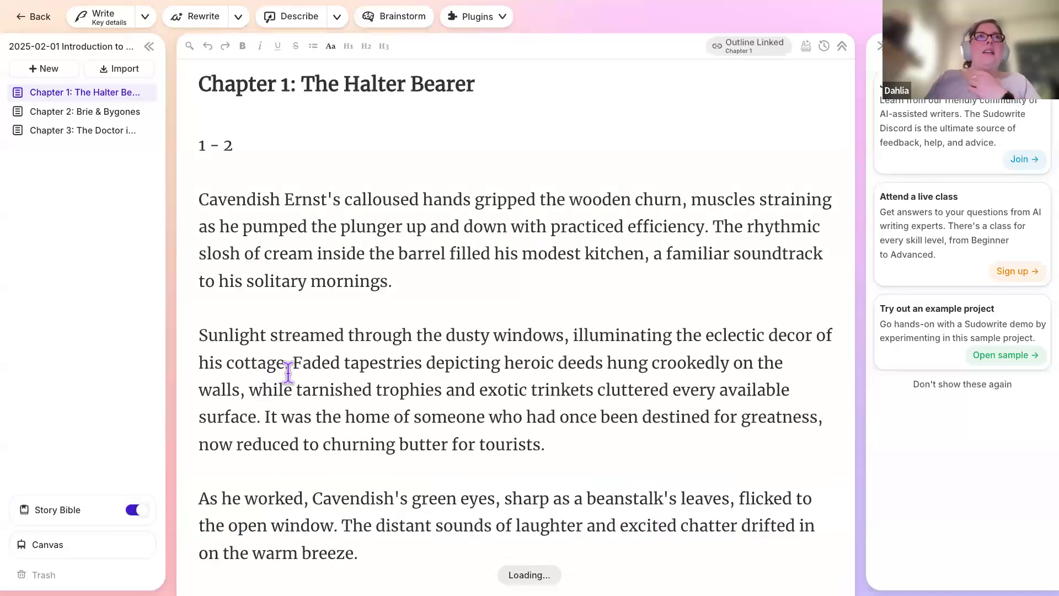
{"action": "scroll", "coordinate": [218, 148], "scroll_direction": "down", "scroll_amount": 15}
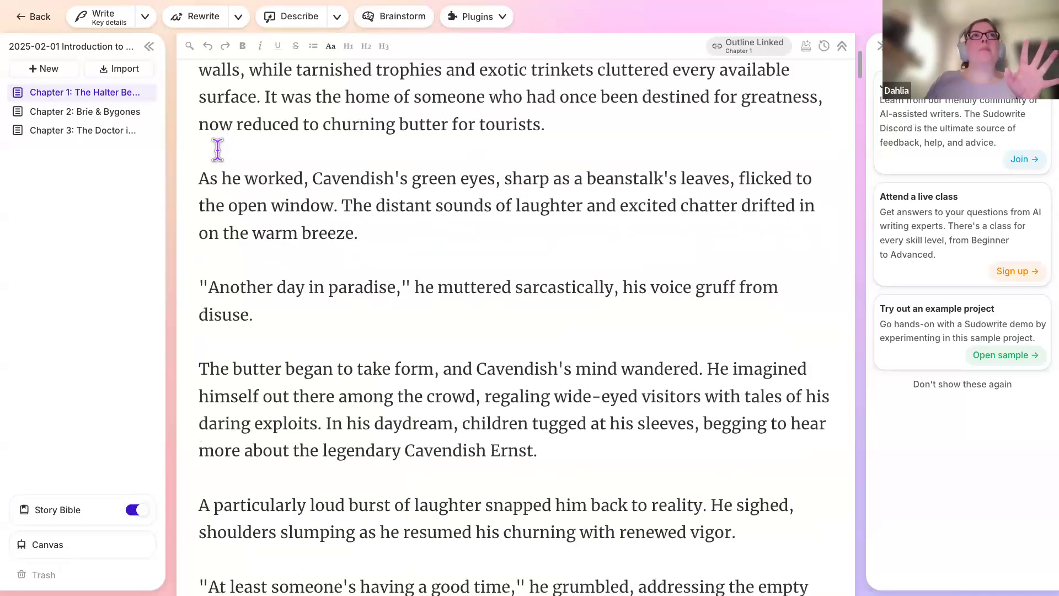
{"action": "scroll", "coordinate": [211, 190], "scroll_direction": "up", "scroll_amount": 6}
{"action": "scroll", "coordinate": [211, 190], "scroll_direction": "up", "scroll_amount": 20}
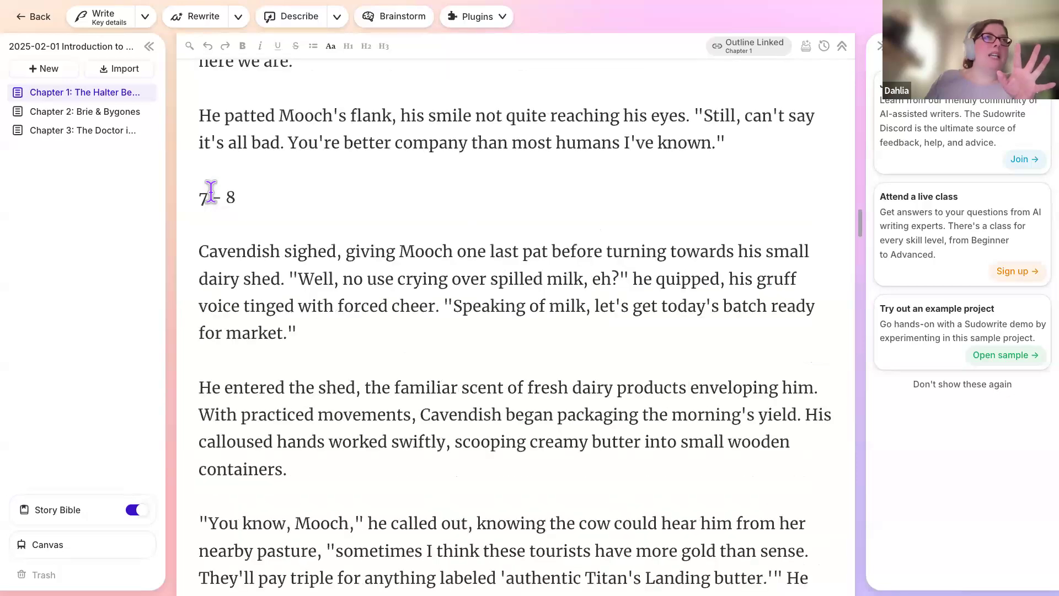
{"action": "scroll", "coordinate": [211, 190], "scroll_direction": "up", "scroll_amount": 10}
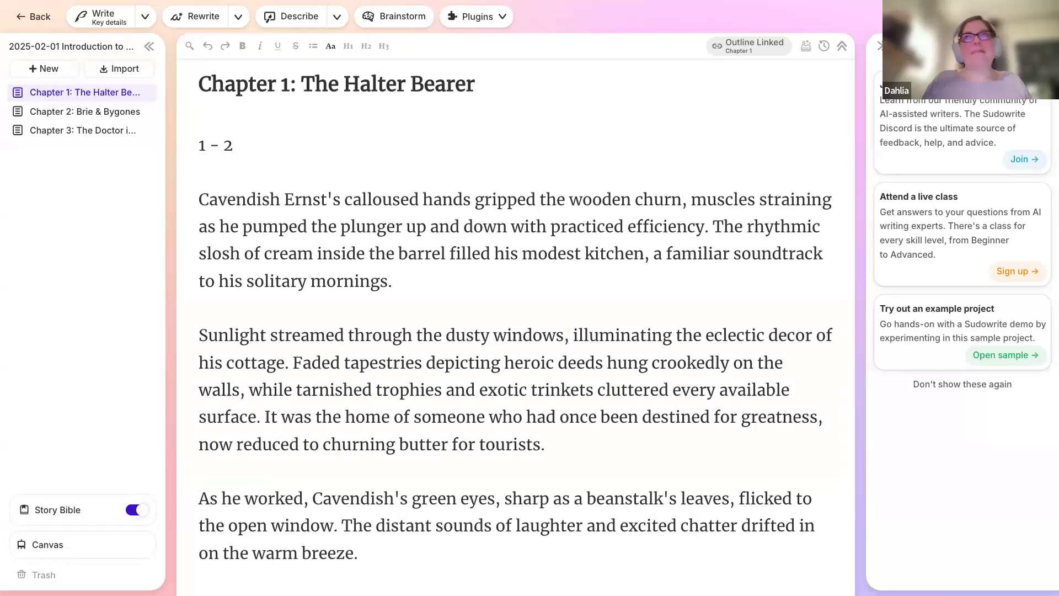
Open the account settings, try the Helvetica Neue and OpenDyslexic editor fonts, and return the font to Merriweather.
{"action": "left_click", "coordinate": [1041, 17]}
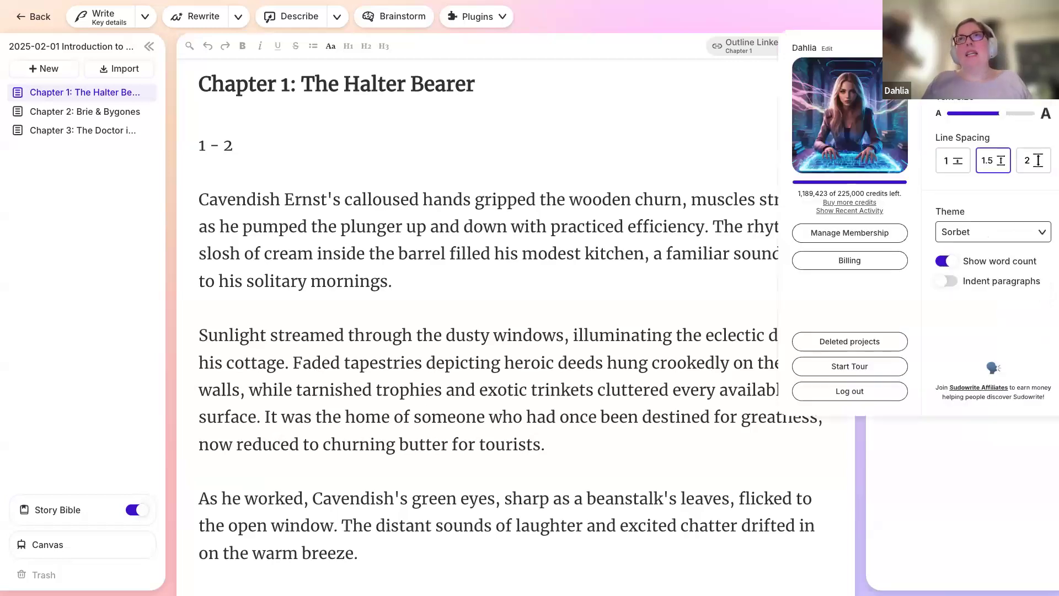
{"action": "left_click", "coordinate": [995, 101]}
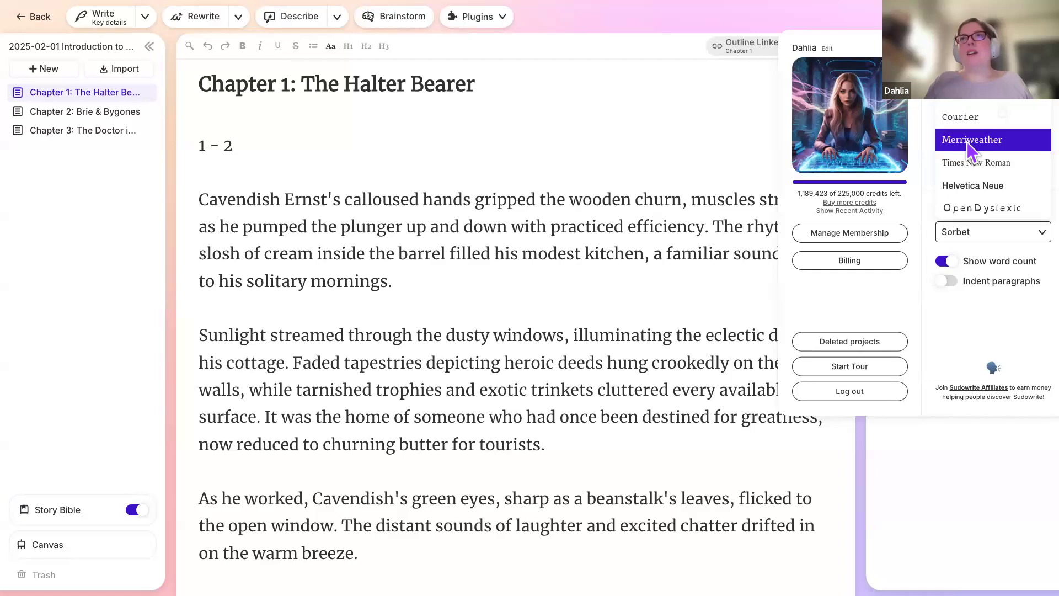
{"action": "left_click", "coordinate": [968, 187]}
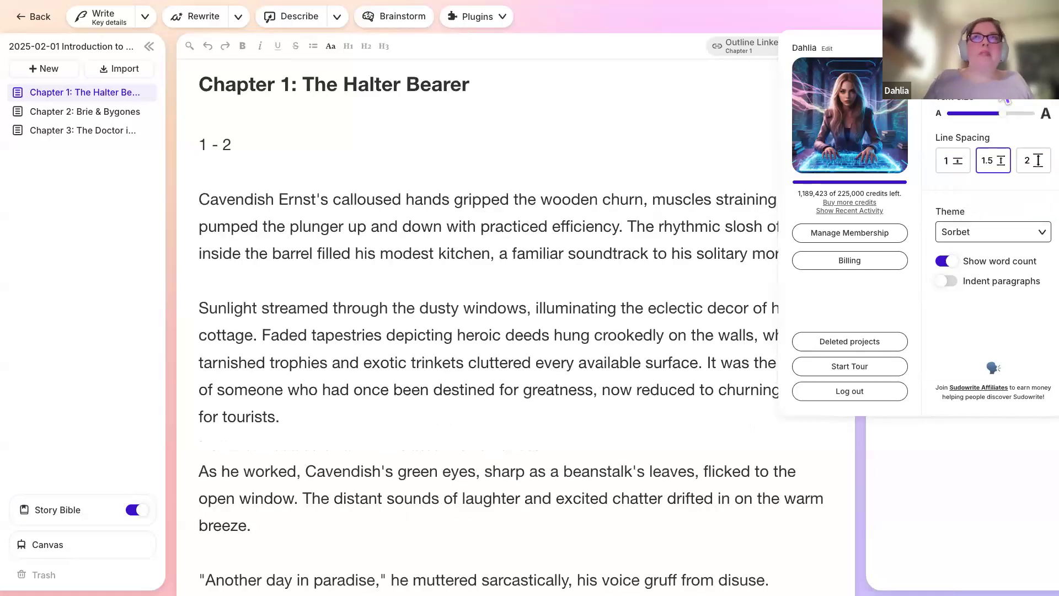
{"action": "left_click", "coordinate": [987, 72]}
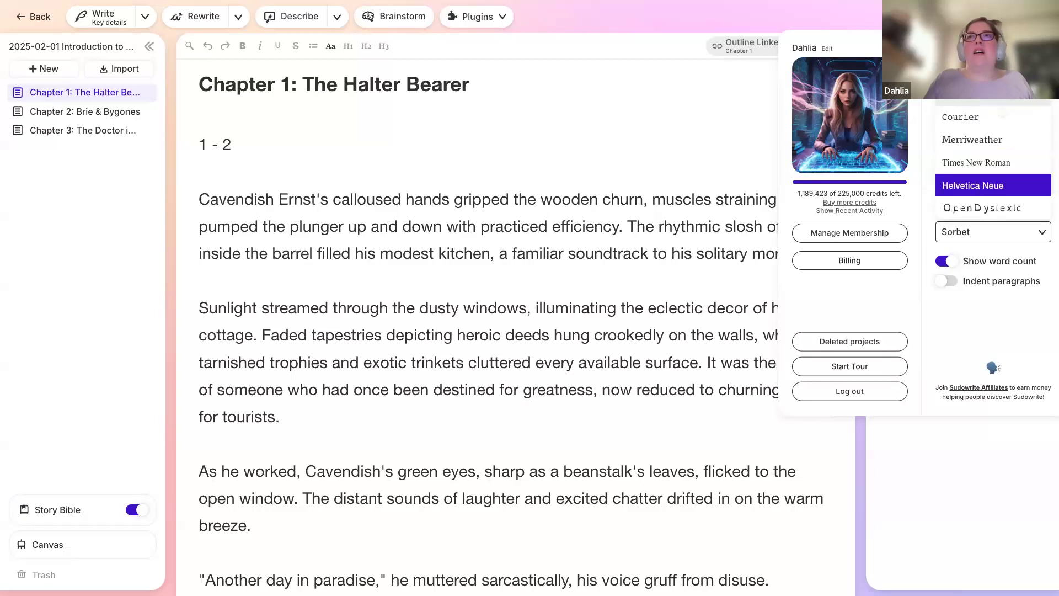
{"action": "left_click", "coordinate": [973, 208]}
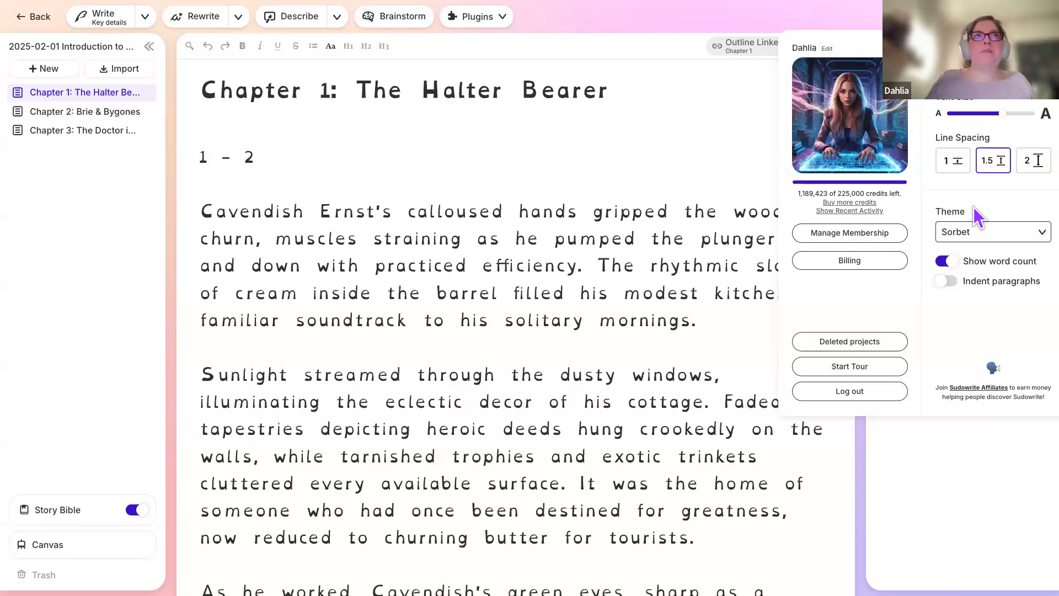
{"action": "left_click", "coordinate": [1004, 73]}
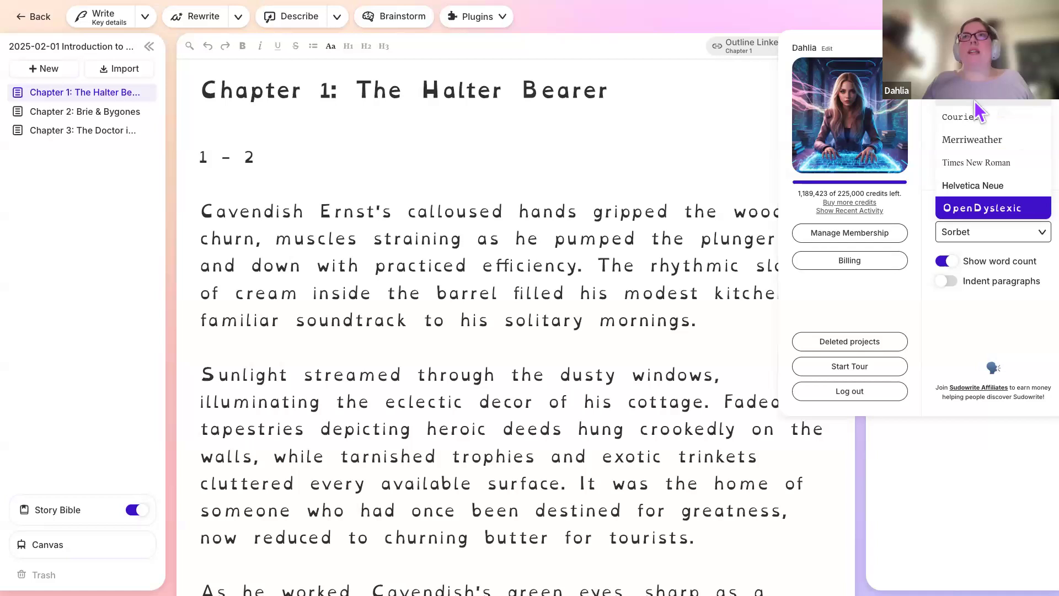
{"action": "left_click", "coordinate": [987, 145]}
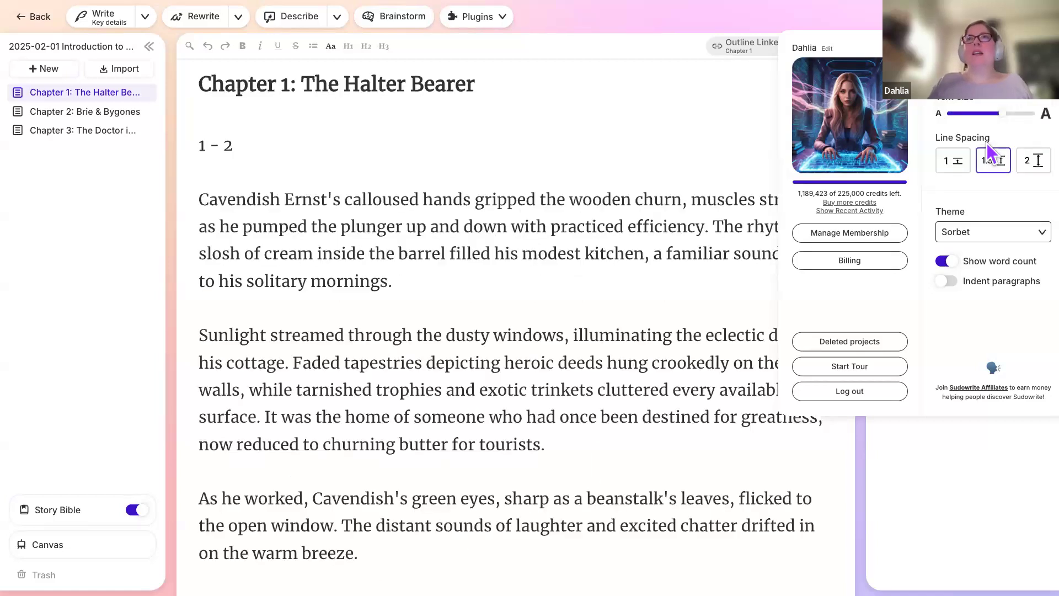
Increase the editor's text size to the maximum.
{"action": "mouse_move", "coordinate": [1005, 114]}
{"action": "left_mouse_down"}
{"action": "mouse_move", "coordinate": [950, 113]}
{"action": "mouse_move", "coordinate": [940, 126]}
{"action": "mouse_move", "coordinate": [1012, 115]}
{"action": "left_mouse_up"}
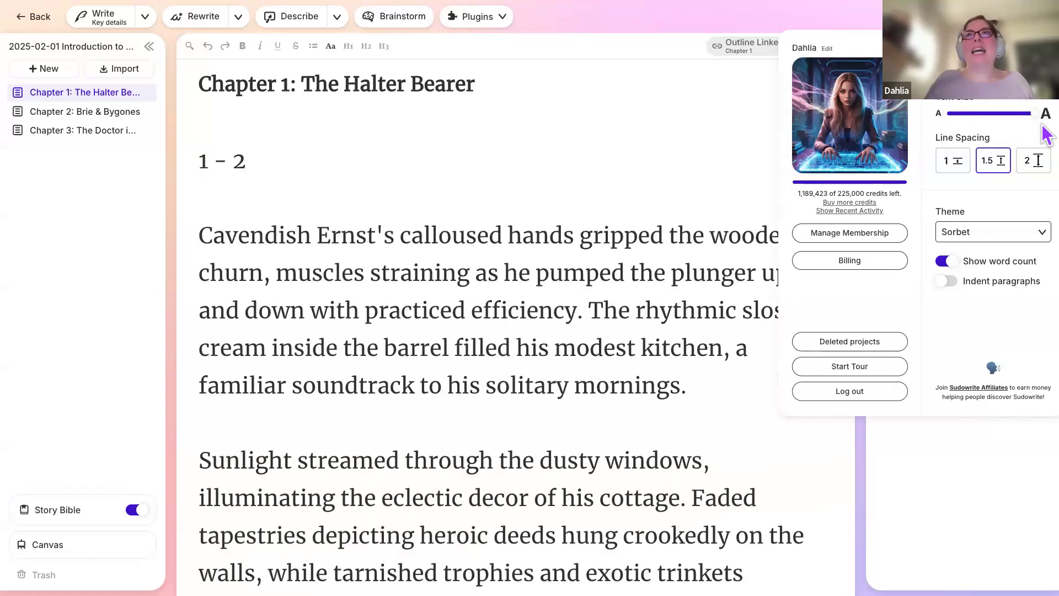
{"action": "mouse_move", "coordinate": [1030, 113]}
{"action": "left_mouse_down"}
{"action": "mouse_move", "coordinate": [990, 114]}
{"action": "mouse_move", "coordinate": [1032, 114]}
{"action": "left_mouse_up"}
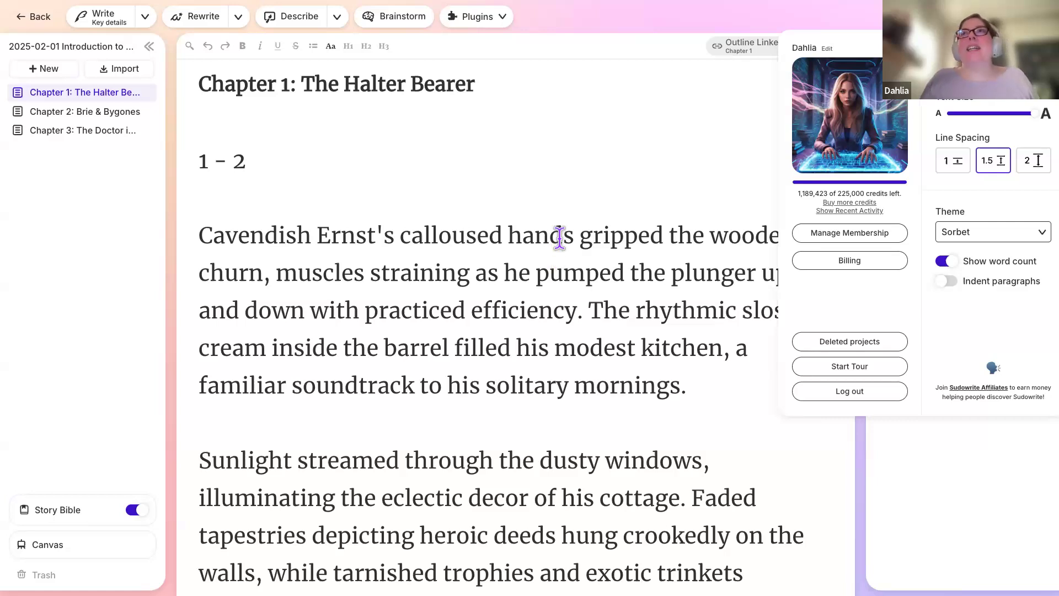
Try line spacings of 1 and 2, return to 1.5, and try switching the word count display.
{"action": "left_click", "coordinate": [957, 165]}
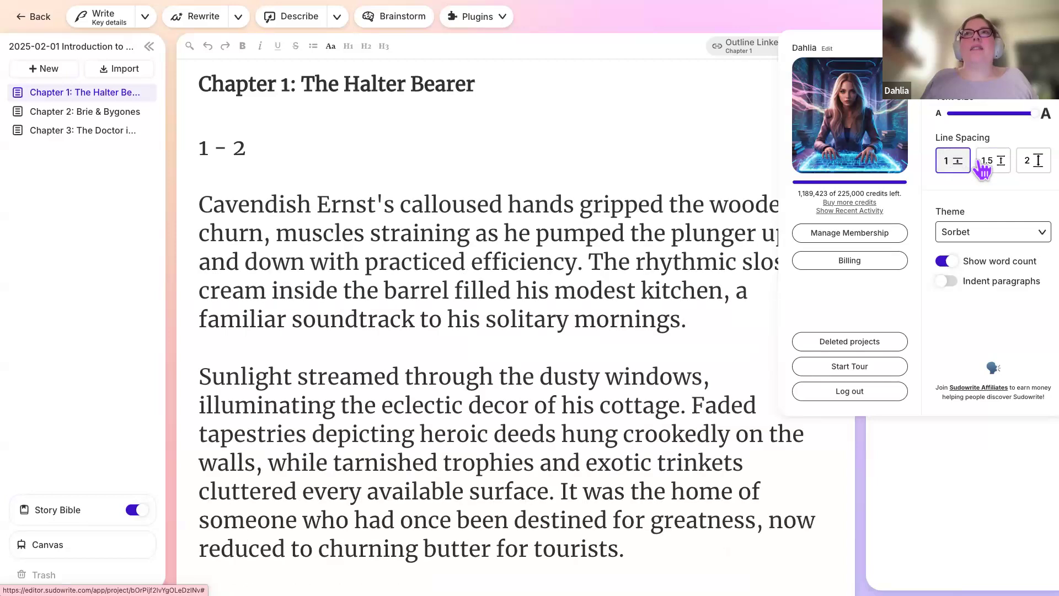
{"action": "left_click", "coordinate": [985, 166]}
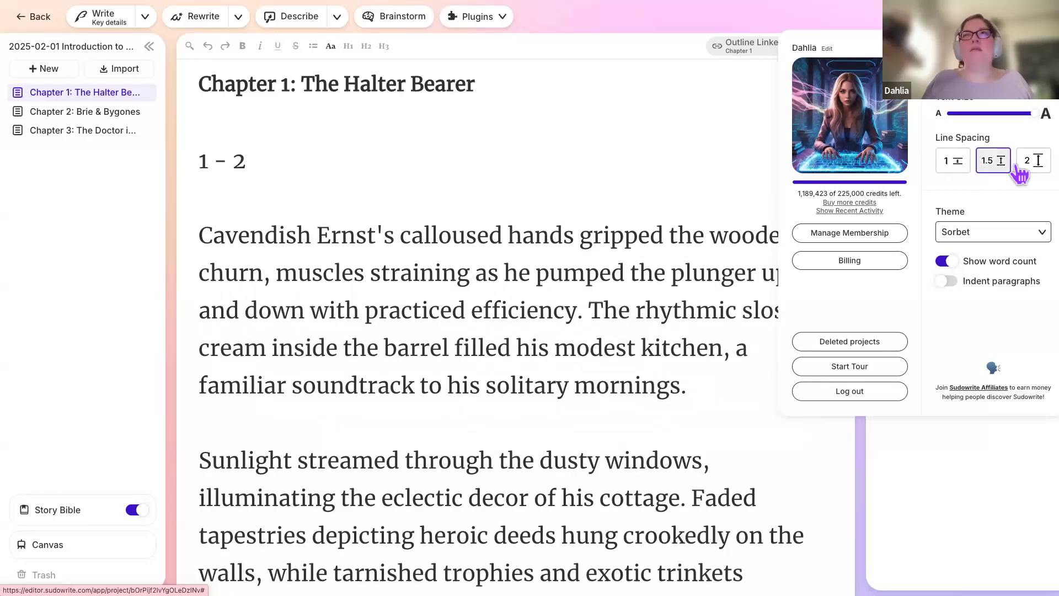
{"action": "left_click", "coordinate": [1030, 162]}
{"action": "left_click", "coordinate": [1000, 165]}
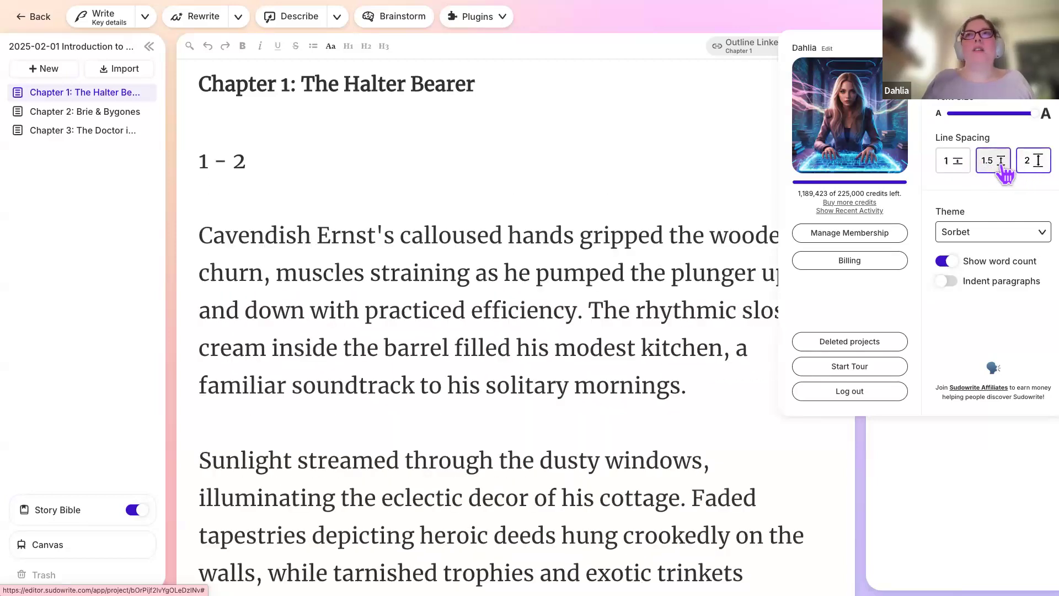
{"action": "left_click", "coordinate": [946, 262]}
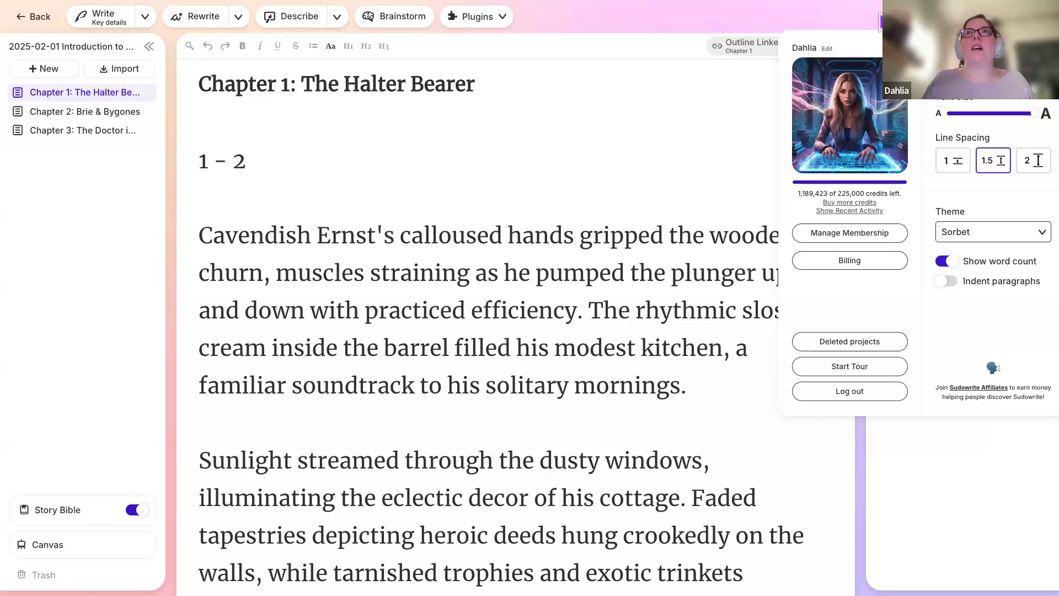
Try hiding the word count and indenting the paragraphs, and restore both display settings.
{"action": "left_click", "coordinate": [947, 261]}
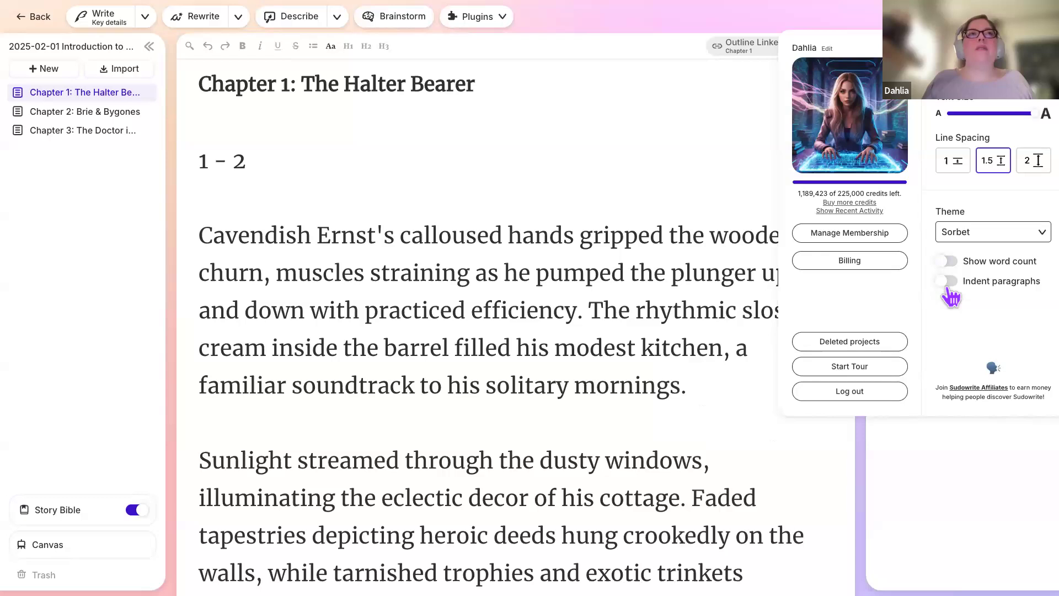
{"action": "left_click", "coordinate": [947, 281]}
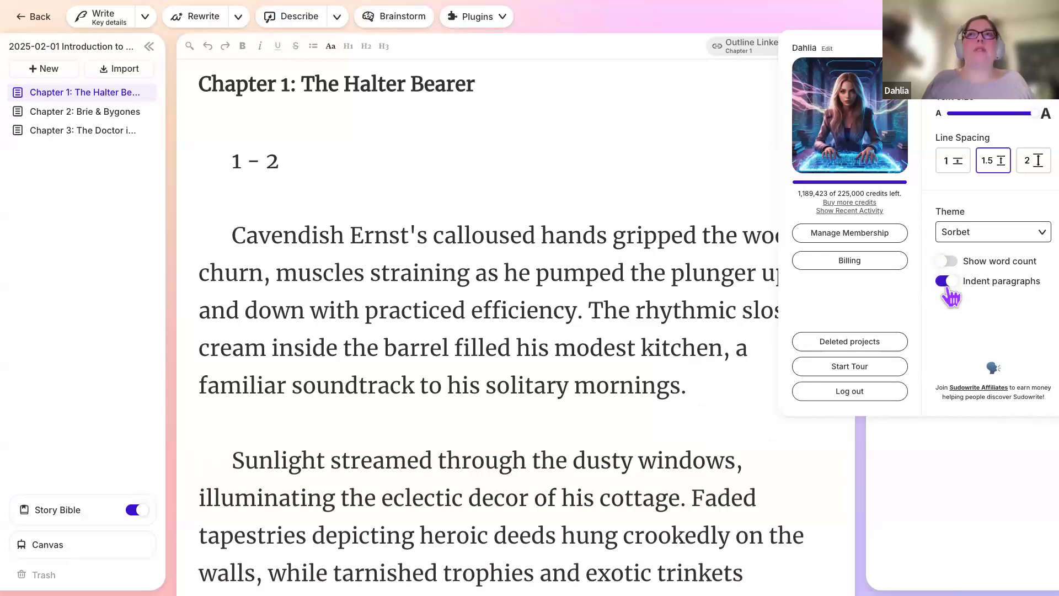
{"action": "left_click", "coordinate": [947, 284]}
{"action": "left_click", "coordinate": [947, 261]}
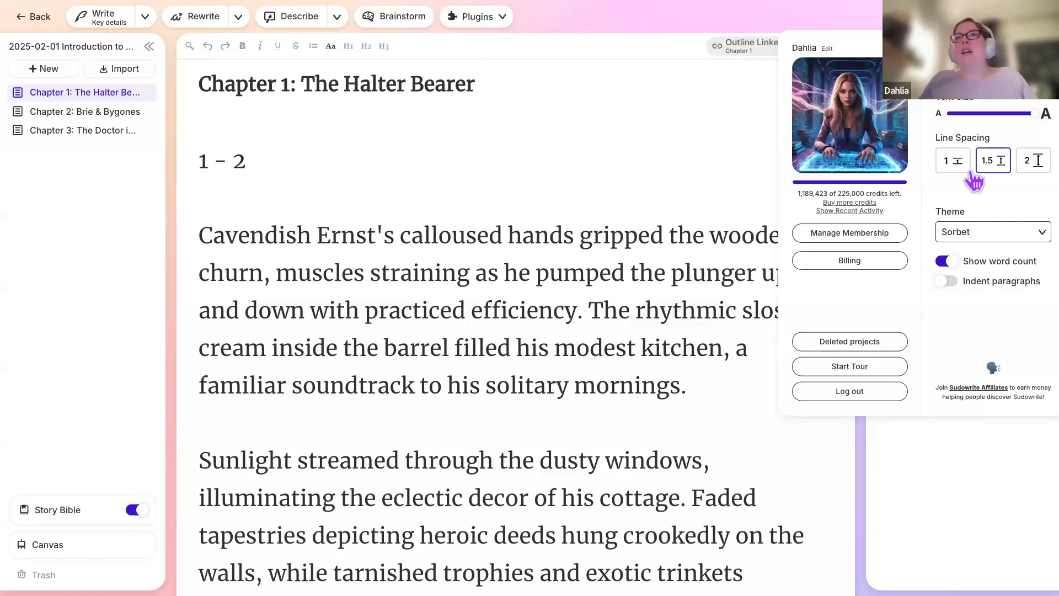
Try the Automatic Dark Mode, Amber and Forest themes on the editor.
{"action": "left_click", "coordinate": [974, 239]}
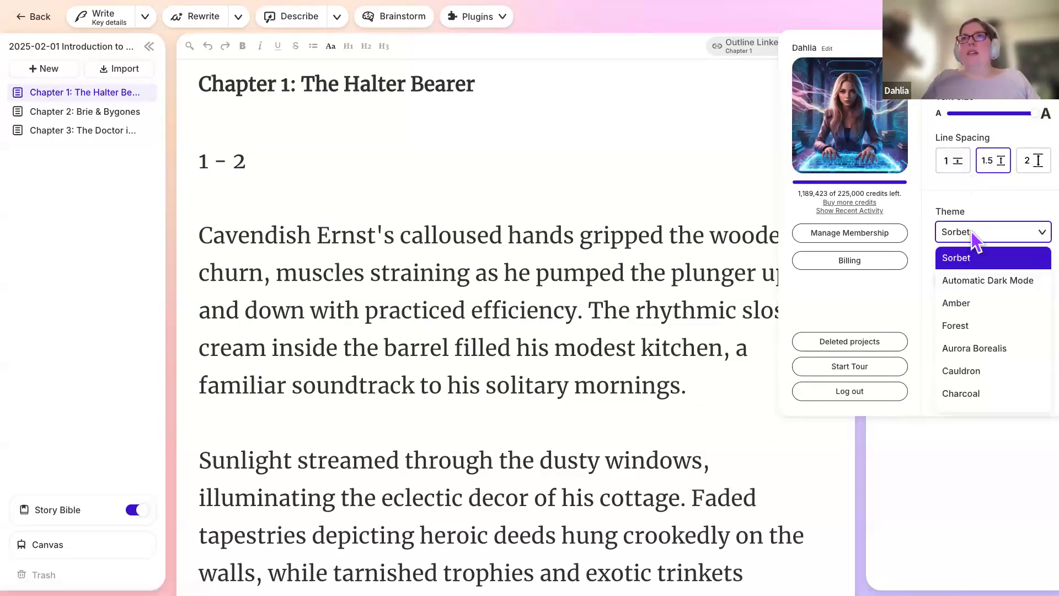
{"action": "left_click", "coordinate": [973, 277]}
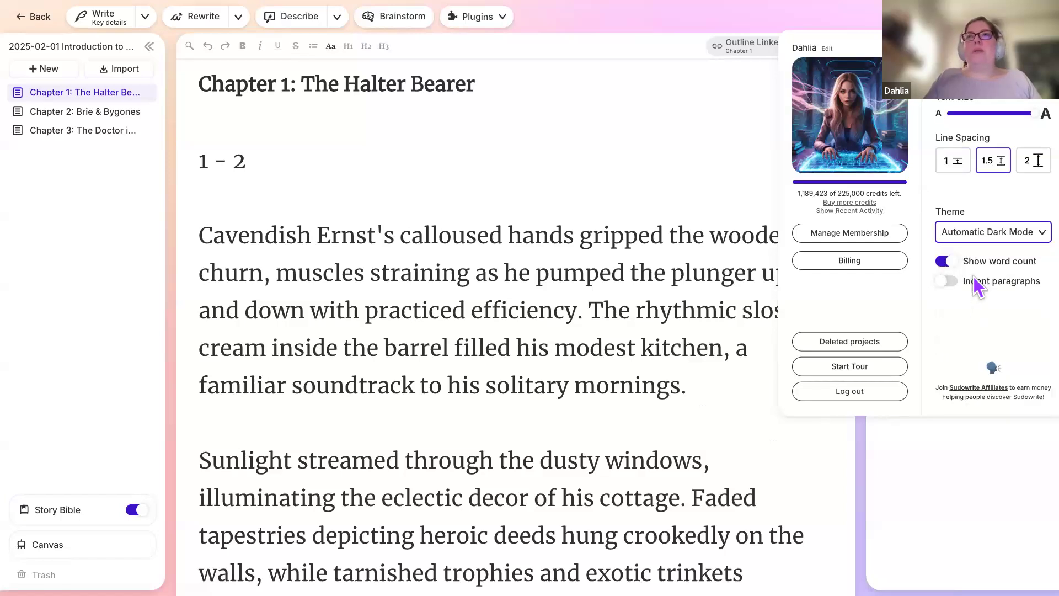
{"action": "left_click", "coordinate": [990, 233]}
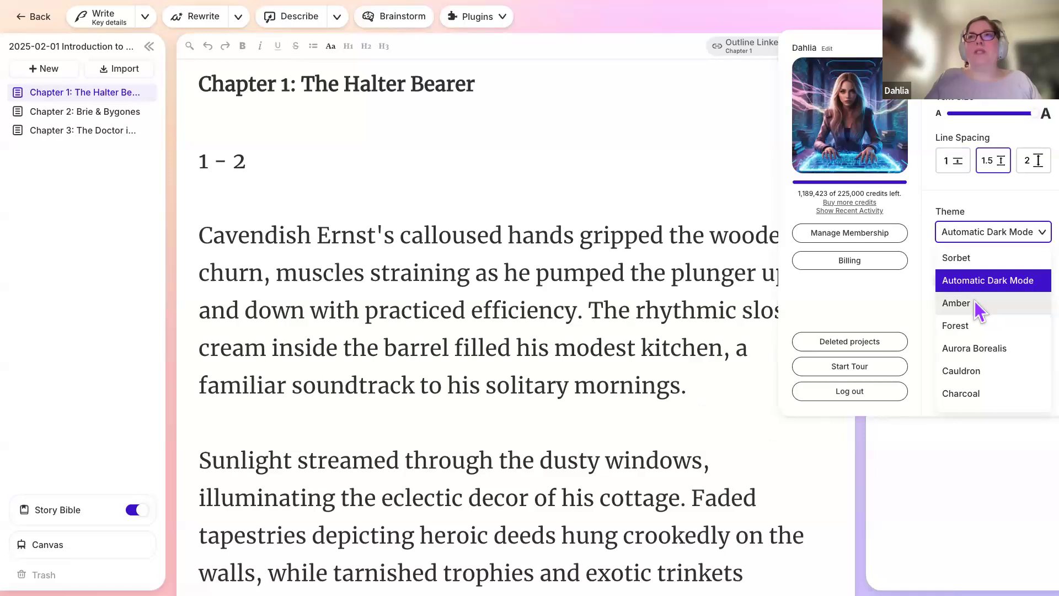
{"action": "left_click", "coordinate": [974, 303]}
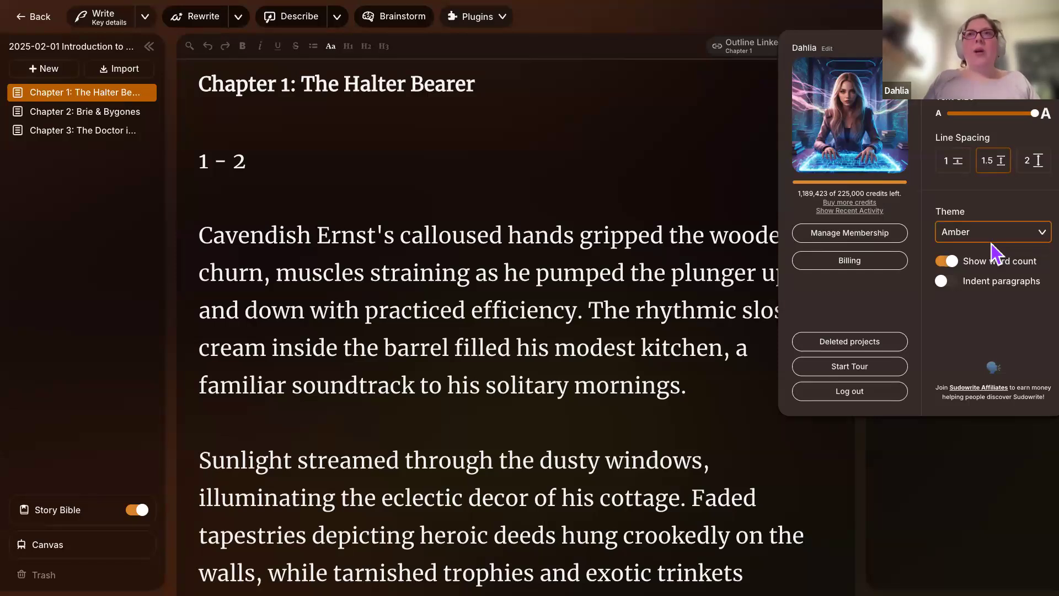
{"action": "left_click", "coordinate": [998, 241]}
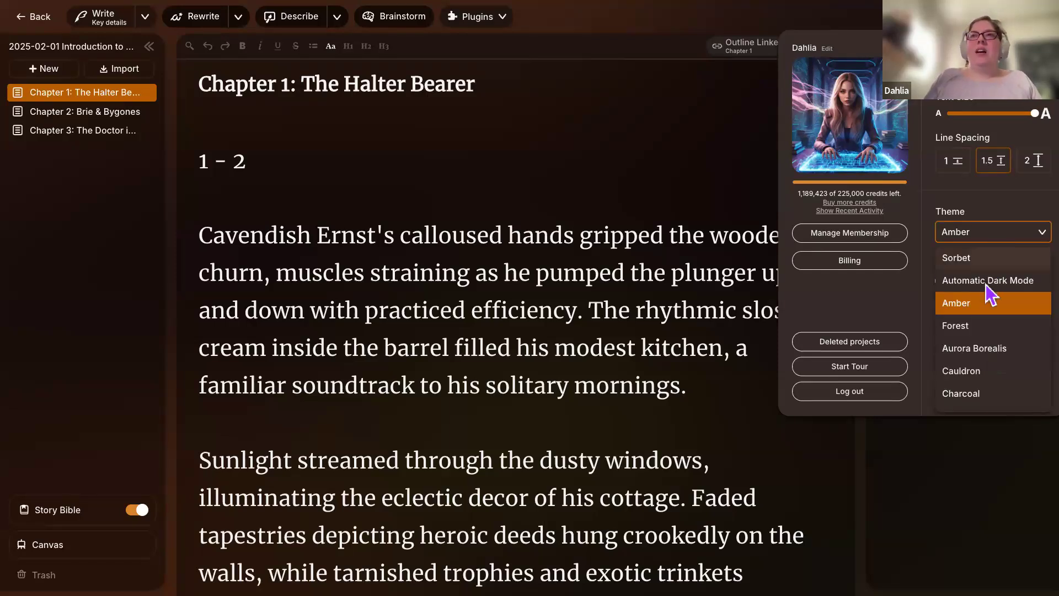
{"action": "left_click", "coordinate": [975, 328]}
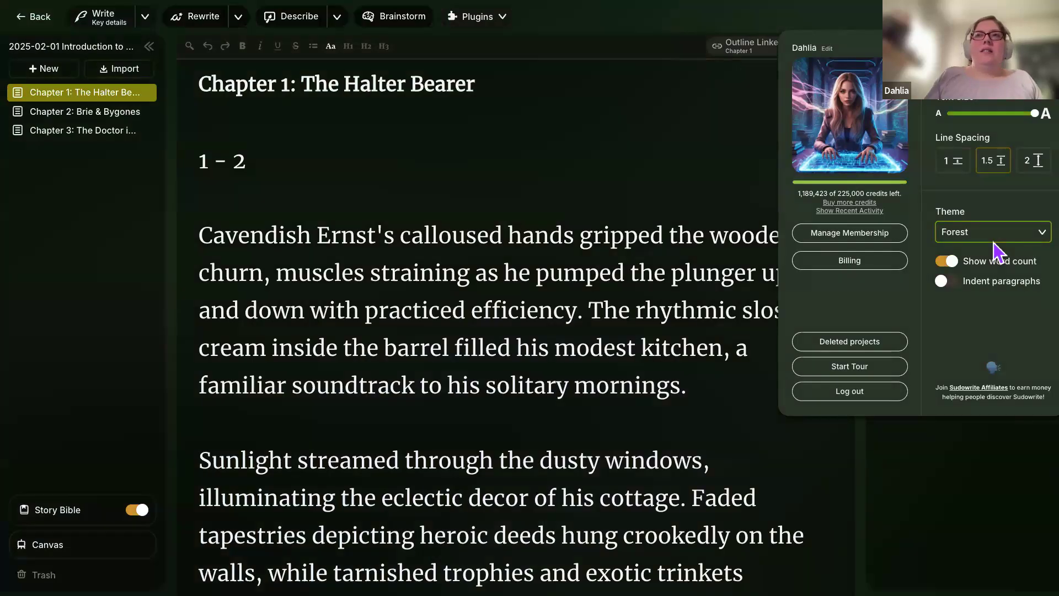
Try the Aurora Borealis, Cauldron and Charcoal themes on the editor.
{"action": "left_click", "coordinate": [993, 240]}
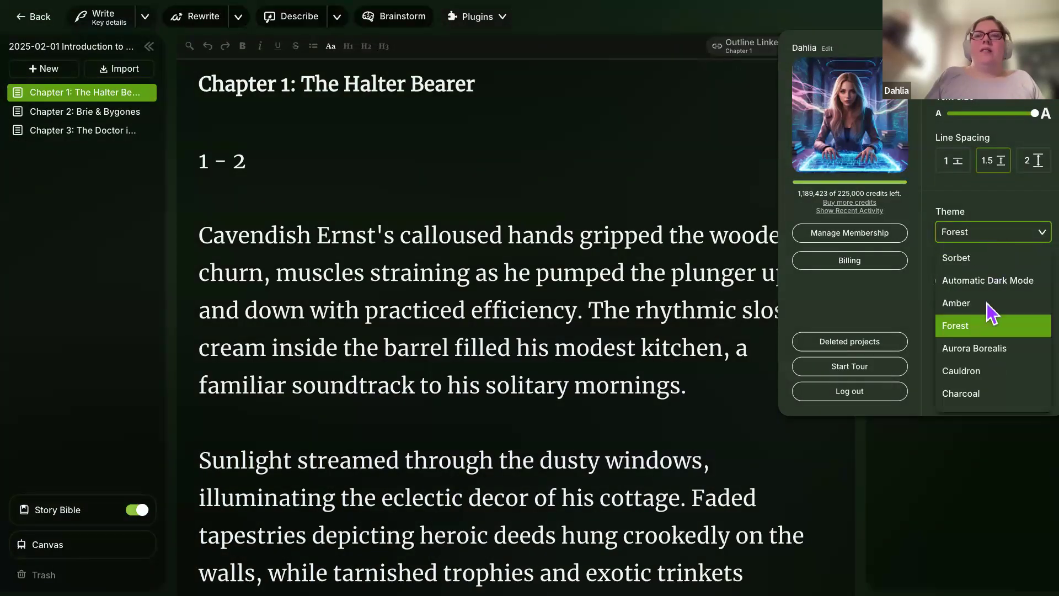
{"action": "left_click", "coordinate": [982, 346]}
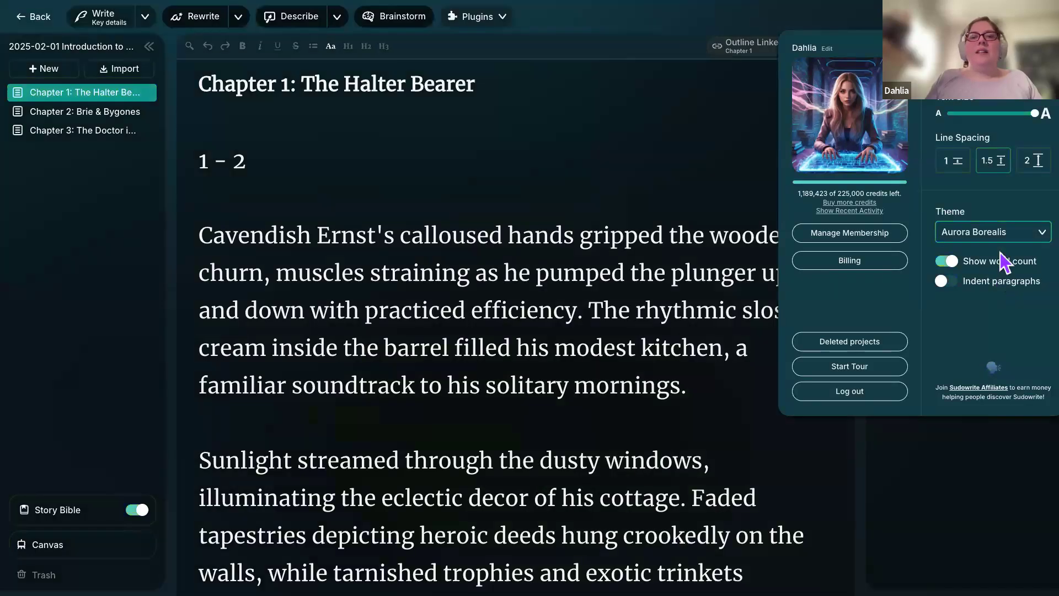
{"action": "left_click", "coordinate": [1000, 239]}
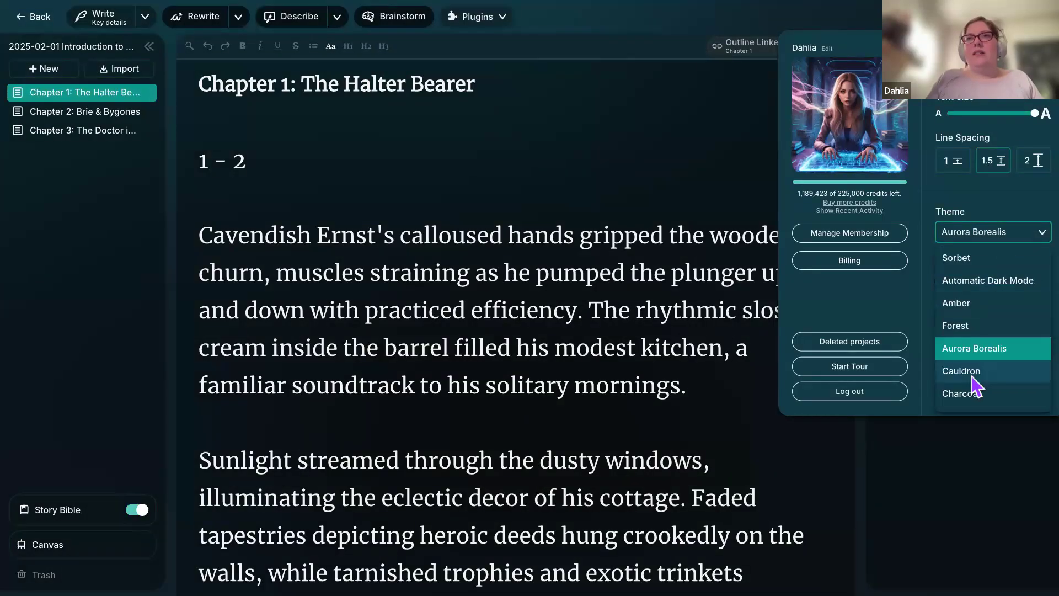
{"action": "left_click", "coordinate": [971, 374]}
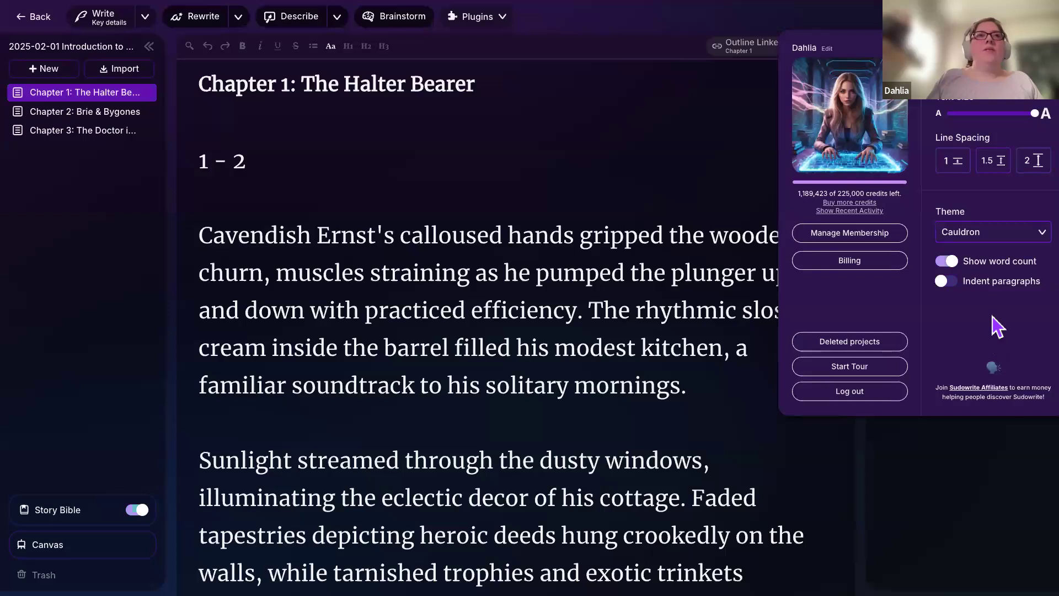
{"action": "left_click", "coordinate": [1009, 239]}
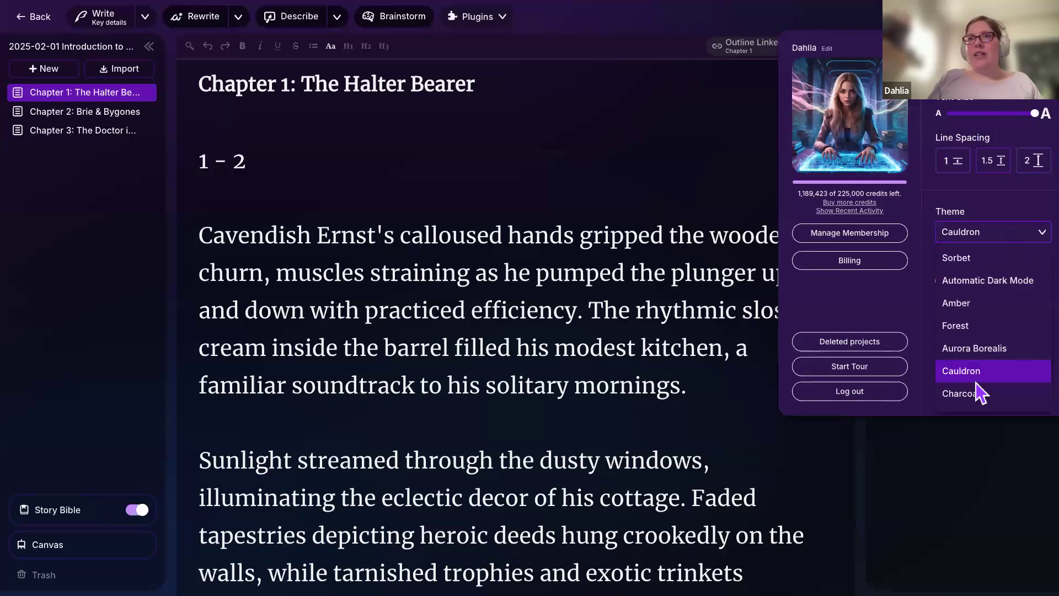
{"action": "scroll", "coordinate": [975, 389], "scroll_direction": "down", "scroll_amount": 1}
{"action": "left_click", "coordinate": [983, 359]}
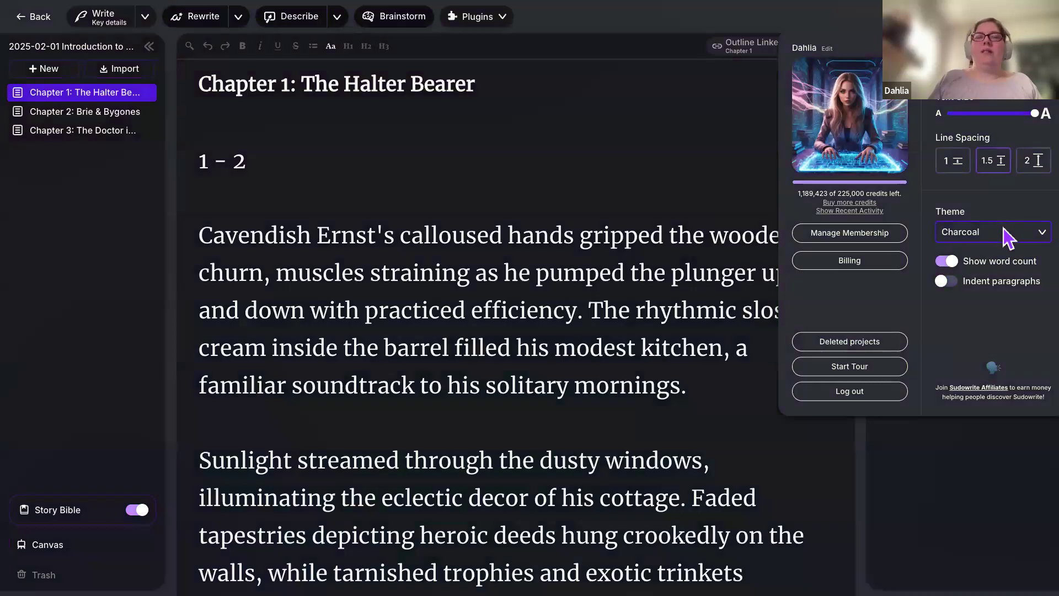
Try the Moonbeam and Sepia themes, and return the editor's theme to Sorbet.
{"action": "left_click", "coordinate": [1009, 231]}
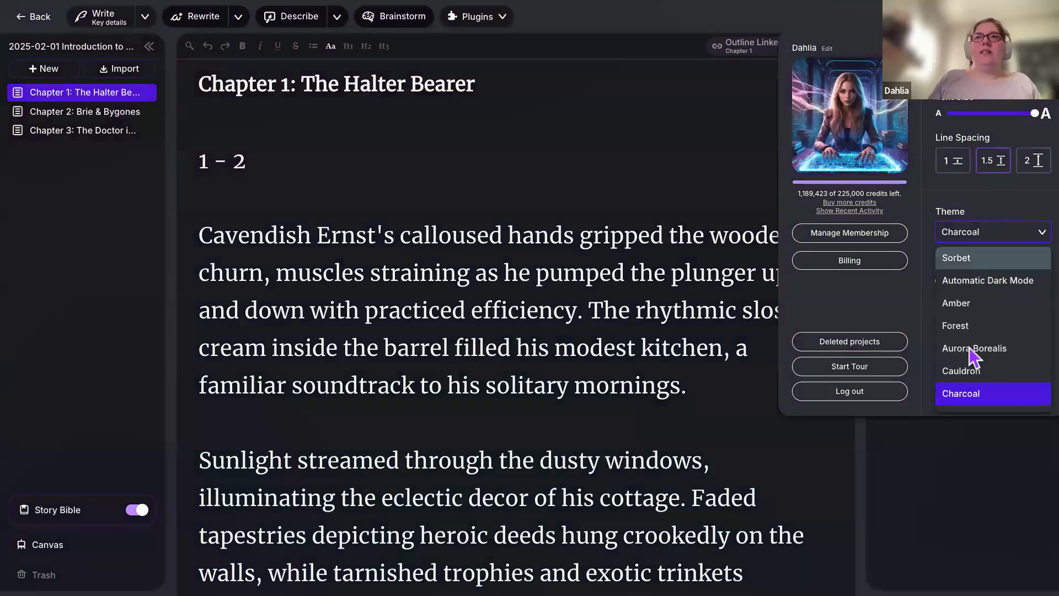
{"action": "scroll", "coordinate": [972, 357], "scroll_direction": "down", "scroll_amount": 1}
{"action": "left_click", "coordinate": [964, 386]}
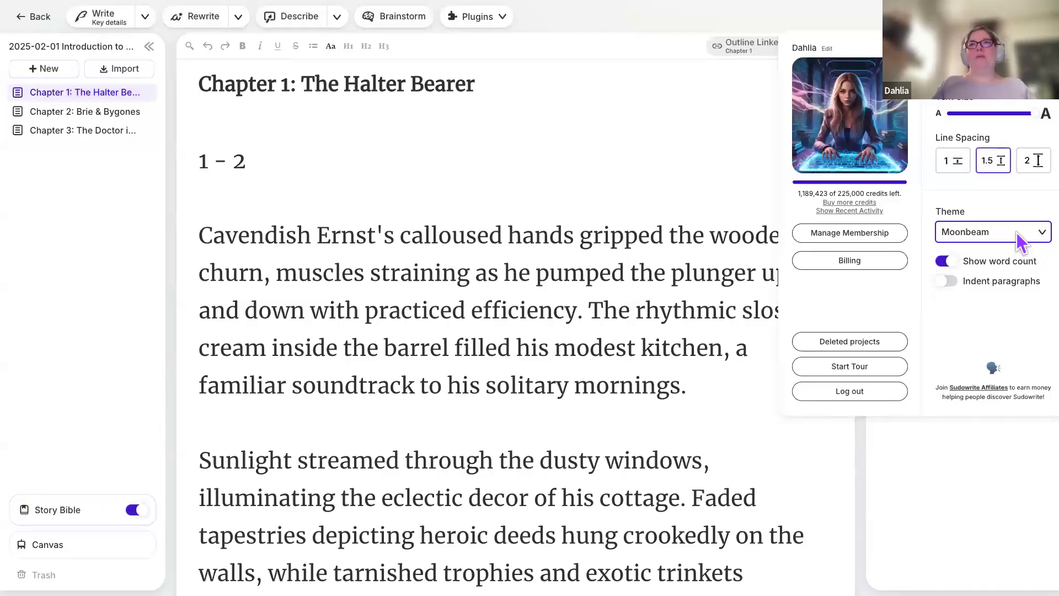
{"action": "left_click", "coordinate": [1019, 236]}
{"action": "scroll", "coordinate": [971, 358], "scroll_direction": "down", "scroll_amount": 1}
{"action": "left_click", "coordinate": [966, 398]}
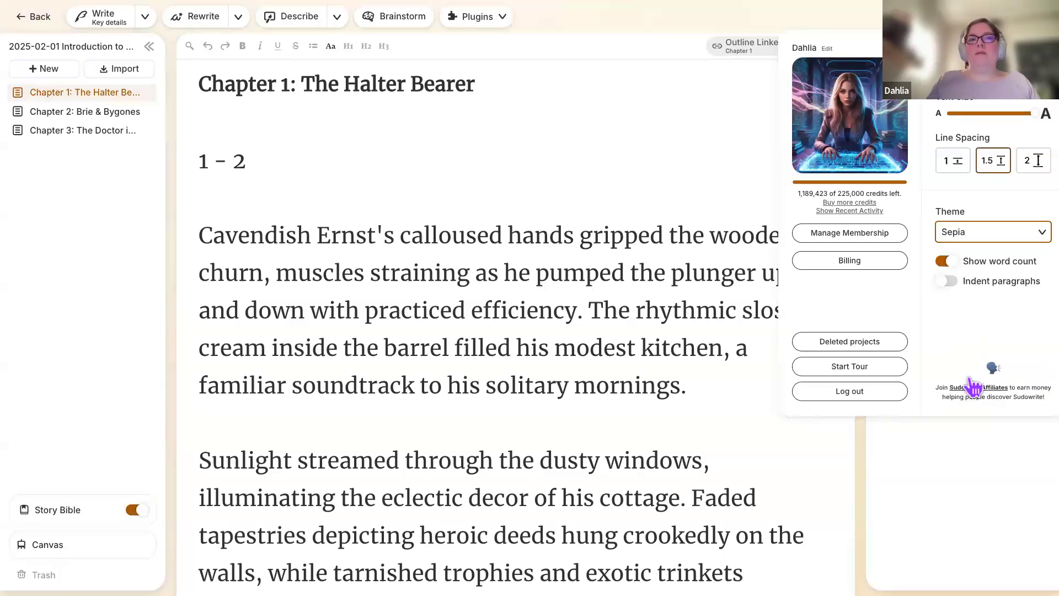
{"action": "left_click", "coordinate": [990, 233]}
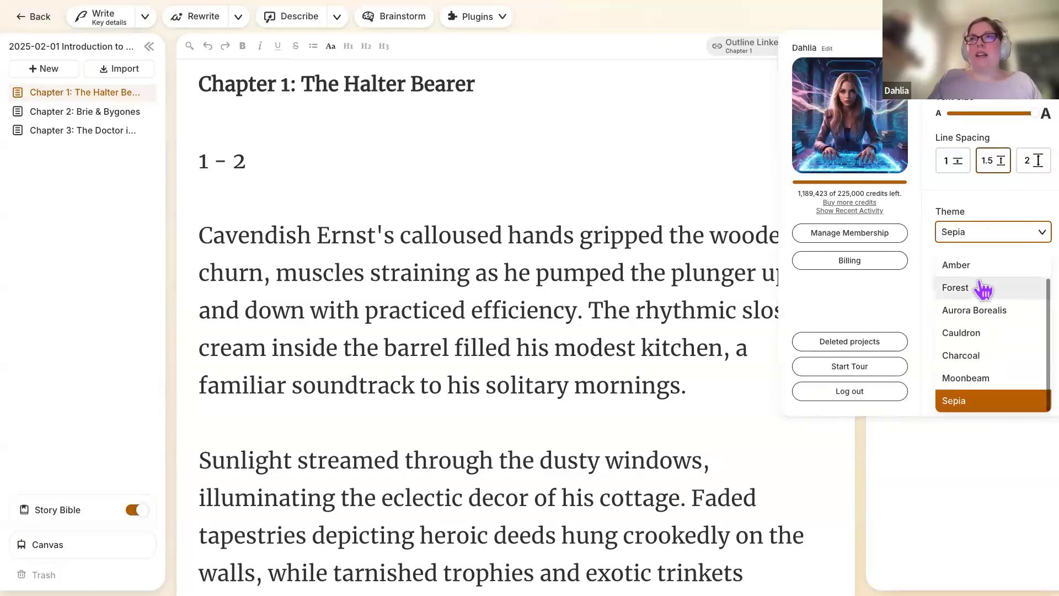
{"action": "scroll", "coordinate": [984, 286], "scroll_direction": "up", "scroll_amount": 2}
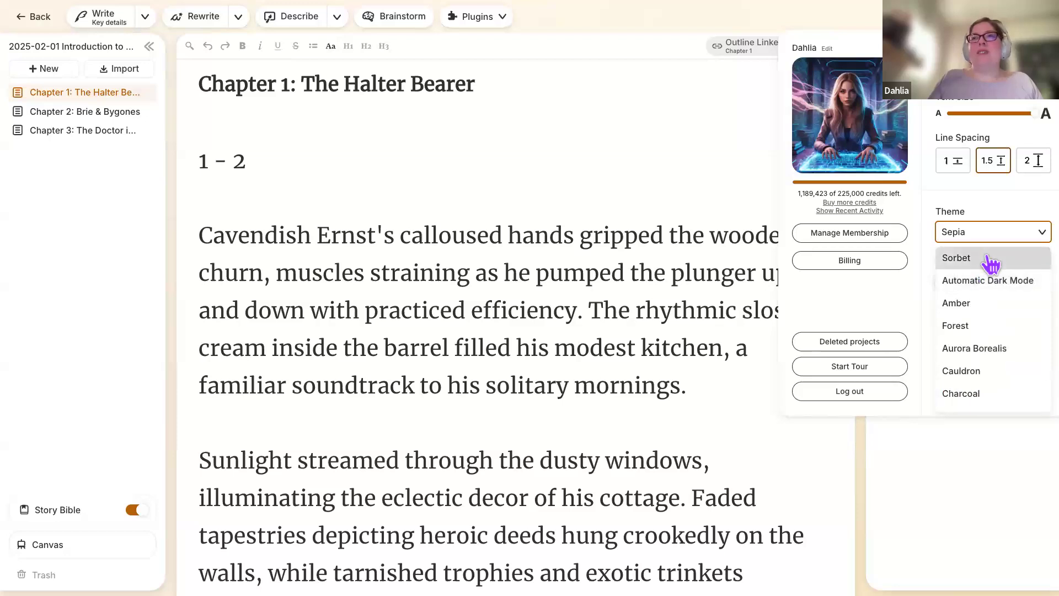
{"action": "left_click", "coordinate": [991, 259]}
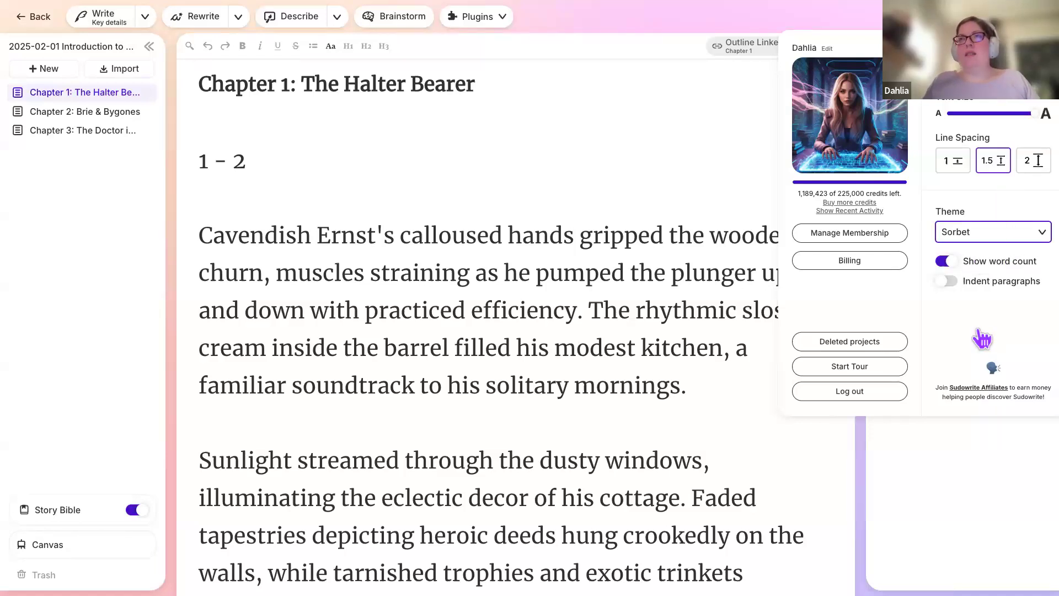
Share "Chapter 1: The Halter Bearer" through a link and unpublish that link again.
{"action": "left_click", "coordinate": [868, 28]}
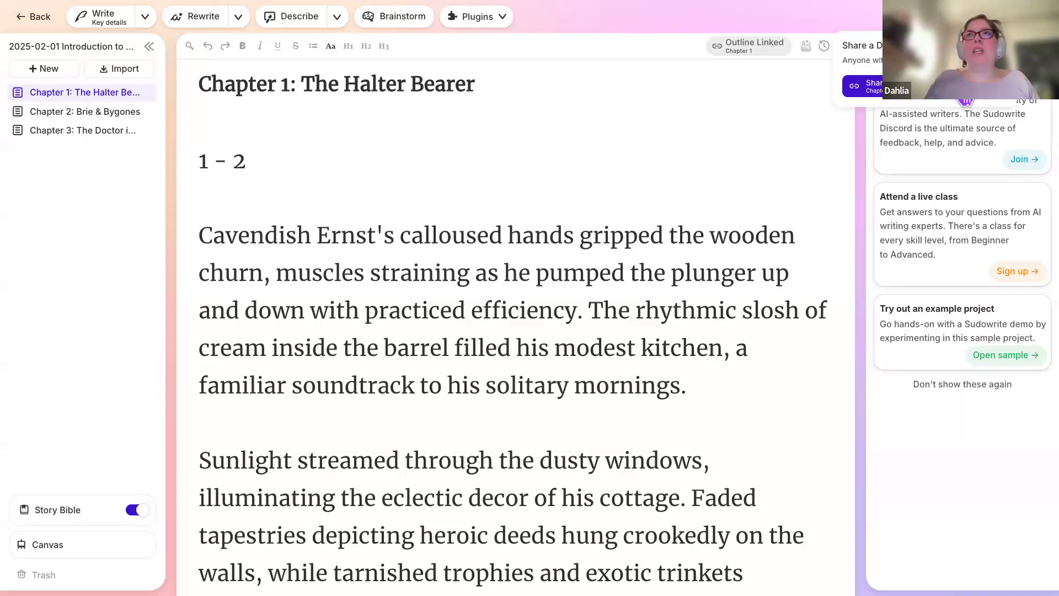
{"action": "left_click", "coordinate": [963, 89]}
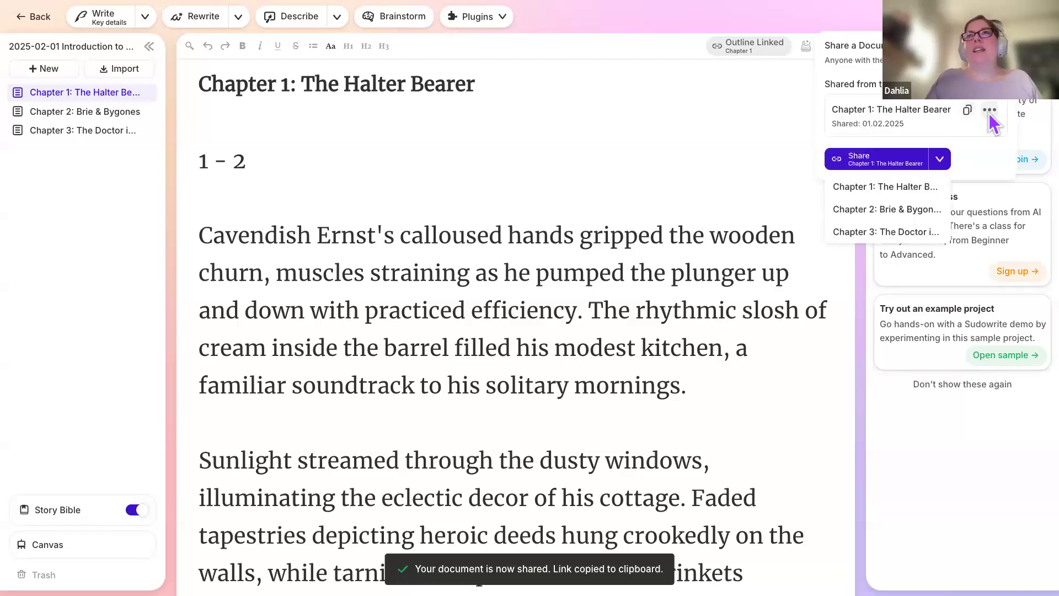
{"action": "left_click", "coordinate": [989, 111]}
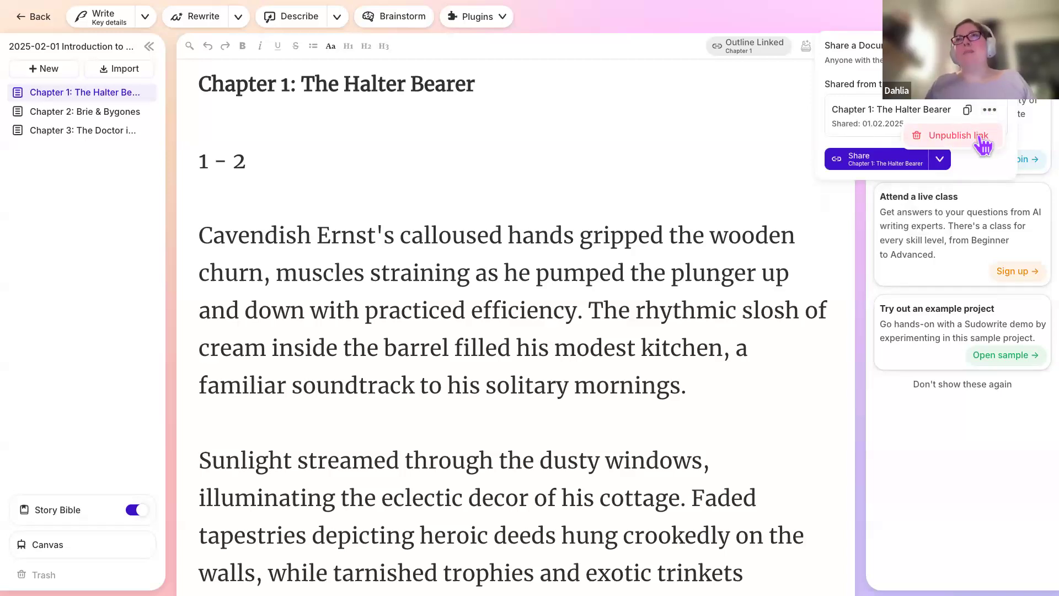
{"action": "left_click", "coordinate": [979, 138]}
{"action": "left_click", "coordinate": [916, 17]}
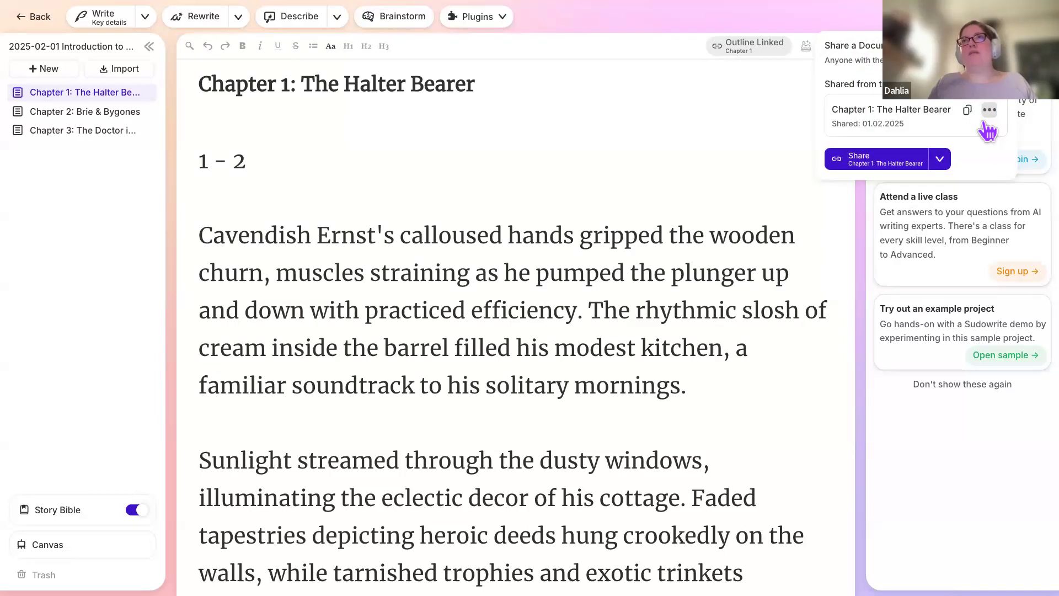
{"action": "left_click", "coordinate": [989, 111]}
{"action": "left_click", "coordinate": [956, 136]}
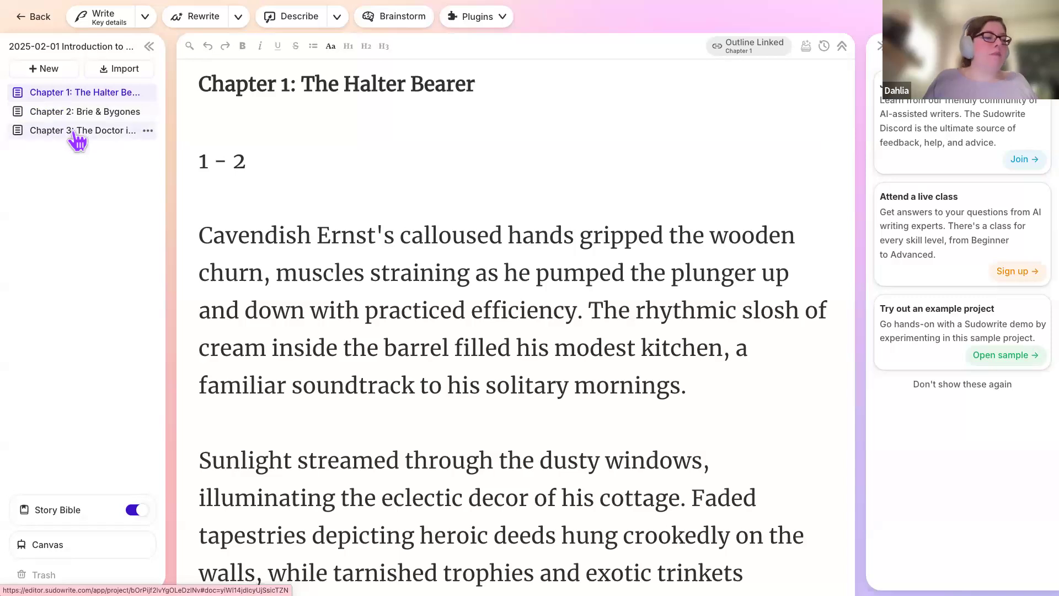
Review the new-document options and the project overview's import option, and reopen the "2025-02-01 Introduction to Sudowrite" project.
{"action": "left_click", "coordinate": [49, 72]}
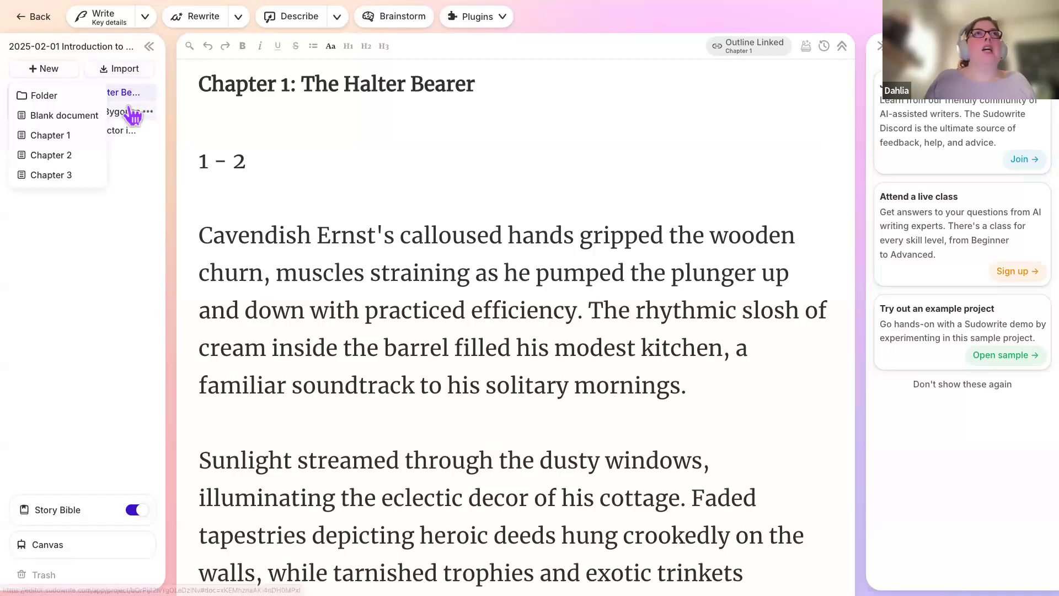
{"action": "left_click", "coordinate": [122, 219]}
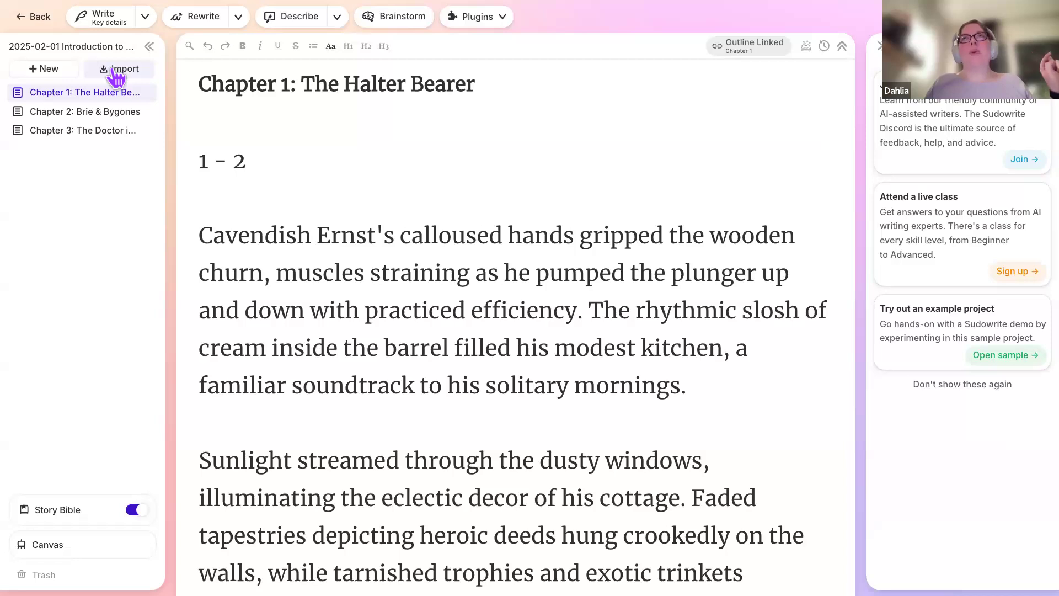
{"action": "left_click", "coordinate": [37, 20]}
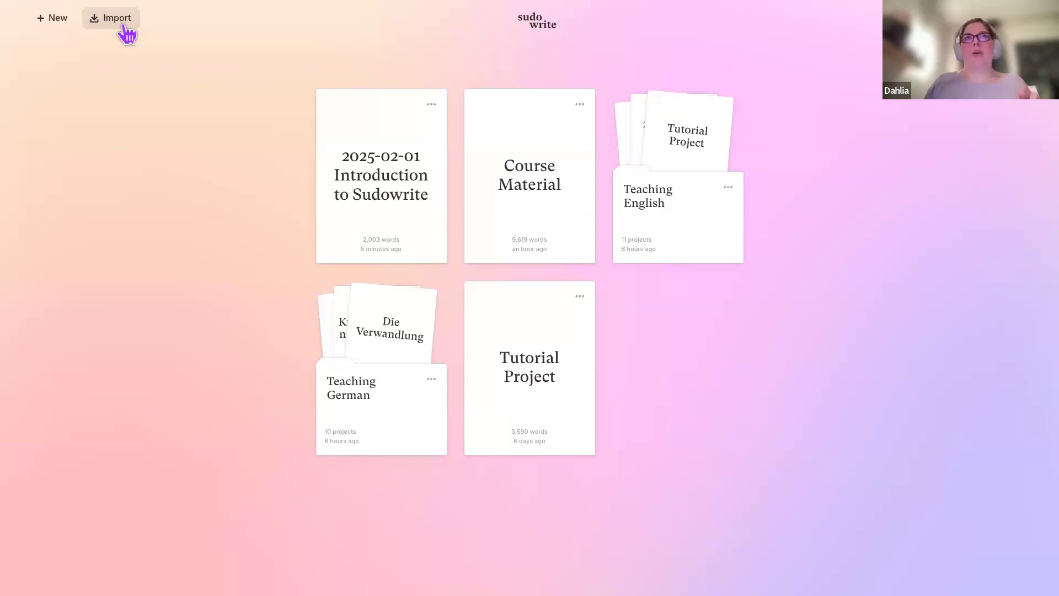
{"action": "left_click", "coordinate": [354, 117]}
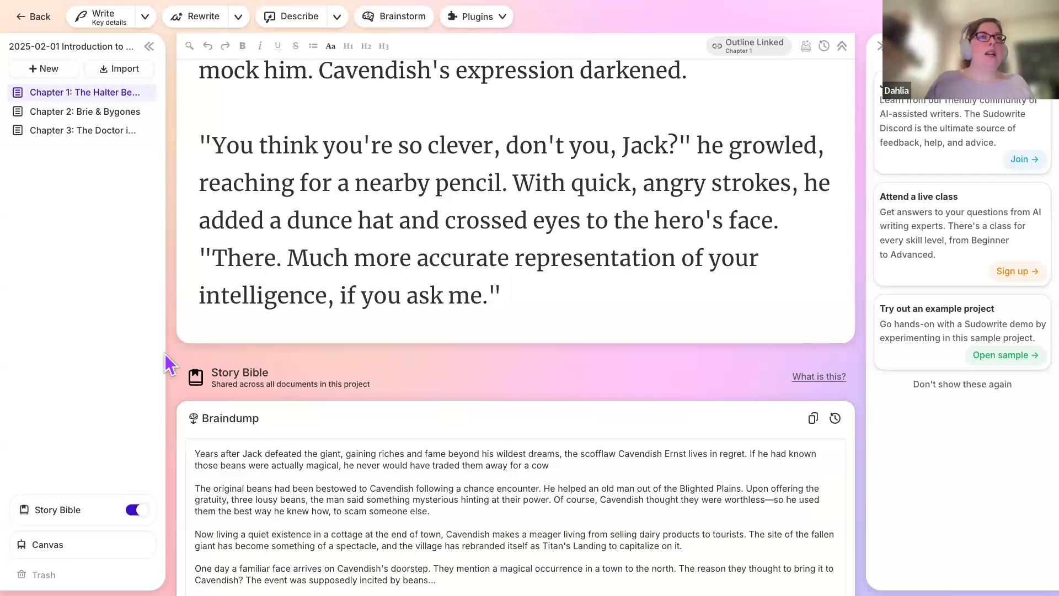
Expand the Story Bible, switch it off and back on, and view its Braindump section.
{"action": "left_click", "coordinate": [119, 509]}
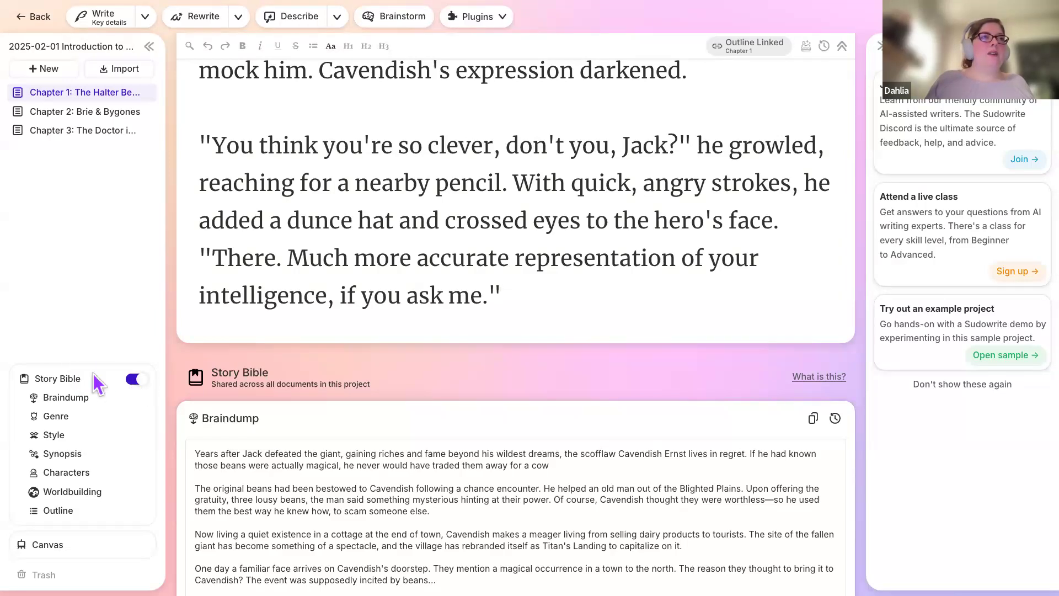
{"action": "left_click", "coordinate": [135, 381]}
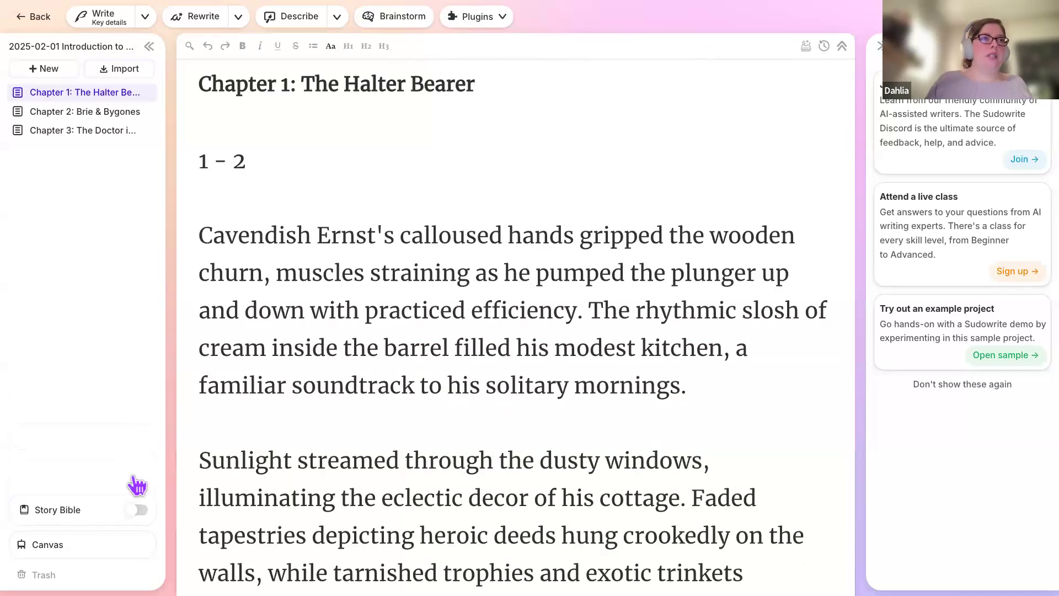
{"action": "left_click", "coordinate": [139, 510]}
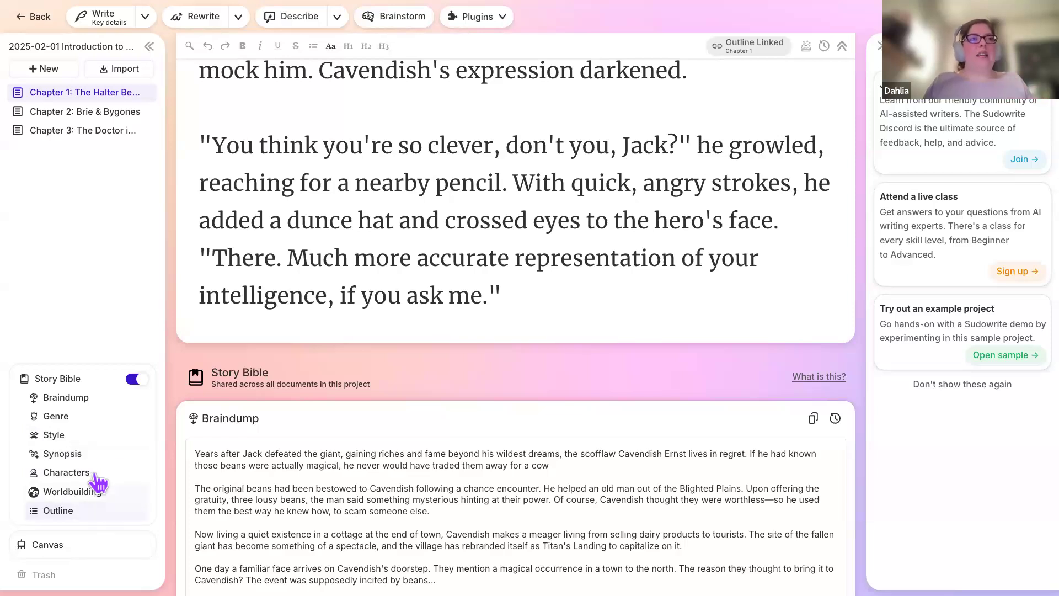
{"action": "scroll", "coordinate": [188, 405], "scroll_direction": "down", "scroll_amount": 1}
{"action": "scroll", "coordinate": [187, 405], "scroll_direction": "down", "scroll_amount": 1}
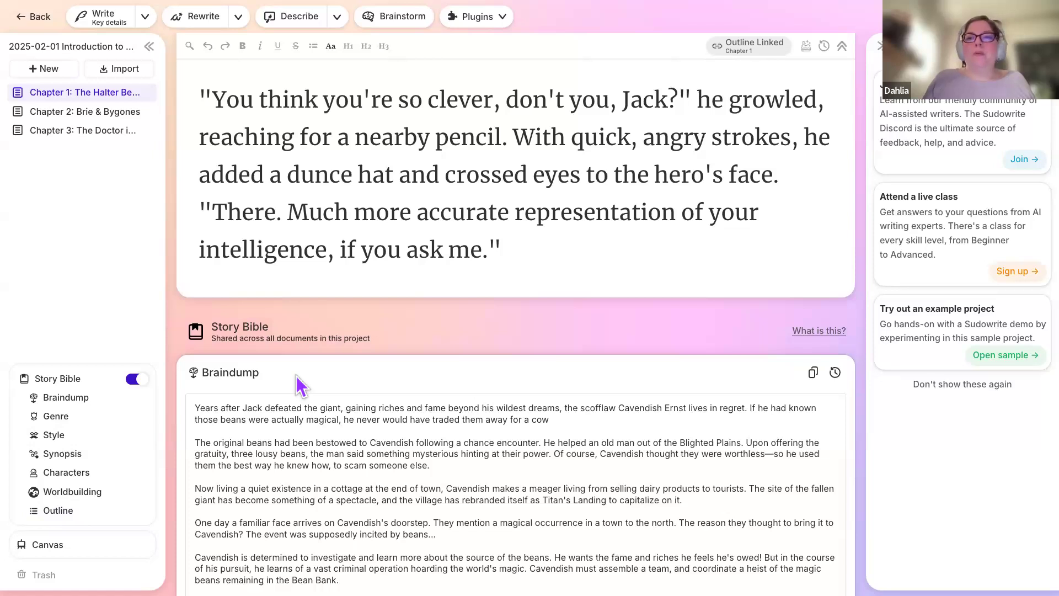
{"action": "scroll", "coordinate": [449, 355], "scroll_direction": "down", "scroll_amount": 2}
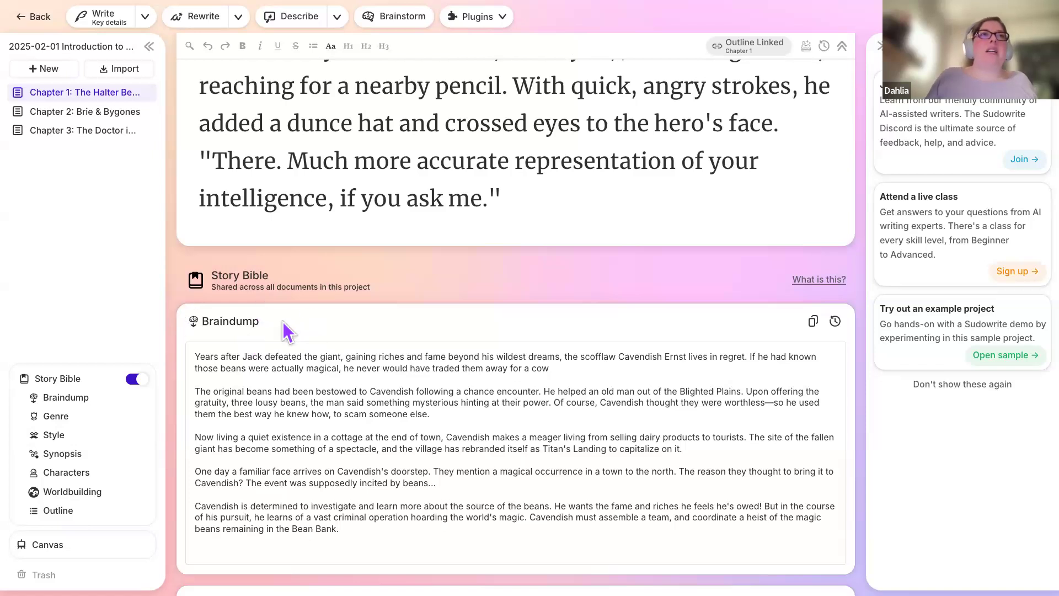
Look through the Story Bible's Braindump, Genre, Style and Synopsis sections, down to the start of the Characters section.
{"action": "scroll", "coordinate": [259, 344], "scroll_direction": "down", "scroll_amount": 3}
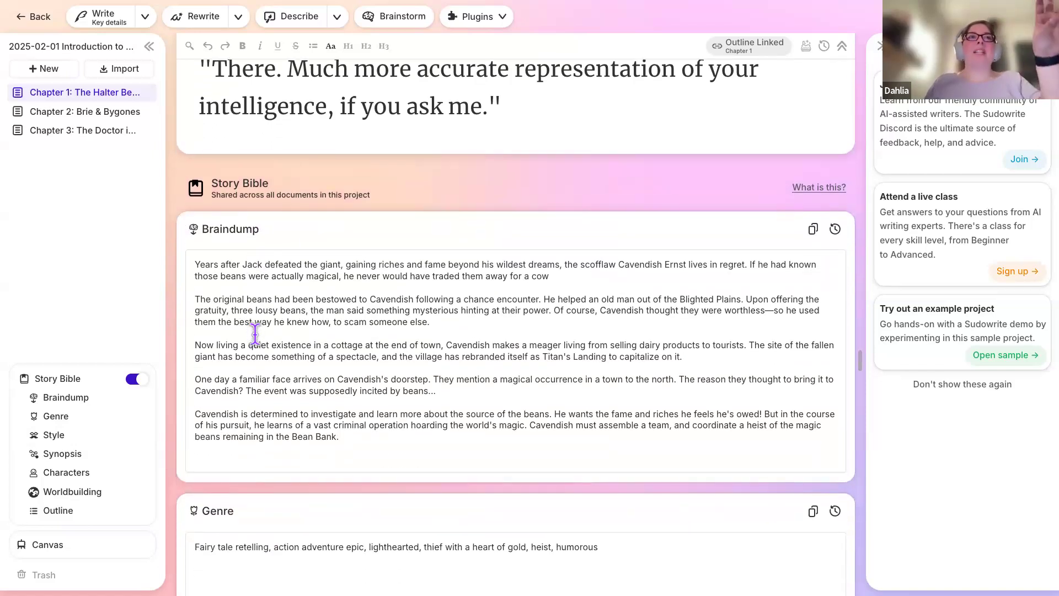
{"action": "scroll", "coordinate": [255, 335], "scroll_direction": "down", "scroll_amount": 5}
{"action": "scroll", "coordinate": [257, 338], "scroll_direction": "down", "scroll_amount": 6}
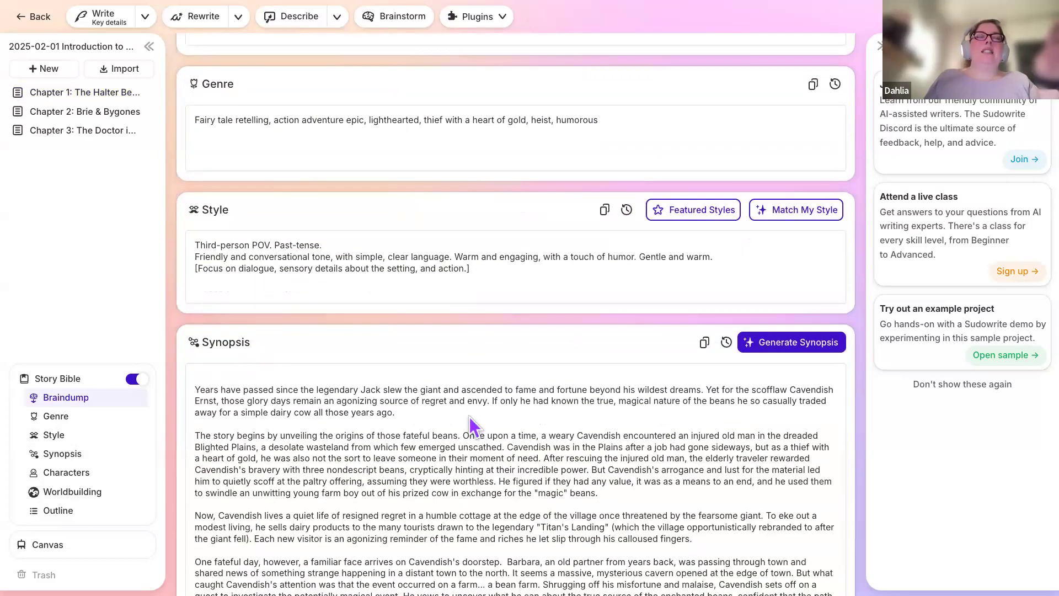
{"action": "scroll", "coordinate": [435, 293], "scroll_direction": "up", "scroll_amount": 9}
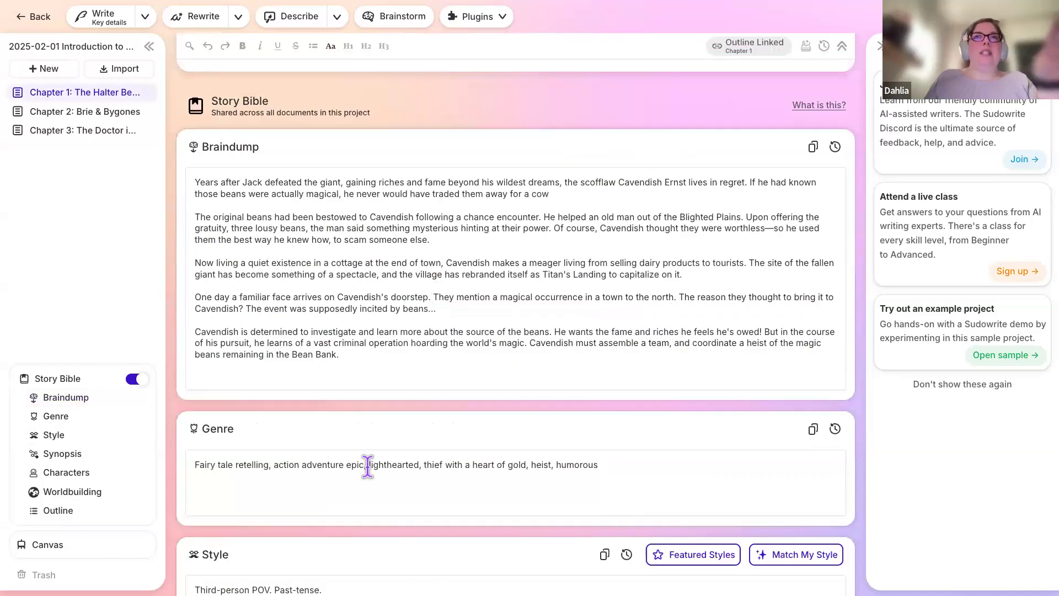
{"action": "scroll", "coordinate": [367, 466], "scroll_direction": "down", "scroll_amount": 3}
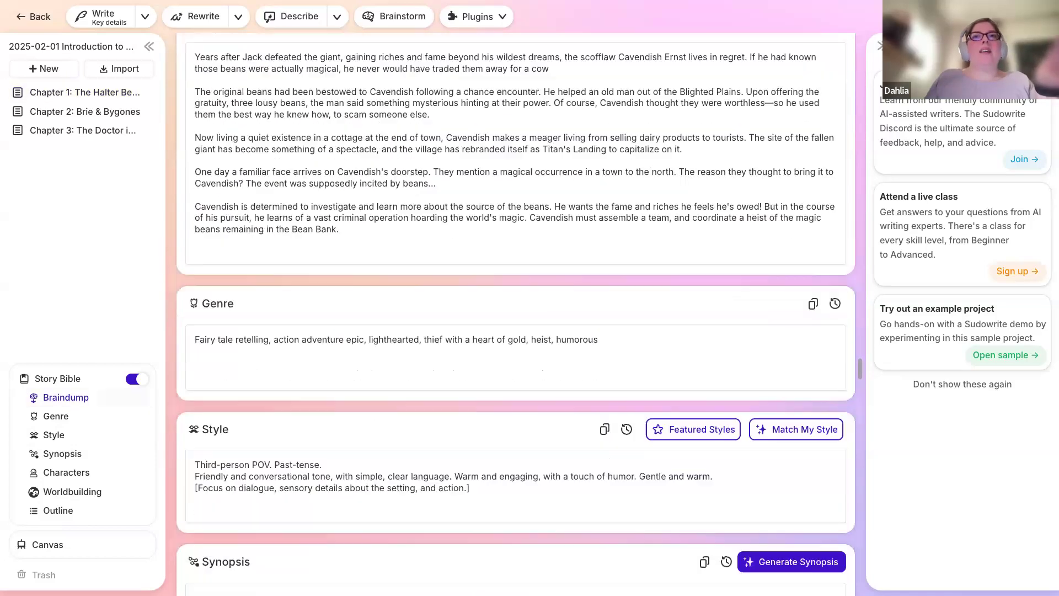
{"action": "scroll", "coordinate": [516, 314], "scroll_direction": "down", "scroll_amount": 6}
{"action": "scroll", "coordinate": [516, 314], "scroll_direction": "down", "scroll_amount": 13}
{"action": "scroll", "coordinate": [516, 314], "scroll_direction": "down", "scroll_amount": 6}
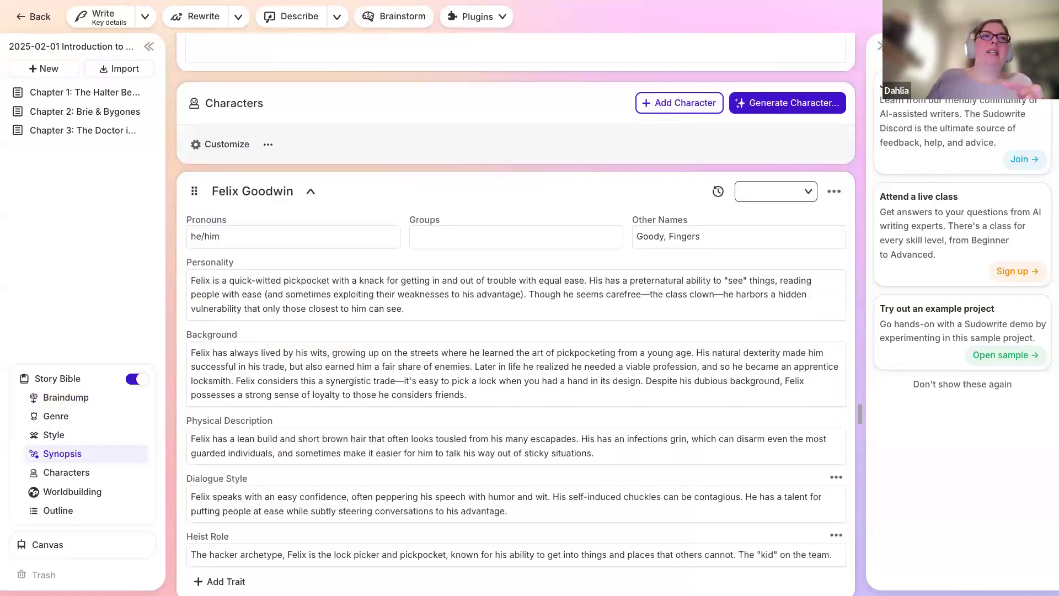
Look through the trait fields of the character cards in the Story Bible's Characters section.
{"action": "scroll", "coordinate": [516, 314], "scroll_direction": "down", "scroll_amount": 1}
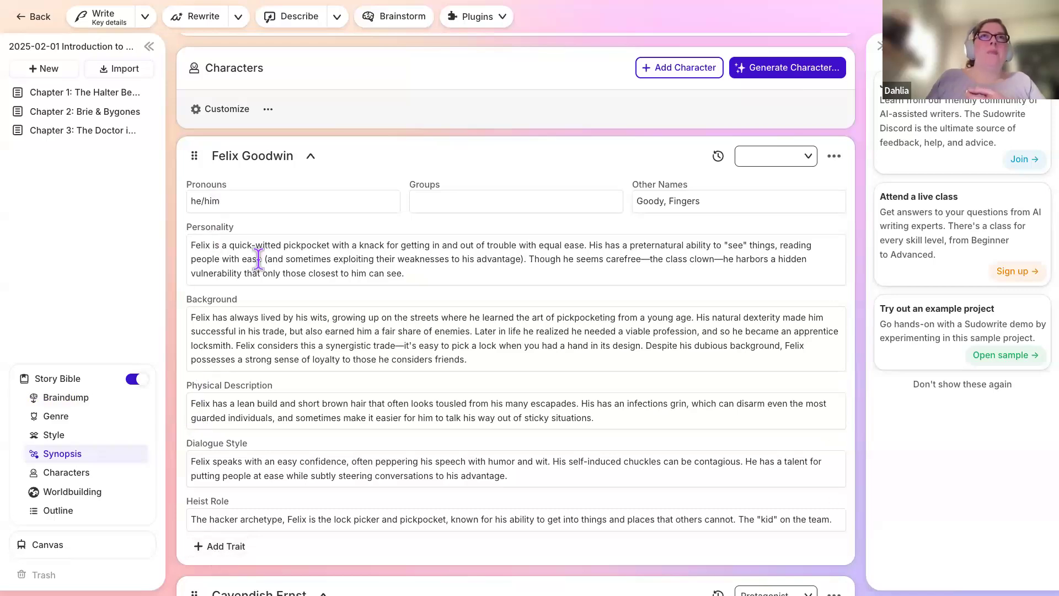
{"action": "scroll", "coordinate": [321, 366], "scroll_direction": "down", "scroll_amount": 3}
{"action": "scroll", "coordinate": [321, 362], "scroll_direction": "down", "scroll_amount": 20}
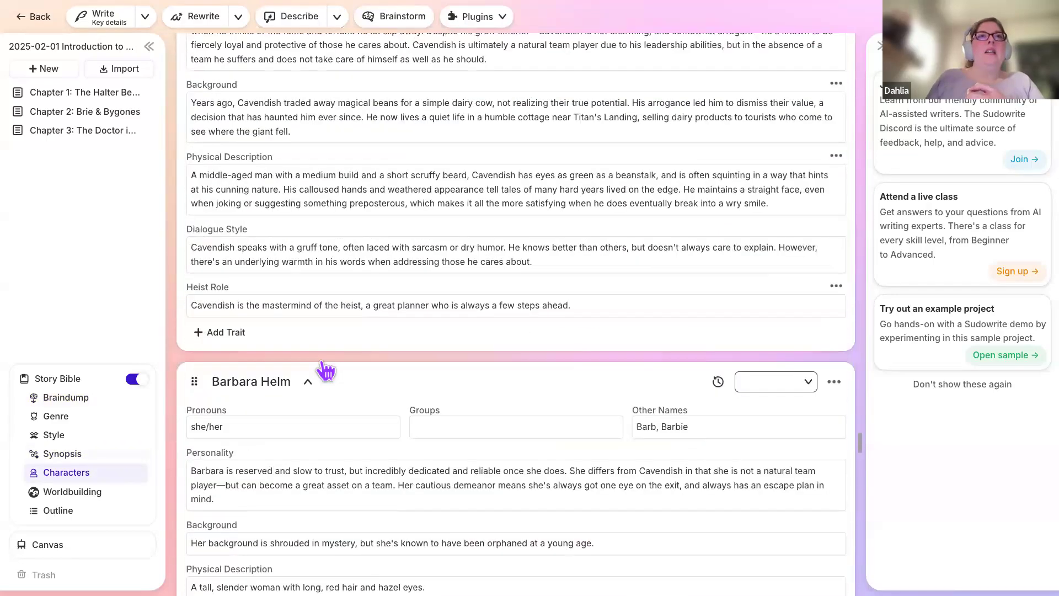
{"action": "scroll", "coordinate": [321, 358], "scroll_direction": "down", "scroll_amount": 20}
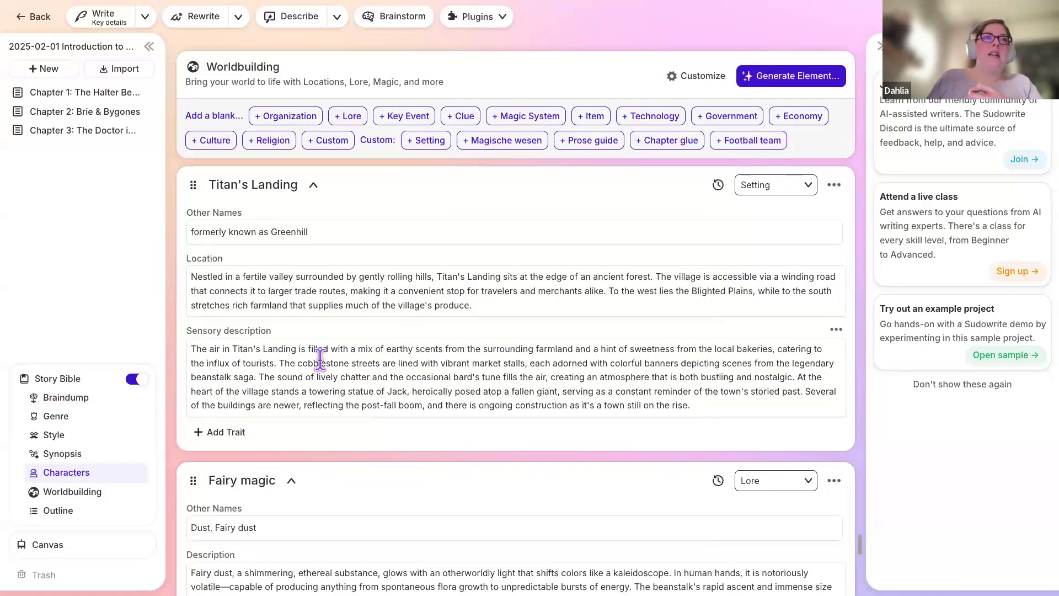
Examine the Worldbuilding elements Titan's Landing and Fairy magic, and the chapter summaries in the Outline.
{"action": "scroll", "coordinate": [321, 360], "scroll_direction": "down", "scroll_amount": 2}
{"action": "scroll", "coordinate": [320, 360], "scroll_direction": "up", "scroll_amount": 1}
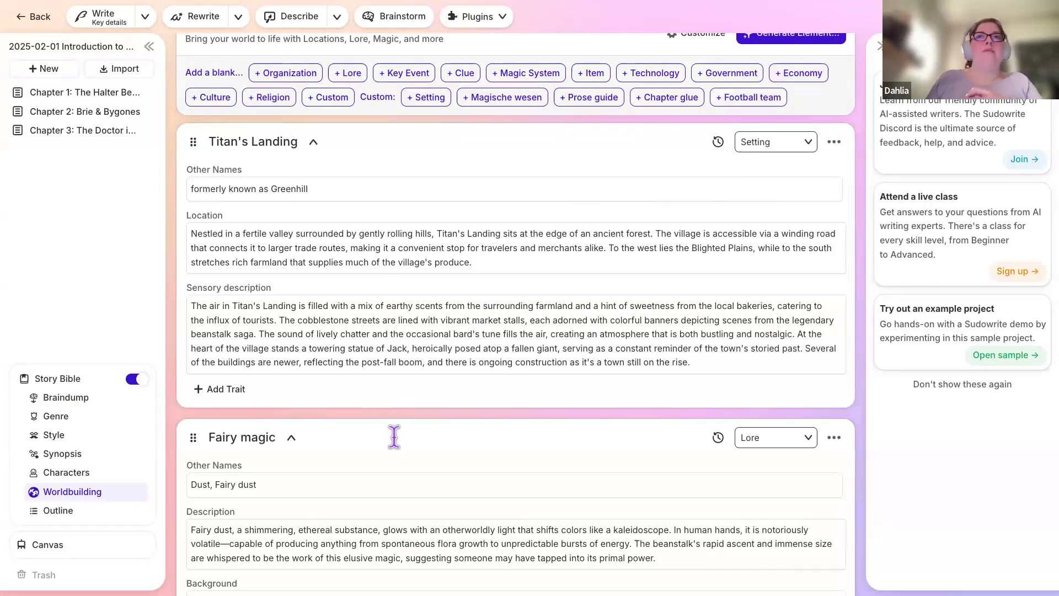
{"action": "scroll", "coordinate": [467, 441], "scroll_direction": "down", "scroll_amount": 2}
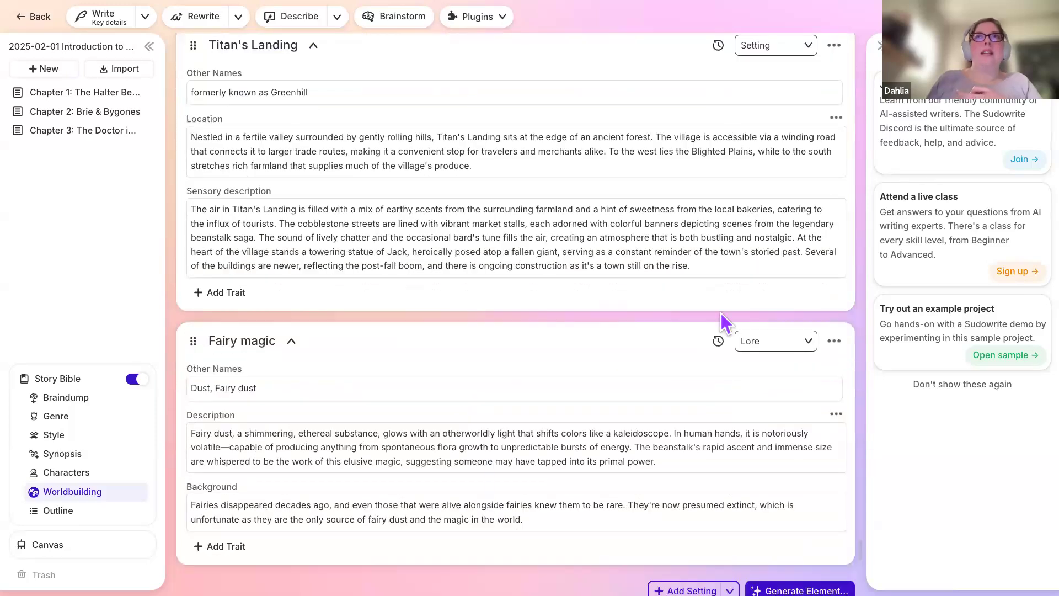
{"action": "scroll", "coordinate": [621, 395], "scroll_direction": "down", "scroll_amount": 3}
{"action": "scroll", "coordinate": [572, 408], "scroll_direction": "down", "scroll_amount": 5}
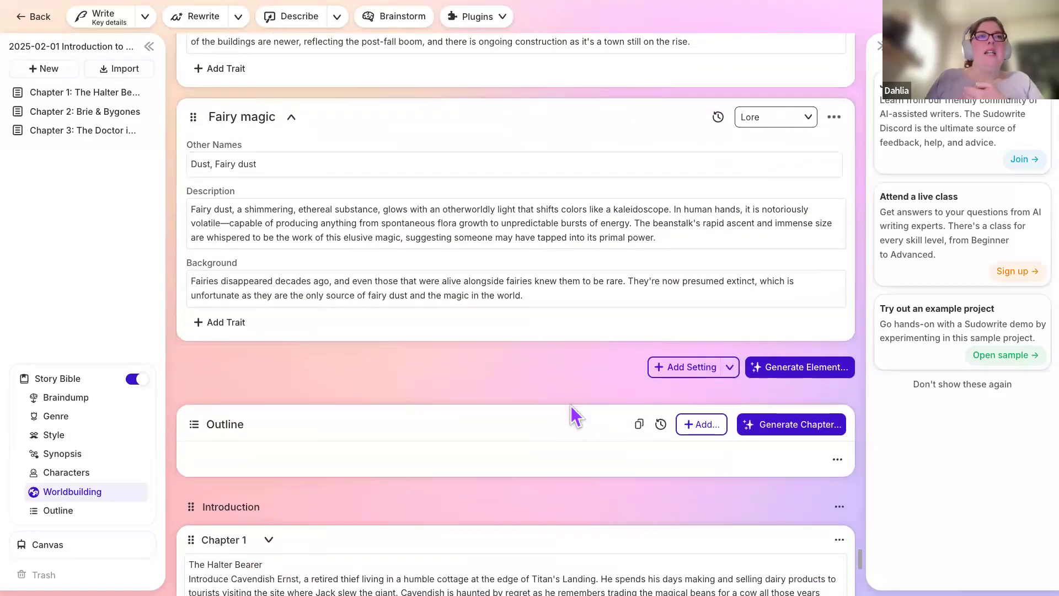
{"action": "scroll", "coordinate": [571, 402], "scroll_direction": "down", "scroll_amount": 2}
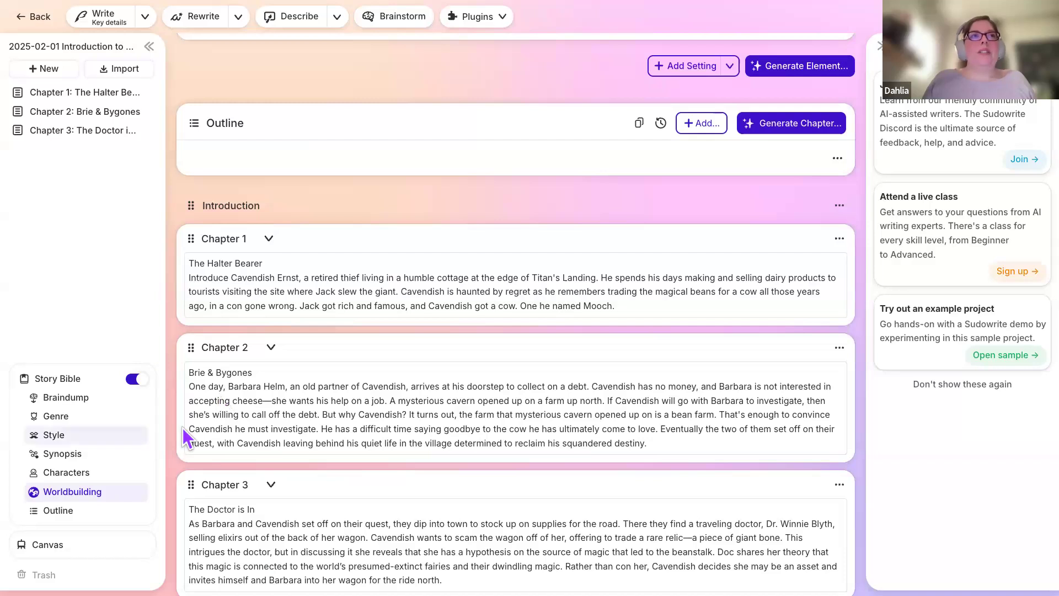
{"action": "scroll", "coordinate": [173, 458], "scroll_direction": "down", "scroll_amount": 1}
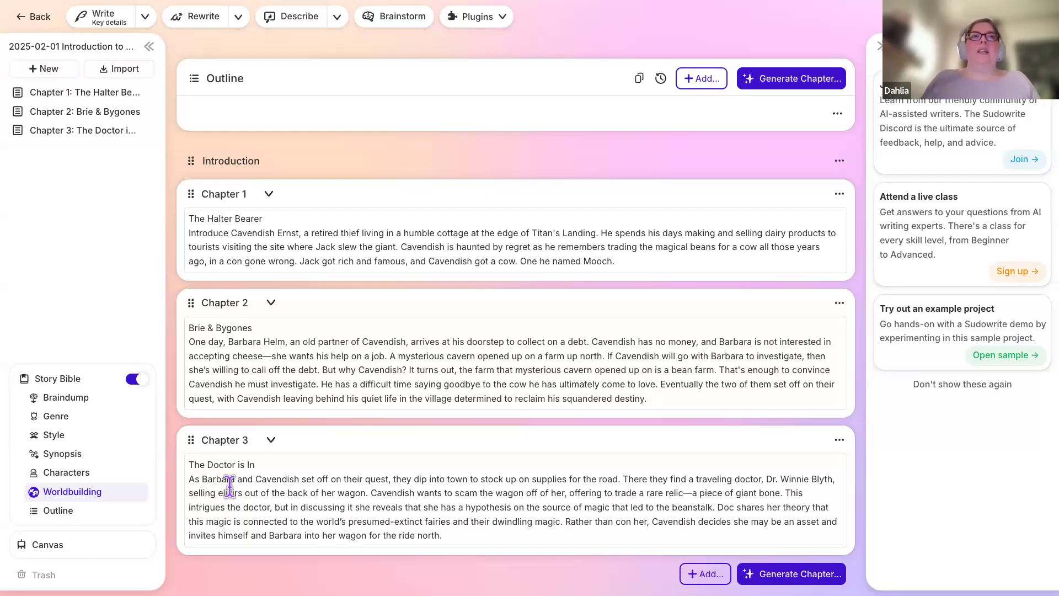
{"action": "scroll", "coordinate": [230, 485], "scroll_direction": "down", "scroll_amount": 3}
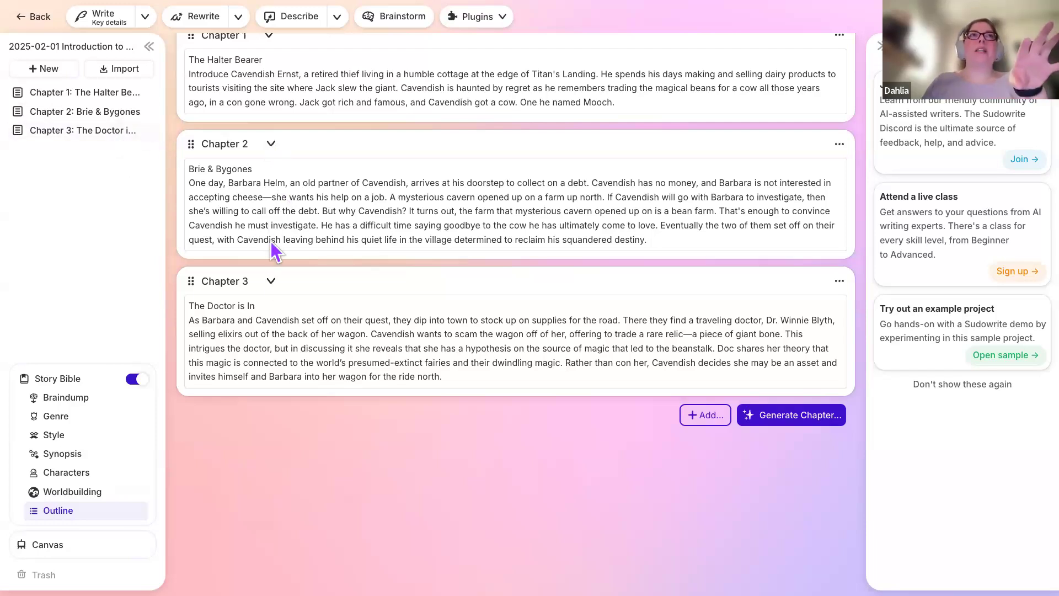
{"action": "scroll", "coordinate": [269, 285], "scroll_direction": "up", "scroll_amount": 1}
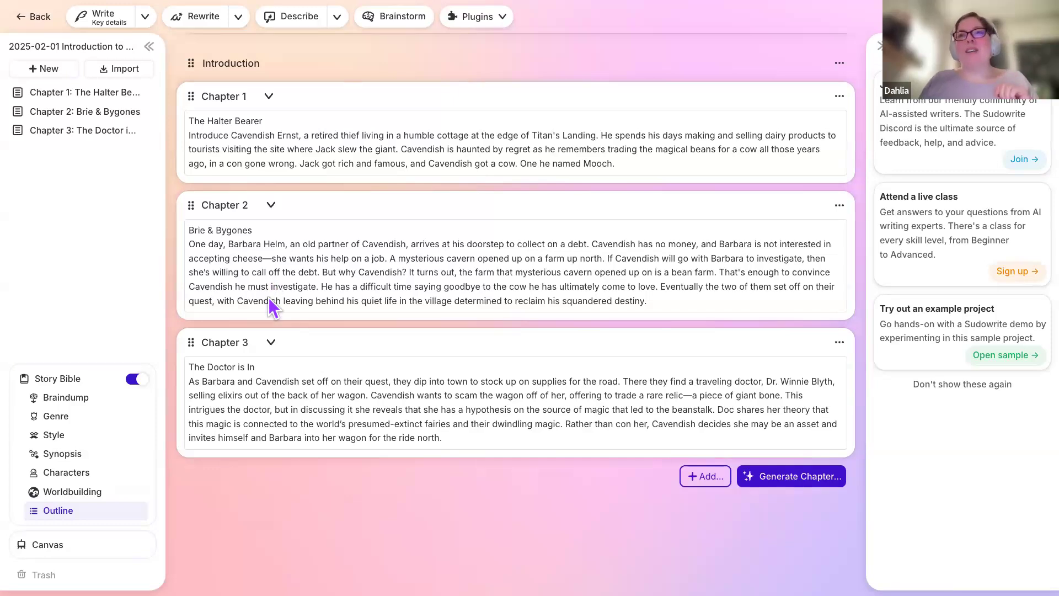
Revisit the Worldbuilding elements and the antagonist's and Mooch's character cards, and return to the Outline section.
{"action": "scroll", "coordinate": [269, 299], "scroll_direction": "up", "scroll_amount": 10}
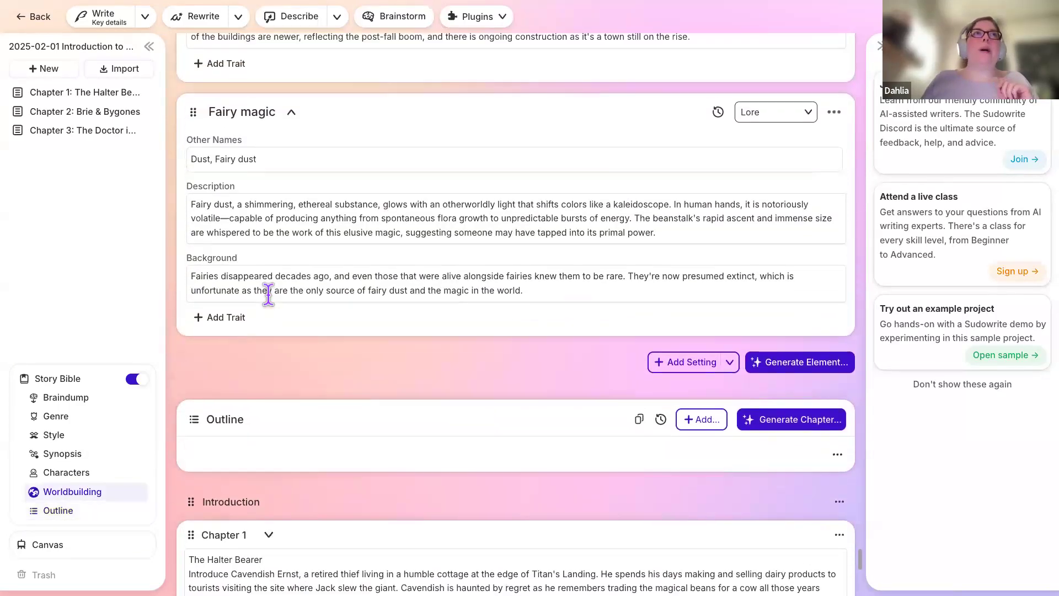
{"action": "scroll", "coordinate": [262, 266], "scroll_direction": "up", "scroll_amount": 3}
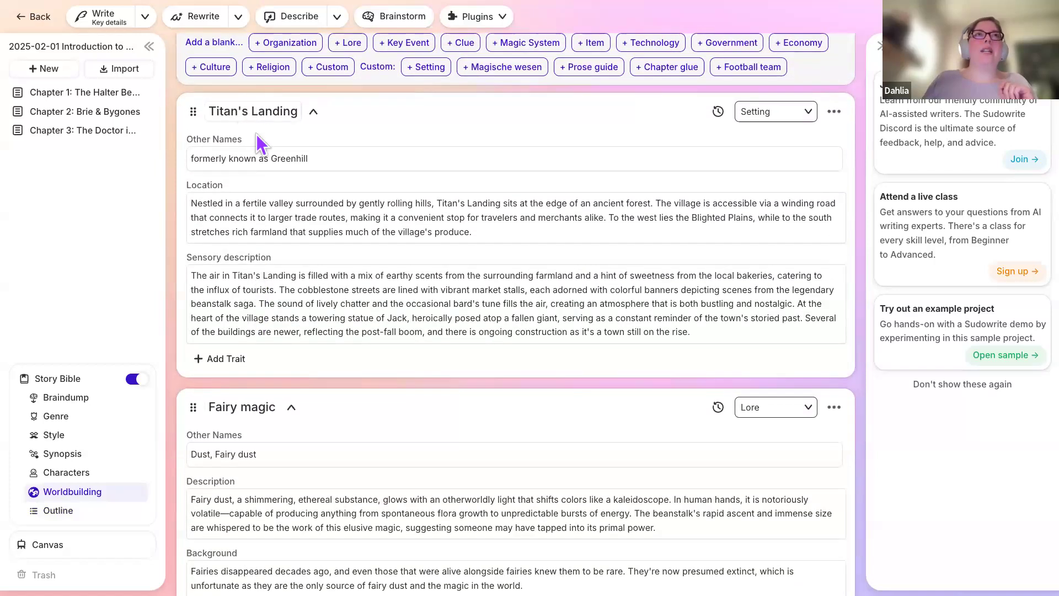
{"action": "scroll", "coordinate": [296, 433], "scroll_direction": "up", "scroll_amount": 20}
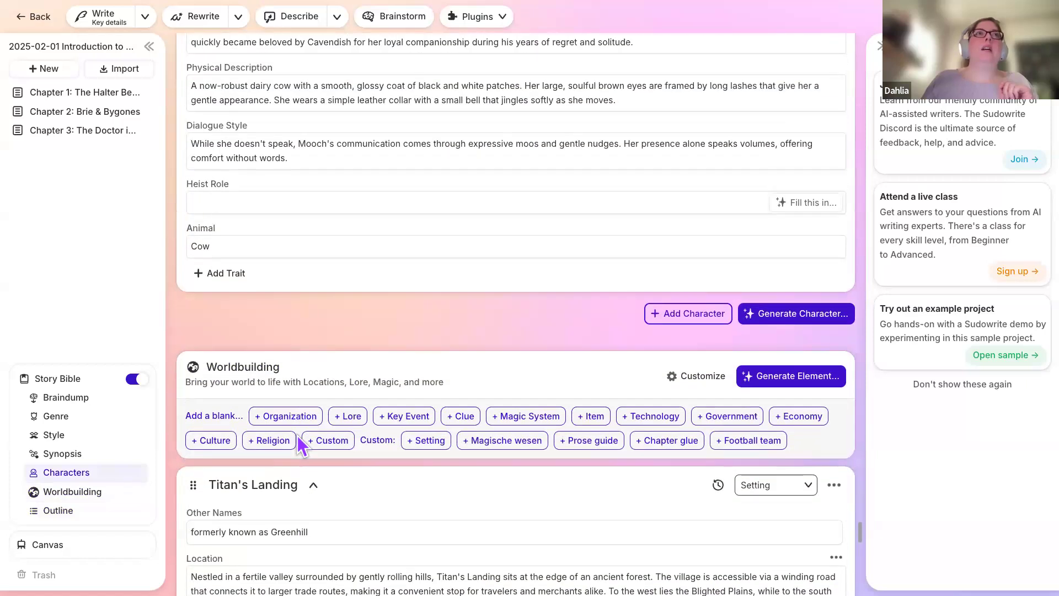
{"action": "scroll", "coordinate": [352, 381], "scroll_direction": "up", "scroll_amount": 1}
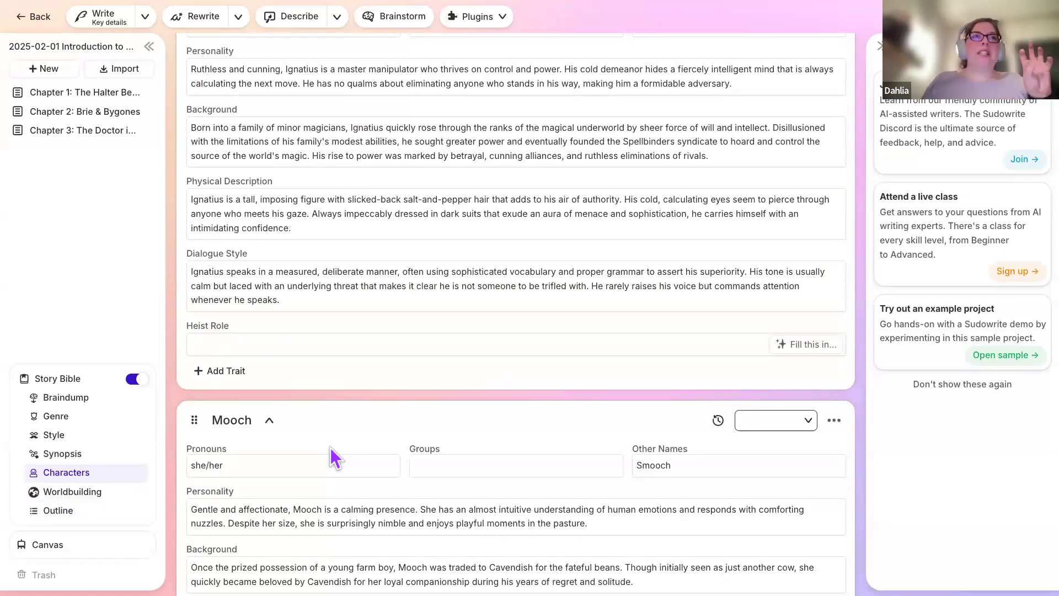
{"action": "scroll", "coordinate": [330, 448], "scroll_direction": "up", "scroll_amount": 3}
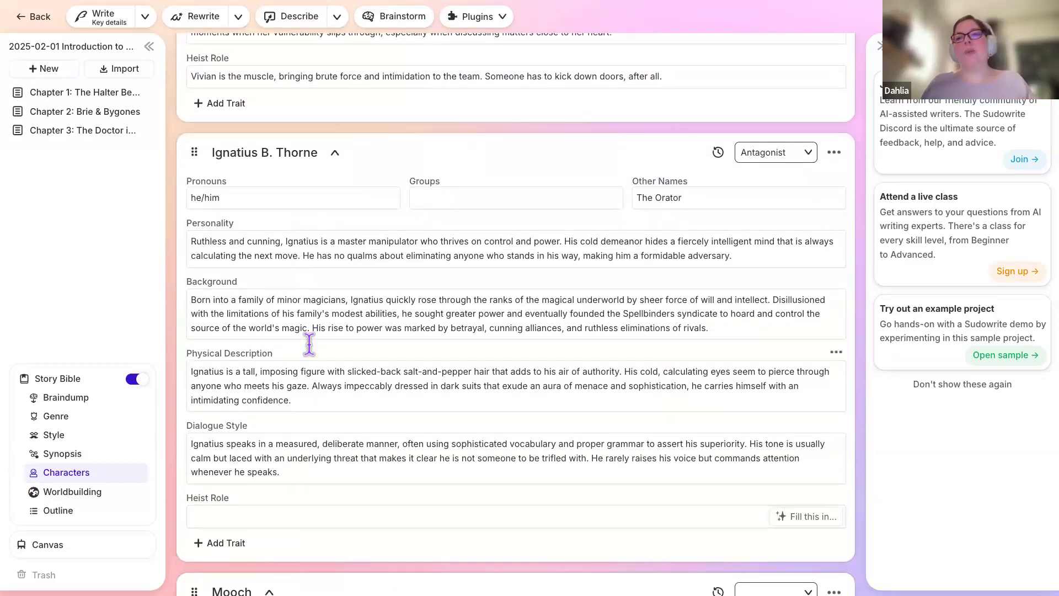
{"action": "scroll", "coordinate": [309, 353], "scroll_direction": "down", "scroll_amount": 3}
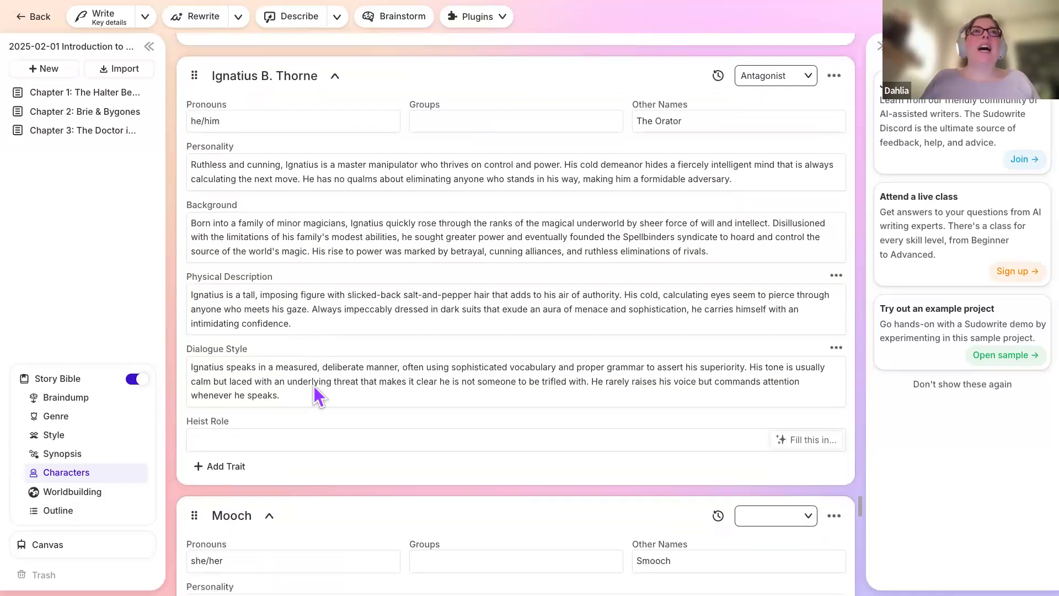
{"action": "scroll", "coordinate": [313, 386], "scroll_direction": "down", "scroll_amount": 2}
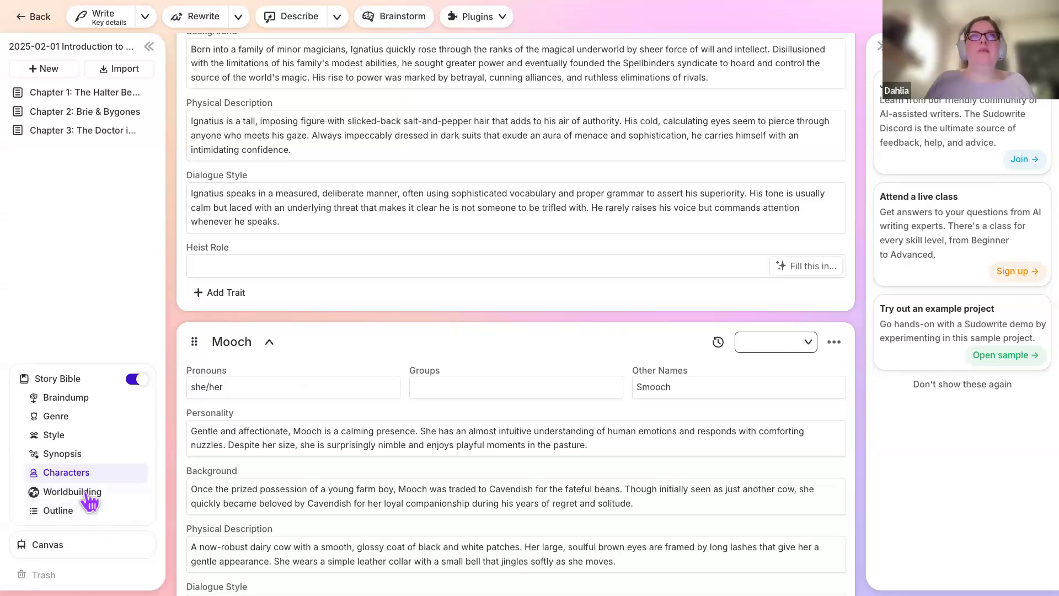
{"action": "scroll", "coordinate": [100, 517], "scroll_direction": "down", "scroll_amount": 1}
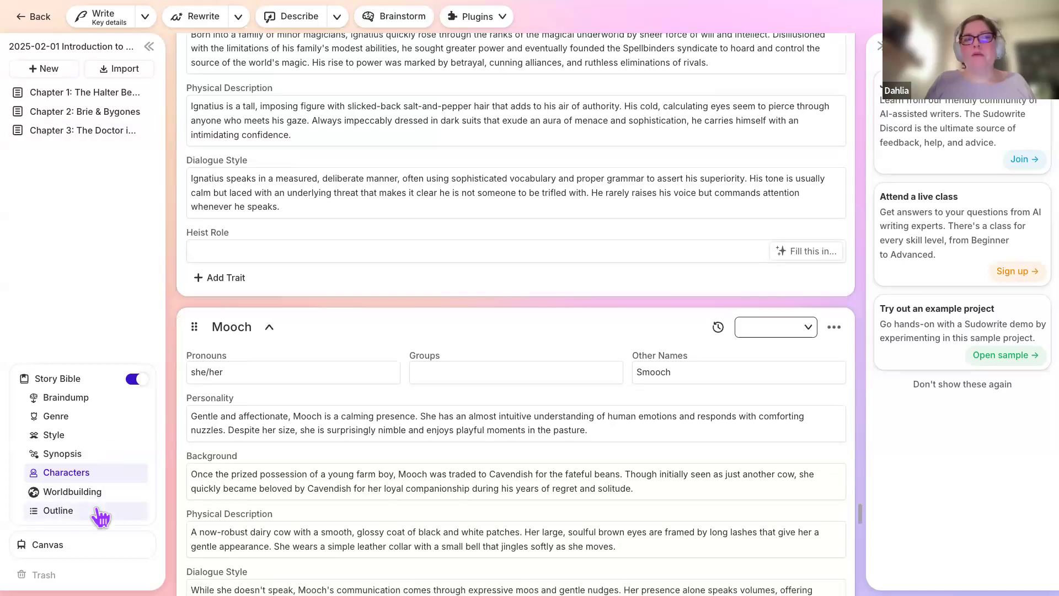
{"action": "left_click", "coordinate": [97, 510]}
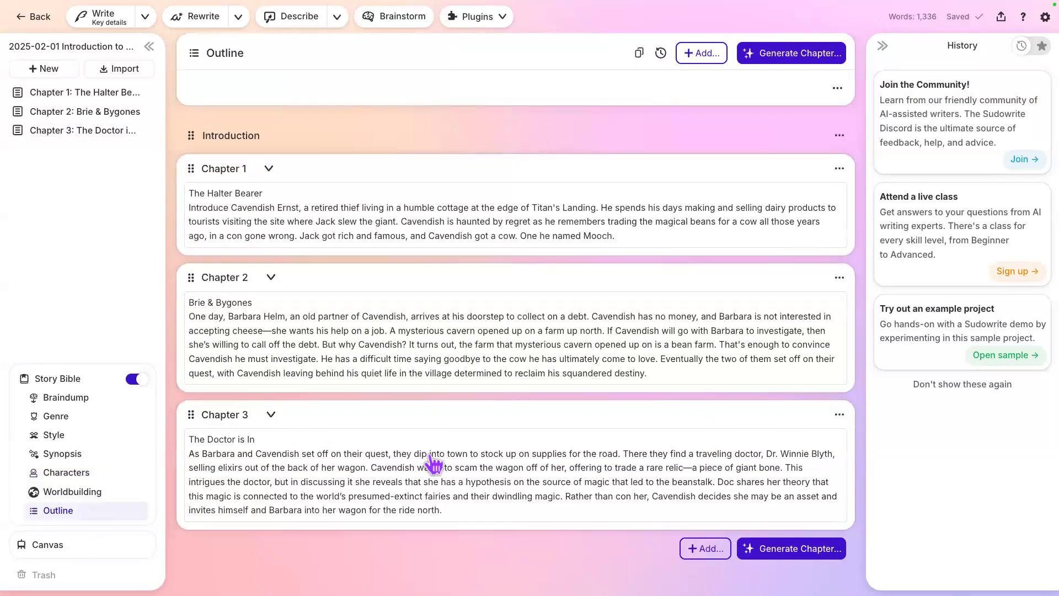
Open "Chapter 3: The Doctor is In" and switch the Story Bible off and back on twice to compare both views.
{"action": "left_click", "coordinate": [95, 132]}
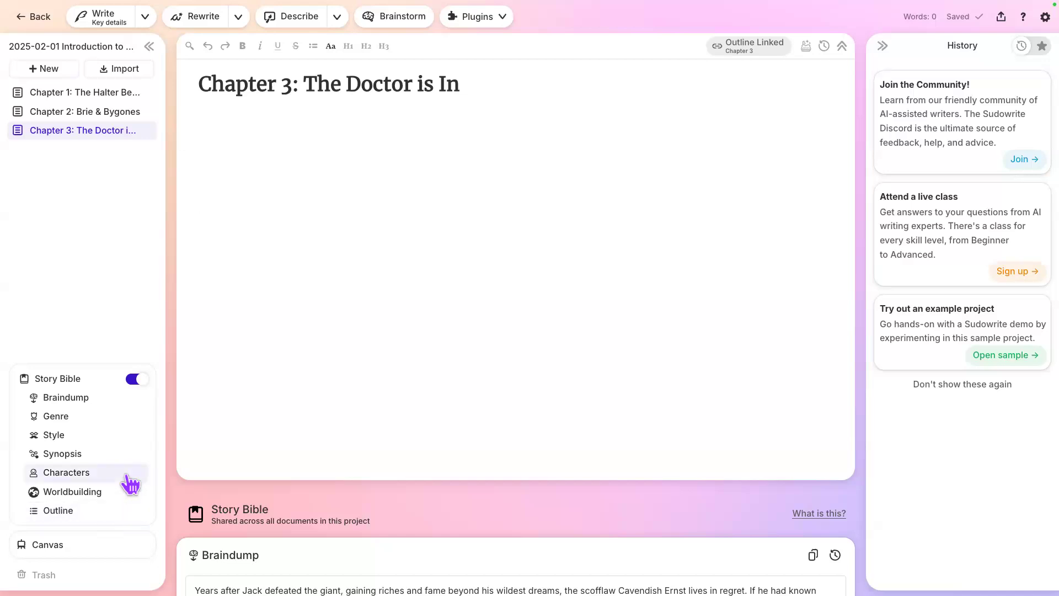
{"action": "left_click", "coordinate": [132, 380]}
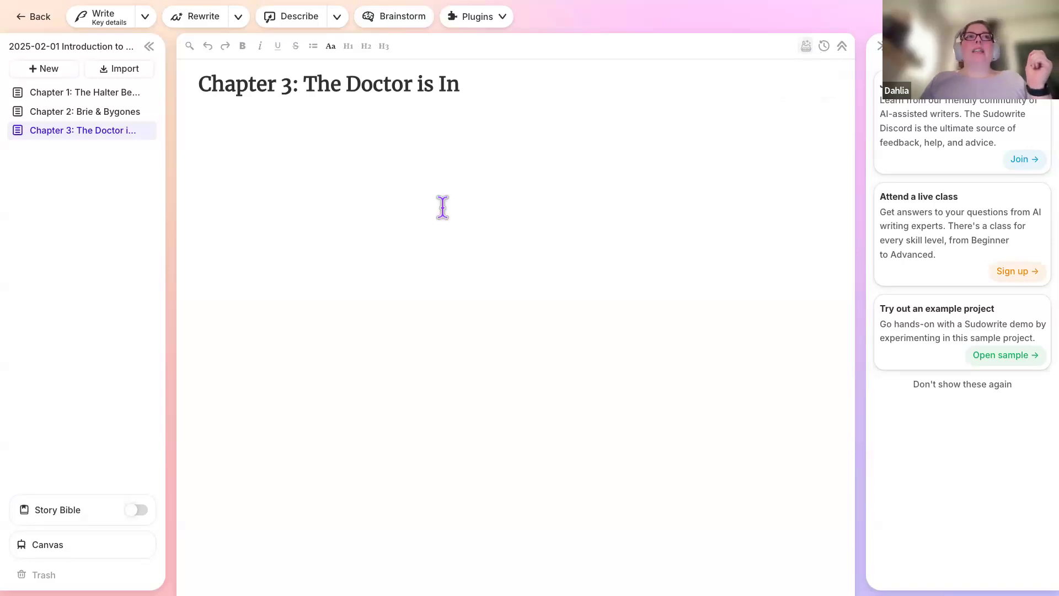
{"action": "left_click", "coordinate": [138, 510]}
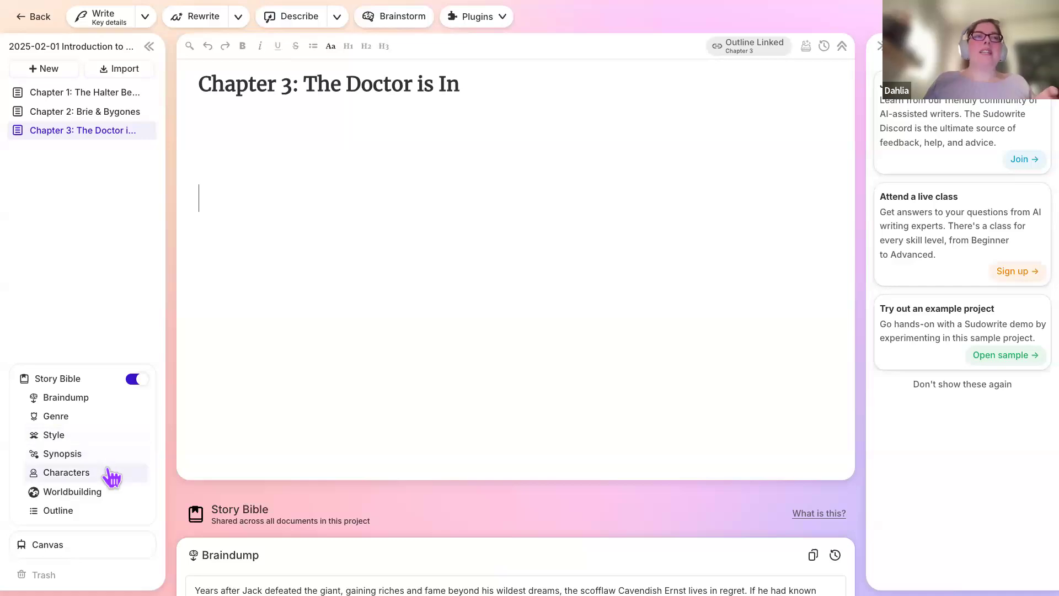
{"action": "left_click", "coordinate": [135, 380]}
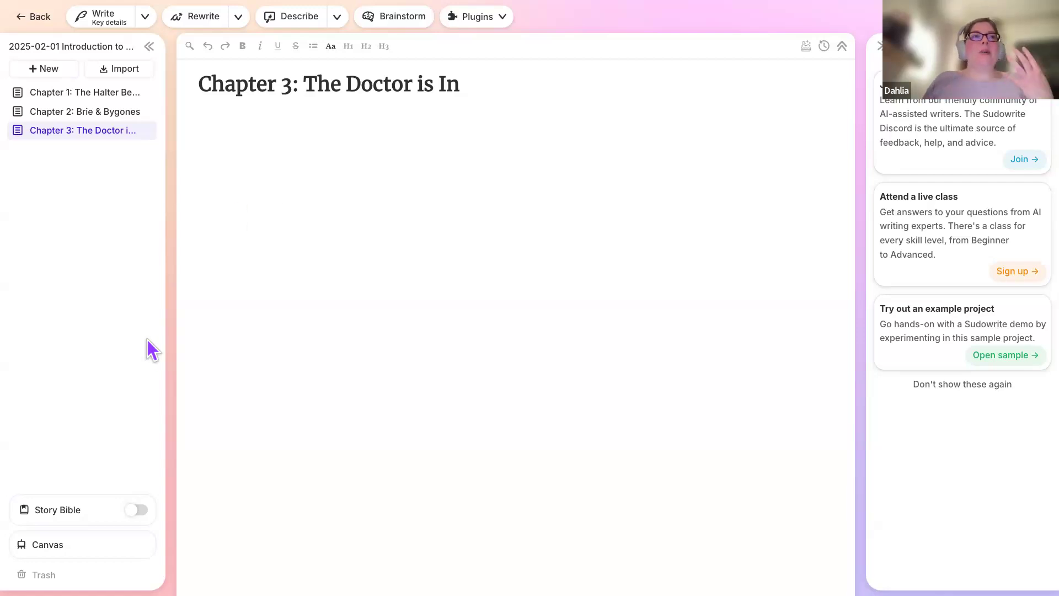
{"action": "left_click", "coordinate": [143, 508]}
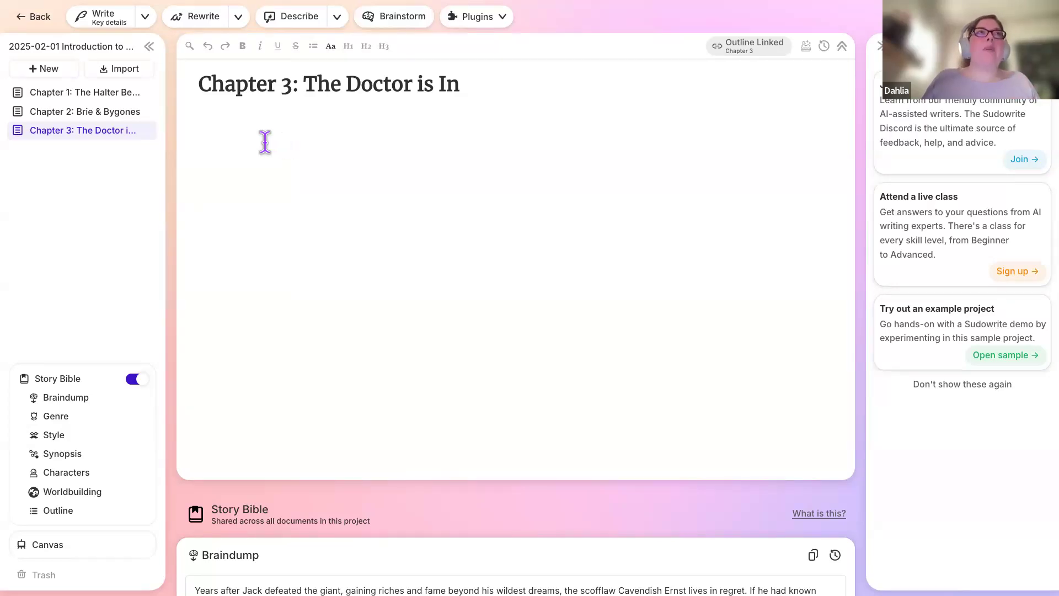
Check the Write feature's mode options without changing them, and open the Chapter Generator with the beats for Chapter 3.
{"action": "left_click", "coordinate": [147, 25]}
{"action": "left_click", "coordinate": [345, 111]}
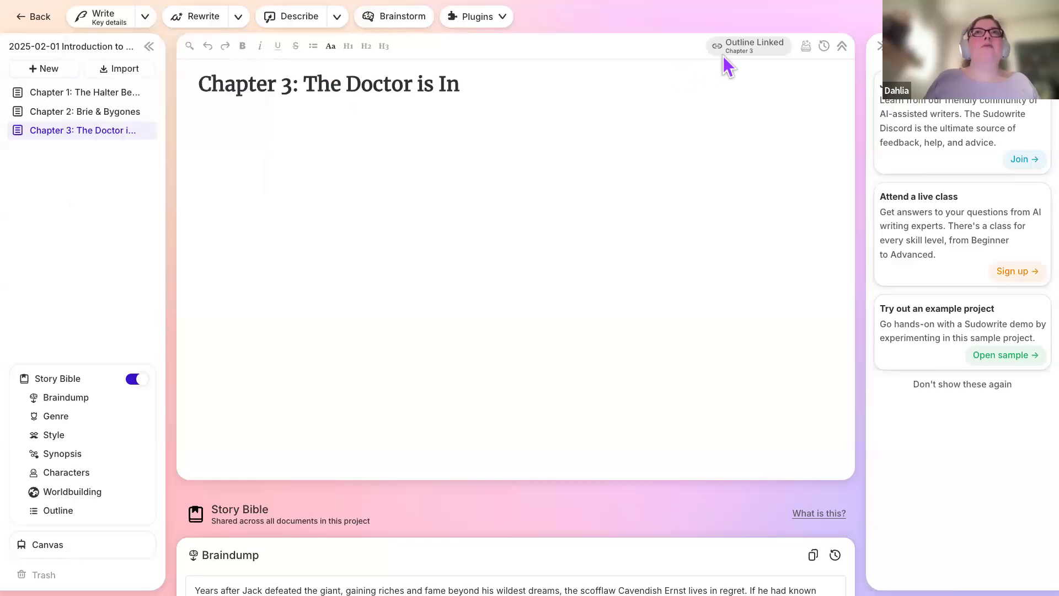
{"action": "left_click", "coordinate": [806, 49]}
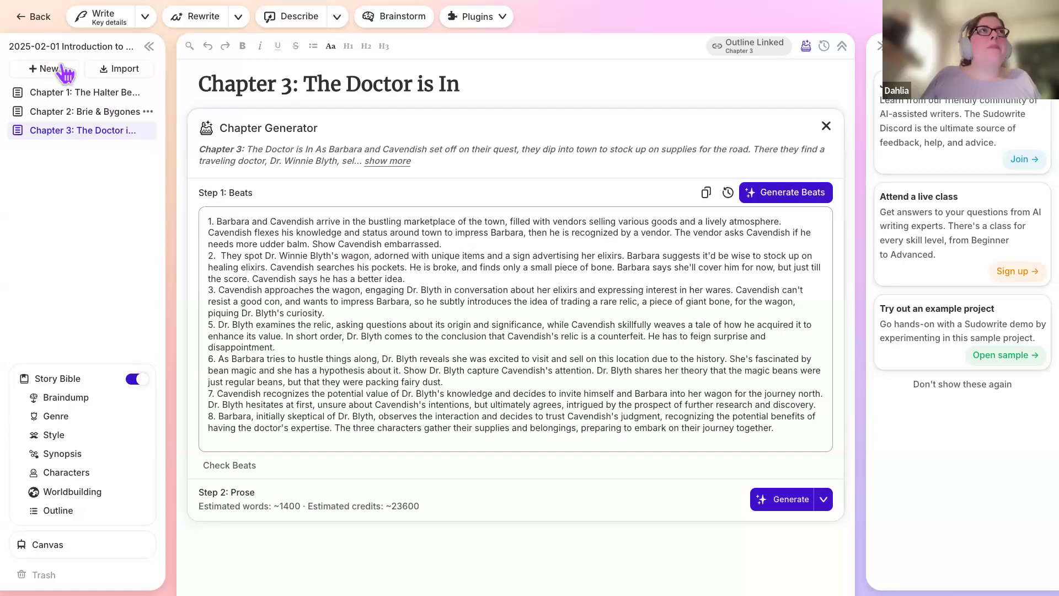
Open the "Die Verwandlung" project from the Teaching German folder, switch on its Story Bible and view the German text.
{"action": "left_click", "coordinate": [34, 17]}
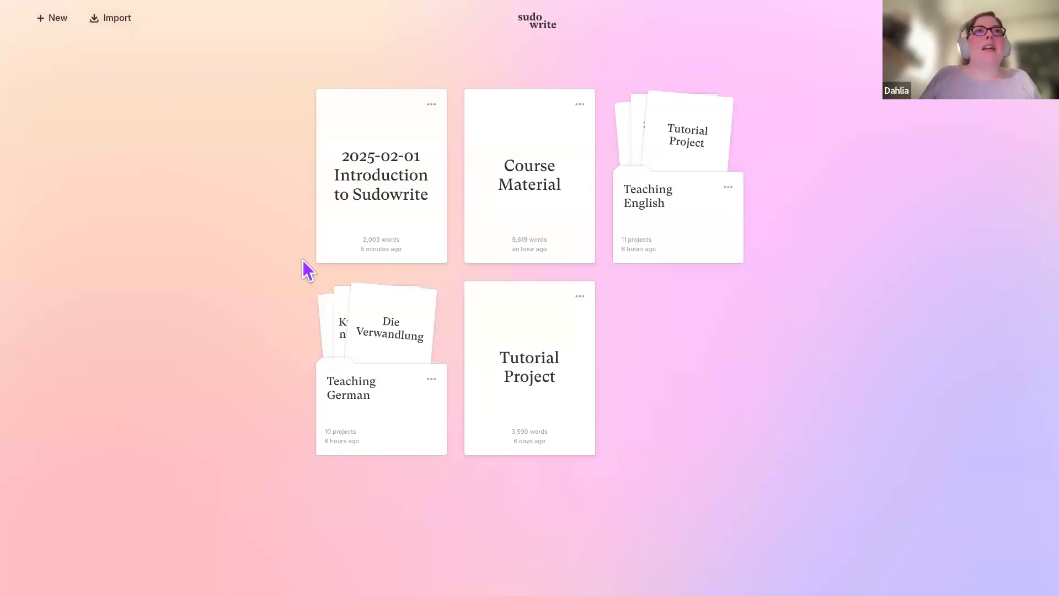
{"action": "left_click", "coordinate": [419, 317]}
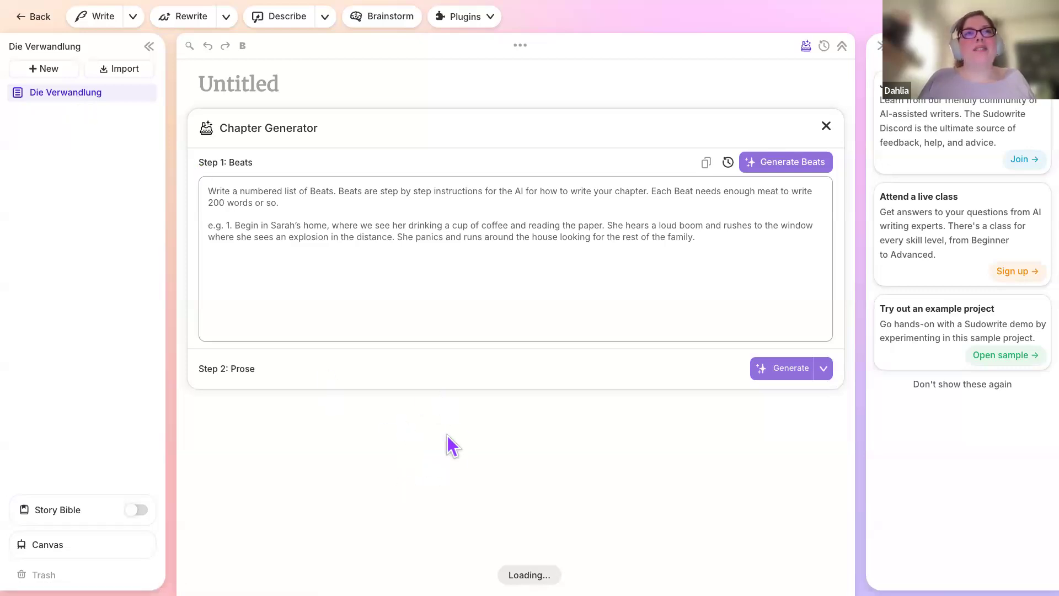
{"action": "left_click", "coordinate": [139, 509]}
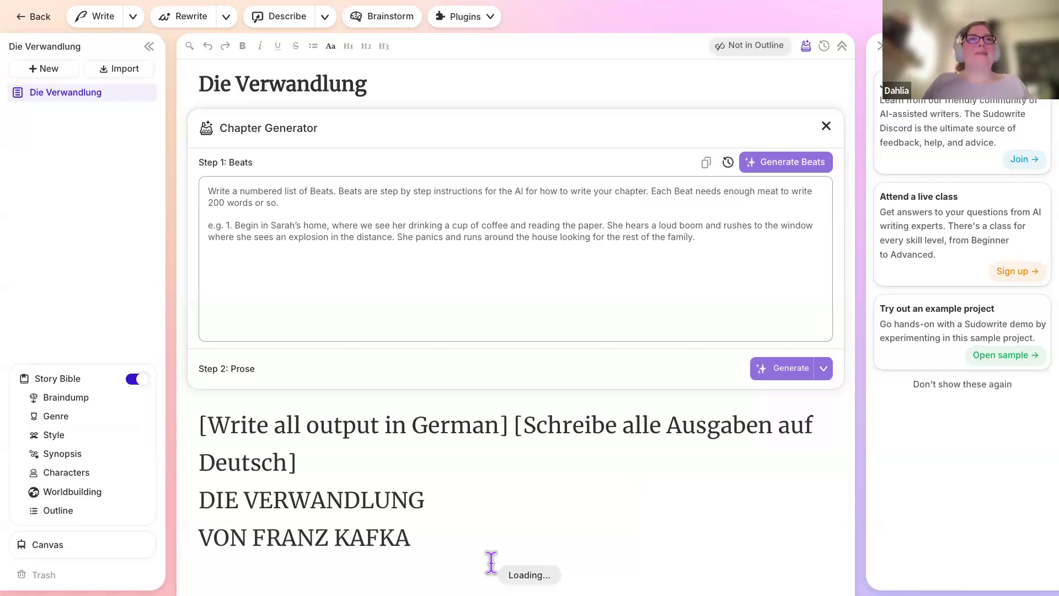
{"action": "scroll", "coordinate": [239, 501], "scroll_direction": "down", "scroll_amount": 6}
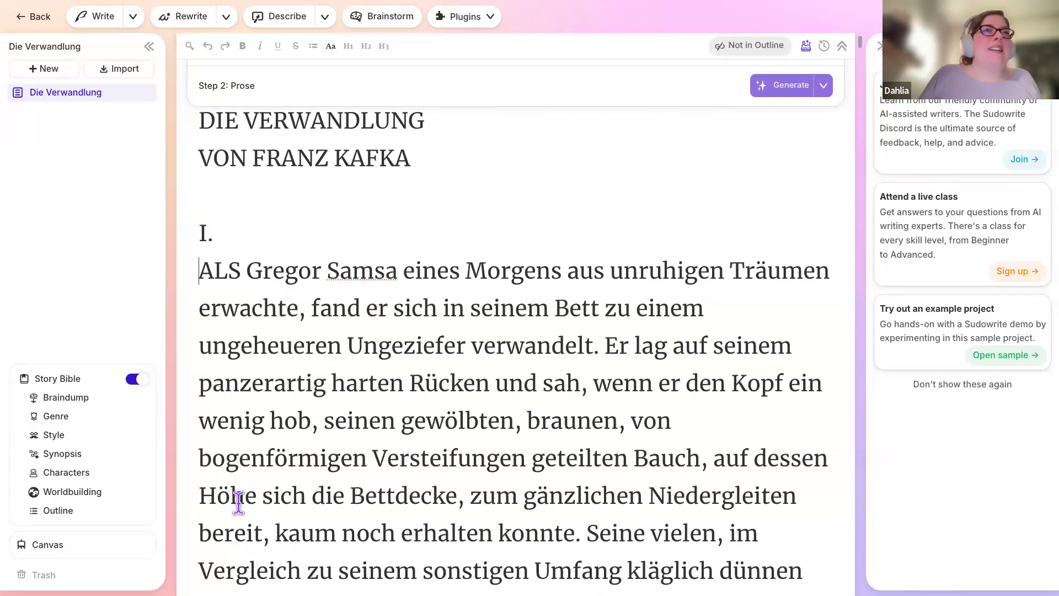
Review the output-language instruction at the start of the German text and the Story Bible's Braindump, Genre, Style and Synopsis.
{"action": "scroll", "coordinate": [239, 501], "scroll_direction": "down", "scroll_amount": 5}
{"action": "scroll", "coordinate": [231, 397], "scroll_direction": "up", "scroll_amount": 8}
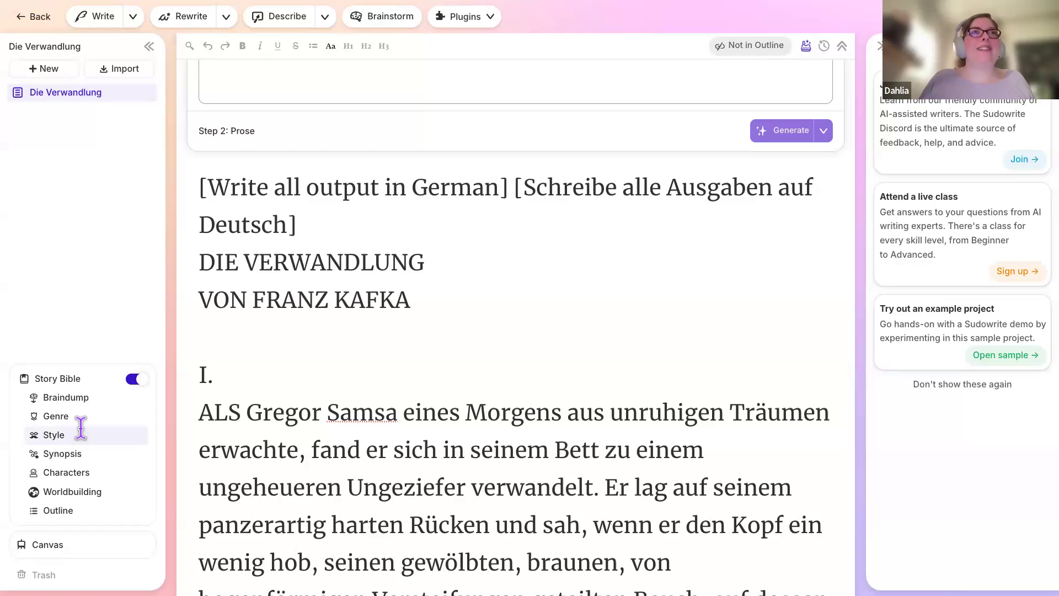
{"action": "left_click", "coordinate": [78, 398]}
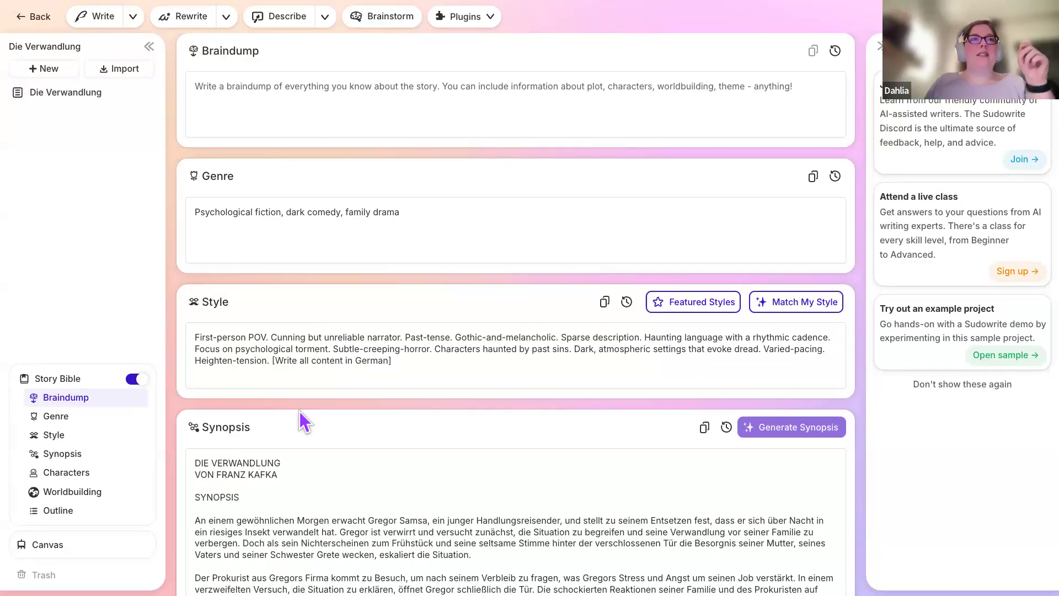
{"action": "scroll", "coordinate": [287, 466], "scroll_direction": "down", "scroll_amount": 2}
{"action": "scroll", "coordinate": [287, 466], "scroll_direction": "down", "scroll_amount": 9}
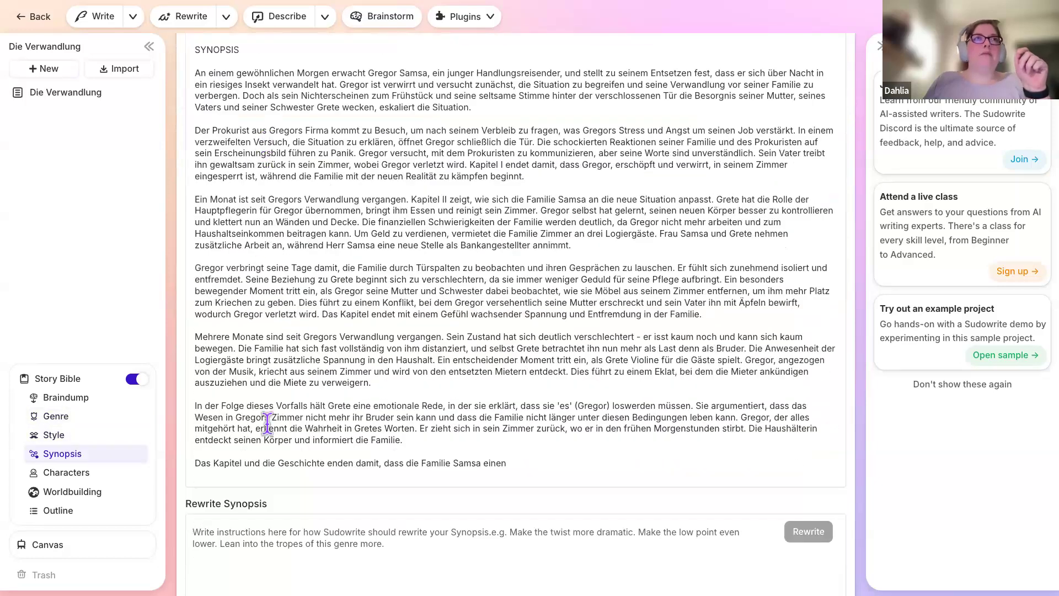
Look through the character cards in the "Die Verwandlung" Story Bible, from the protagonist to the housekeeper.
{"action": "scroll", "coordinate": [267, 424], "scroll_direction": "down", "scroll_amount": 12}
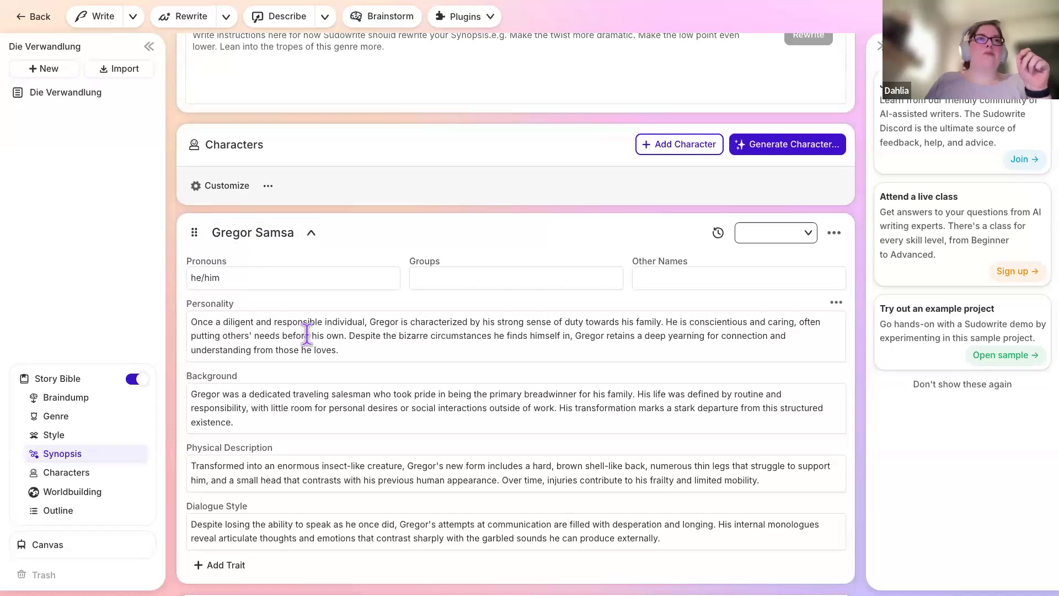
{"action": "scroll", "coordinate": [308, 346], "scroll_direction": "down", "scroll_amount": 3}
{"action": "scroll", "coordinate": [309, 346], "scroll_direction": "down", "scroll_amount": 10}
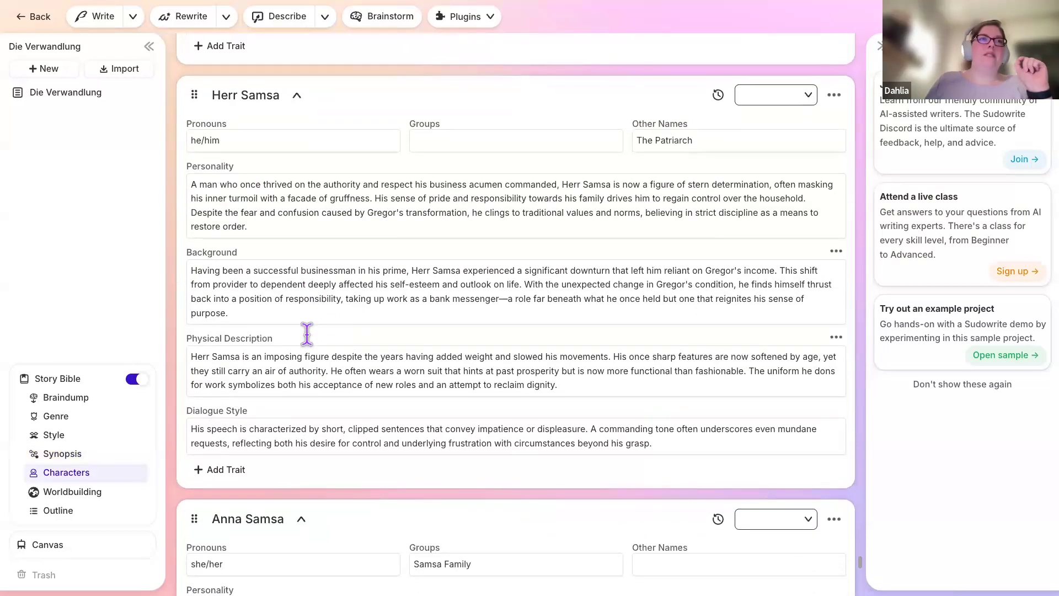
{"action": "scroll", "coordinate": [307, 333], "scroll_direction": "down", "scroll_amount": 6}
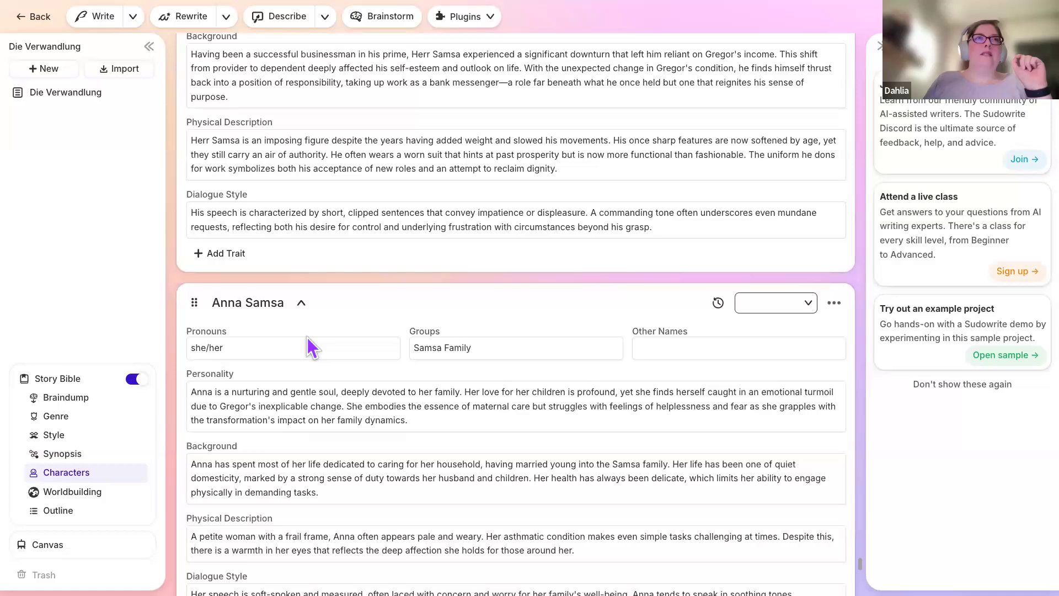
{"action": "scroll", "coordinate": [306, 333], "scroll_direction": "down", "scroll_amount": 15}
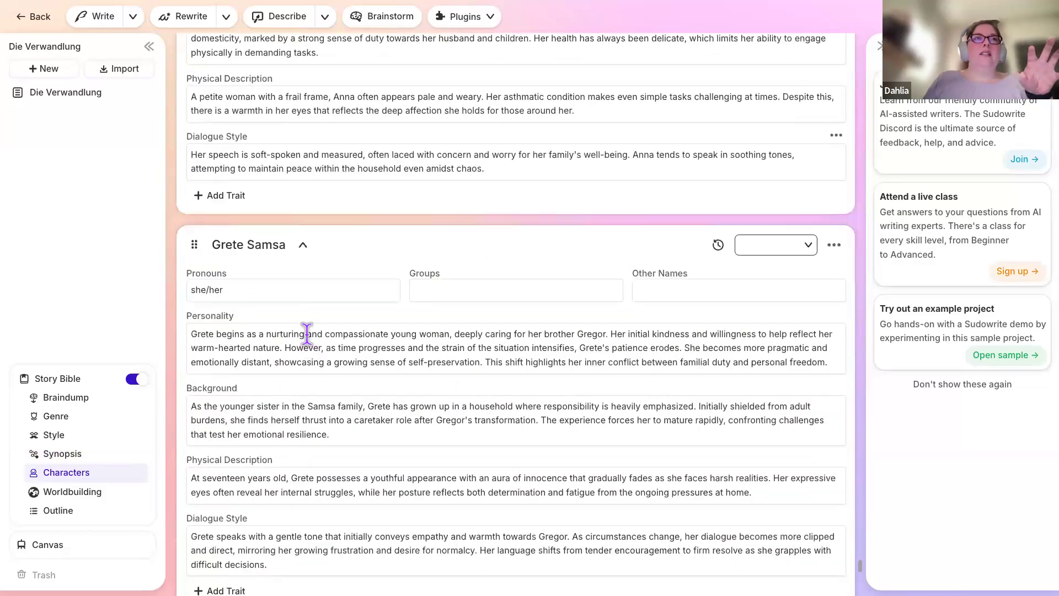
{"action": "scroll", "coordinate": [306, 333], "scroll_direction": "down", "scroll_amount": 10}
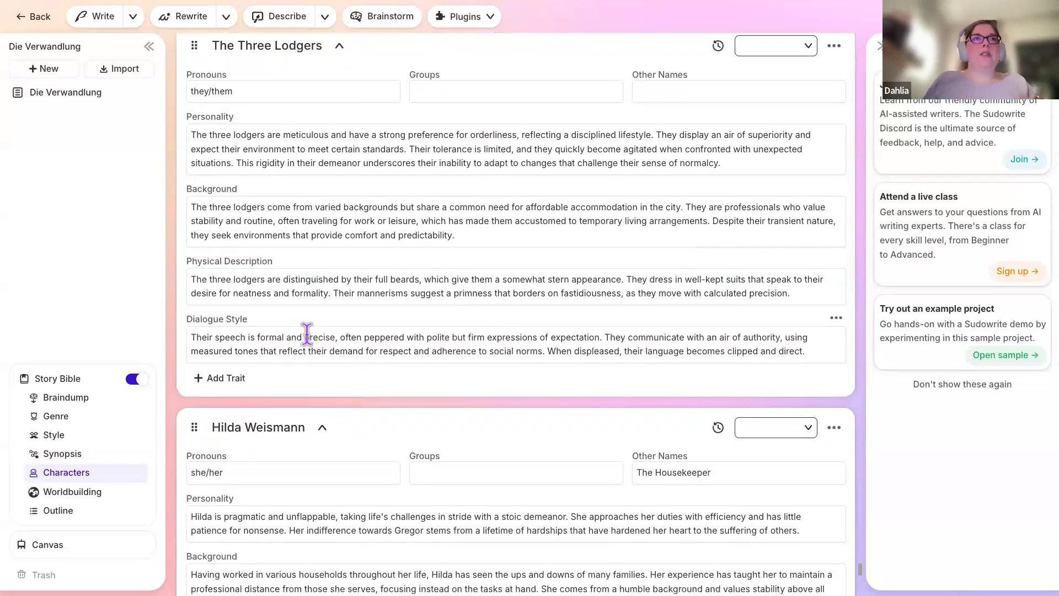
Examine the Worldbuilding elements, from the "Gregor's Apartment" setting to the "Middle-Class European Family Dynamics" culture entry.
{"action": "scroll", "coordinate": [307, 333], "scroll_direction": "down", "scroll_amount": 12}
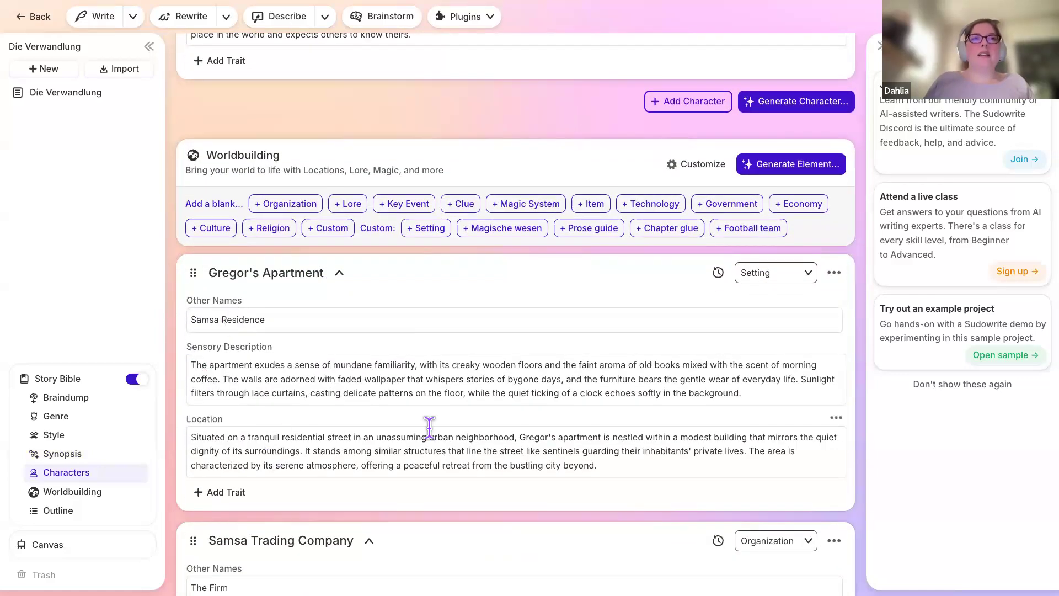
{"action": "scroll", "coordinate": [503, 508], "scroll_direction": "down", "scroll_amount": 9}
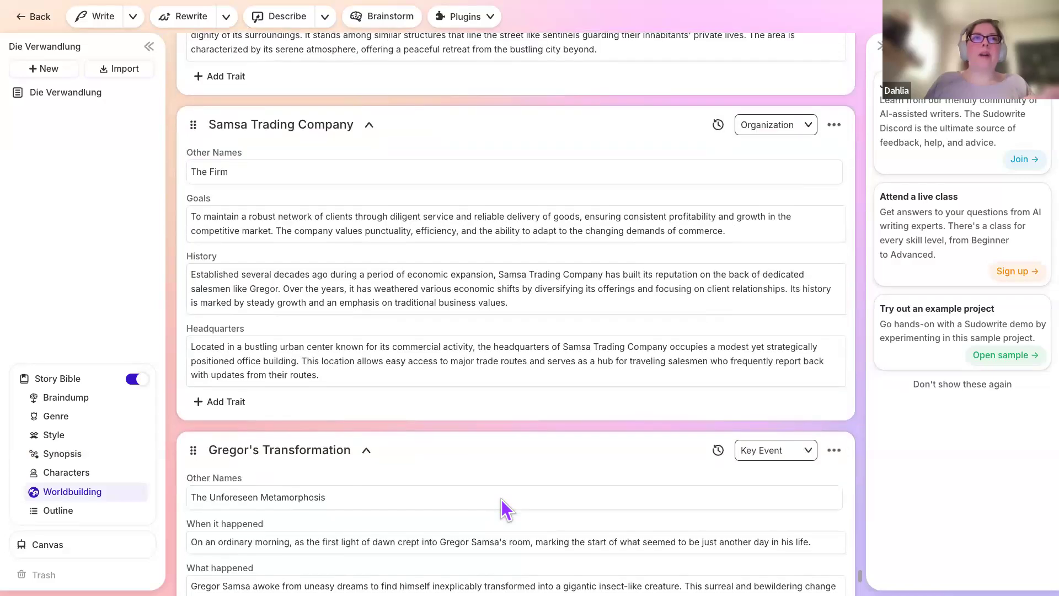
{"action": "scroll", "coordinate": [502, 508], "scroll_direction": "down", "scroll_amount": 6}
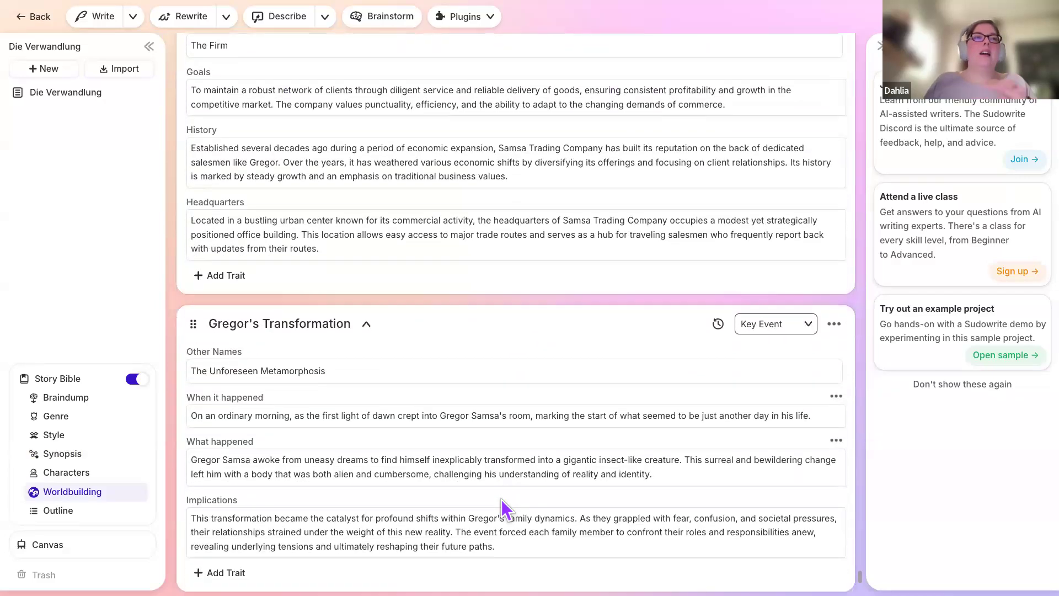
{"action": "scroll", "coordinate": [501, 500], "scroll_direction": "down", "scroll_amount": 5}
{"action": "scroll", "coordinate": [501, 496], "scroll_direction": "down", "scroll_amount": 15}
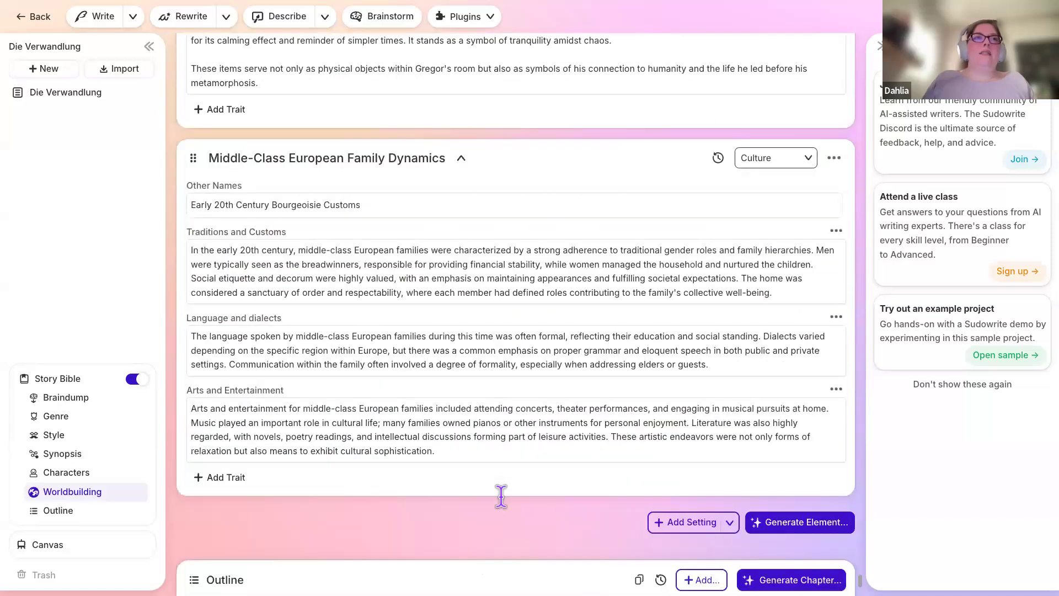
Read through the German Outline from the Prolog to "Kapitel III: Niedergang und Auflösung".
{"action": "scroll", "coordinate": [502, 501], "scroll_direction": "down", "scroll_amount": 14}
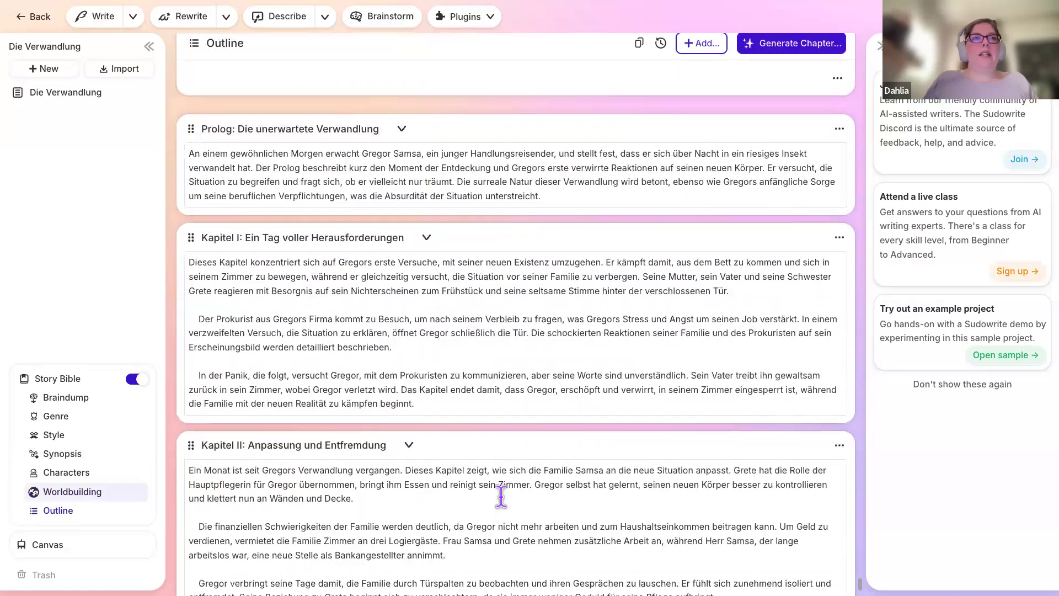
{"action": "scroll", "coordinate": [501, 495], "scroll_direction": "down", "scroll_amount": 3}
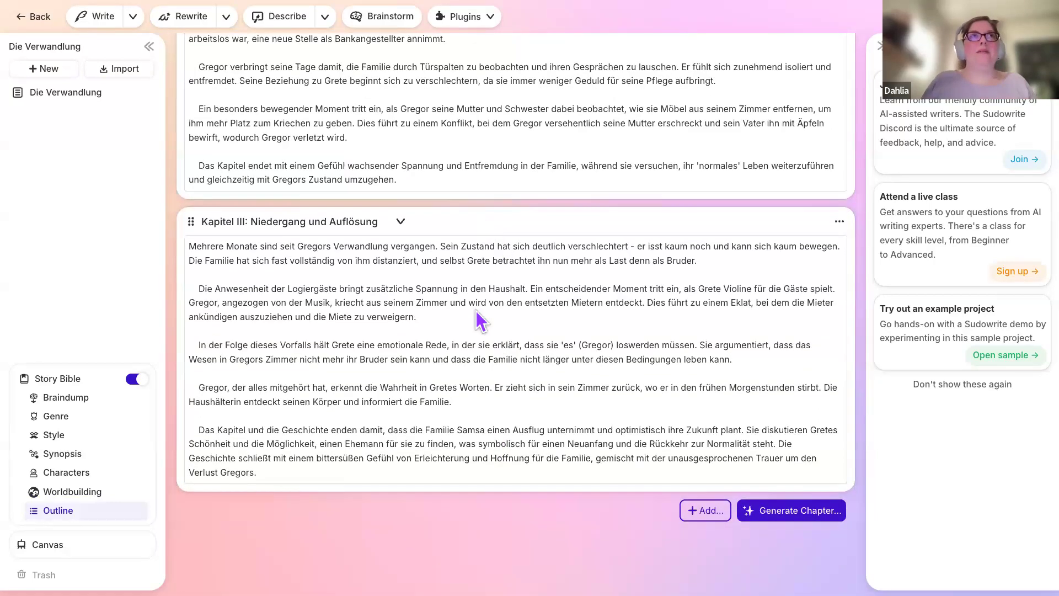
{"action": "scroll", "coordinate": [480, 311], "scroll_direction": "up", "scroll_amount": 5}
{"action": "scroll", "coordinate": [474, 309], "scroll_direction": "up", "scroll_amount": 1}
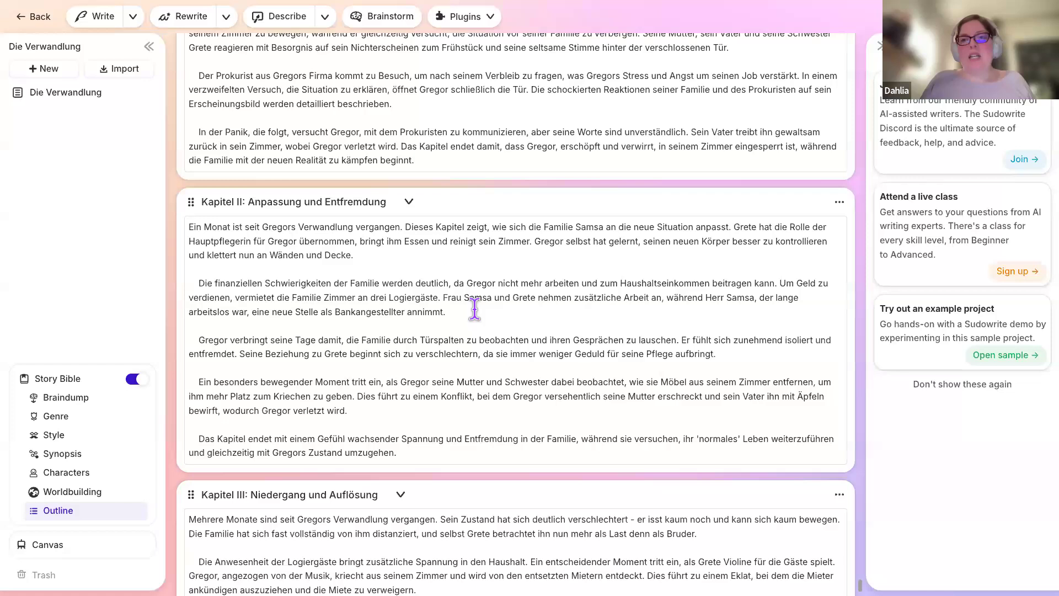
{"action": "scroll", "coordinate": [474, 309], "scroll_direction": "up", "scroll_amount": 4}
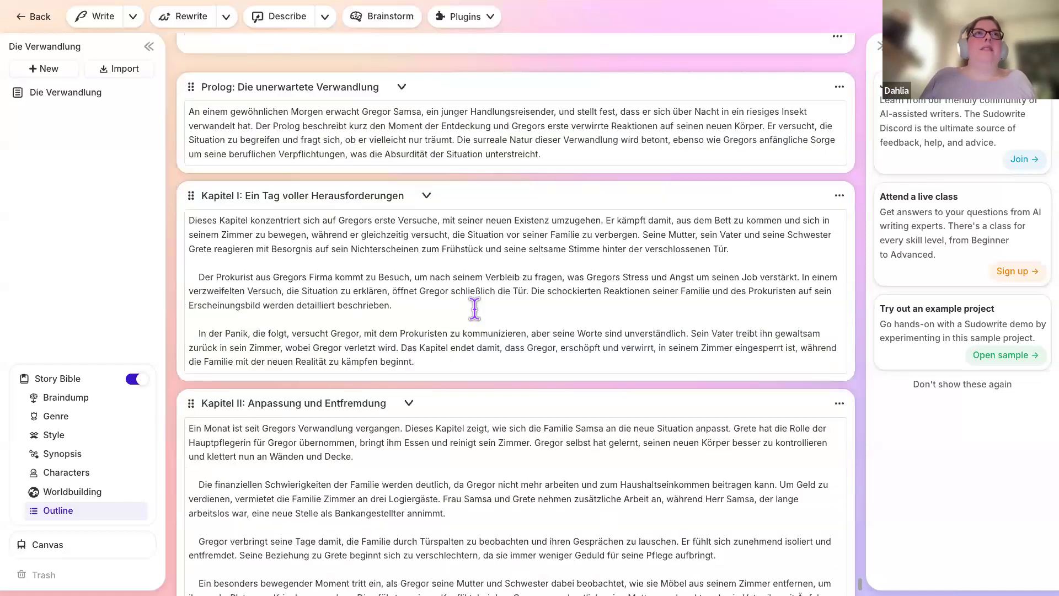
{"action": "scroll", "coordinate": [474, 309], "scroll_direction": "down", "scroll_amount": 6}
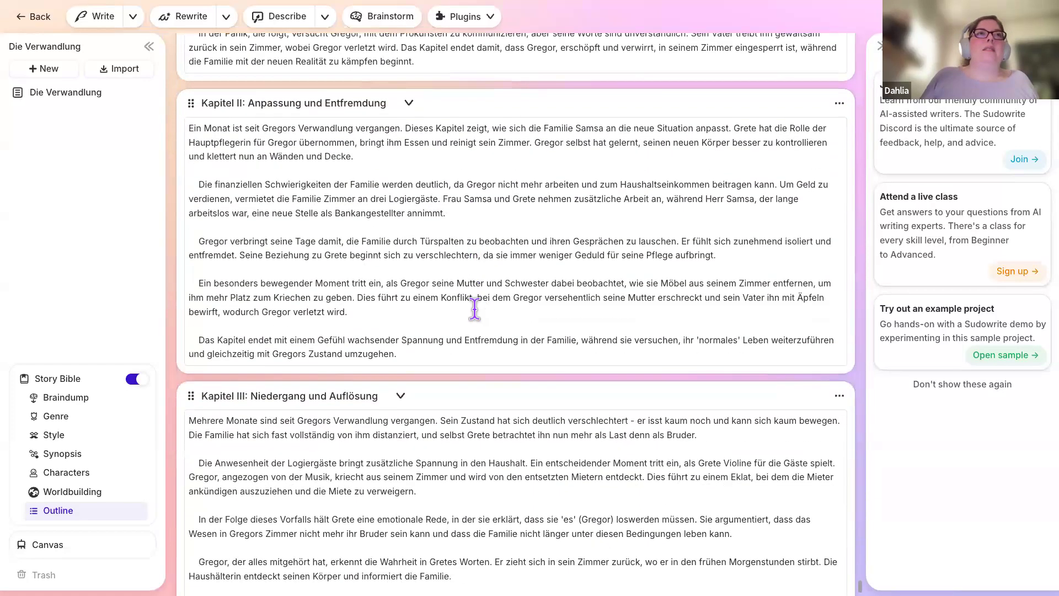
{"action": "scroll", "coordinate": [474, 309], "scroll_direction": "down", "scroll_amount": 6}
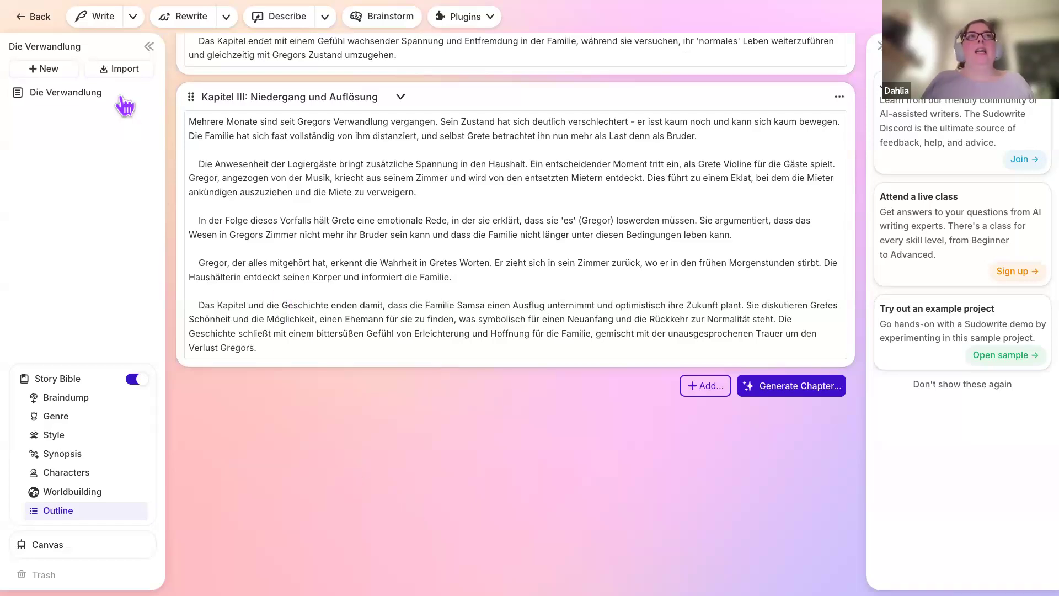
Reopen the "Die Verwandlung" document and view its Chapter Generator above the prose.
{"action": "left_click", "coordinate": [73, 103]}
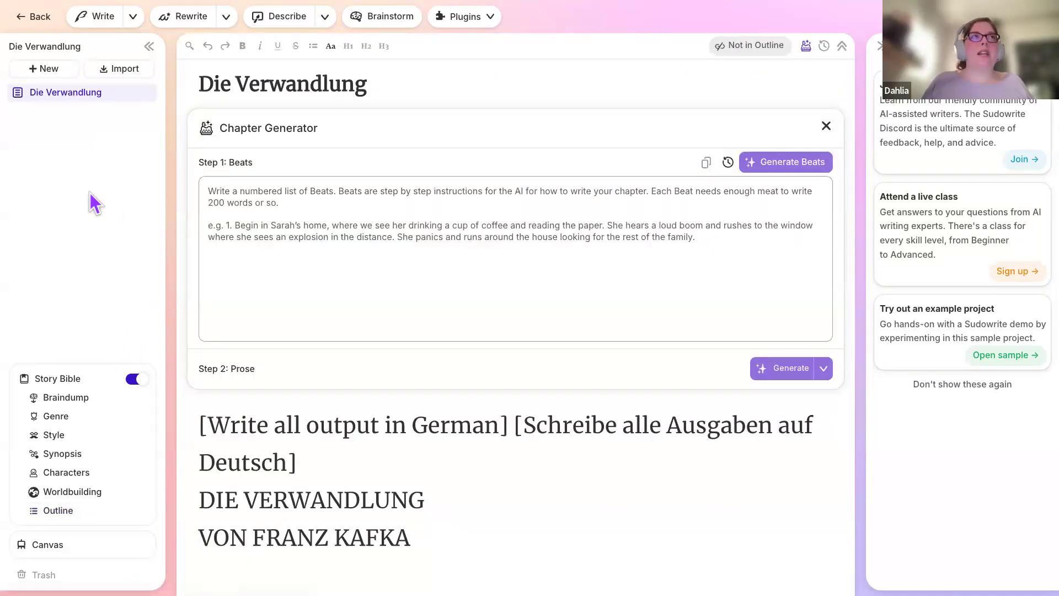
{"action": "scroll", "coordinate": [297, 486], "scroll_direction": "down", "scroll_amount": 1}
{"action": "scroll", "coordinate": [297, 486], "scroll_direction": "up", "scroll_amount": 1}
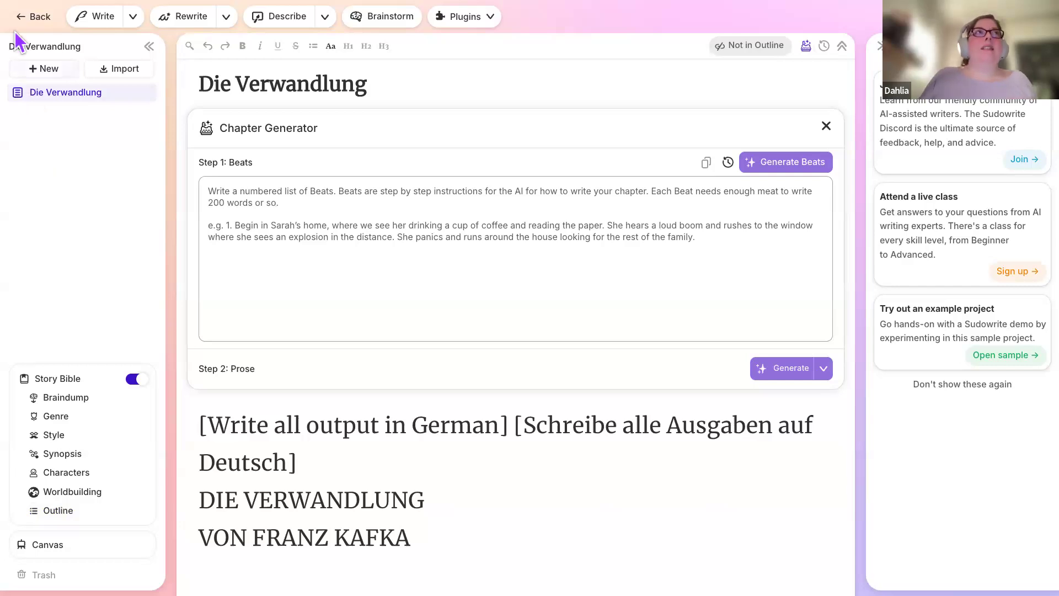
Leave the Teaching German folder for the home page, open the "2025-02-01 Introduction to Sudowrite" project and view the Chapter 3 beats.
{"action": "left_click", "coordinate": [31, 25]}
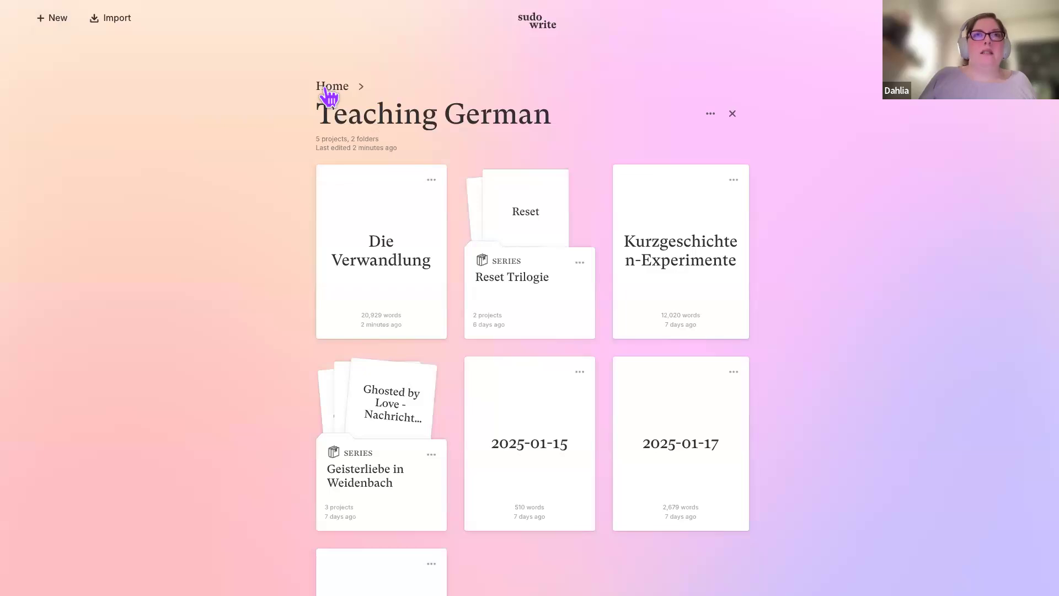
{"action": "left_click", "coordinate": [325, 89]}
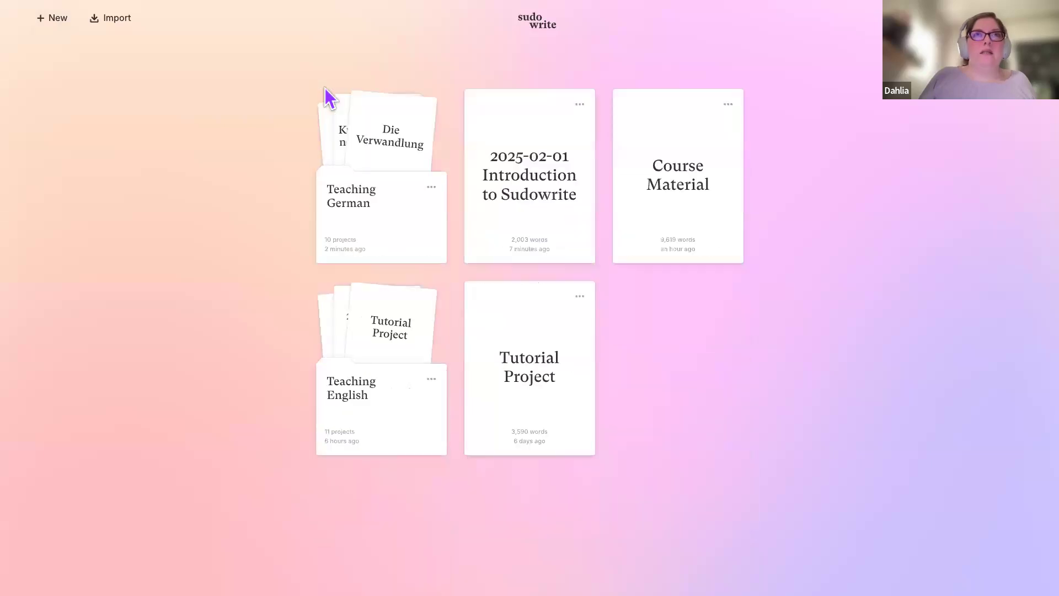
{"action": "left_click", "coordinate": [568, 148]}
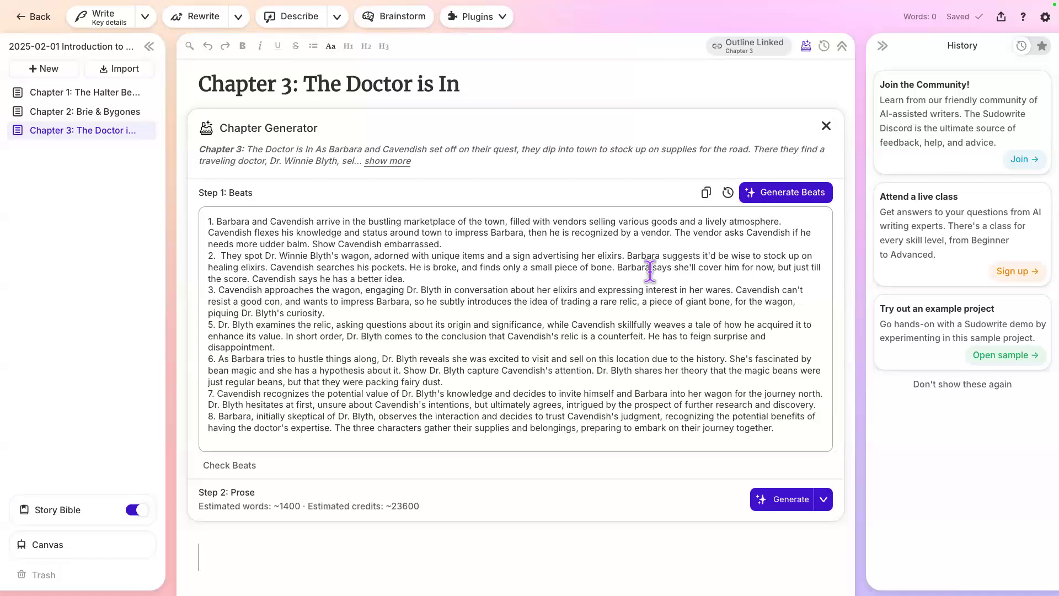
{"action": "scroll", "coordinate": [650, 270], "scroll_direction": "down", "scroll_amount": 2}
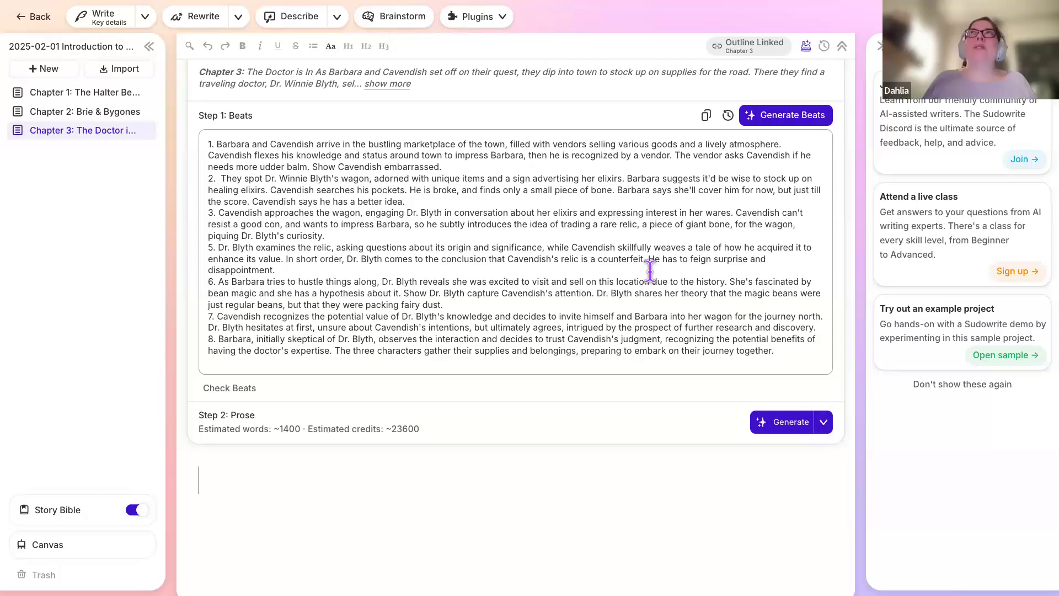
Open the Story Bible's Characters section and check the usage options for the first character's Physical Description trait without changing them.
{"action": "mouse_move", "coordinate": [118, 510]}
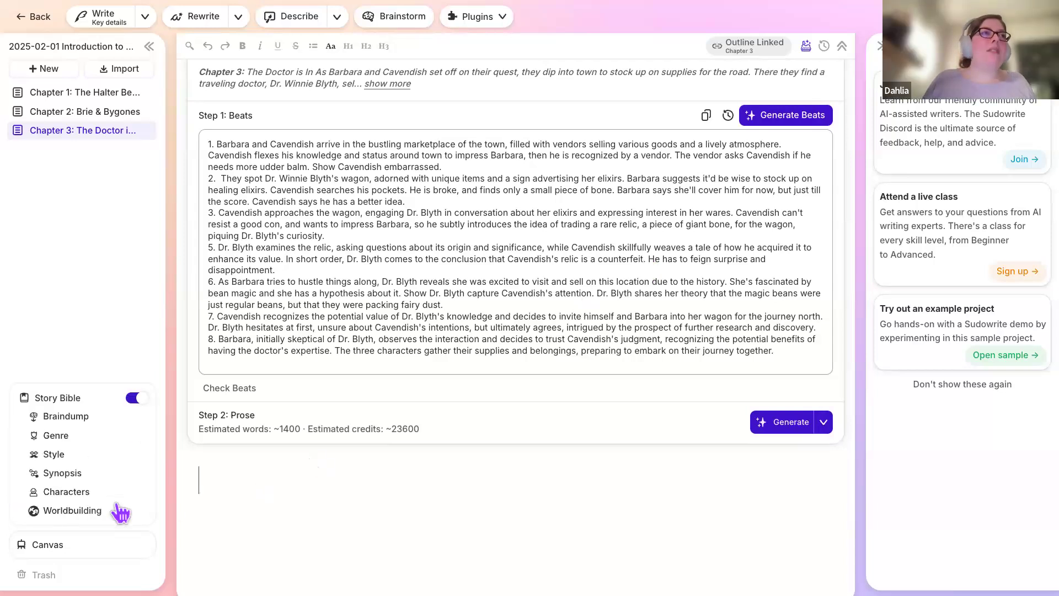
{"action": "left_click", "coordinate": [82, 472]}
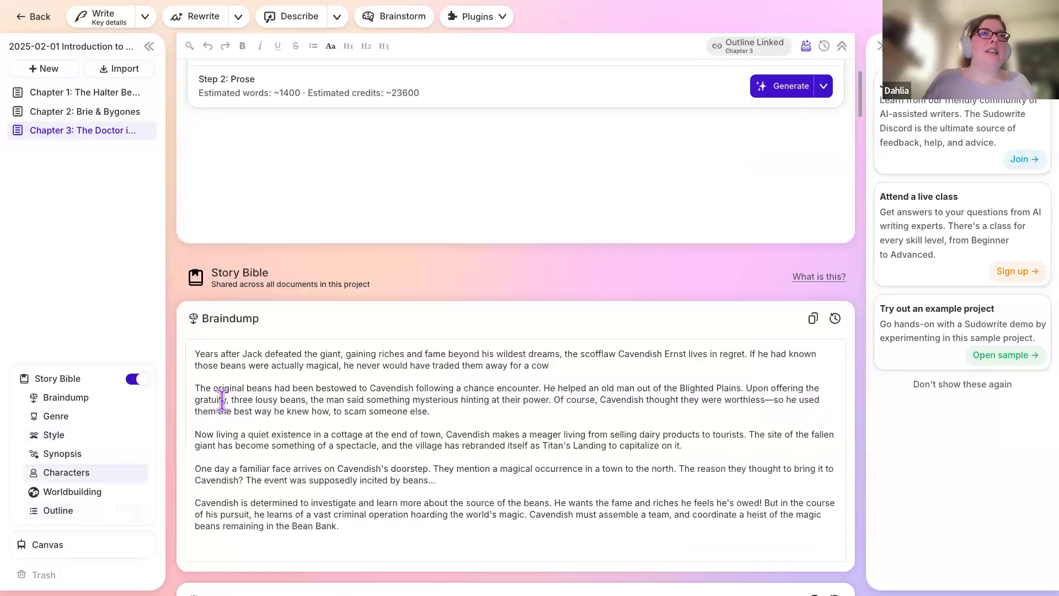
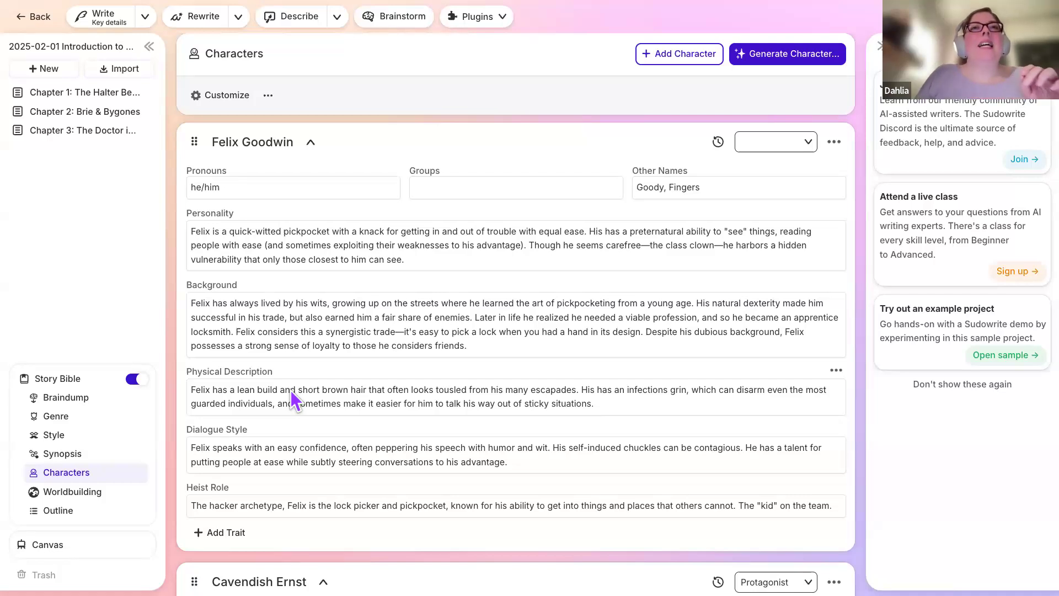
{"action": "left_click", "coordinate": [836, 370]}
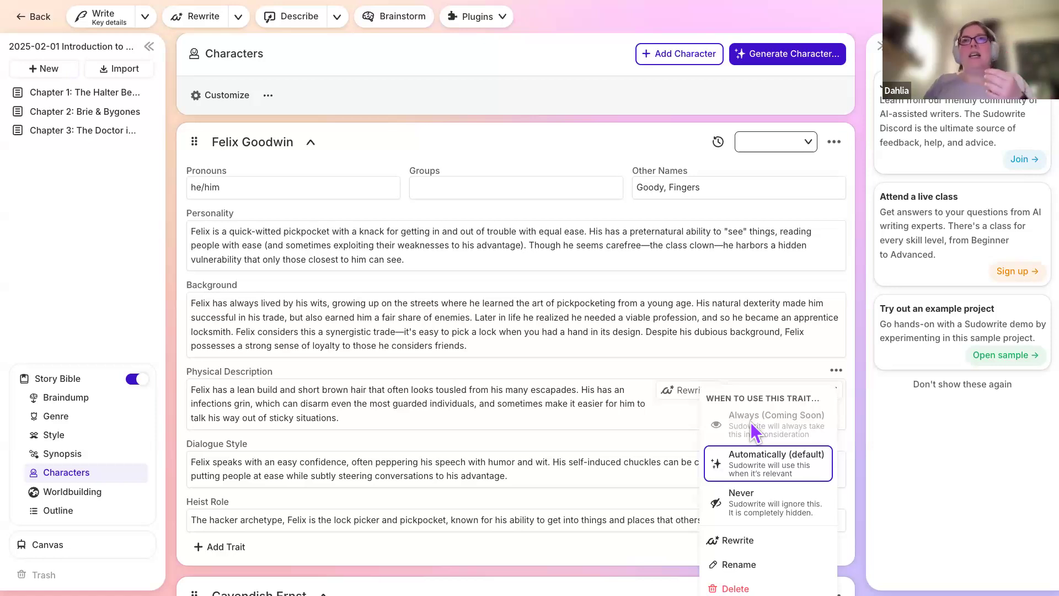
{"action": "left_click", "coordinate": [611, 414]}
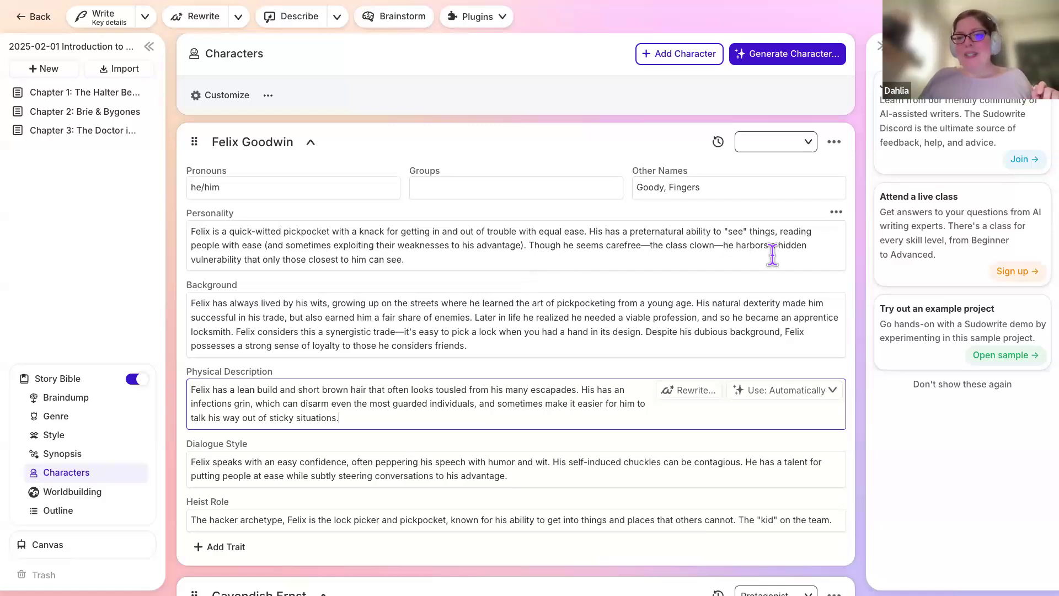
{"action": "scroll", "coordinate": [778, 255], "scroll_direction": "down", "scroll_amount": 1}
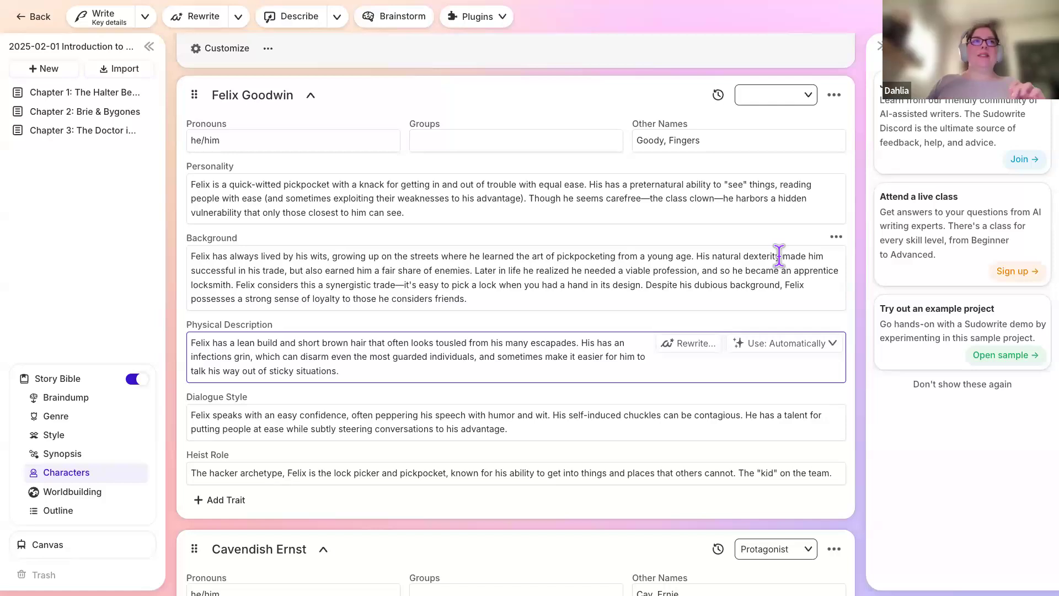
{"action": "scroll", "coordinate": [780, 259], "scroll_direction": "down", "scroll_amount": 4}
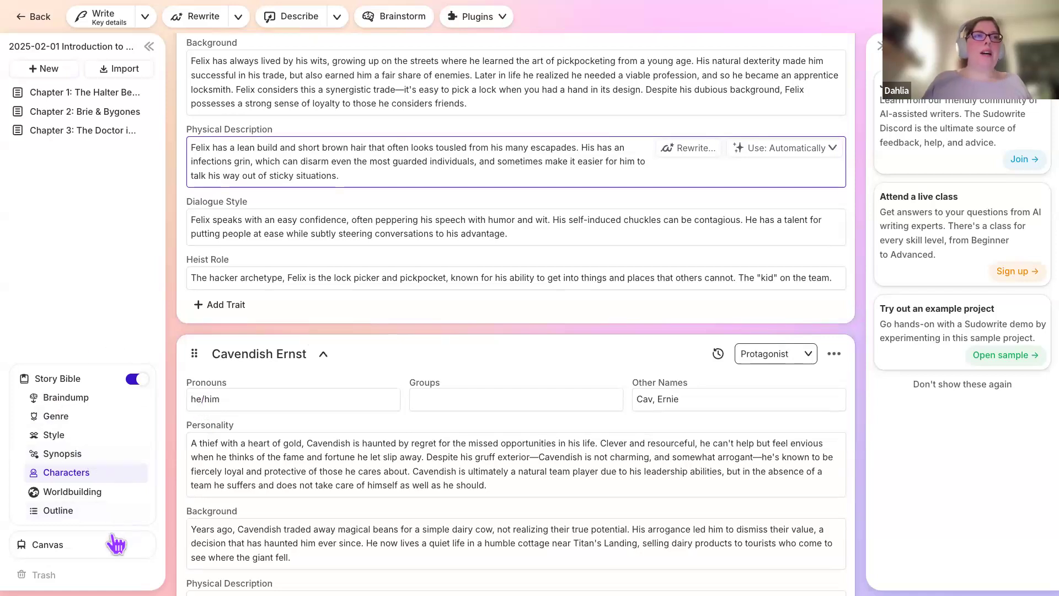
Open the project's Canvas and look over its sample Characters cards and the linked Outline cards.
{"action": "left_click", "coordinate": [81, 548]}
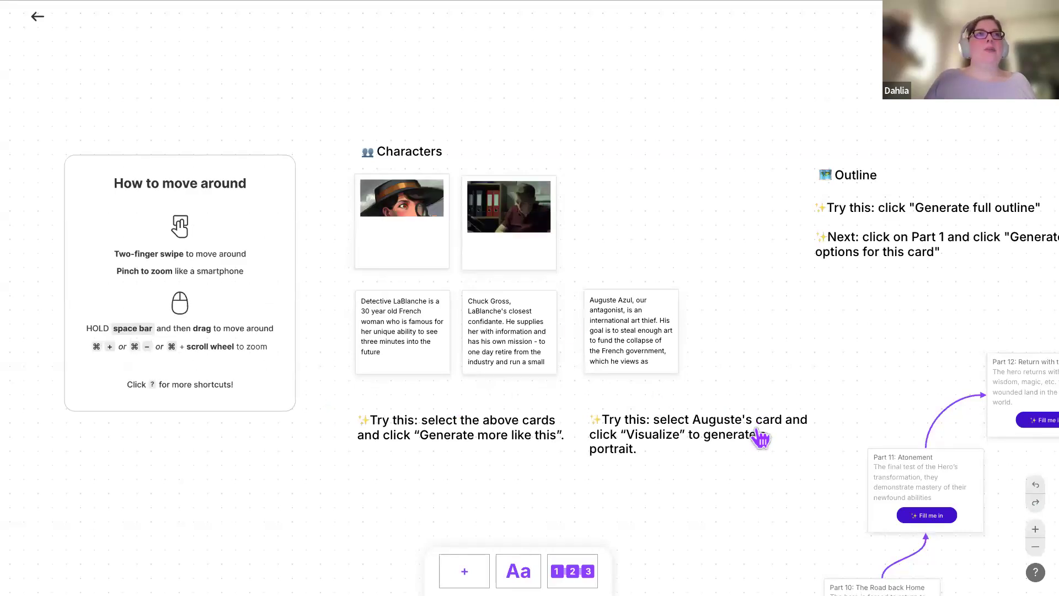
{"action": "scroll", "coordinate": [761, 438], "scroll_direction": "down", "scroll_amount": 3}
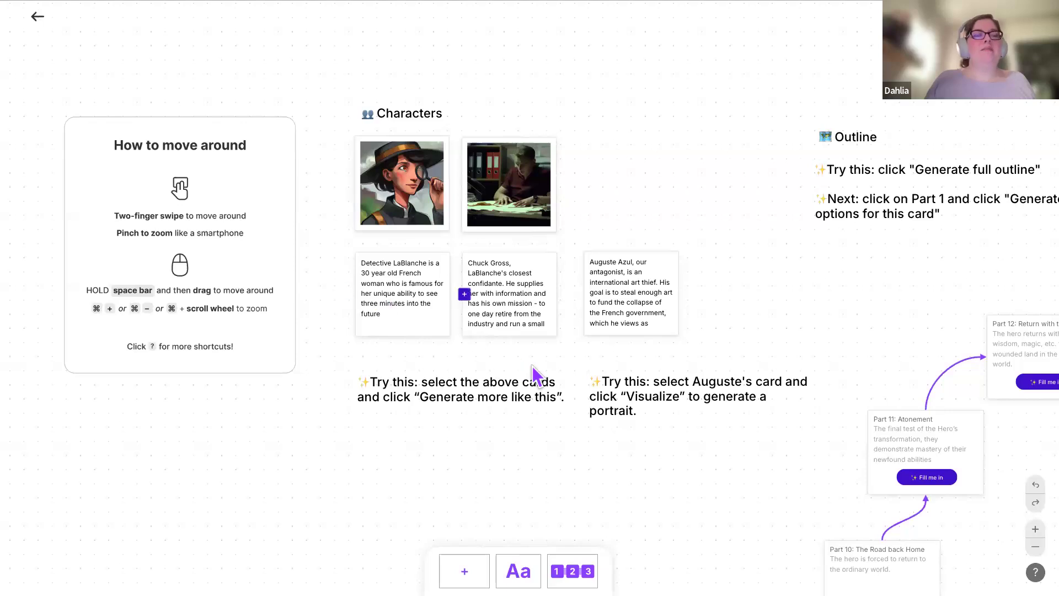
{"action": "mouse_move", "coordinate": [644, 331]}
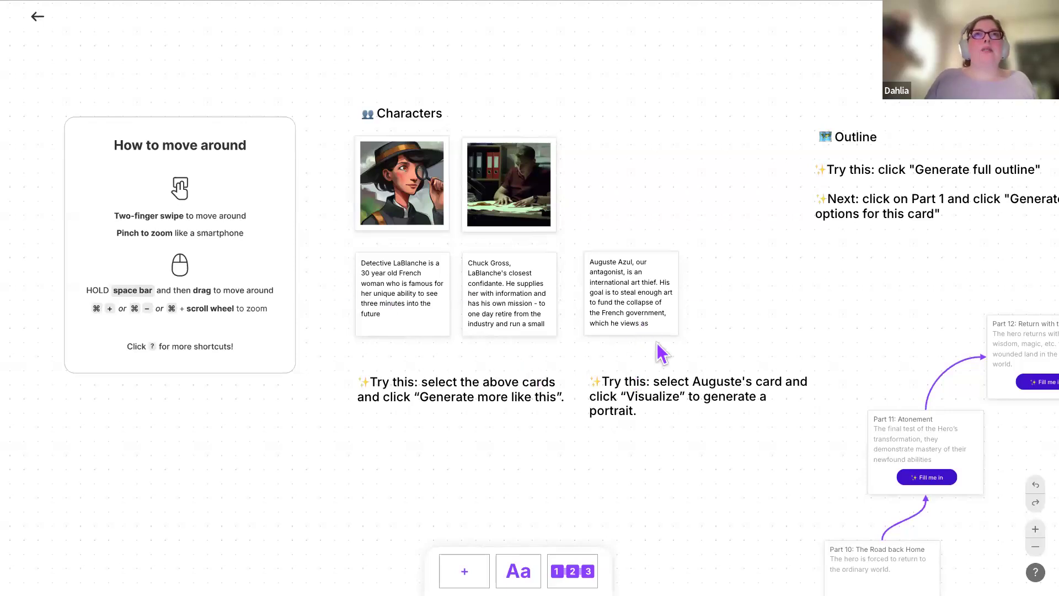
{"action": "scroll", "coordinate": [672, 362], "scroll_direction": "right", "scroll_amount": 5}
{"action": "scroll", "coordinate": [670, 389], "scroll_direction": "right", "scroll_amount": 6}
{"action": "scroll", "coordinate": [670, 388], "scroll_direction": "down", "scroll_amount": 3}
{"action": "scroll", "coordinate": [666, 380], "scroll_direction": "up", "scroll_amount": 3}
{"action": "scroll", "coordinate": [667, 384], "scroll_direction": "left", "scroll_amount": 5}
{"action": "scroll", "coordinate": [670, 389], "scroll_direction": "left", "scroll_amount": 4}
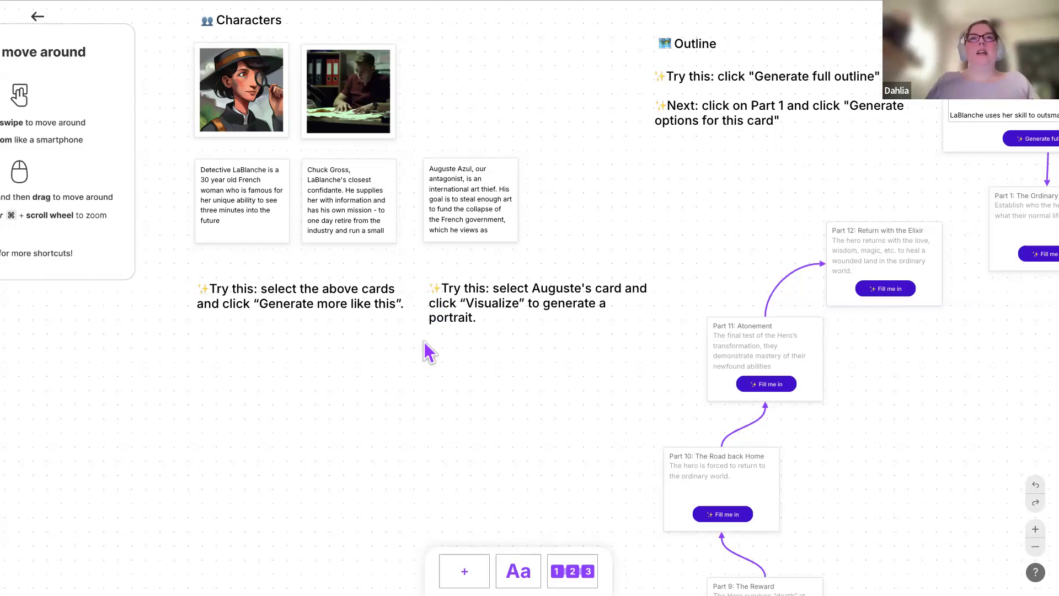
Finish looking around the Canvas cards, leave for the home page and reopen the "2025-02-01 Introduction to Sudowrite" project.
{"action": "scroll", "coordinate": [428, 352], "scroll_direction": "left", "scroll_amount": 2}
{"action": "scroll", "coordinate": [182, 189], "scroll_direction": "down", "scroll_amount": 3}
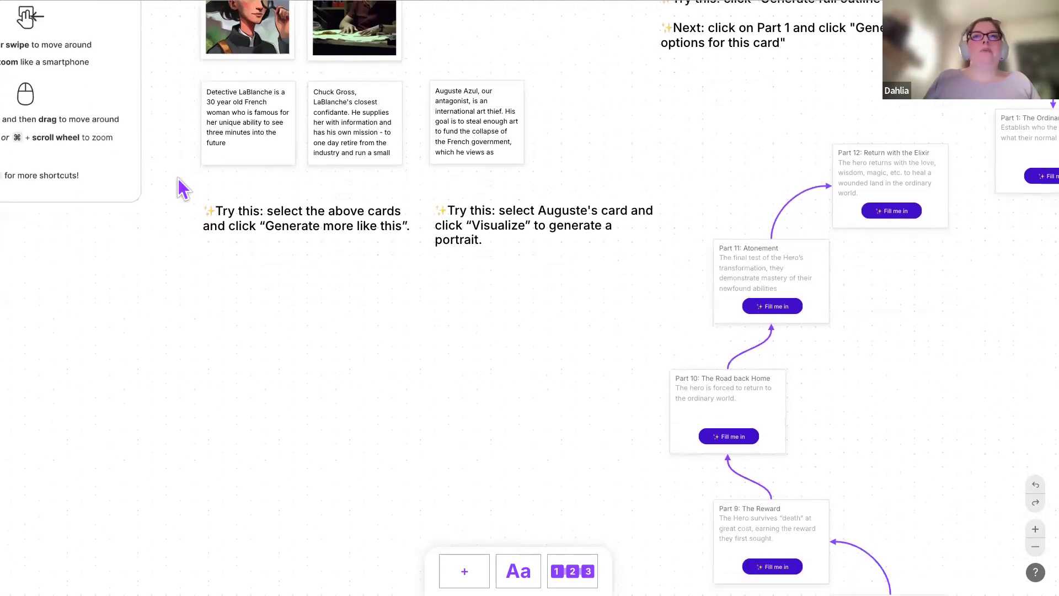
{"action": "scroll", "coordinate": [182, 189], "scroll_direction": "up", "scroll_amount": 3}
{"action": "scroll", "coordinate": [366, 174], "scroll_direction": "left", "scroll_amount": 5}
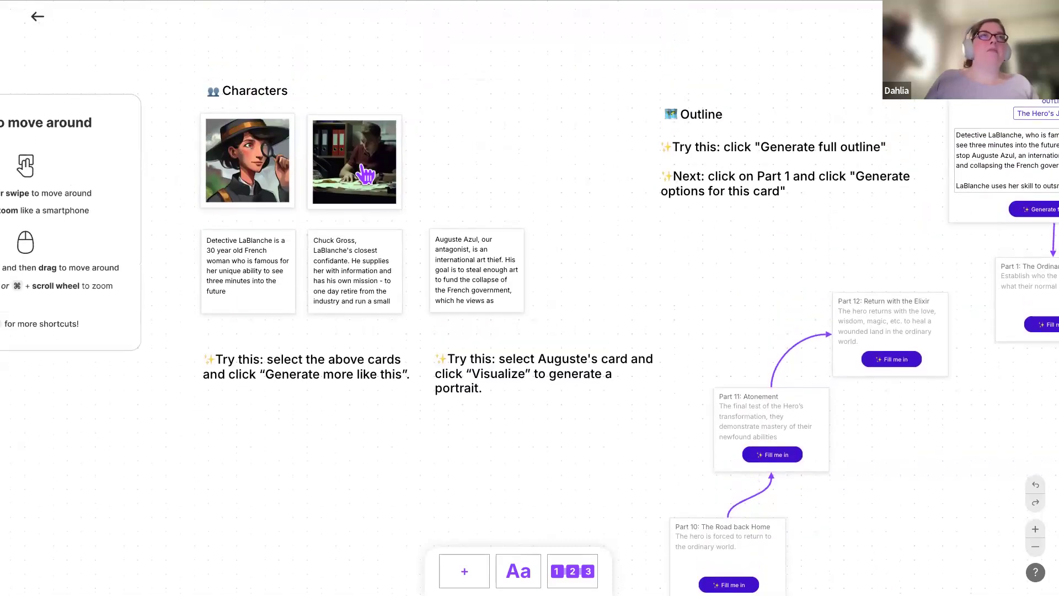
{"action": "scroll", "coordinate": [365, 174], "scroll_direction": "right", "scroll_amount": 5}
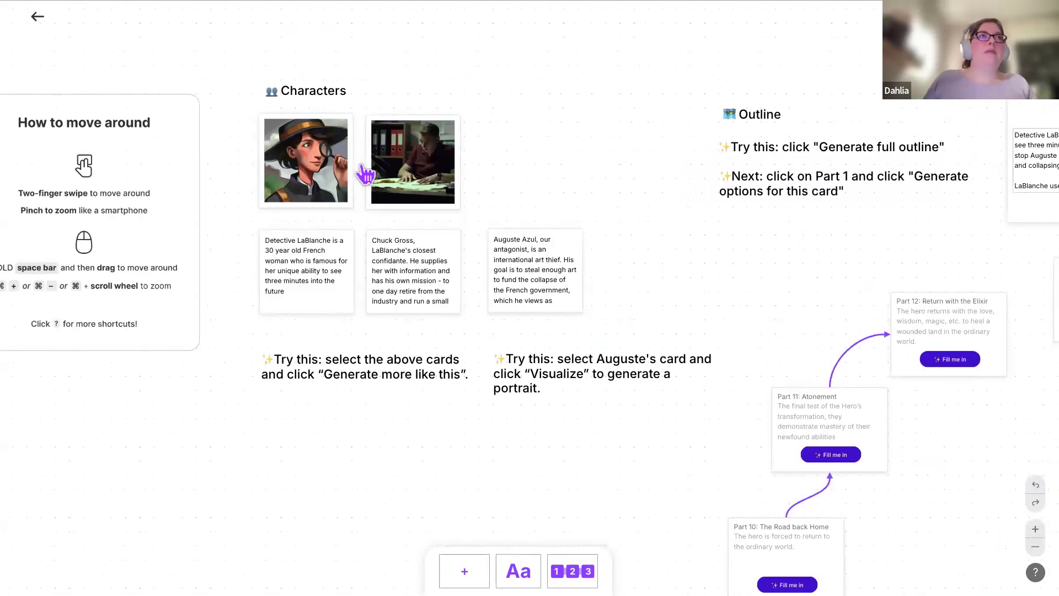
{"action": "scroll", "coordinate": [366, 174], "scroll_direction": "down", "scroll_amount": 1}
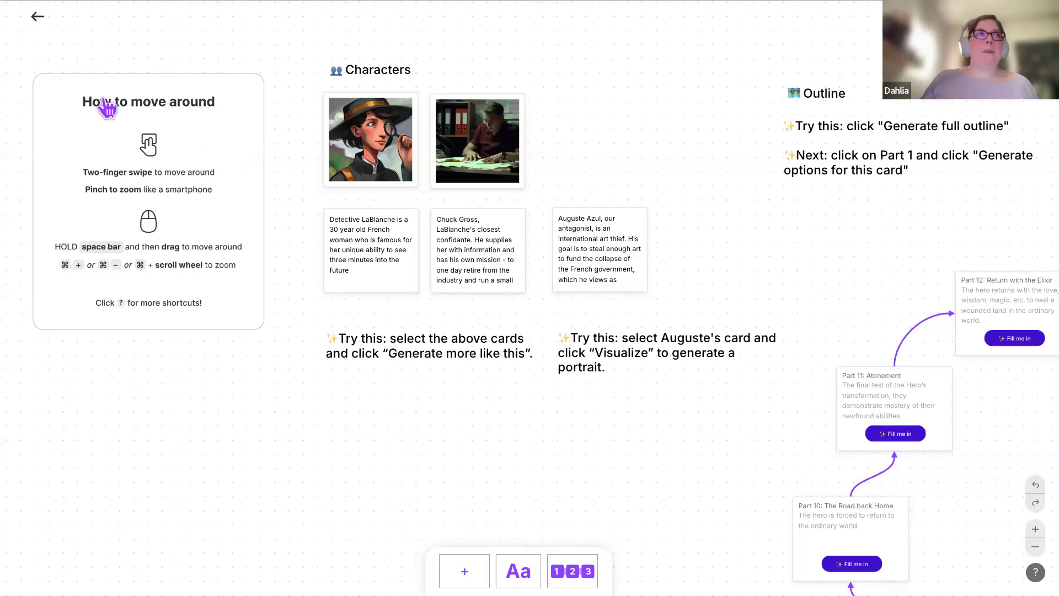
{"action": "left_click", "coordinate": [37, 18]}
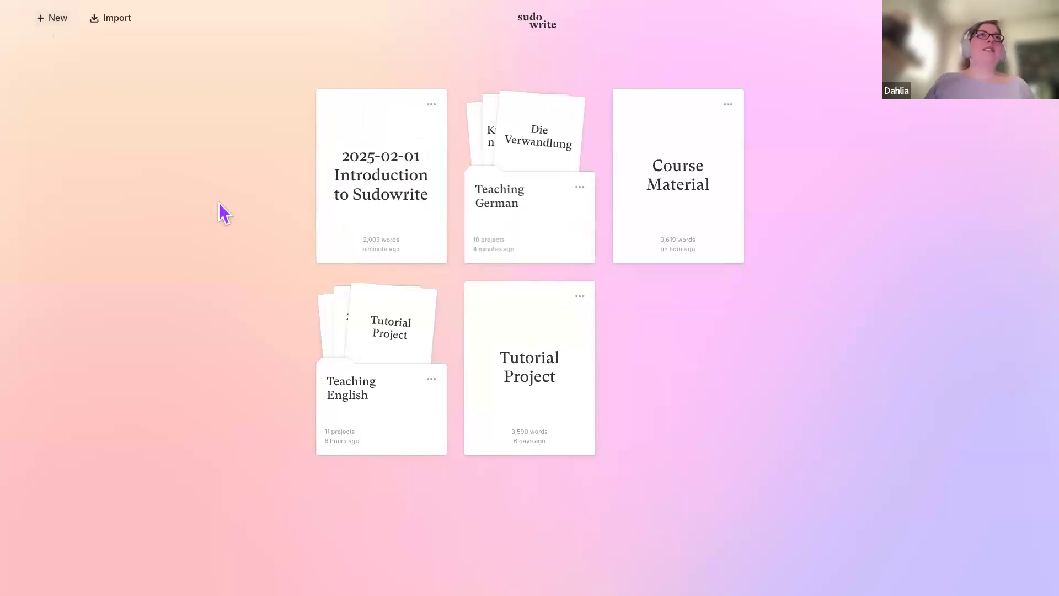
{"action": "left_click", "coordinate": [361, 142]}
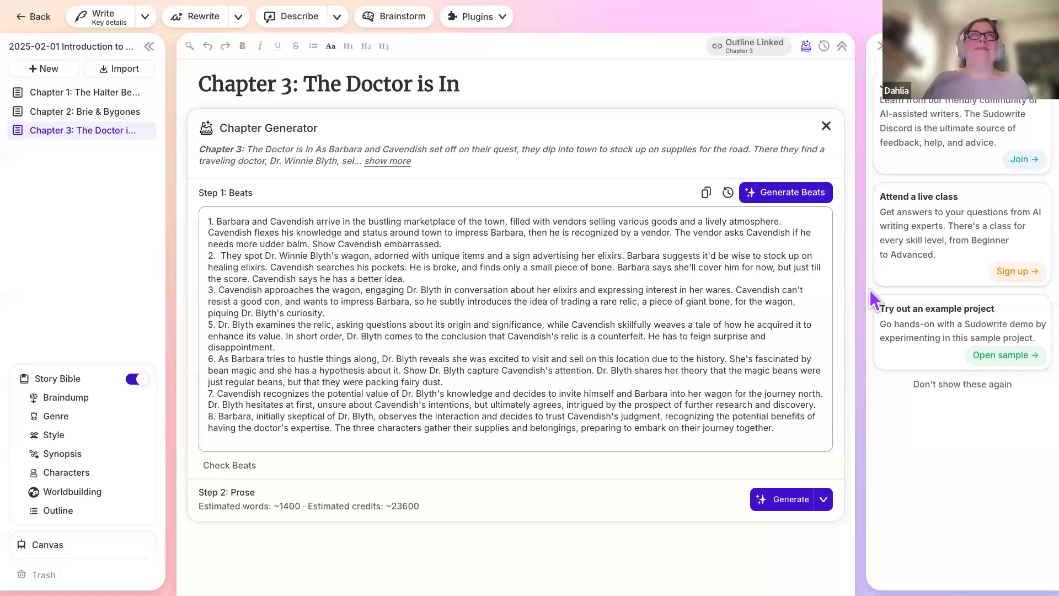
Toggle the Chapter Generator off and on in the Chapter 3 document, leaving it hidden.
{"action": "left_click", "coordinate": [806, 48]}
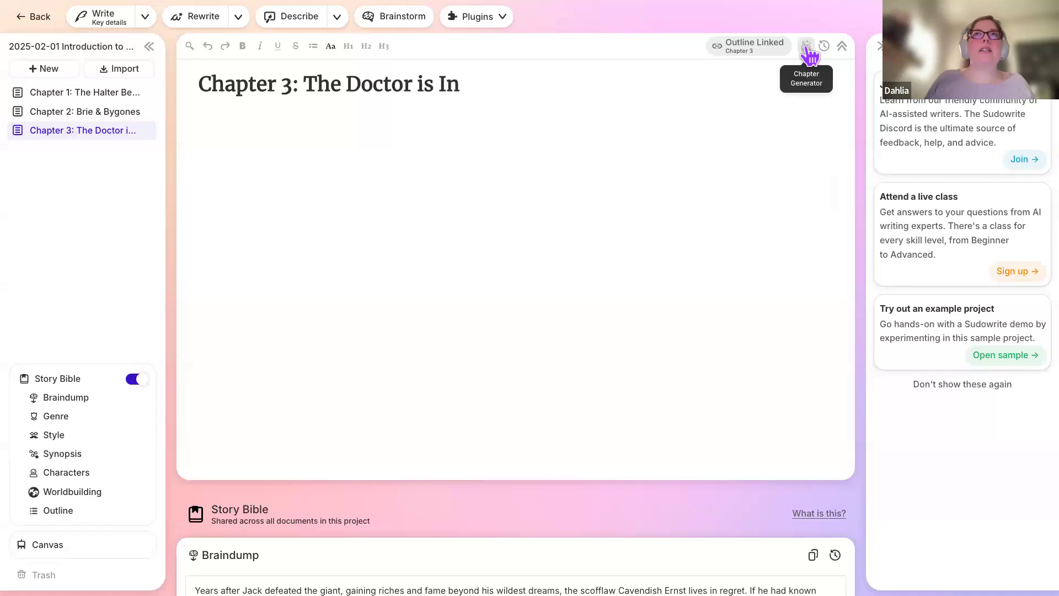
{"action": "left_click", "coordinate": [806, 48]}
{"action": "left_click", "coordinate": [806, 48]}
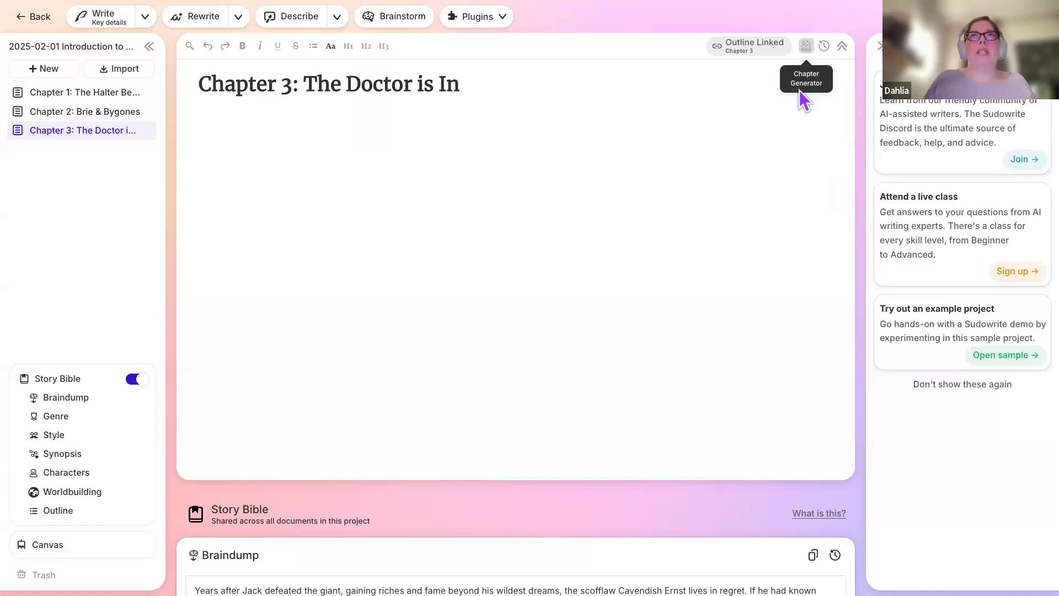
{"action": "left_click", "coordinate": [806, 47]}
{"action": "left_click", "coordinate": [806, 48]}
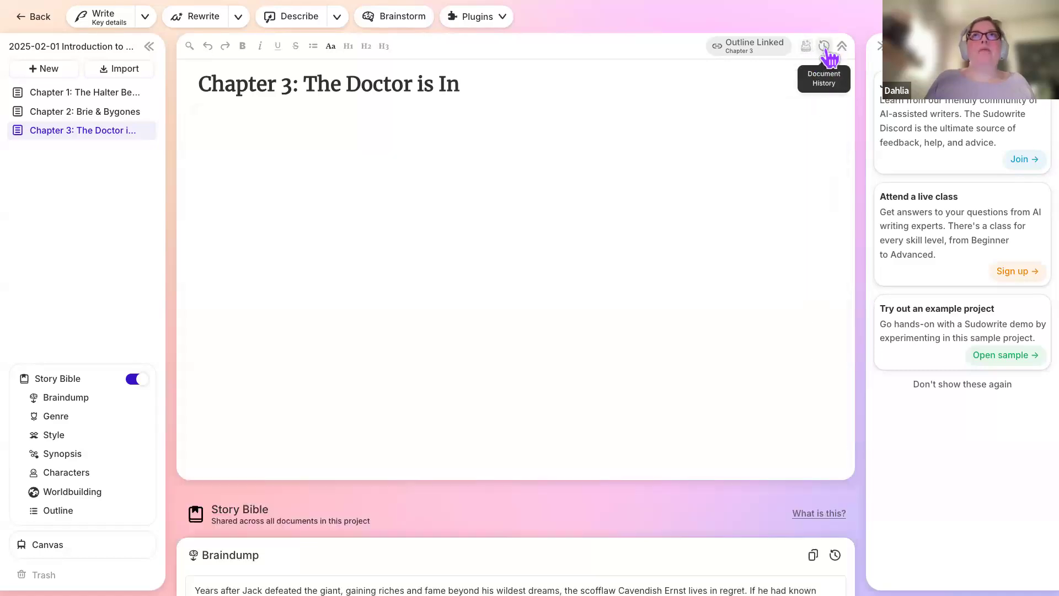
Check the Document History of Chapter 3, close it without restoring a version and return to the chapter heading.
{"action": "left_click", "coordinate": [824, 47]}
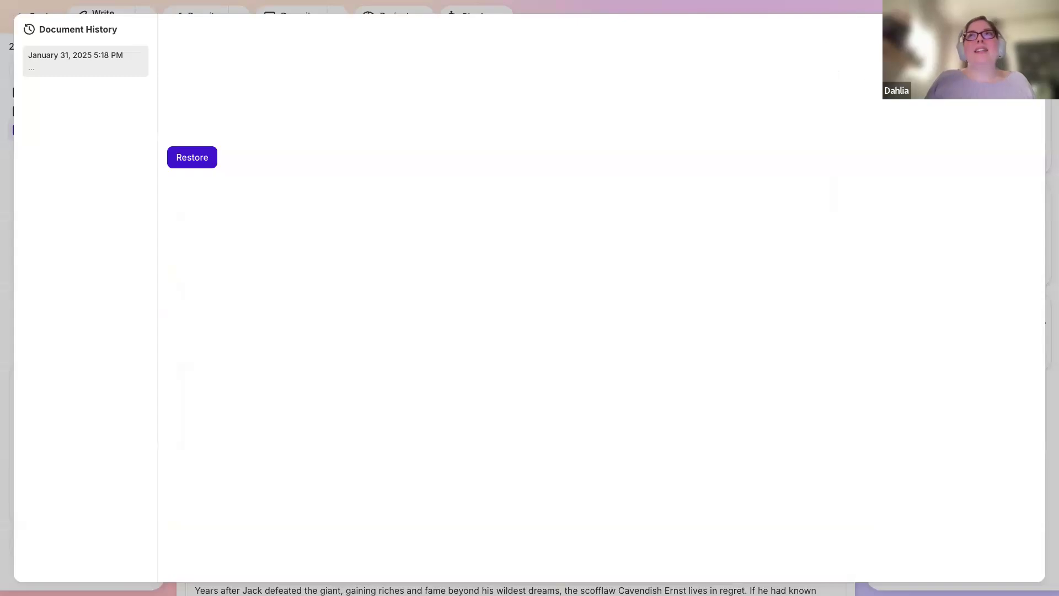
{"action": "left_click", "coordinate": [1029, 28]}
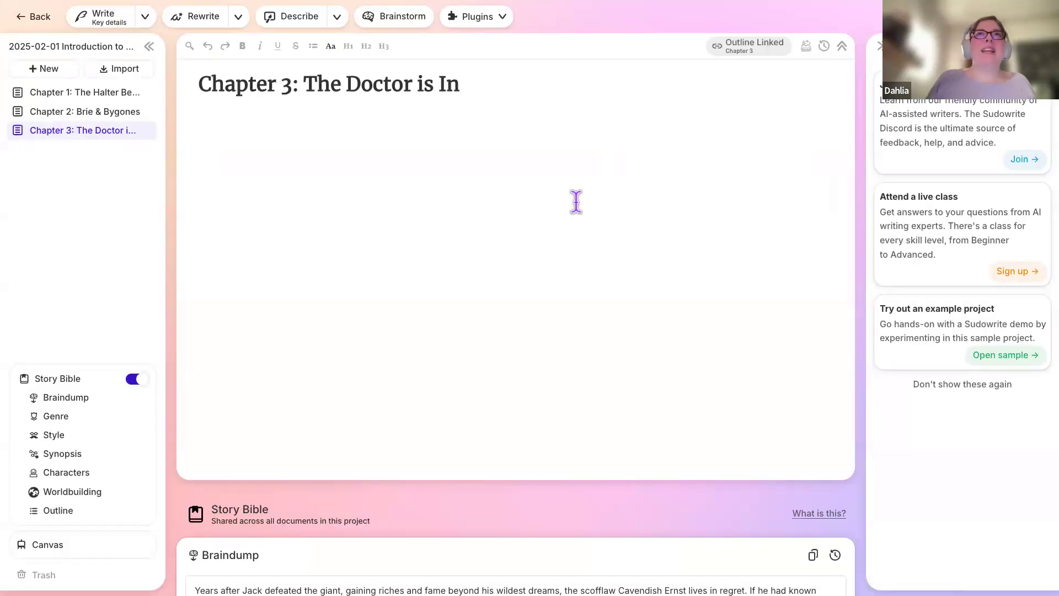
{"action": "scroll", "coordinate": [555, 271], "scroll_direction": "down", "scroll_amount": 1}
{"action": "scroll", "coordinate": [557, 271], "scroll_direction": "down", "scroll_amount": 2}
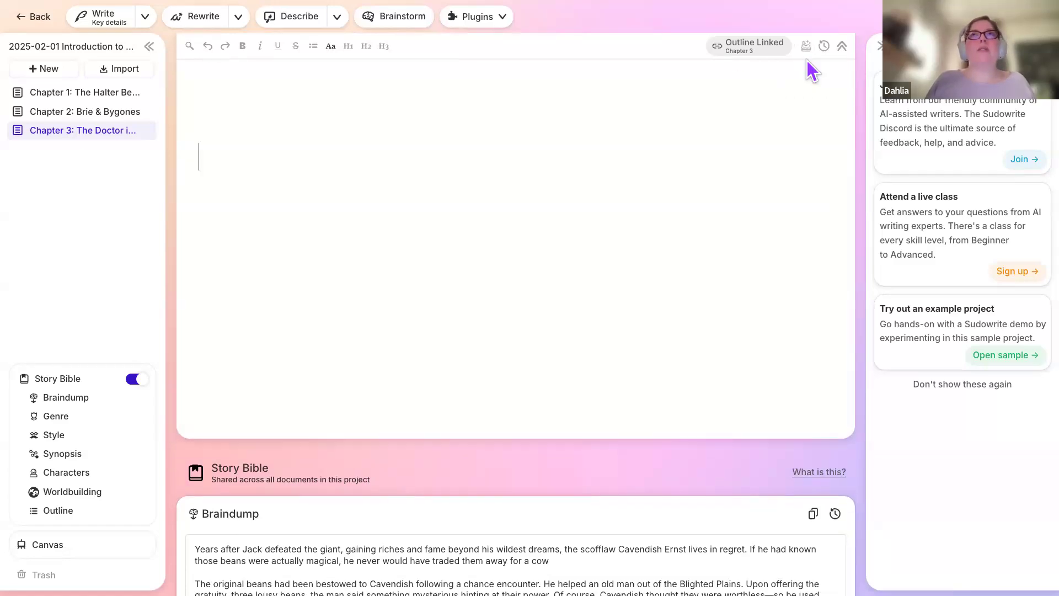
{"action": "scroll", "coordinate": [635, 259], "scroll_direction": "up", "scroll_amount": 3}
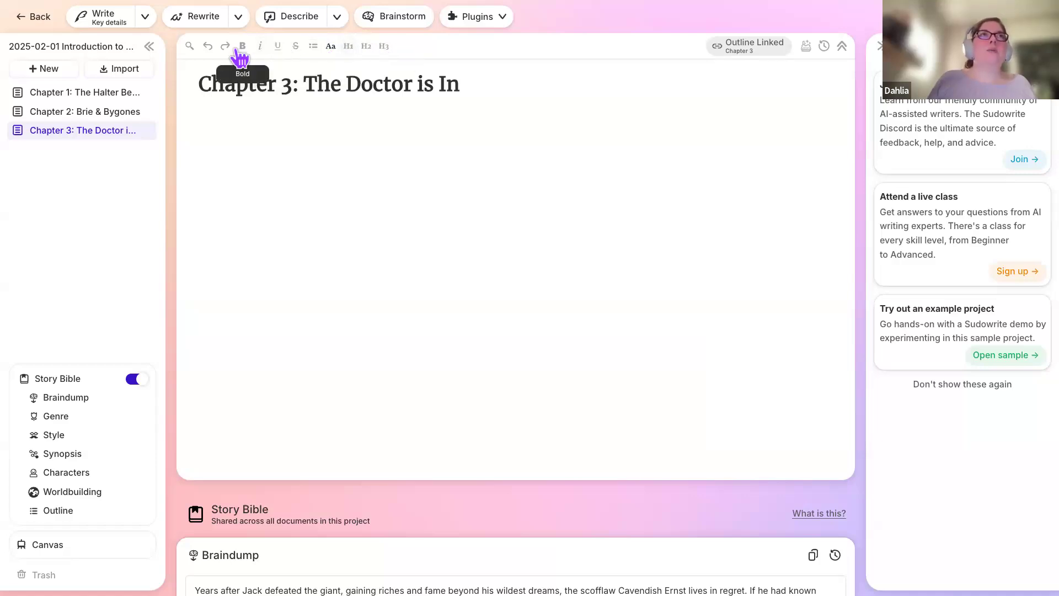
Show and dismiss Find and Replace in Chapter 3 and place the cursor in the empty document body.
{"action": "left_click", "coordinate": [187, 49]}
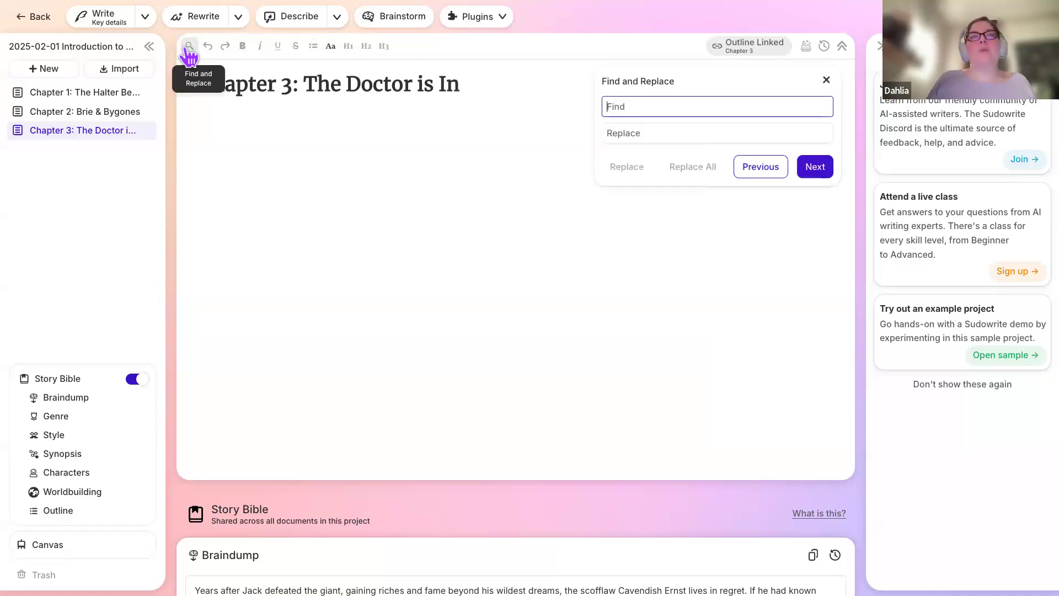
{"action": "left_click", "coordinate": [188, 50]}
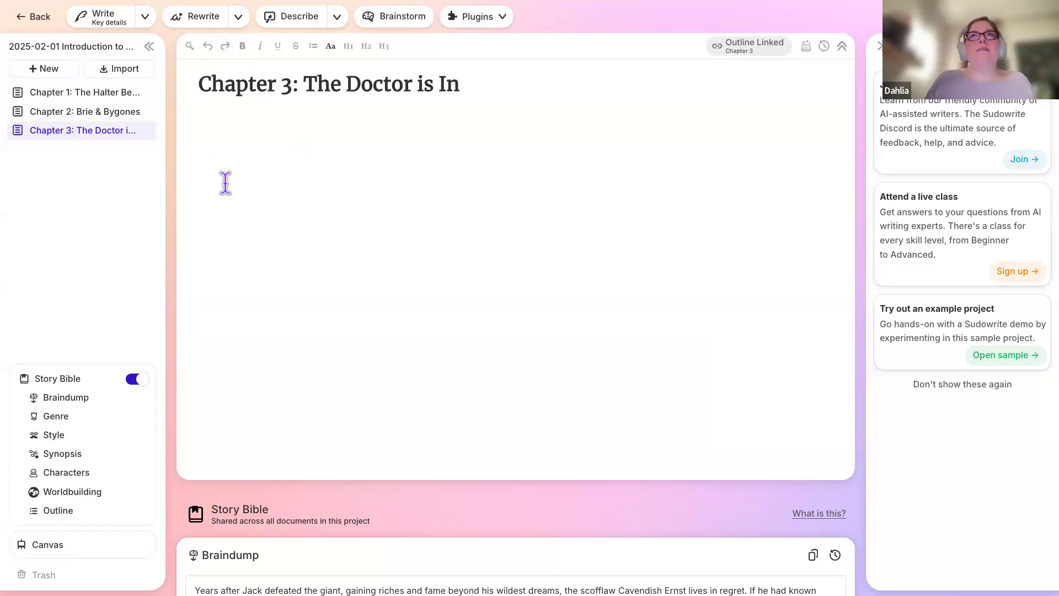
{"action": "left_click", "coordinate": [252, 153]}
{"action": "left_click", "coordinate": [237, 131]}
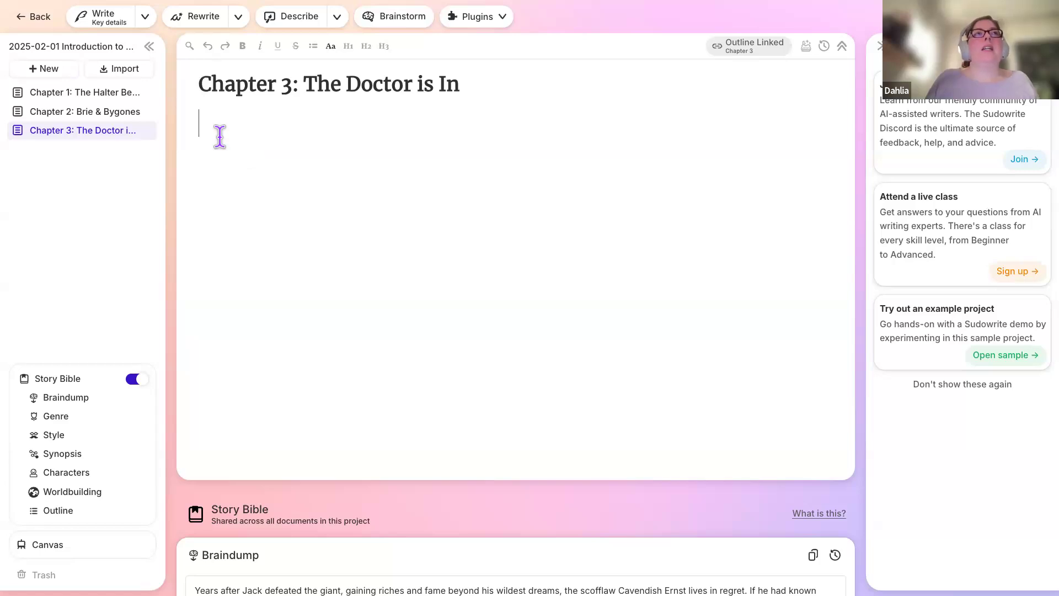
Look through the Story Bible below Chapter 3, from the Braindump to the Characters section, and return to the chapter heading.
{"action": "scroll", "coordinate": [621, 353], "scroll_direction": "down", "scroll_amount": 2}
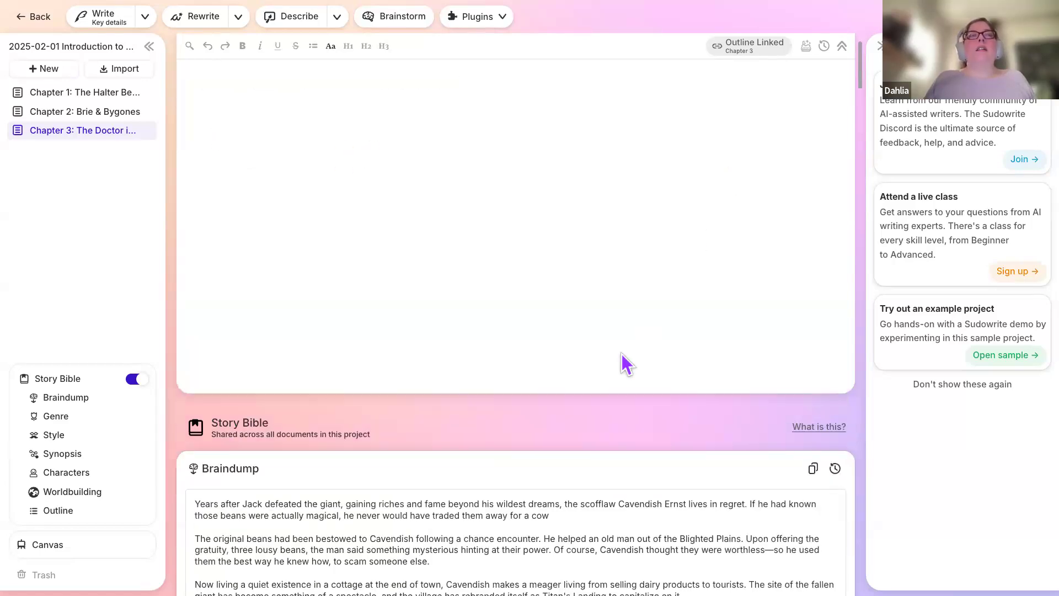
{"action": "scroll", "coordinate": [622, 359], "scroll_direction": "up", "scroll_amount": 2}
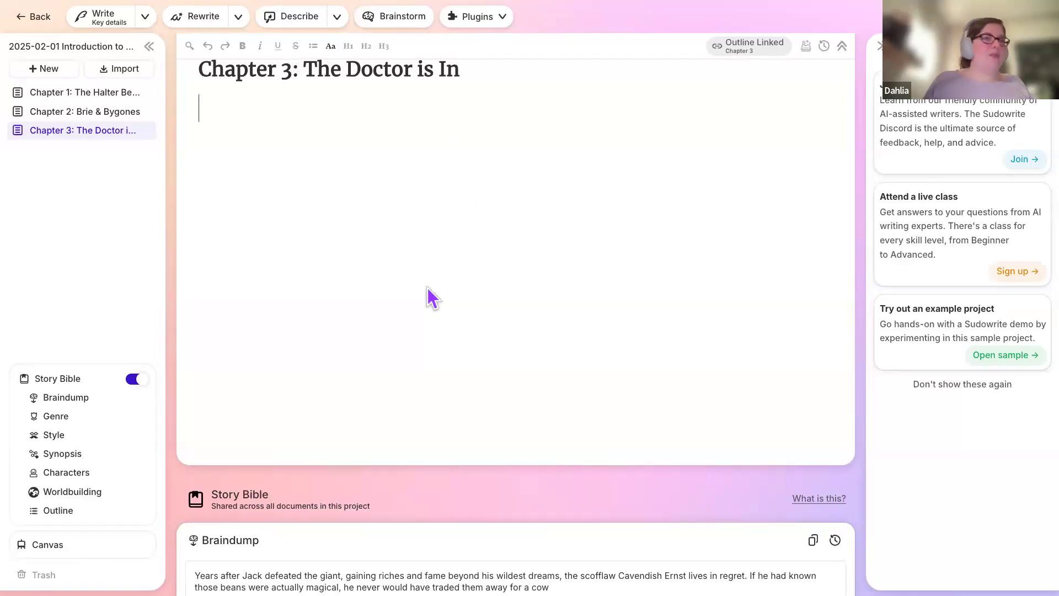
{"action": "scroll", "coordinate": [426, 286], "scroll_direction": "down", "scroll_amount": 8}
{"action": "scroll", "coordinate": [426, 286], "scroll_direction": "down", "scroll_amount": 8}
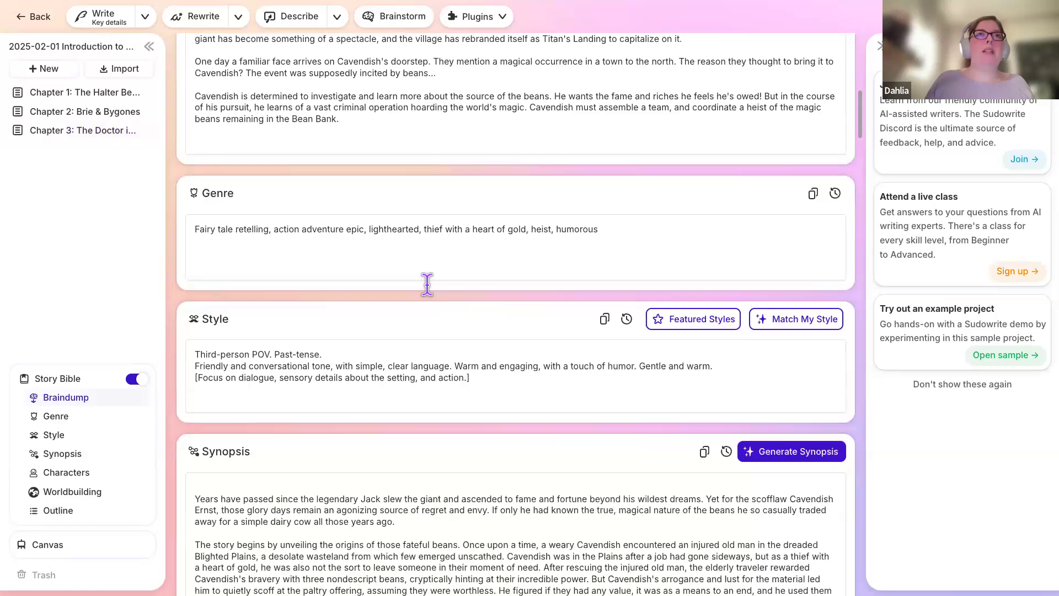
{"action": "scroll", "coordinate": [427, 287], "scroll_direction": "down", "scroll_amount": 20}
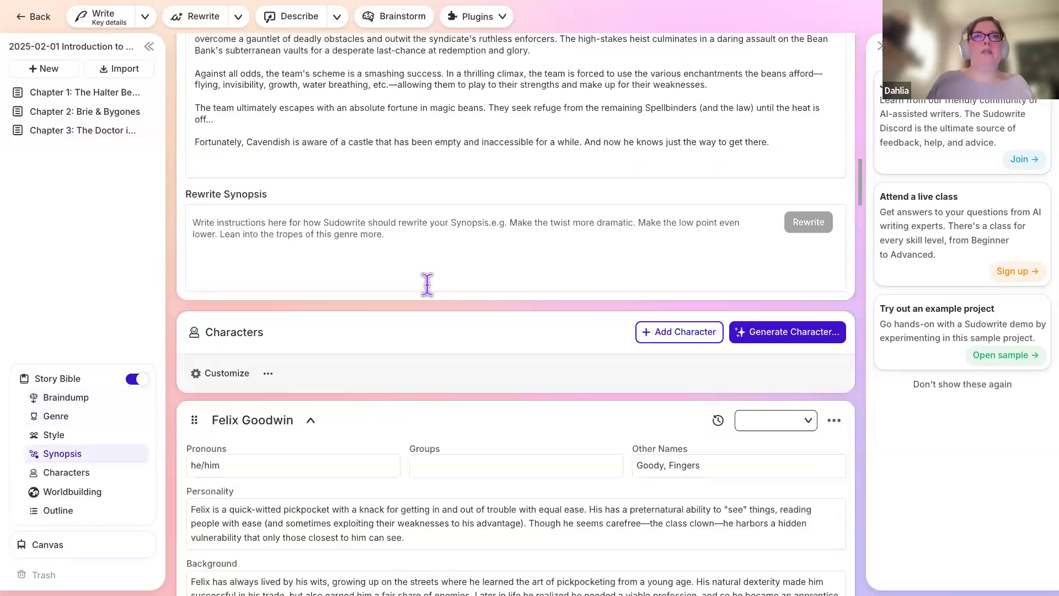
{"action": "scroll", "coordinate": [426, 284], "scroll_direction": "up", "scroll_amount": 20}
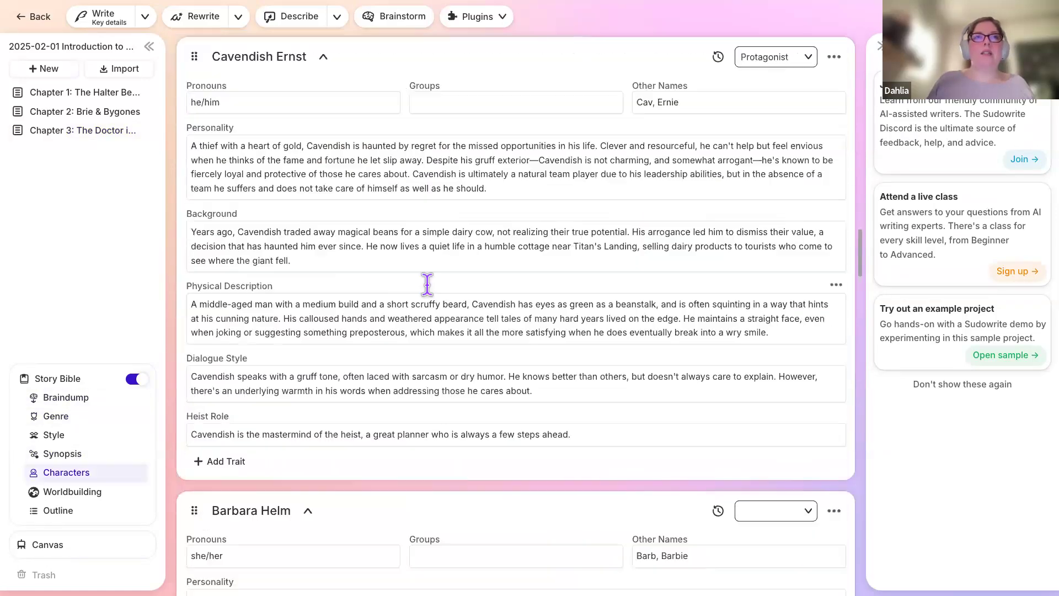
{"action": "scroll", "coordinate": [427, 287], "scroll_direction": "up", "scroll_amount": 10}
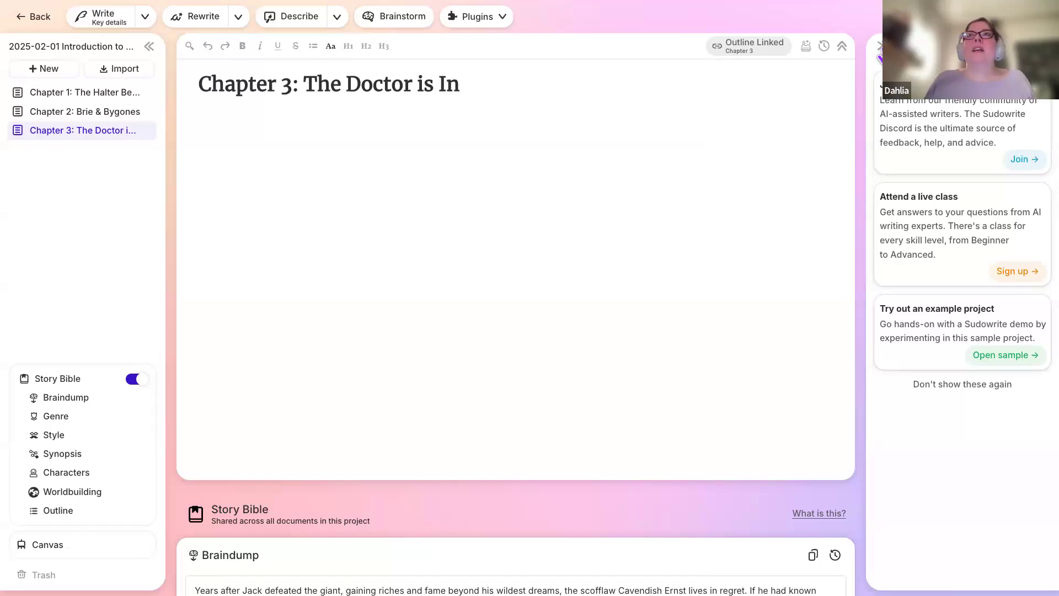
Collapse and restore the sidebar with the onboarding cards twice, leaving it expanded.
{"action": "left_click", "coordinate": [880, 46]}
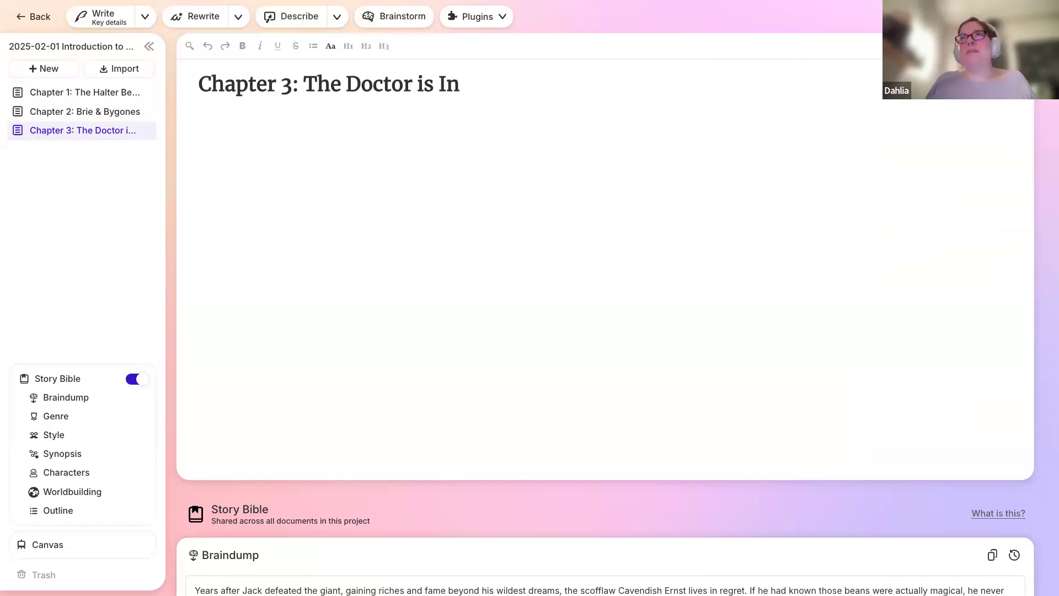
{"action": "left_click", "coordinate": [1046, 47]}
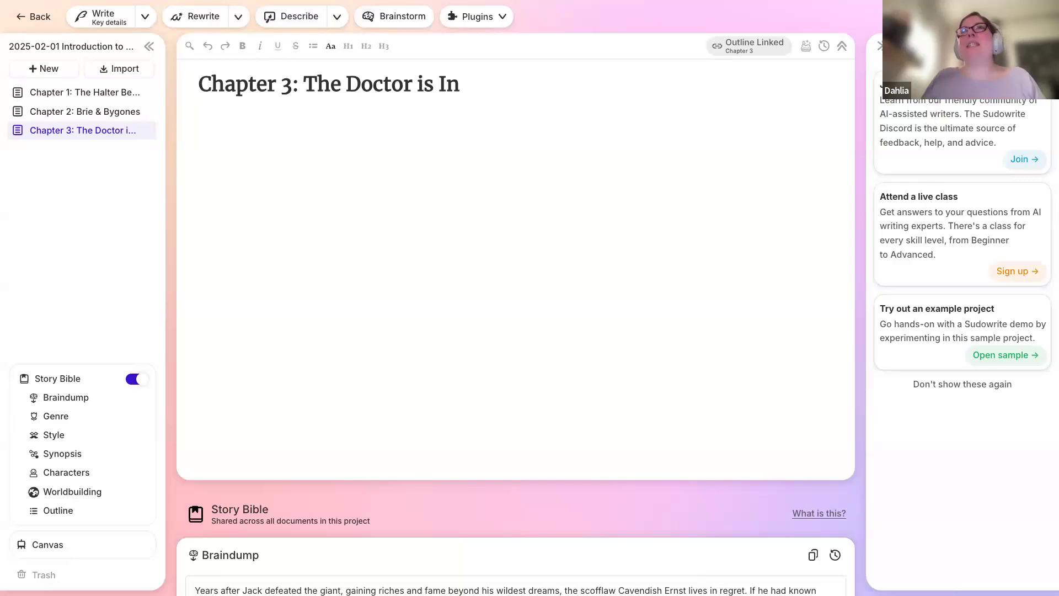
{"action": "left_click", "coordinate": [880, 47]}
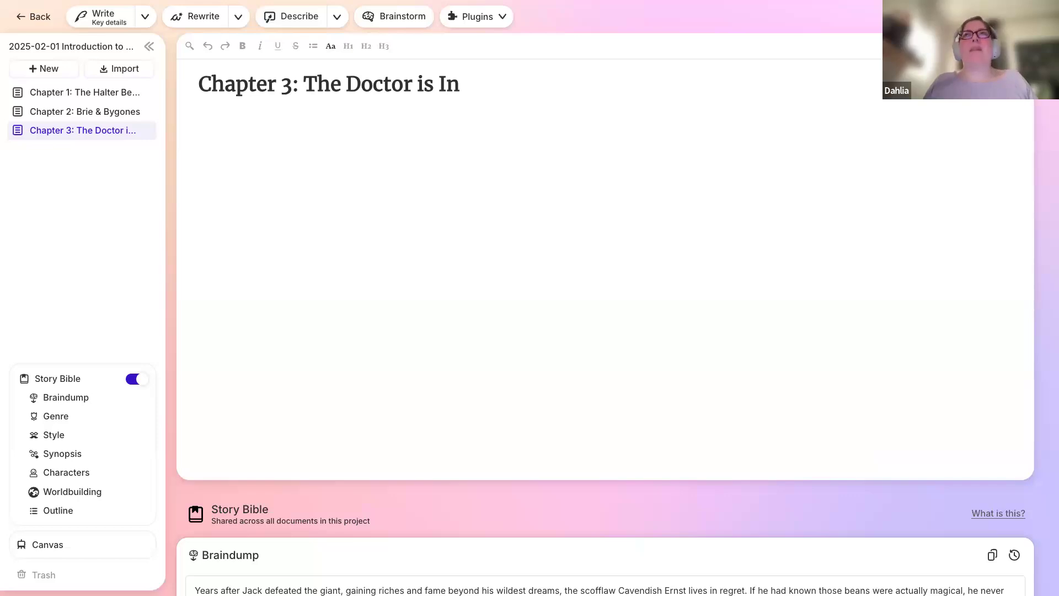
{"action": "left_click", "coordinate": [1046, 46]}
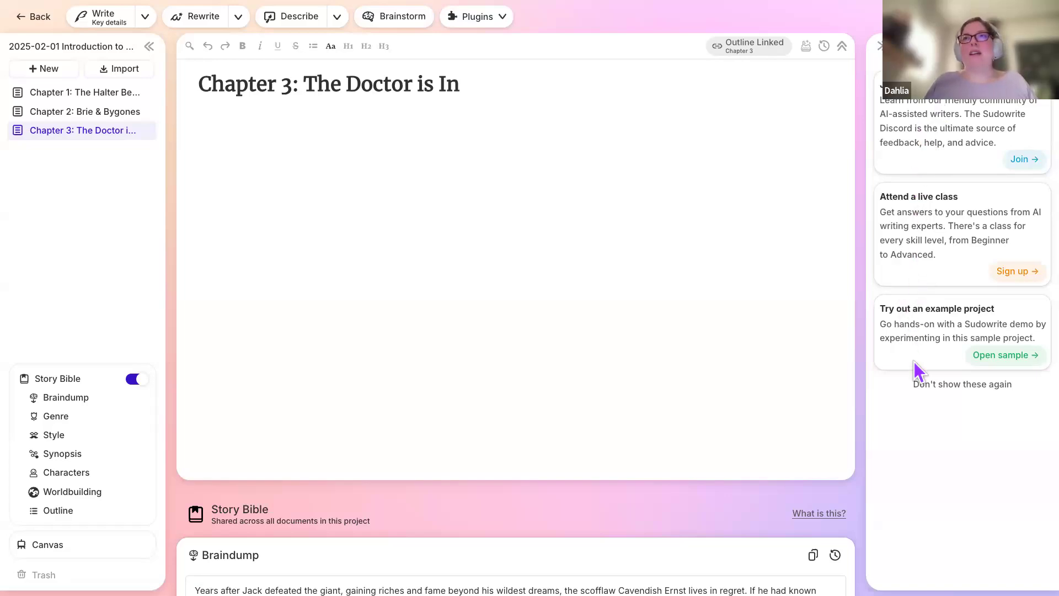
Permanently dismiss the onboarding cards and check the sidebar's favorites list before returning to its main view.
{"action": "left_click", "coordinate": [940, 384]}
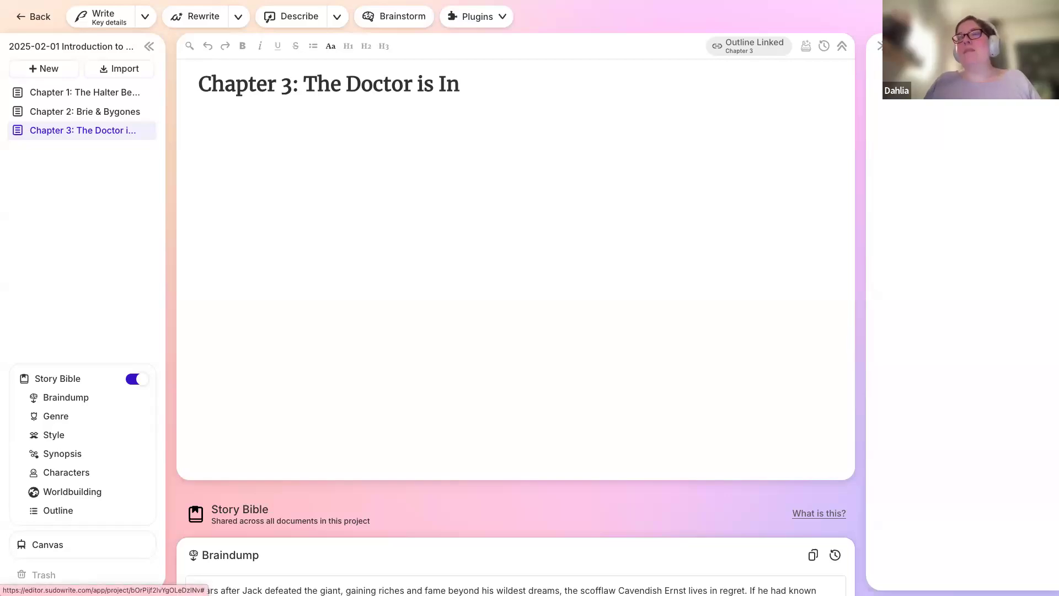
{"action": "left_click", "coordinate": [1040, 46]}
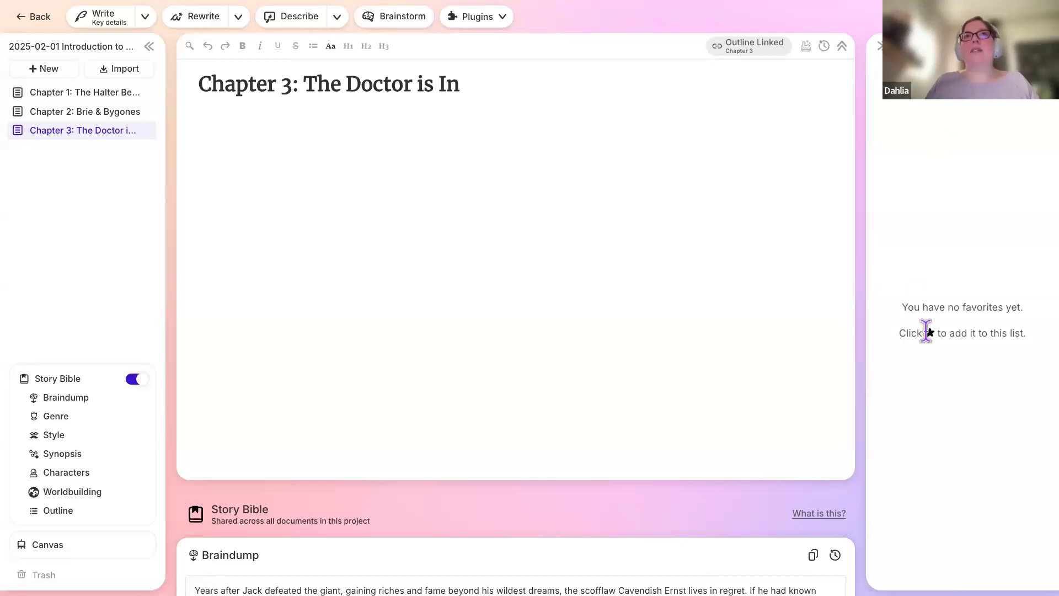
{"action": "left_click", "coordinate": [962, 46]}
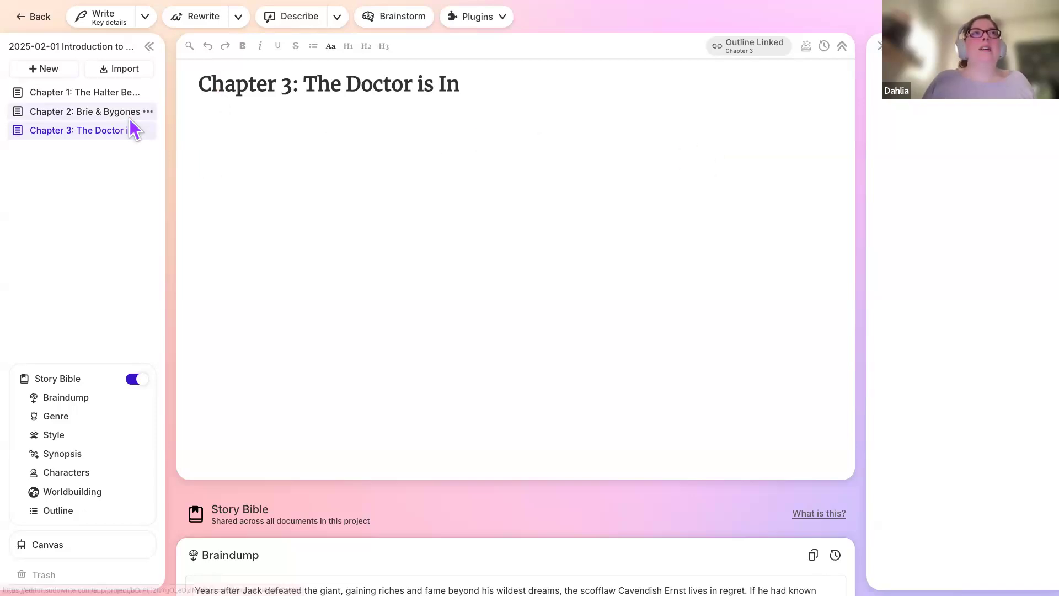
Show the Chapter Generator in Chapter 3 again and look over its Beats and Prose steps.
{"action": "left_click", "coordinate": [268, 84]}
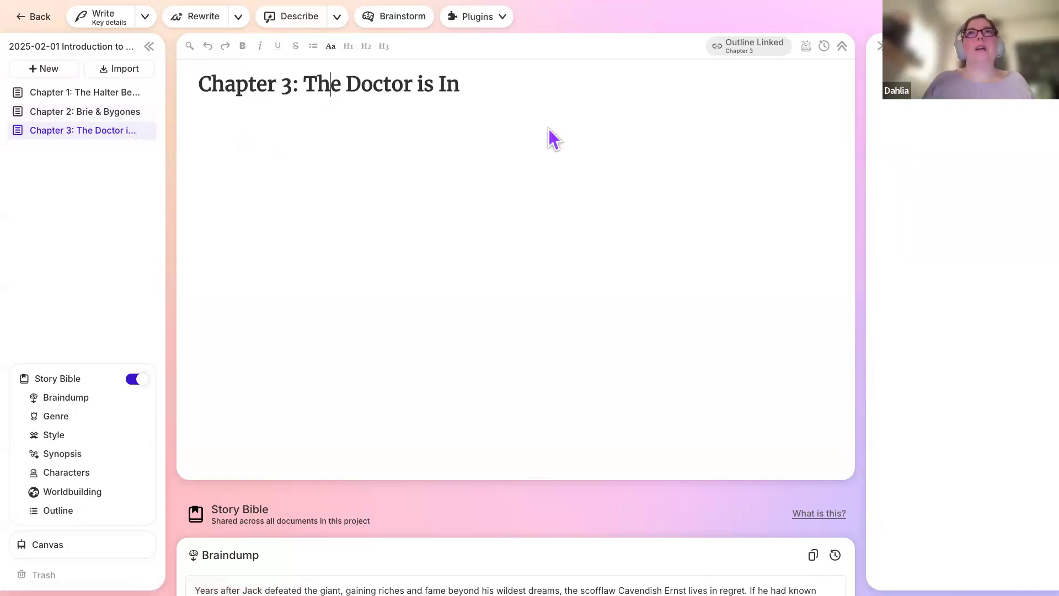
{"action": "left_click", "coordinate": [807, 48]}
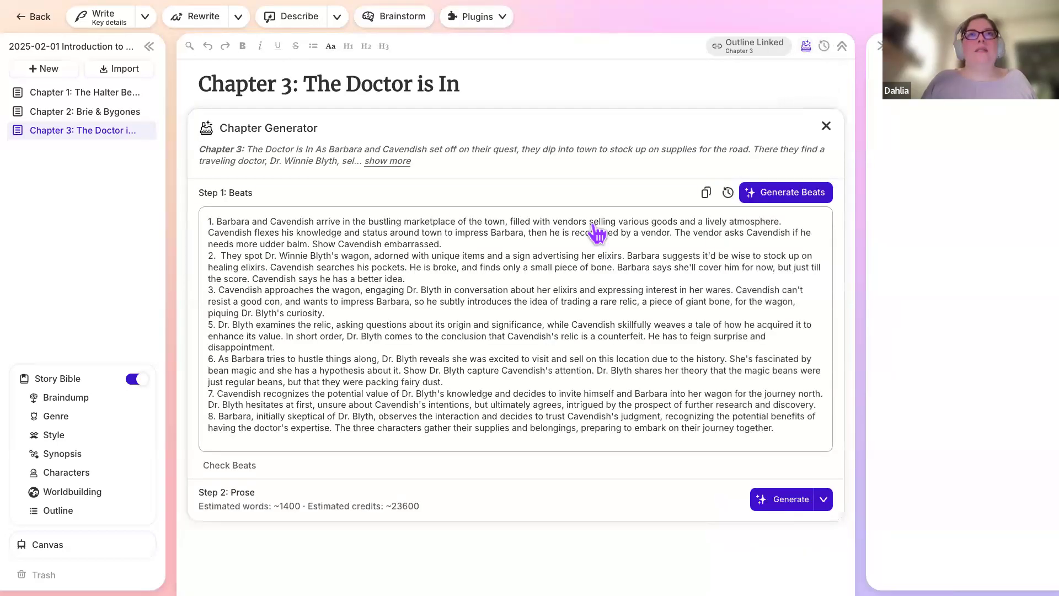
{"action": "scroll", "coordinate": [597, 227], "scroll_direction": "down", "scroll_amount": 1}
{"action": "scroll", "coordinate": [597, 226], "scroll_direction": "down", "scroll_amount": 3}
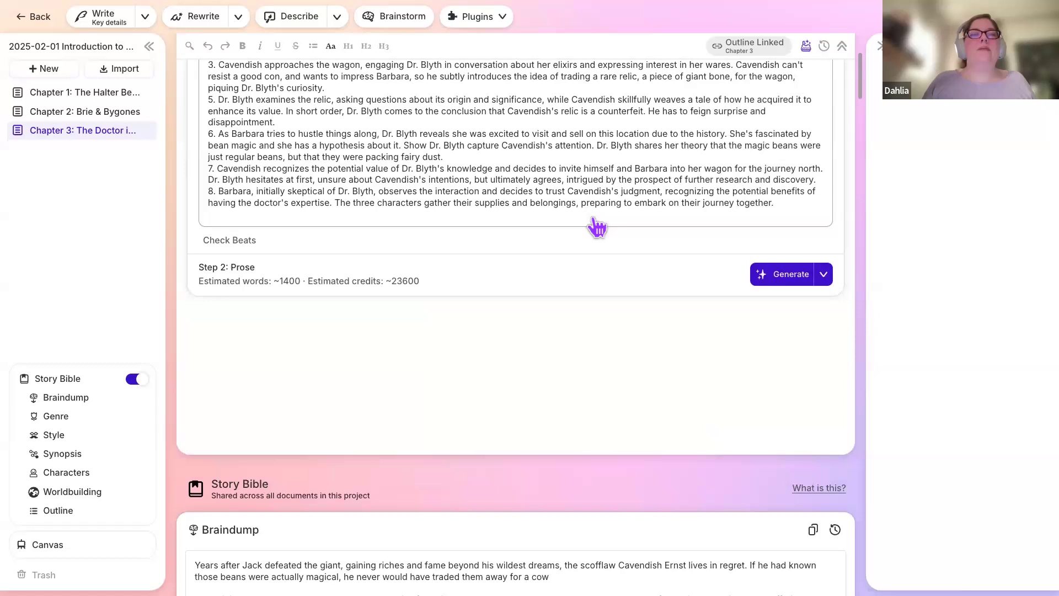
{"action": "scroll", "coordinate": [598, 226], "scroll_direction": "up", "scroll_amount": 3}
{"action": "scroll", "coordinate": [597, 227], "scroll_direction": "down", "scroll_amount": 1}
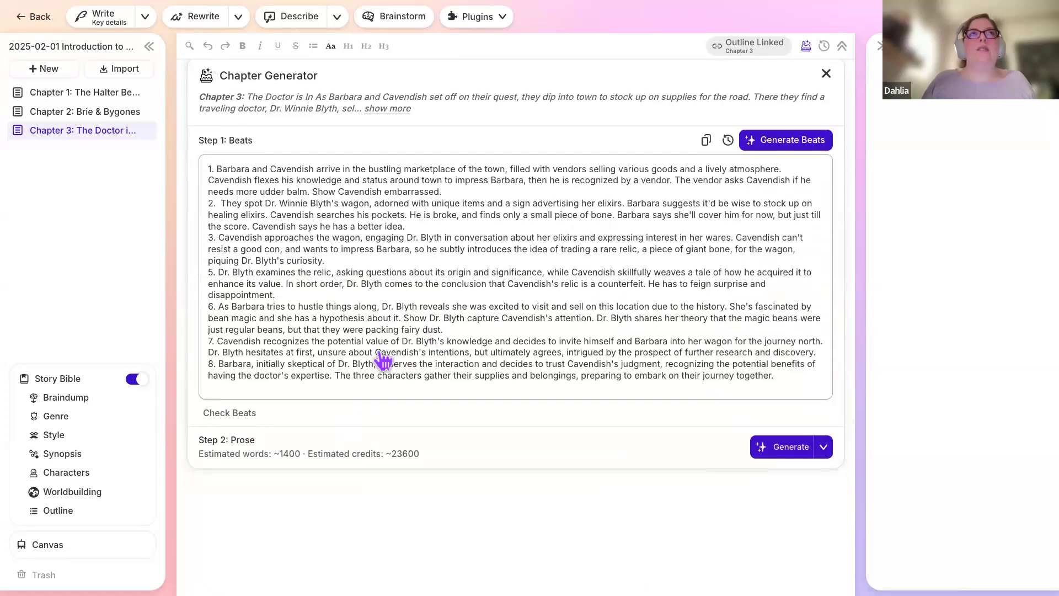
{"action": "scroll", "coordinate": [369, 364], "scroll_direction": "up", "scroll_amount": 1}
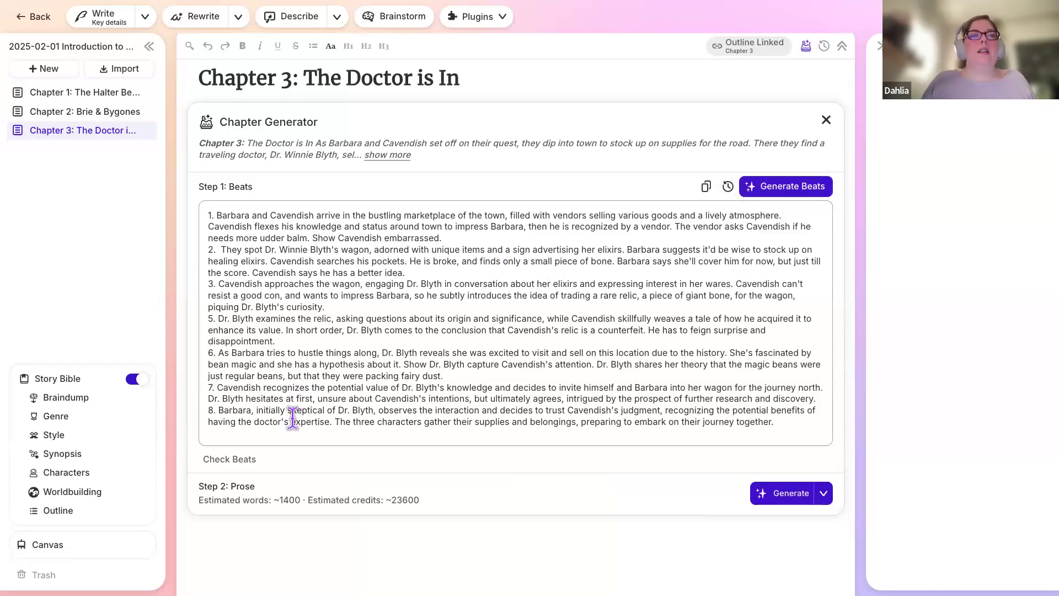
{"action": "scroll", "coordinate": [276, 425], "scroll_direction": "down", "scroll_amount": 1}
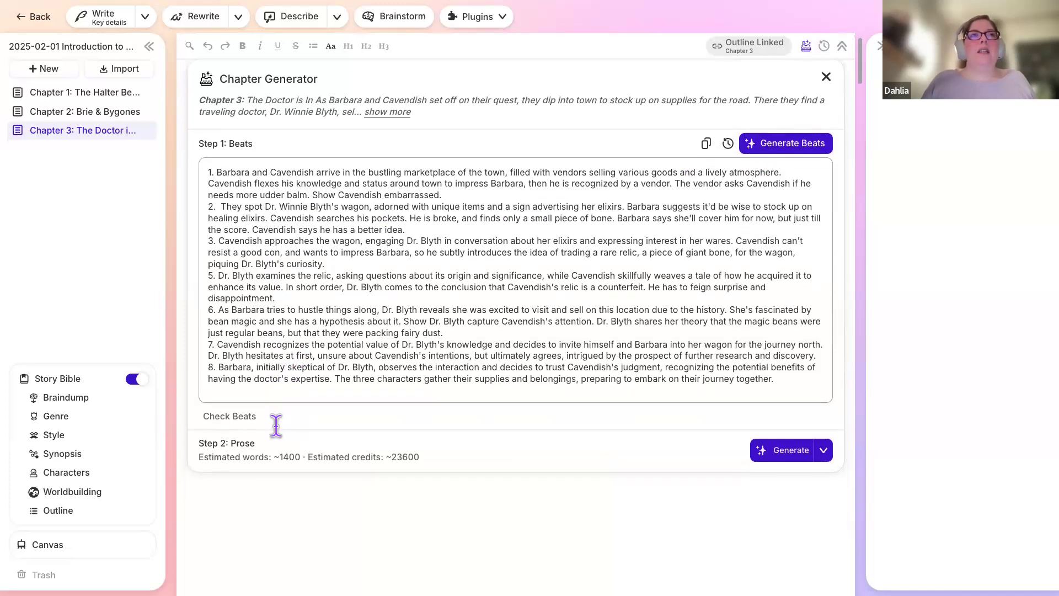
Highlight the first beat in the Chapter 3 Beats text and place the cursor at the end of beat 2.
{"action": "left_click", "coordinate": [200, 174]}
{"action": "left_click_drag", "start_coordinate": [200, 175], "coordinate": [202, 209]}
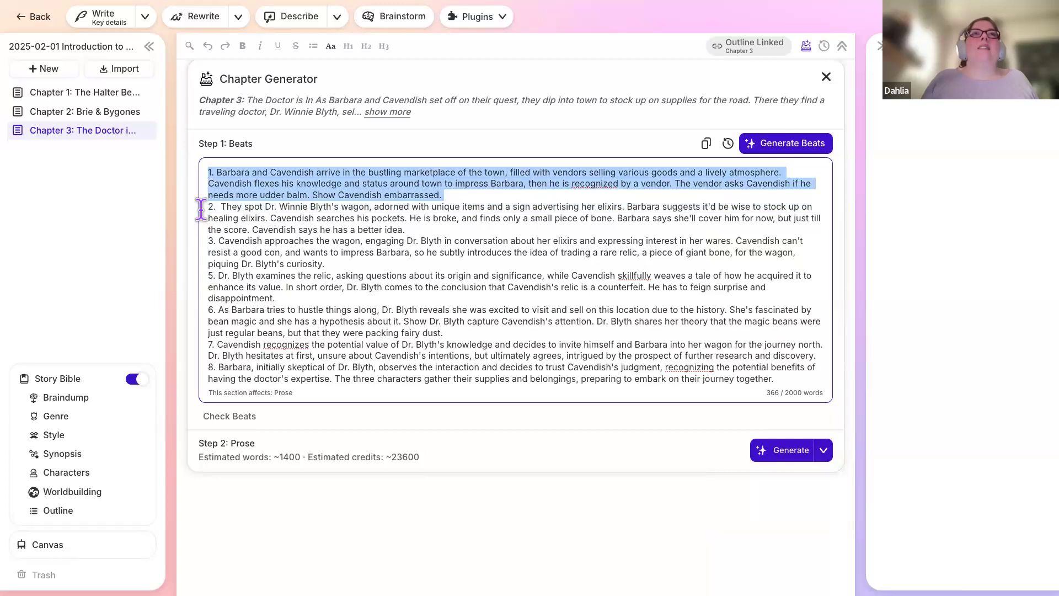
{"action": "left_click", "coordinate": [261, 215]}
{"action": "left_click", "coordinate": [411, 231]}
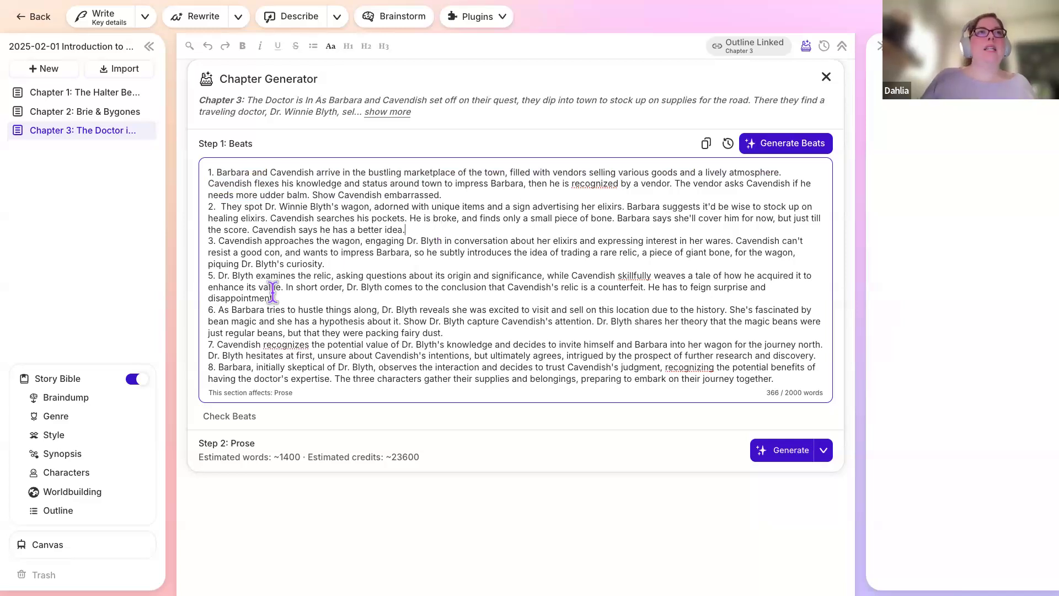
Check the Chapter 3 beats and look through how the parsed list divides them from the first to the last beat.
{"action": "left_click", "coordinate": [217, 431]}
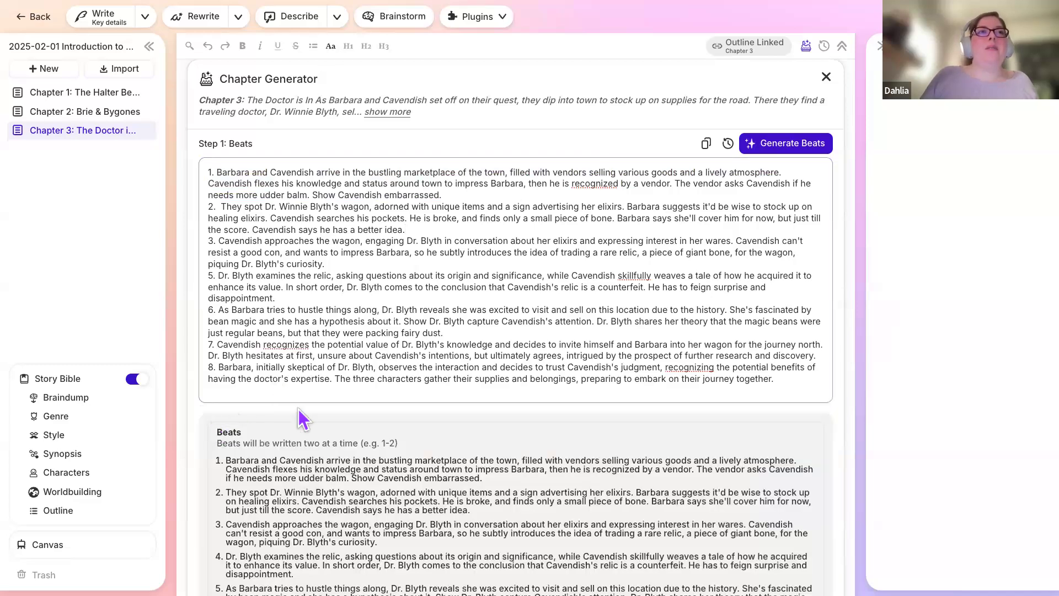
{"action": "scroll", "coordinate": [295, 436], "scroll_direction": "down", "scroll_amount": 3}
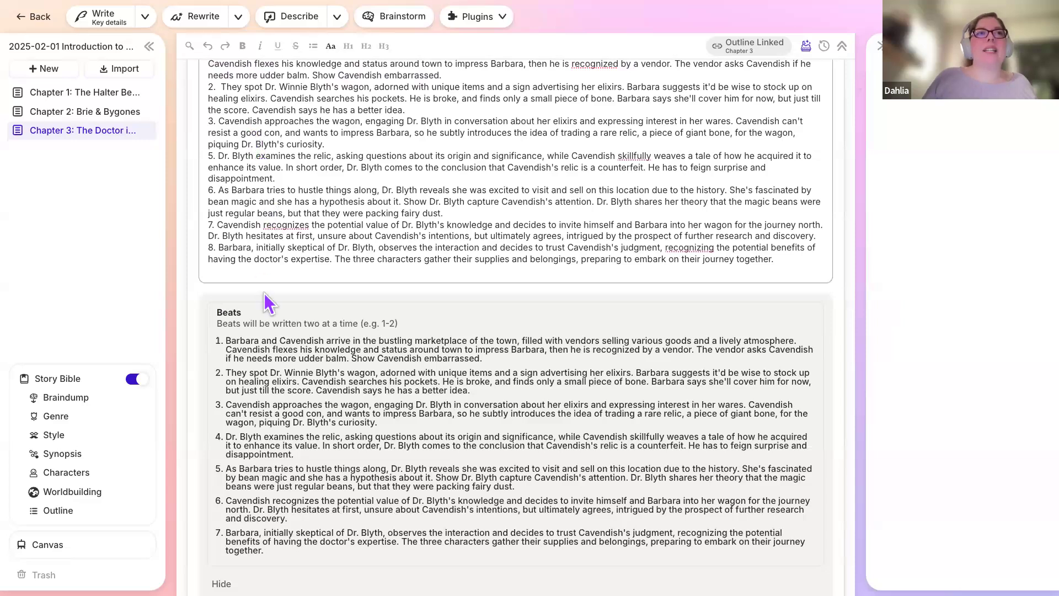
{"action": "scroll", "coordinate": [264, 303], "scroll_direction": "down", "scroll_amount": 2}
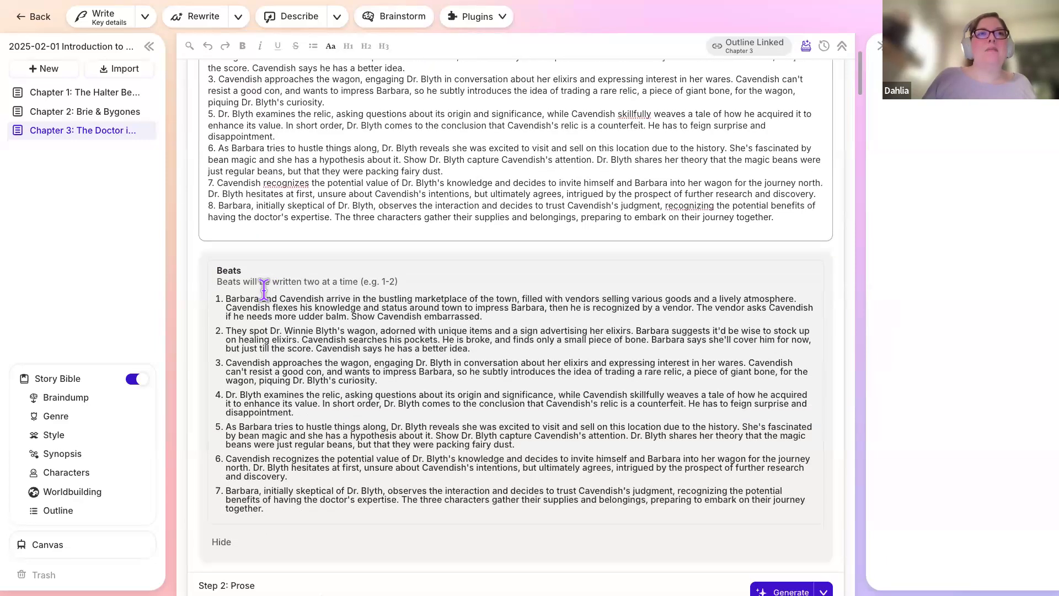
{"action": "scroll", "coordinate": [259, 370], "scroll_direction": "down", "scroll_amount": 1}
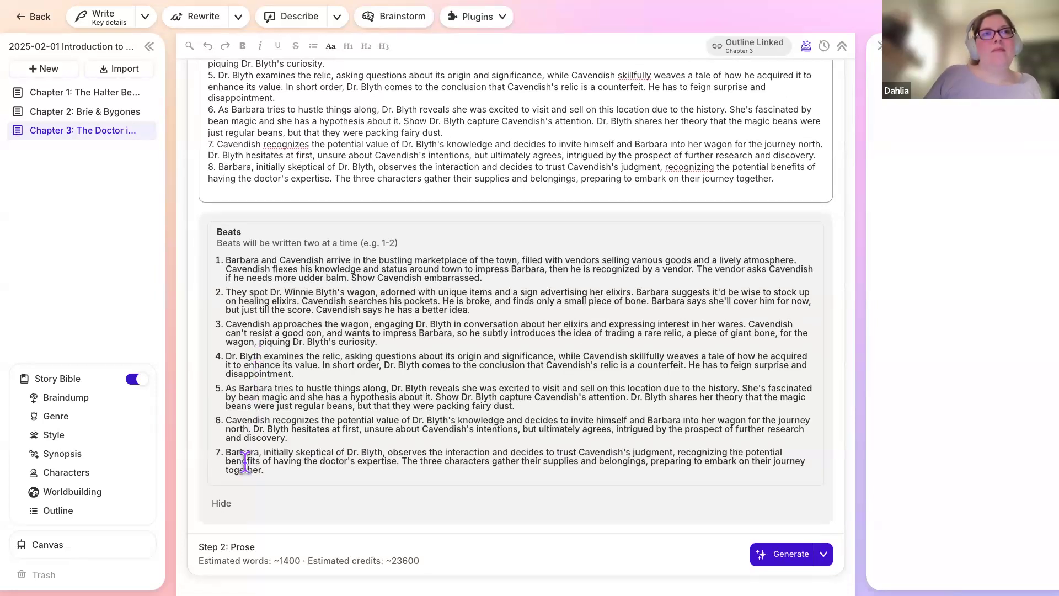
{"action": "left_click_drag", "start_coordinate": [251, 496], "coordinate": [247, 460]}
{"action": "scroll", "coordinate": [277, 384], "scroll_direction": "up", "scroll_amount": 1}
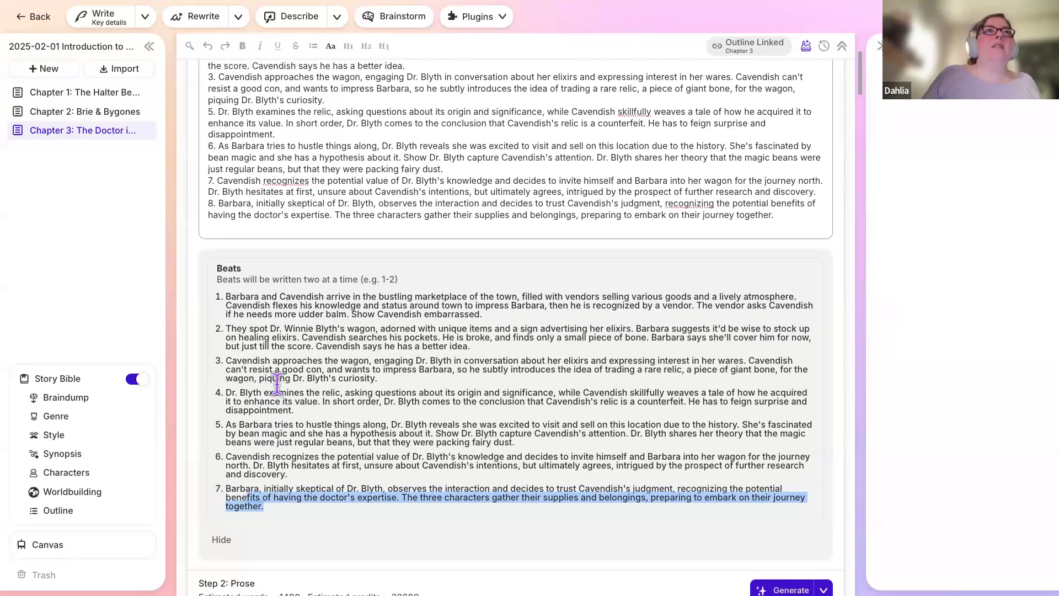
{"action": "scroll", "coordinate": [277, 384], "scroll_direction": "up", "scroll_amount": 1}
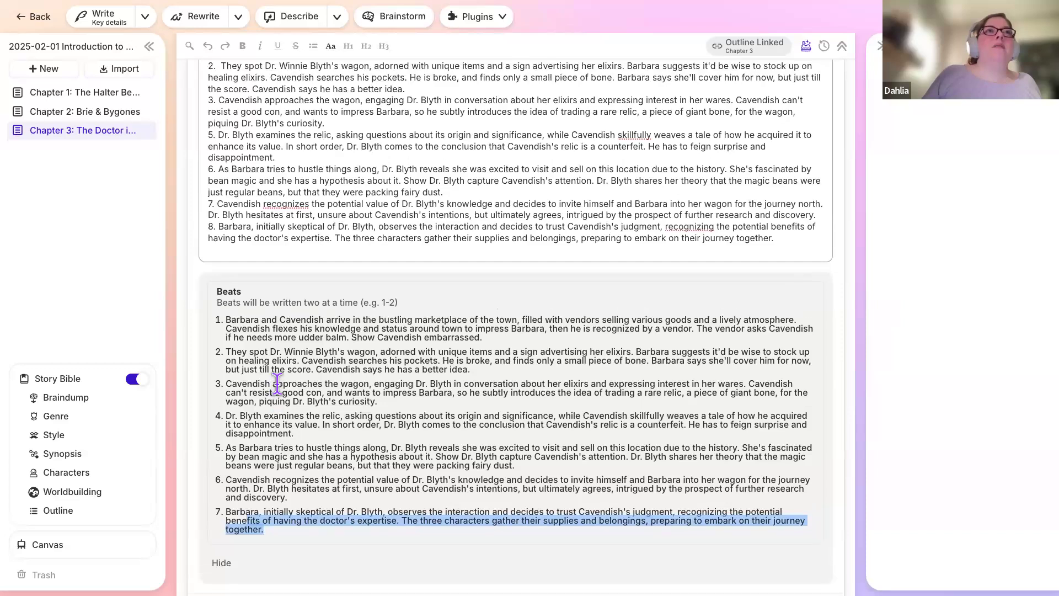
{"action": "scroll", "coordinate": [277, 384], "scroll_direction": "up", "scroll_amount": 1}
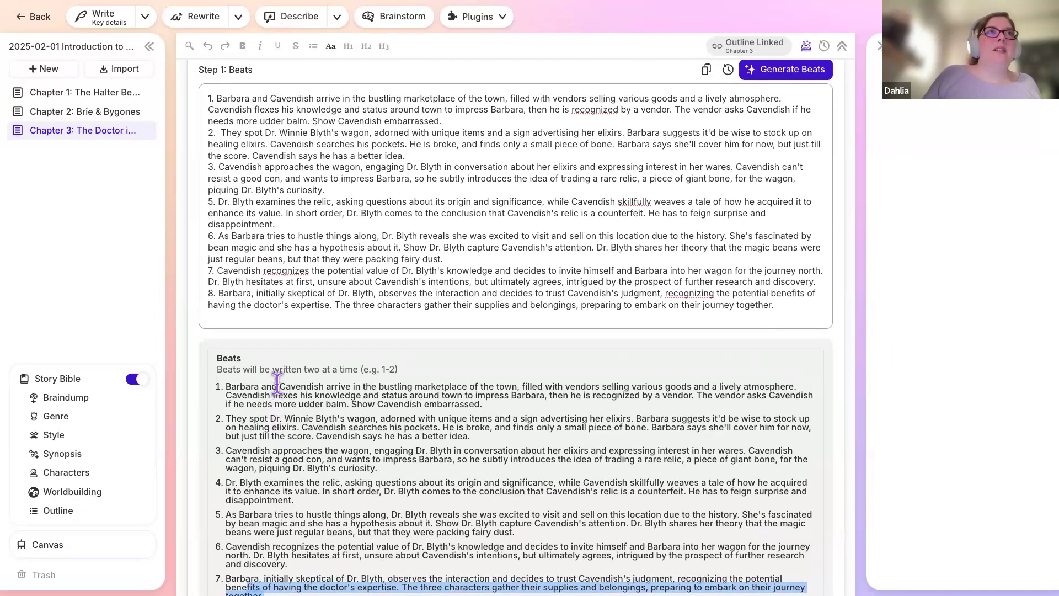
Compare the beat numbering in the Beats text with the parsed list and remove the extra space before "They" in beat 2.
{"action": "left_click", "coordinate": [327, 194]}
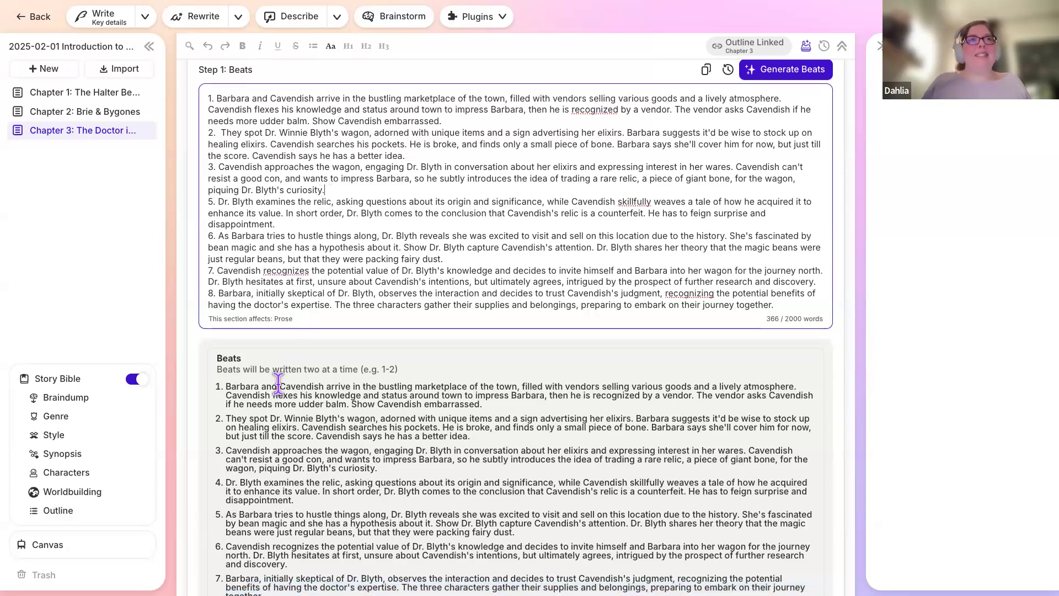
{"action": "scroll", "coordinate": [278, 385], "scroll_direction": "down", "scroll_amount": 1}
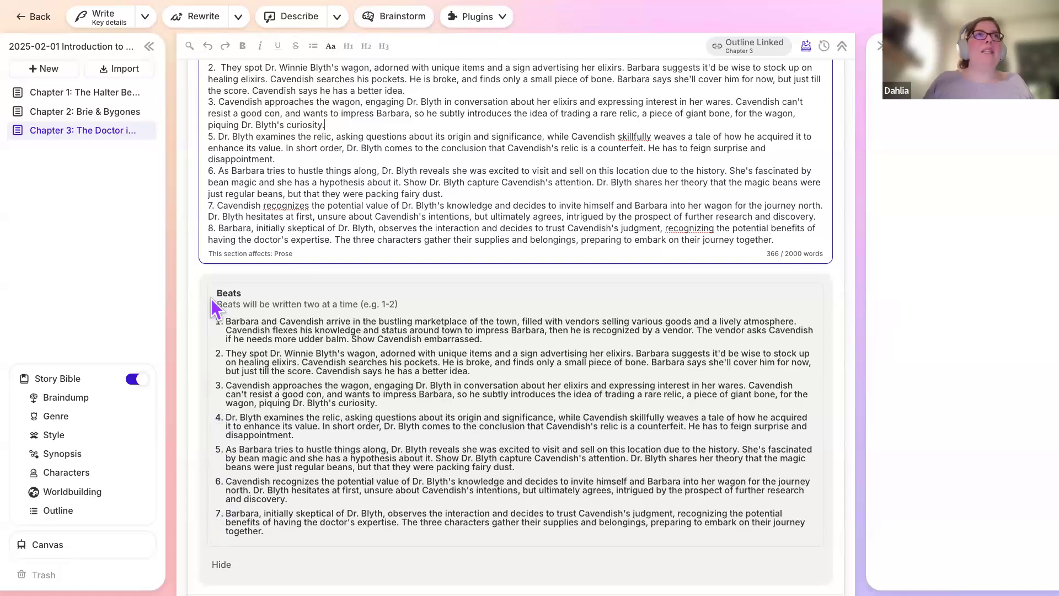
{"action": "left_click", "coordinate": [216, 227]}
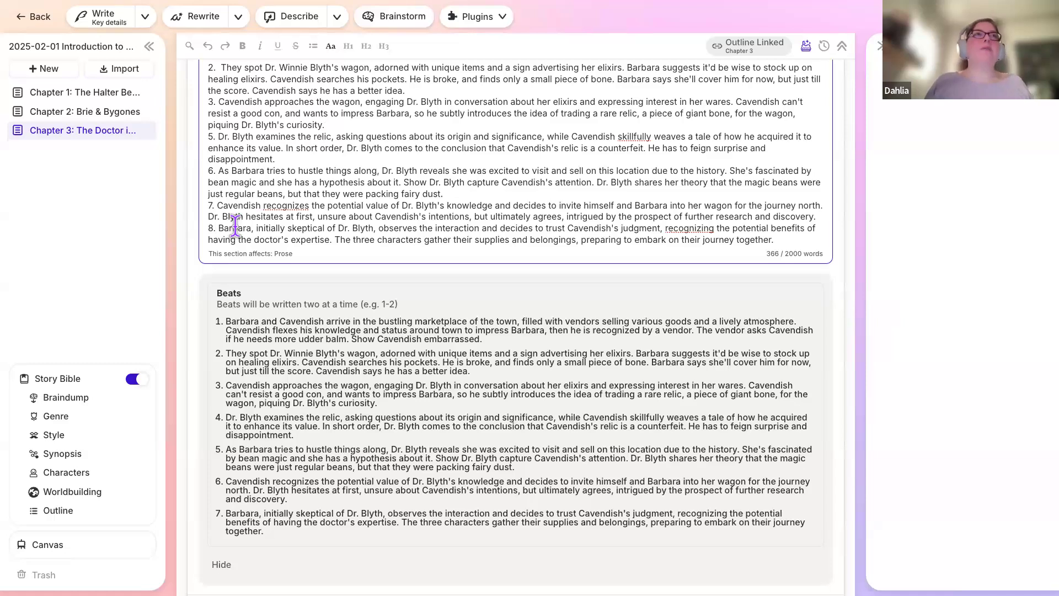
{"action": "scroll", "coordinate": [234, 224], "scroll_direction": "up", "scroll_amount": 1}
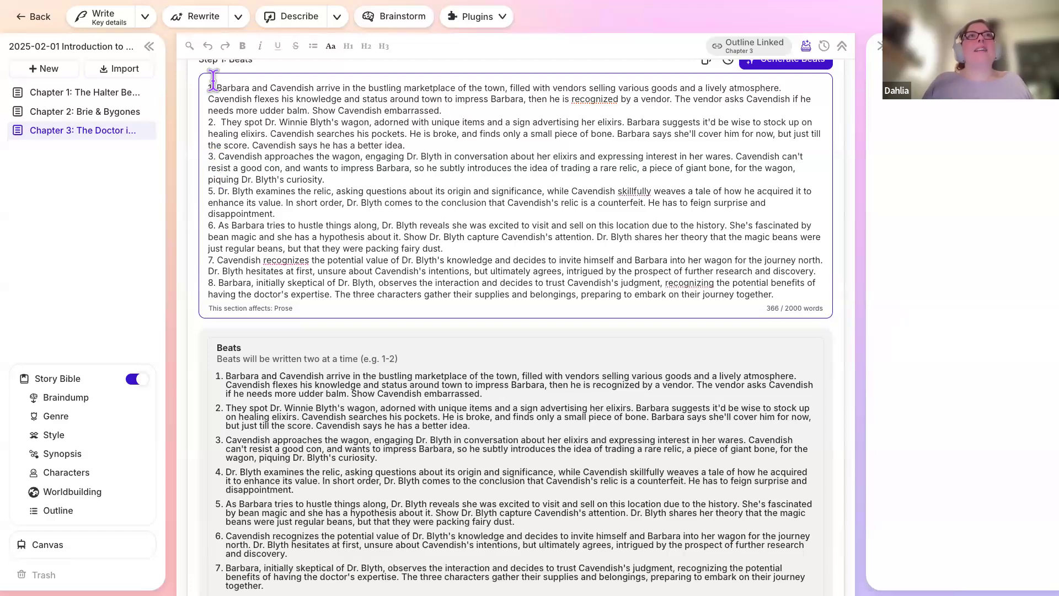
{"action": "left_click_drag", "start_coordinate": [208, 89], "coordinate": [218, 94]}
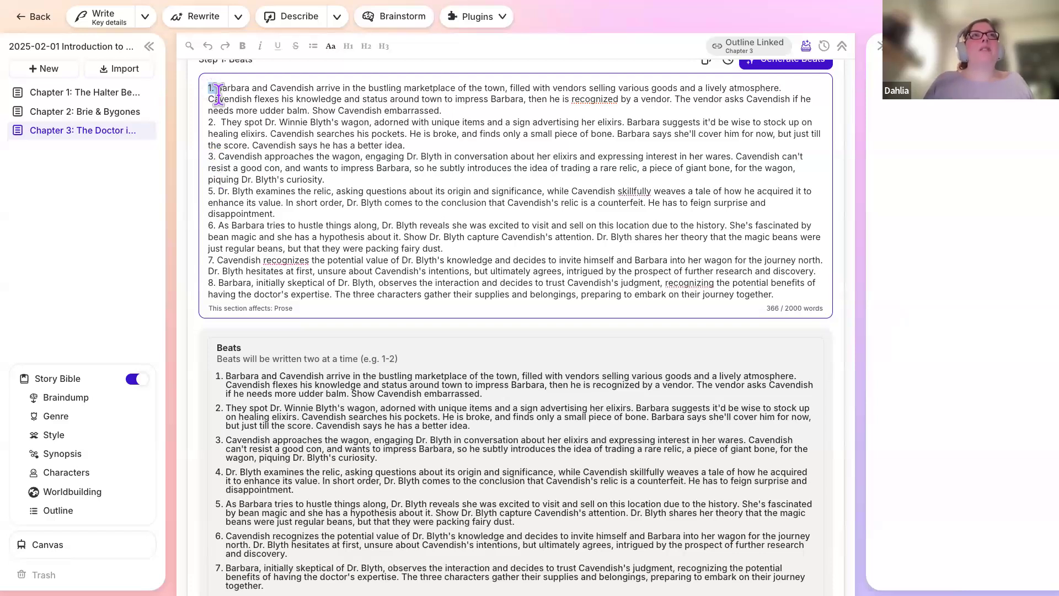
{"action": "left_click", "coordinate": [213, 88]}
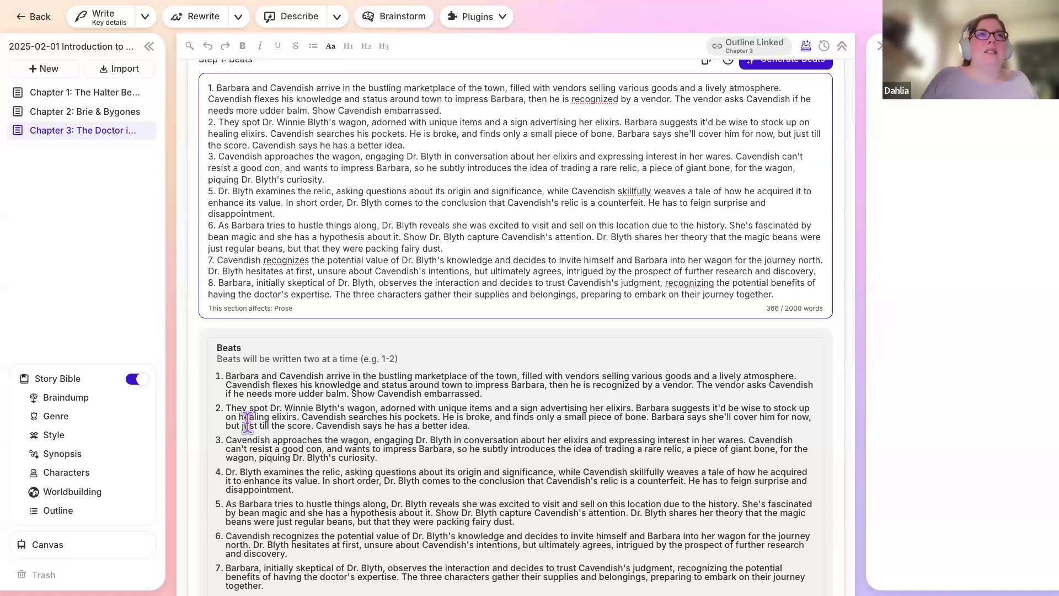
Try splitting the last sentence of beat 8 onto its own line to test the parsed list, and rejoin it.
{"action": "scroll", "coordinate": [246, 422], "scroll_direction": "down", "scroll_amount": 1}
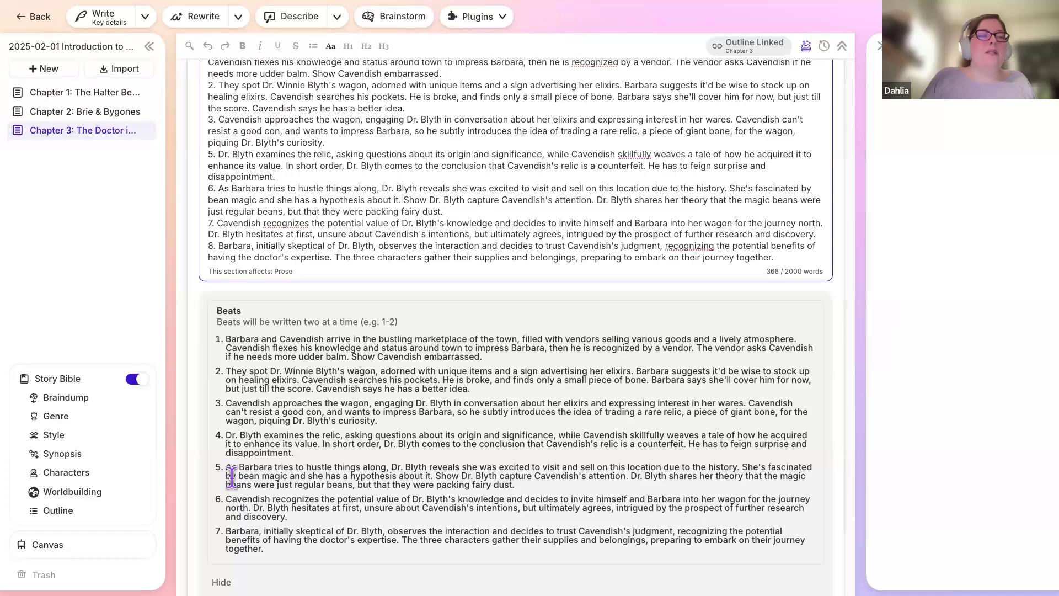
{"action": "scroll", "coordinate": [231, 477], "scroll_direction": "down", "scroll_amount": 1}
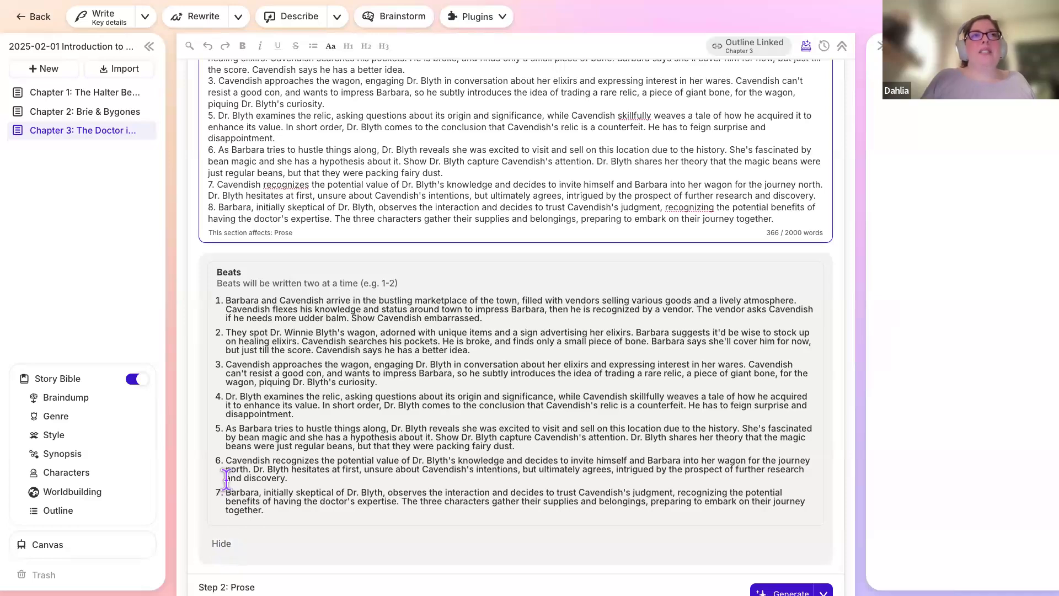
{"action": "left_click", "coordinate": [335, 219]}
{"action": "key", "text": "Return"}
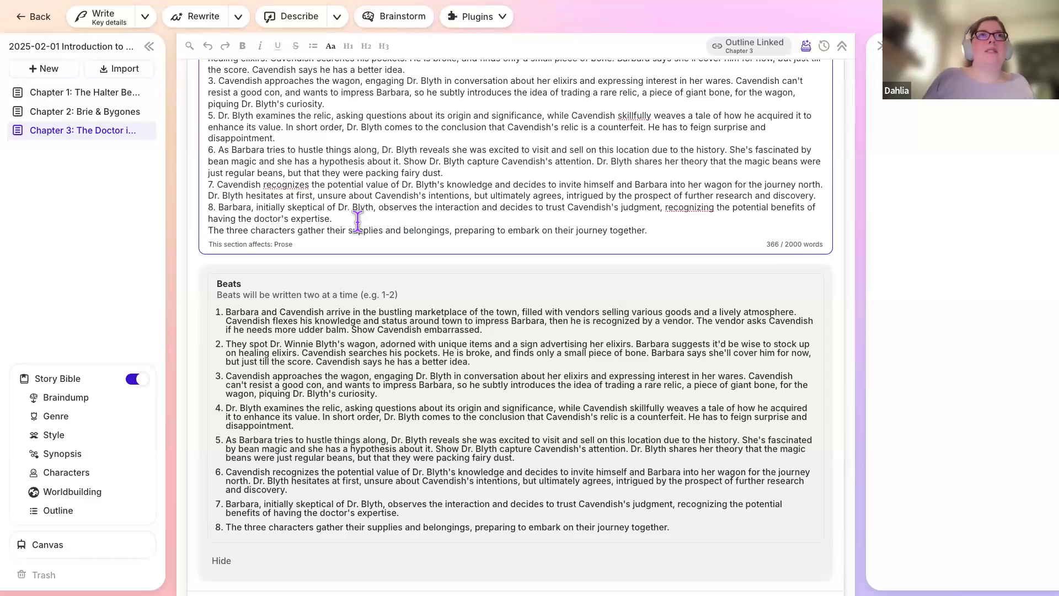
{"action": "key", "text": "BackSpace"}
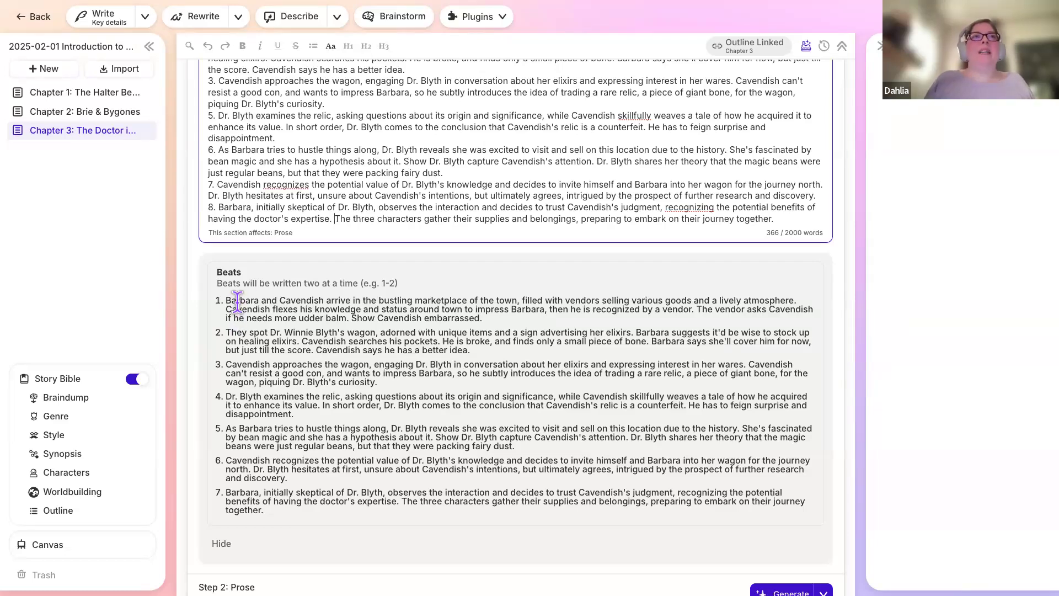
Hide the parsed beats list and highlight the estimated credits under Step 2: Prose.
{"action": "scroll", "coordinate": [237, 301], "scroll_direction": "down", "scroll_amount": 2}
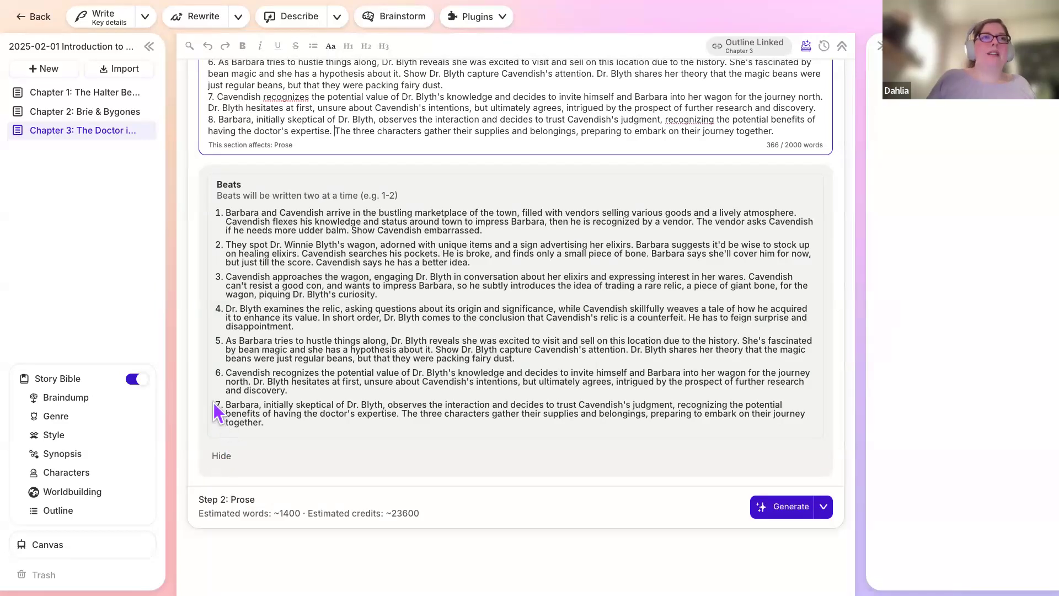
{"action": "left_click", "coordinate": [218, 460]}
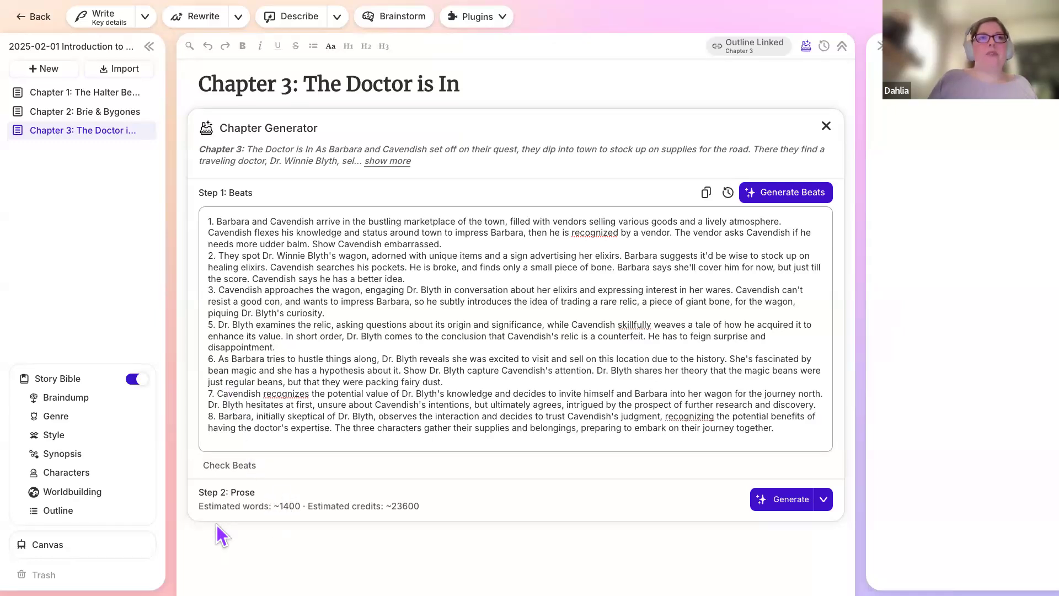
{"action": "left_click_drag", "start_coordinate": [309, 502], "coordinate": [428, 505]}
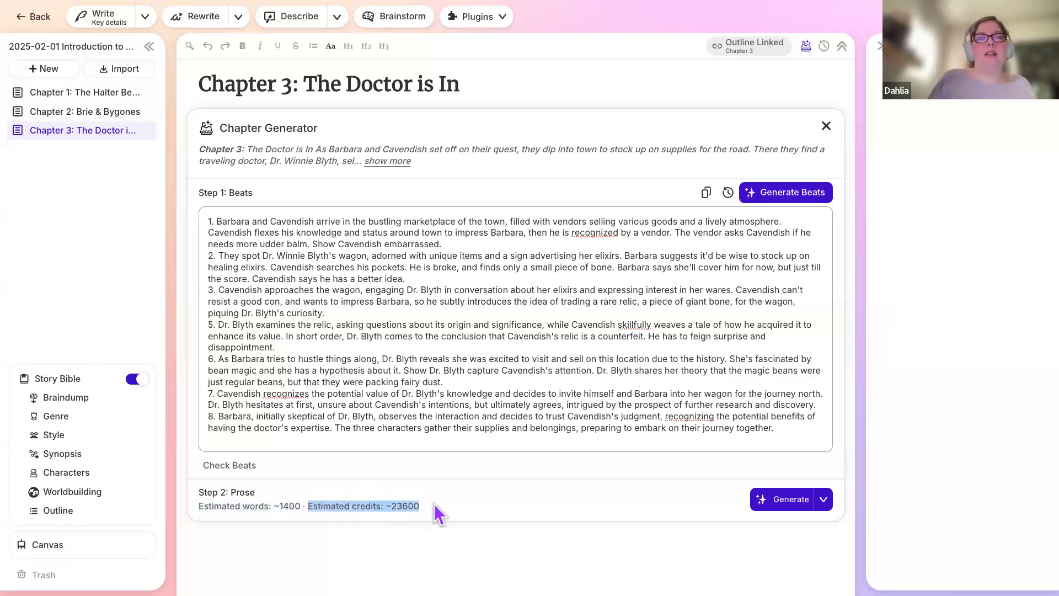
{"action": "left_click", "coordinate": [413, 504]}
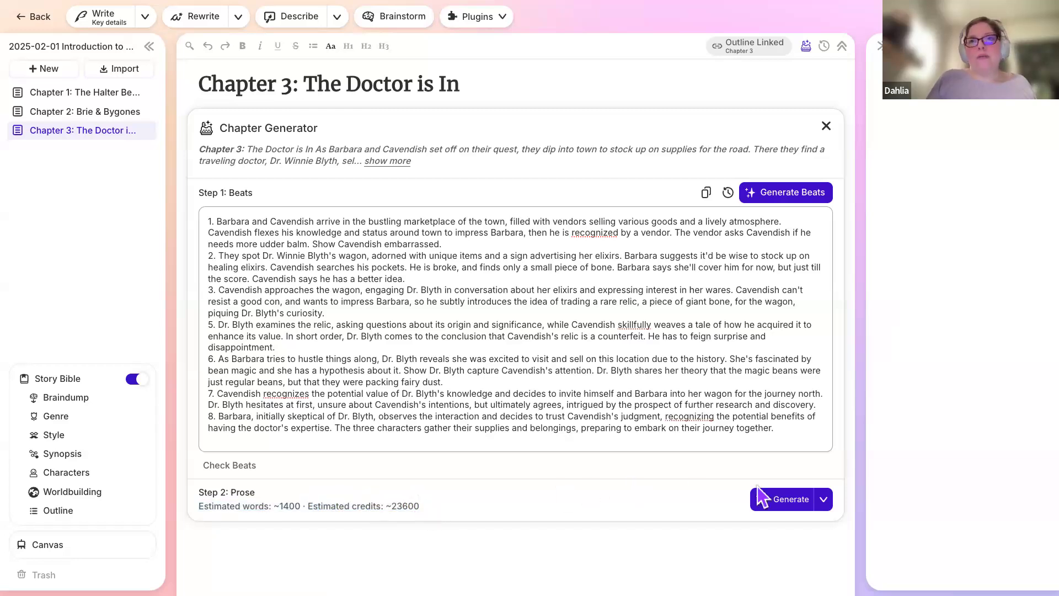
Show the Prose Mode choices for generating the chapter and look through the Advanced experimental and retired models.
{"action": "left_click", "coordinate": [823, 499]}
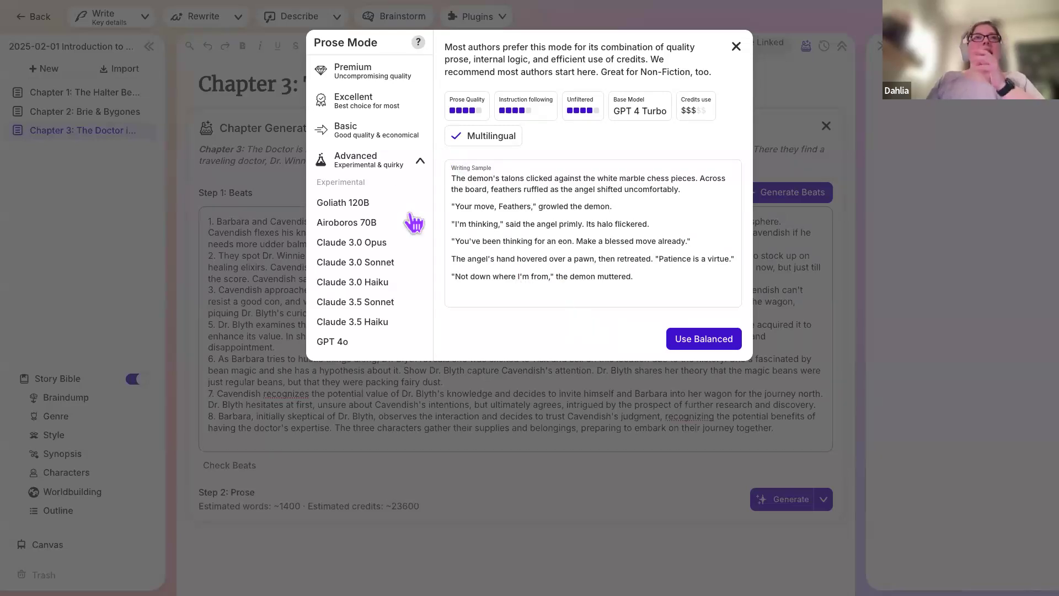
{"action": "scroll", "coordinate": [372, 207], "scroll_direction": "down", "scroll_amount": 5}
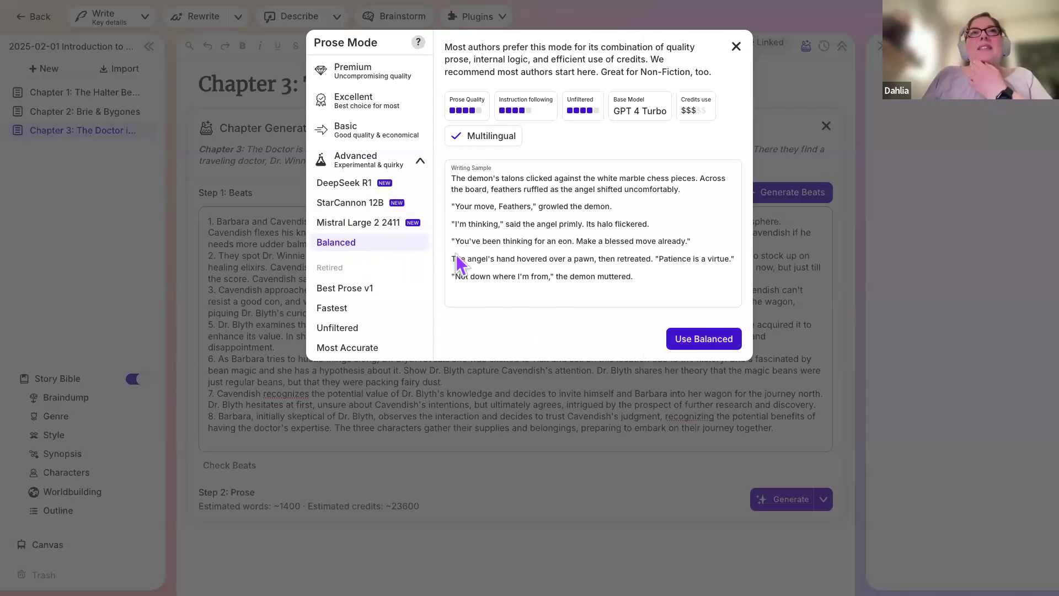
{"action": "scroll", "coordinate": [387, 256], "scroll_direction": "up", "scroll_amount": 2}
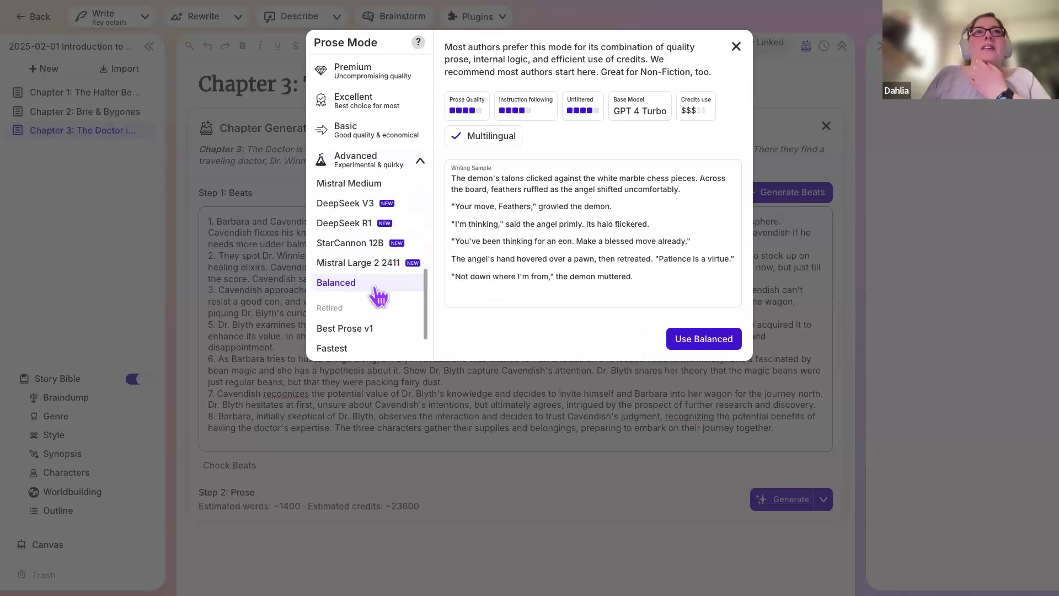
{"action": "scroll", "coordinate": [367, 310], "scroll_direction": "down", "scroll_amount": 2}
{"action": "scroll", "coordinate": [367, 309], "scroll_direction": "up", "scroll_amount": 4}
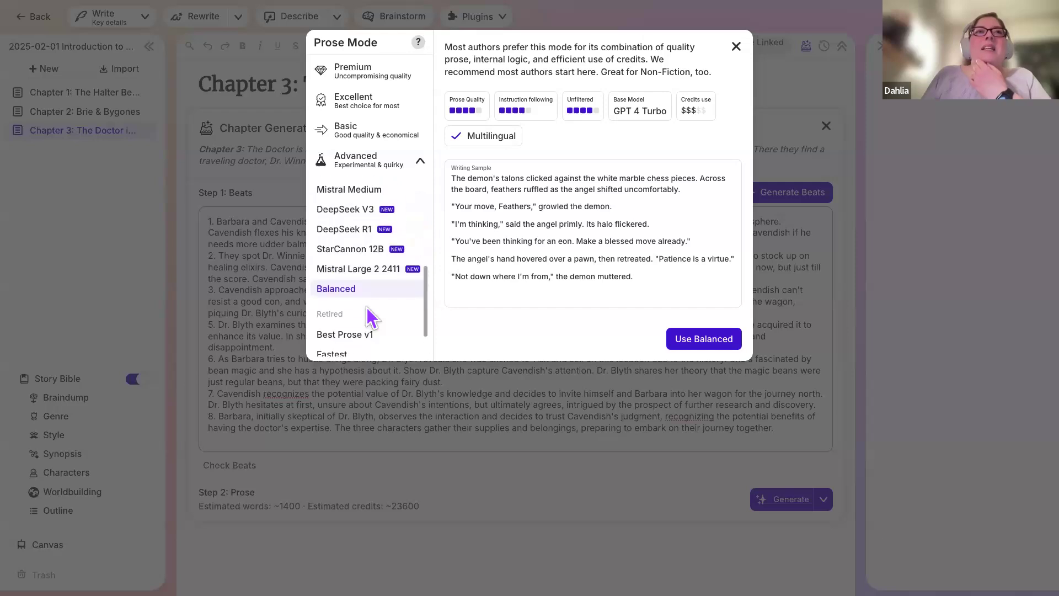
{"action": "scroll", "coordinate": [366, 307], "scroll_direction": "up", "scroll_amount": 5}
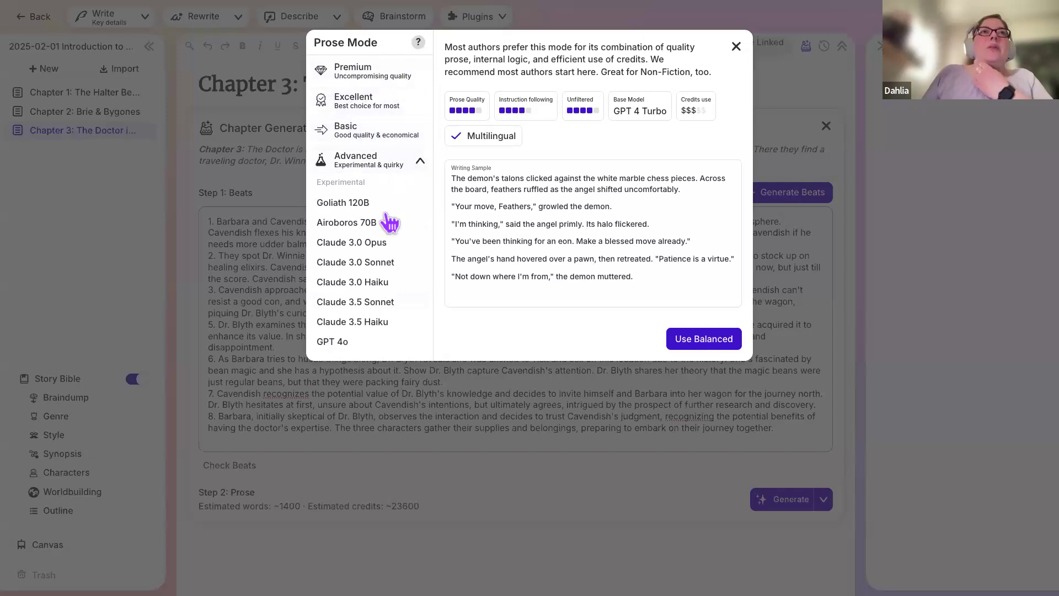
{"action": "scroll", "coordinate": [368, 257], "scroll_direction": "down", "scroll_amount": 3}
{"action": "scroll", "coordinate": [372, 256], "scroll_direction": "down", "scroll_amount": 3}
{"action": "scroll", "coordinate": [369, 258], "scroll_direction": "down", "scroll_amount": 2}
{"action": "scroll", "coordinate": [399, 306], "scroll_direction": "up", "scroll_amount": 7}
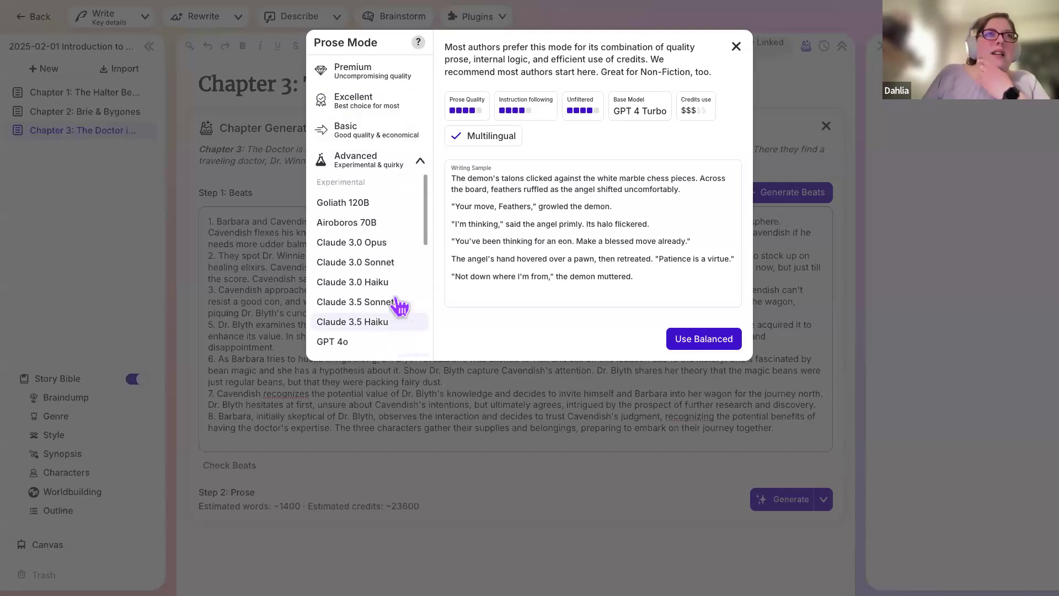
{"action": "scroll", "coordinate": [399, 306], "scroll_direction": "down", "scroll_amount": 10}
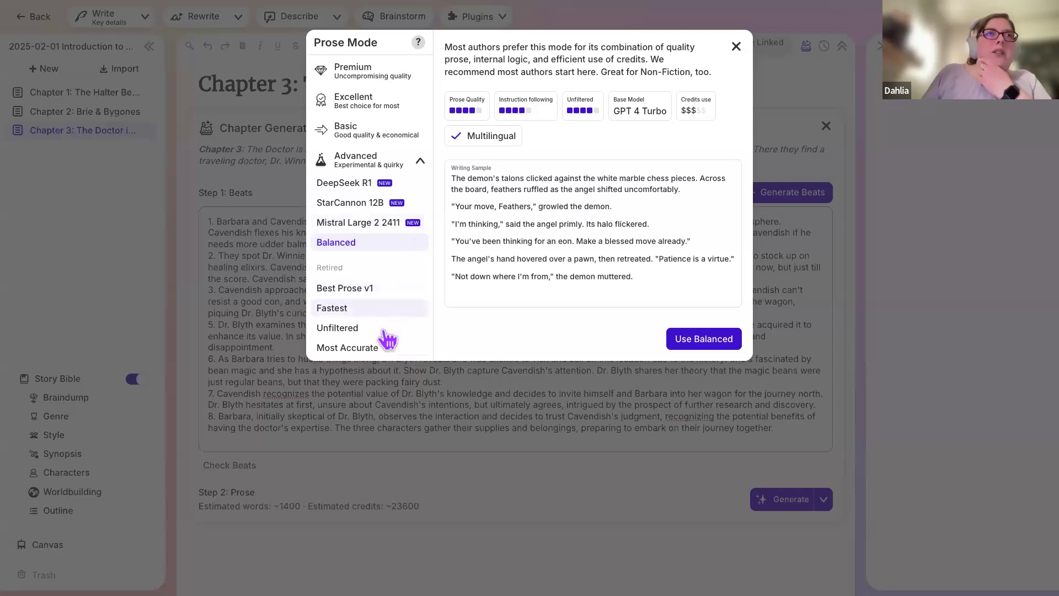
{"action": "scroll", "coordinate": [395, 248], "scroll_direction": "up", "scroll_amount": 1}
{"action": "scroll", "coordinate": [395, 249], "scroll_direction": "up", "scroll_amount": 3}
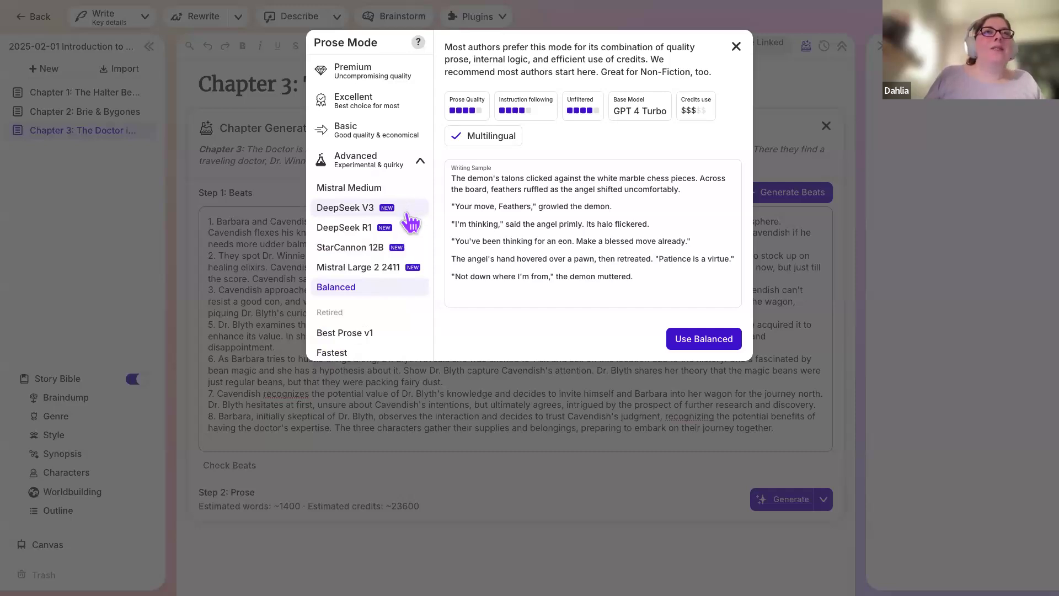
{"action": "scroll", "coordinate": [412, 244], "scroll_direction": "up", "scroll_amount": 5}
{"action": "scroll", "coordinate": [413, 244], "scroll_direction": "down", "scroll_amount": 5}
{"action": "scroll", "coordinate": [406, 241], "scroll_direction": "up", "scroll_amount": 1}
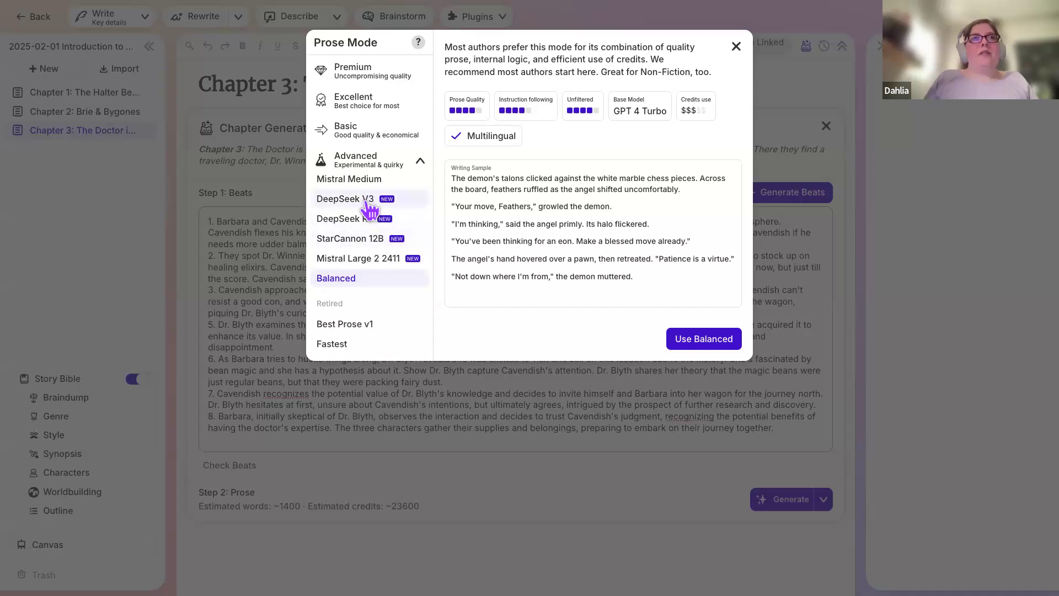
Set the prose mode to DeepSeek V3 and return to the Chapter Generator.
{"action": "left_click", "coordinate": [369, 209]}
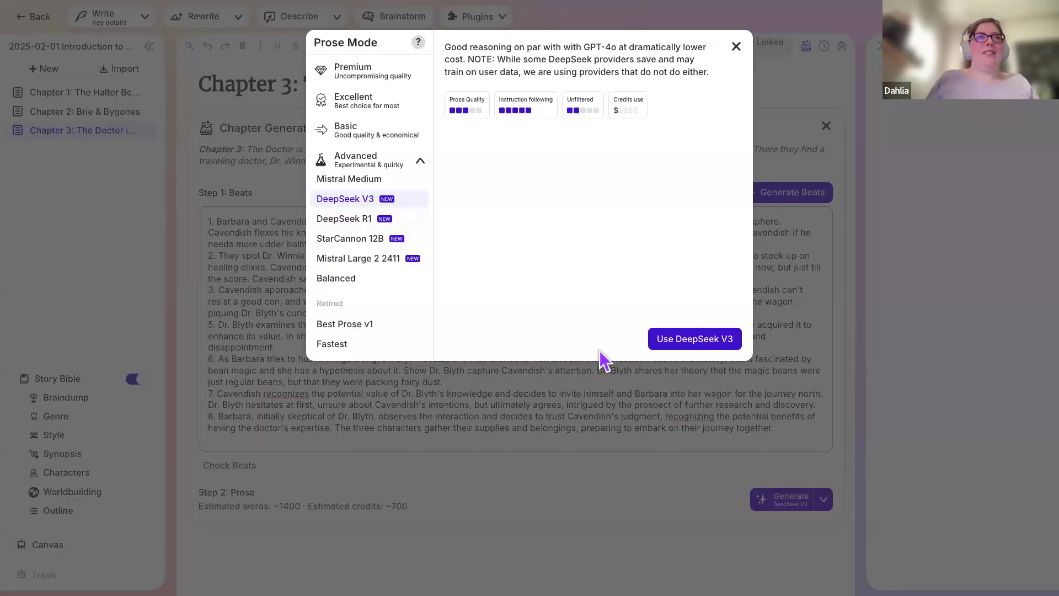
{"action": "left_click", "coordinate": [677, 345]}
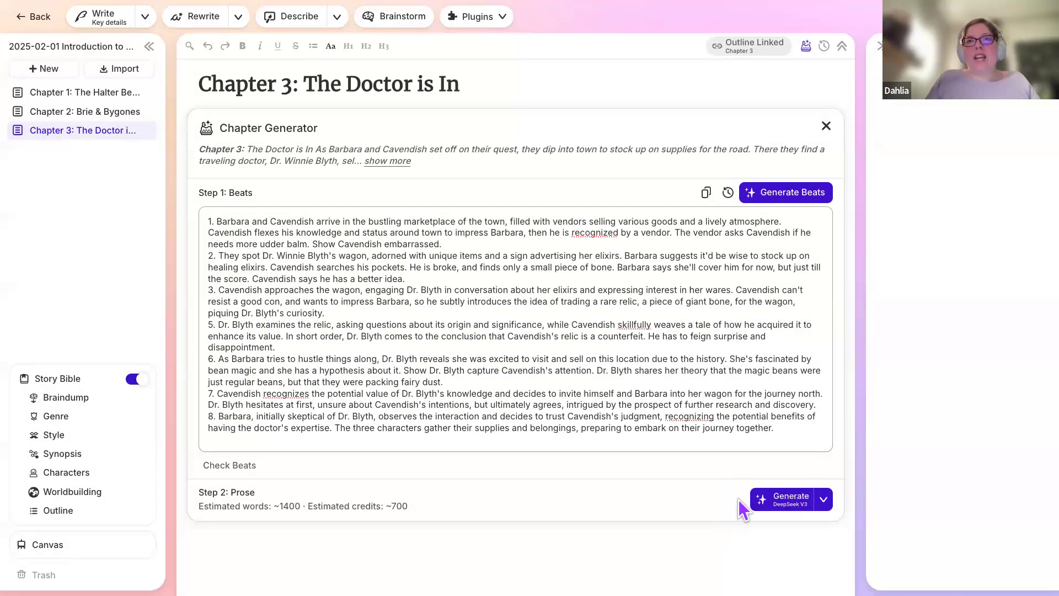
{"action": "scroll", "coordinate": [753, 505], "scroll_direction": "down", "scroll_amount": 1}
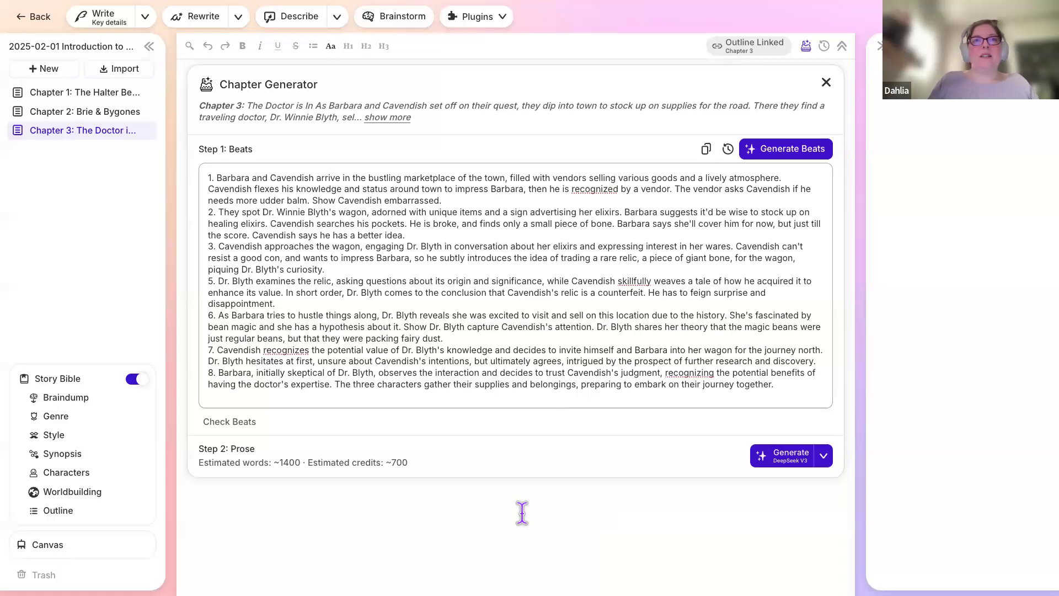
Generate the Chapter 3 prose from the beats with DeepSeek V3, and pause the writing midway through Beat 1.
{"action": "left_click", "coordinate": [785, 457]}
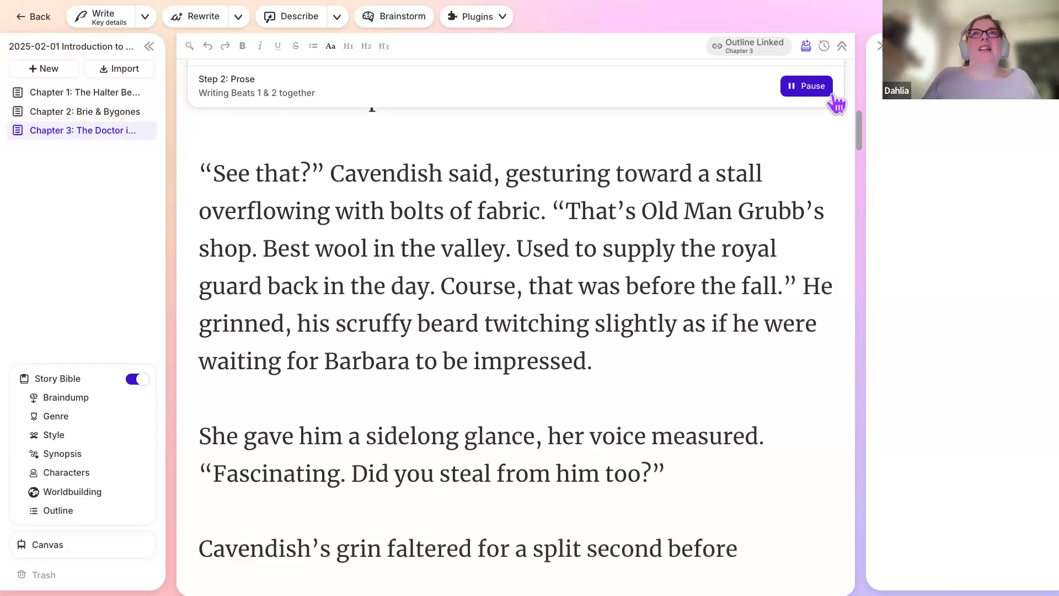
{"action": "scroll", "coordinate": [601, 349], "scroll_direction": "up", "scroll_amount": 3}
{"action": "scroll", "coordinate": [601, 349], "scroll_direction": "down", "scroll_amount": 6}
{"action": "scroll", "coordinate": [601, 349], "scroll_direction": "up", "scroll_amount": 3}
{"action": "scroll", "coordinate": [600, 348], "scroll_direction": "up", "scroll_amount": 12}
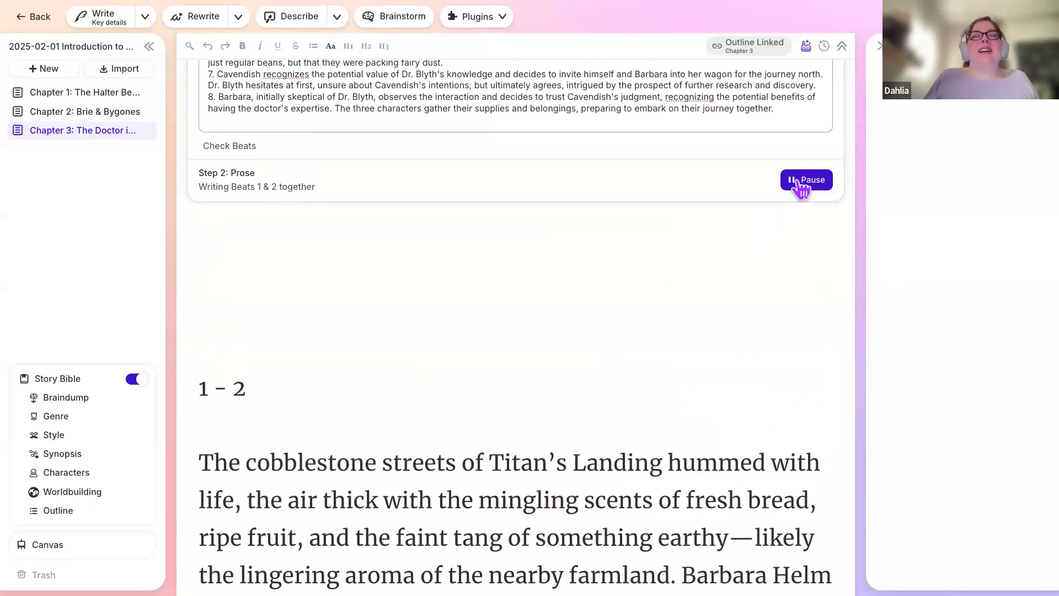
{"action": "scroll", "coordinate": [770, 202], "scroll_direction": "down", "scroll_amount": 15}
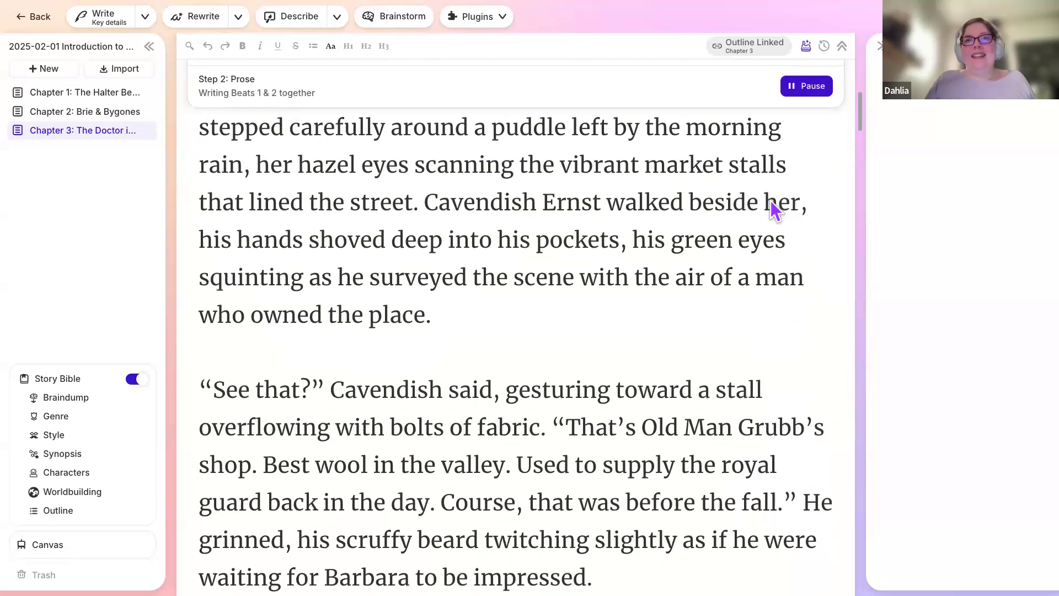
{"action": "scroll", "coordinate": [761, 259], "scroll_direction": "down", "scroll_amount": 5}
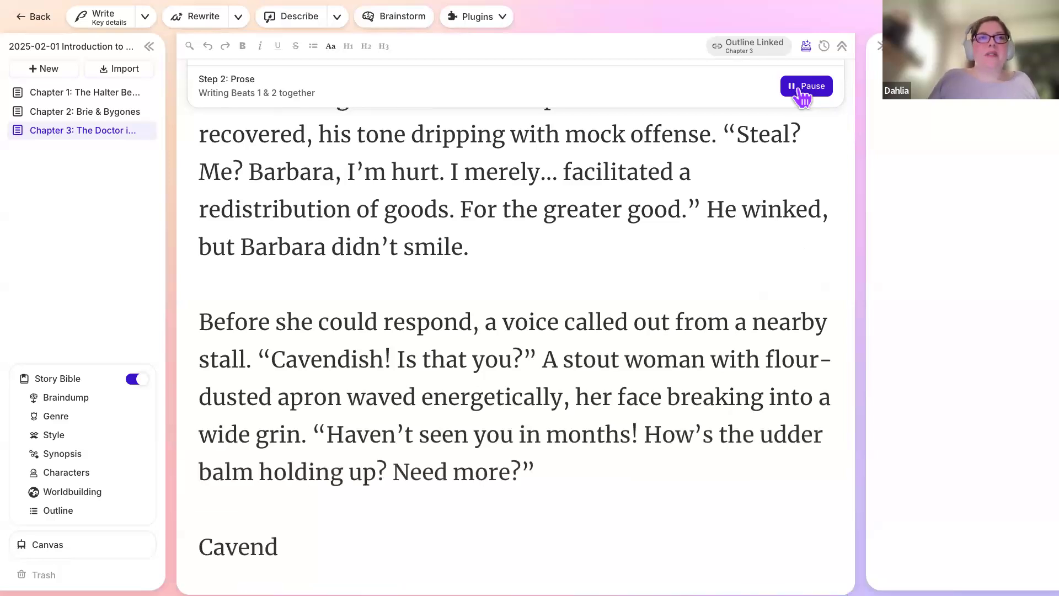
{"action": "scroll", "coordinate": [750, 232], "scroll_direction": "down", "scroll_amount": 2}
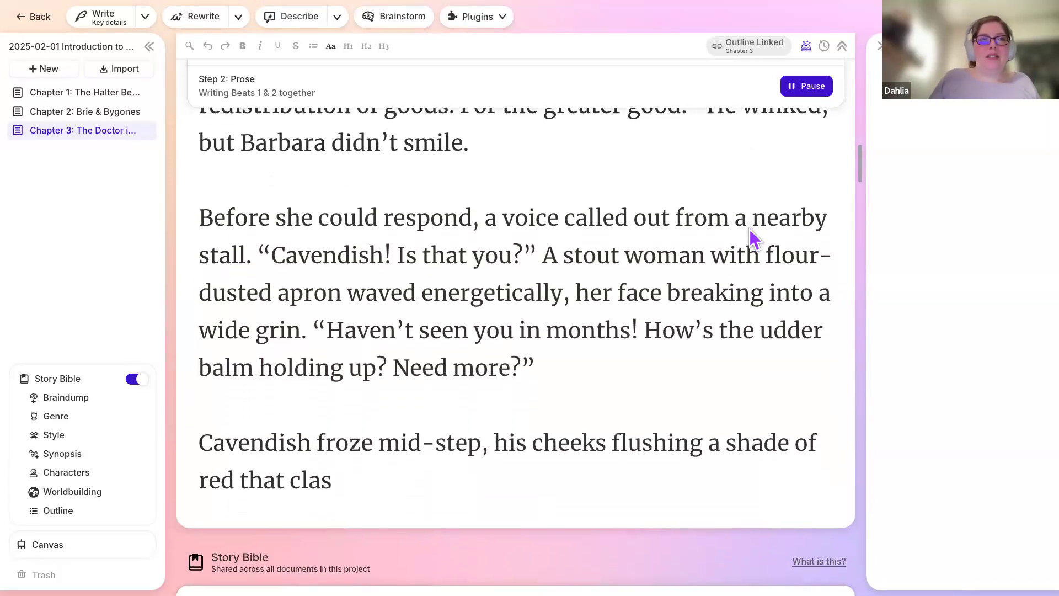
{"action": "left_click", "coordinate": [805, 86]}
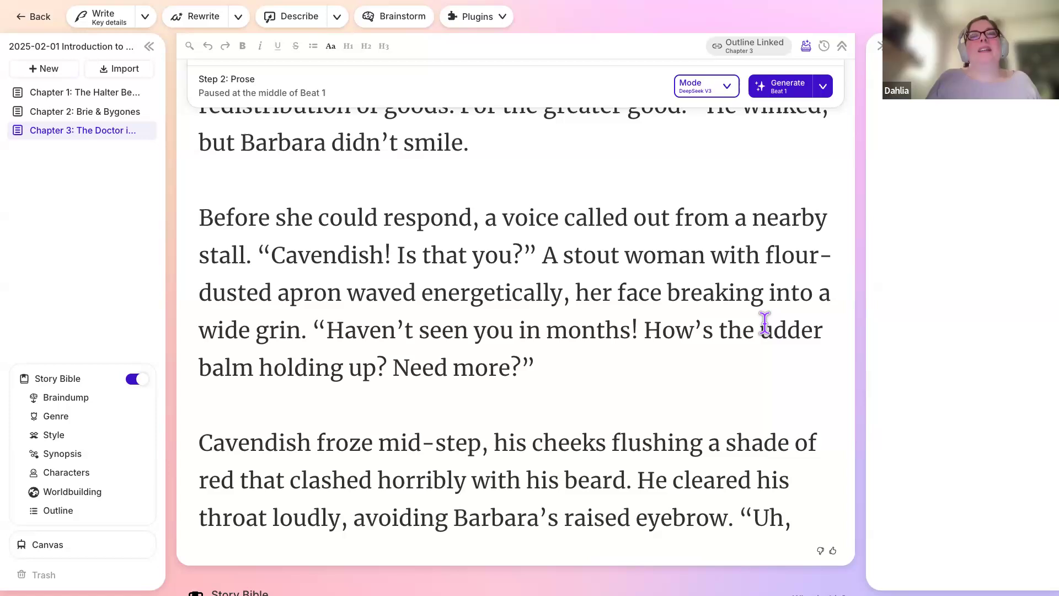
Check the beats available for resuming generation, and examine the Excellent, Goliath 120B and Basic prose modes, including Basic's writing sample.
{"action": "left_click", "coordinate": [830, 97]}
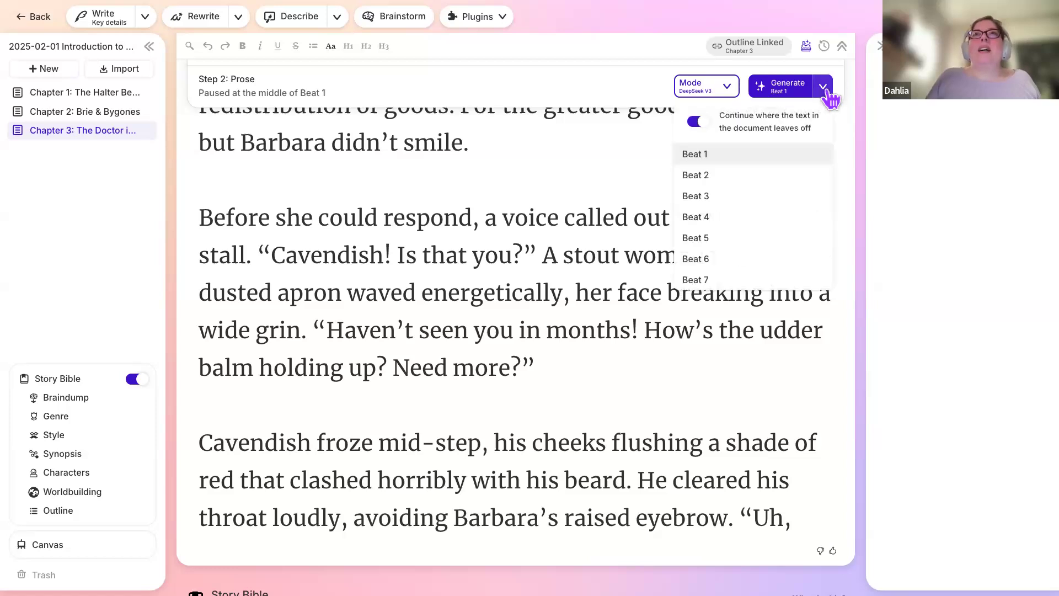
{"action": "left_click", "coordinate": [829, 98]}
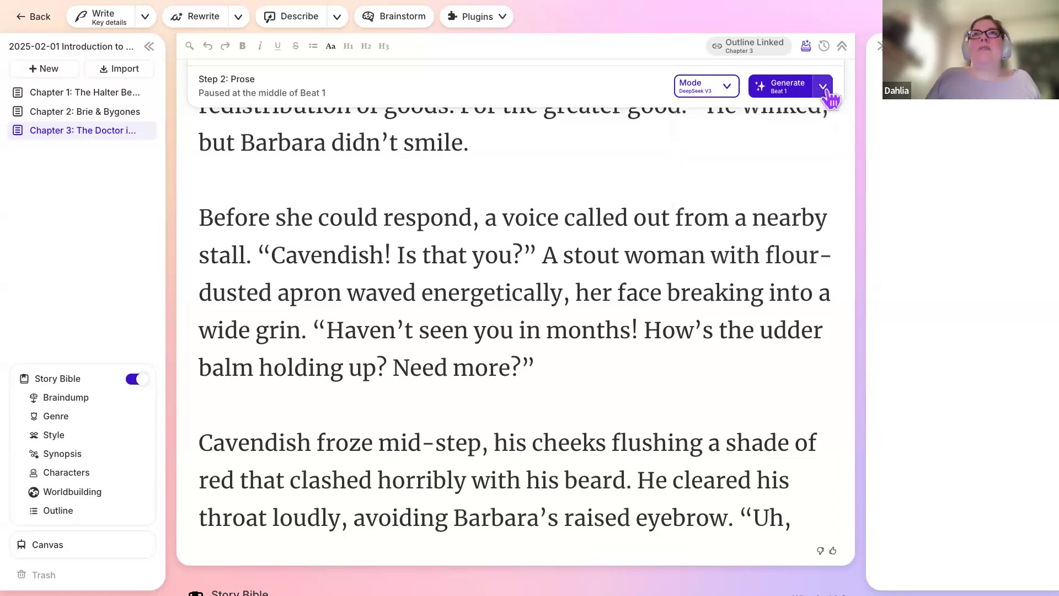
{"action": "left_click", "coordinate": [726, 88]}
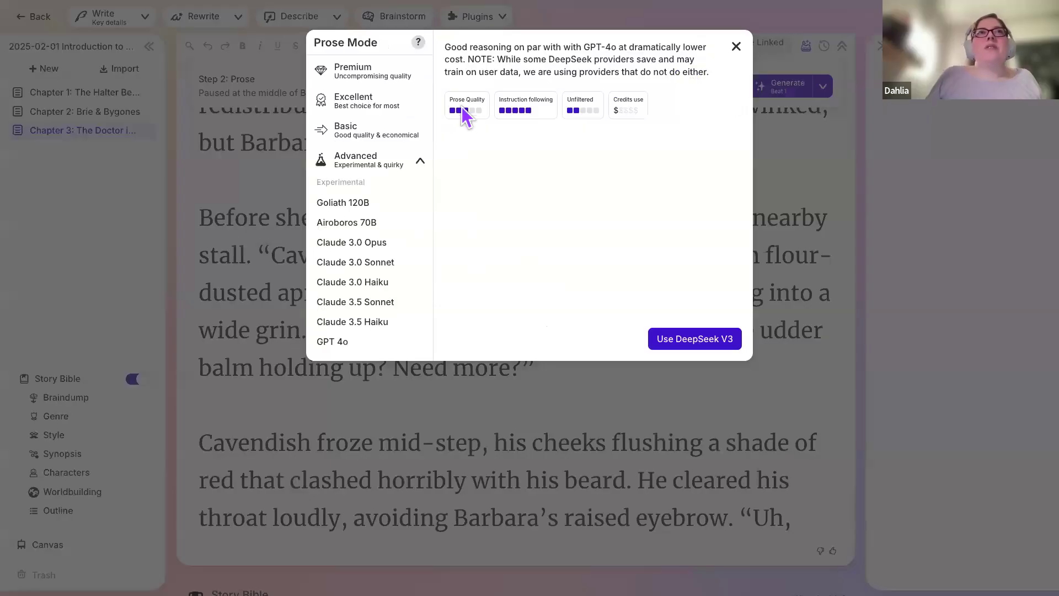
{"action": "left_click", "coordinate": [405, 74]}
{"action": "left_click", "coordinate": [395, 105]}
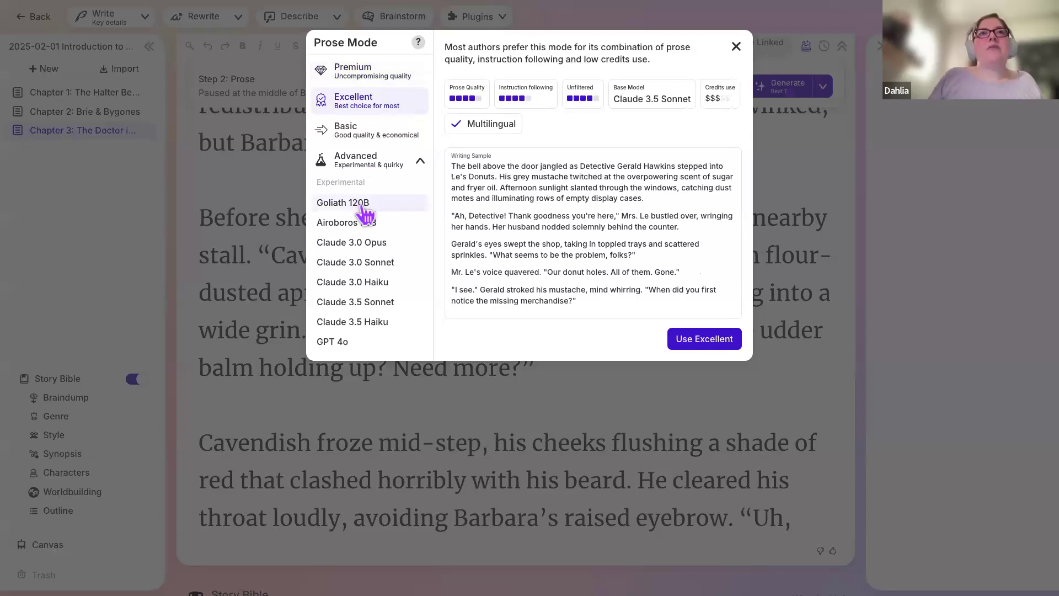
{"action": "left_click", "coordinate": [361, 205]}
{"action": "left_click", "coordinate": [366, 161]}
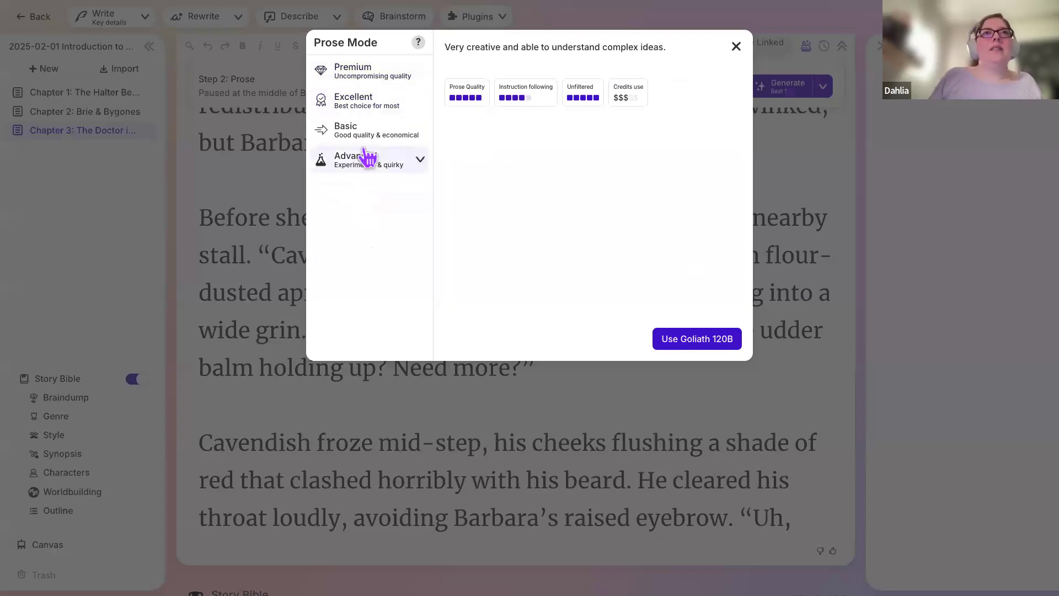
{"action": "left_click", "coordinate": [368, 132]}
{"action": "scroll", "coordinate": [530, 197], "scroll_direction": "down", "scroll_amount": 10}
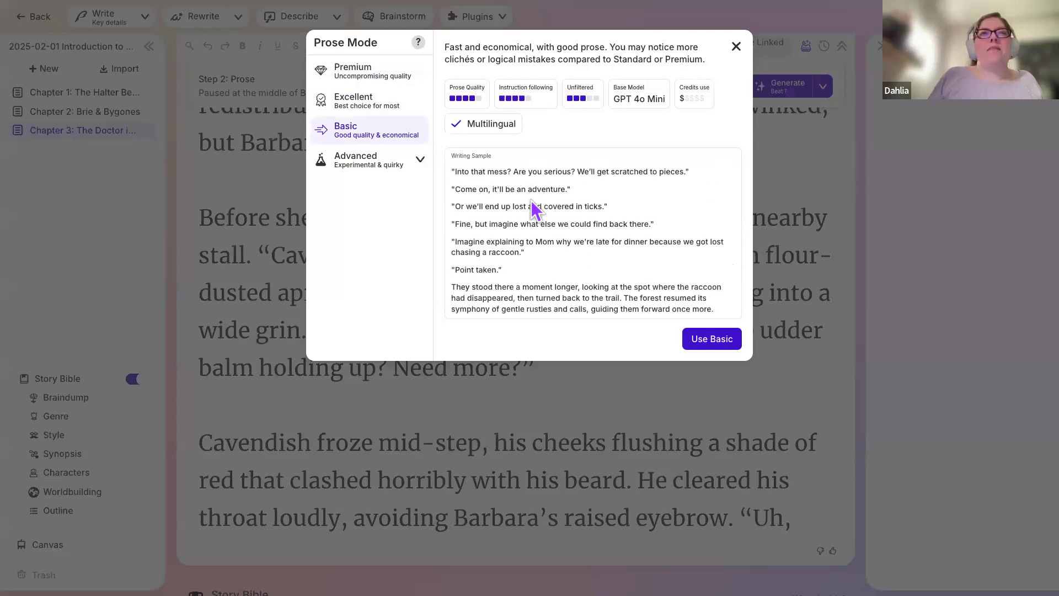
{"action": "scroll", "coordinate": [531, 200], "scroll_direction": "up", "scroll_amount": 10}
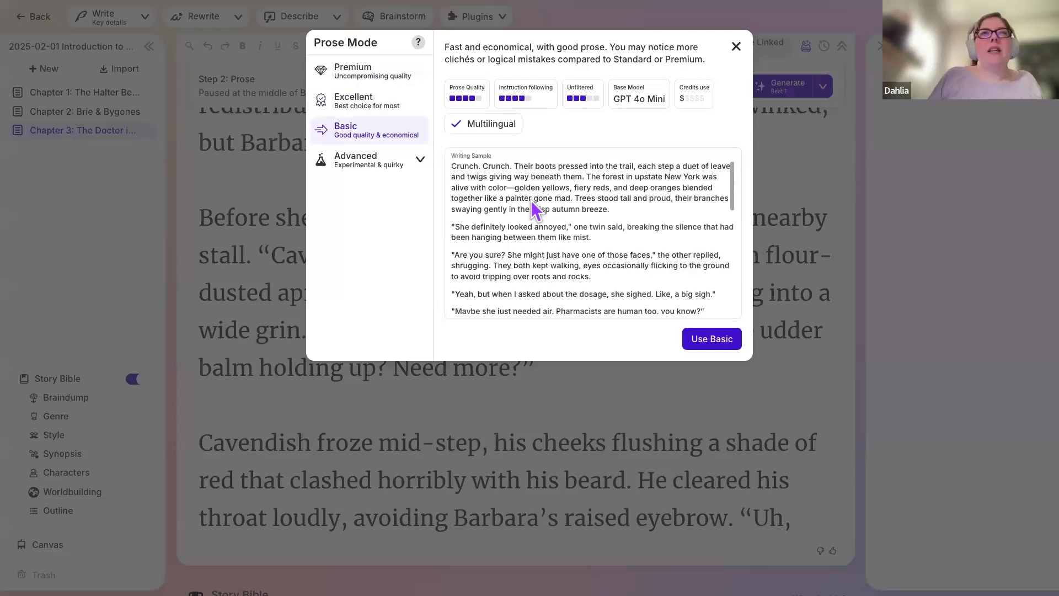
Compare the Premium, Excellent and Basic prose modes, and examine the experimental Mixtral 7B Instruct and Mistral Medium models.
{"action": "left_click", "coordinate": [356, 72]}
{"action": "left_click", "coordinate": [361, 102]}
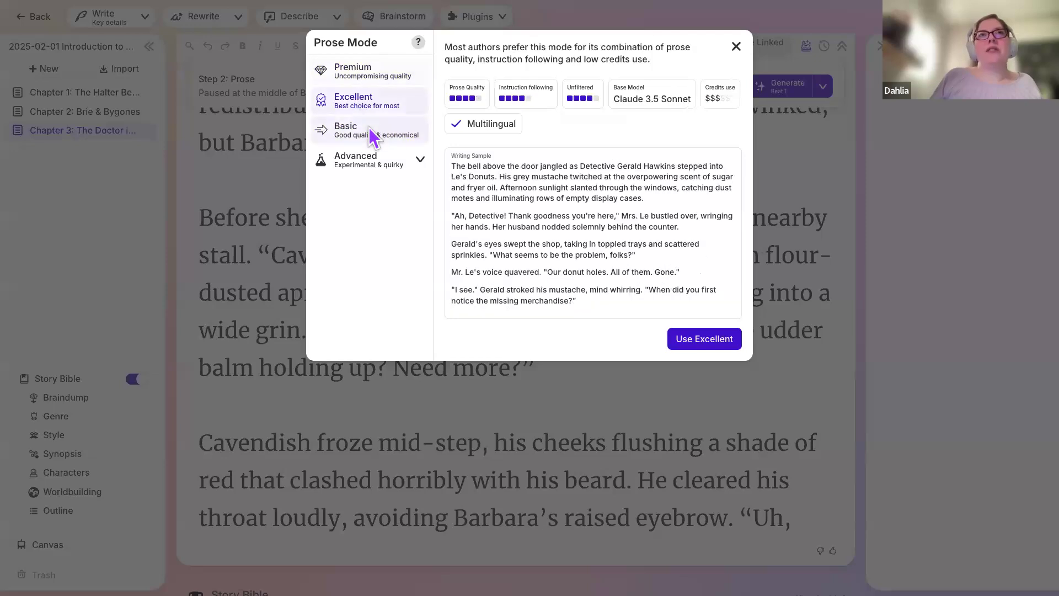
{"action": "left_click", "coordinate": [372, 131]}
{"action": "left_click", "coordinate": [423, 164]}
{"action": "scroll", "coordinate": [402, 234], "scroll_direction": "down", "scroll_amount": 5}
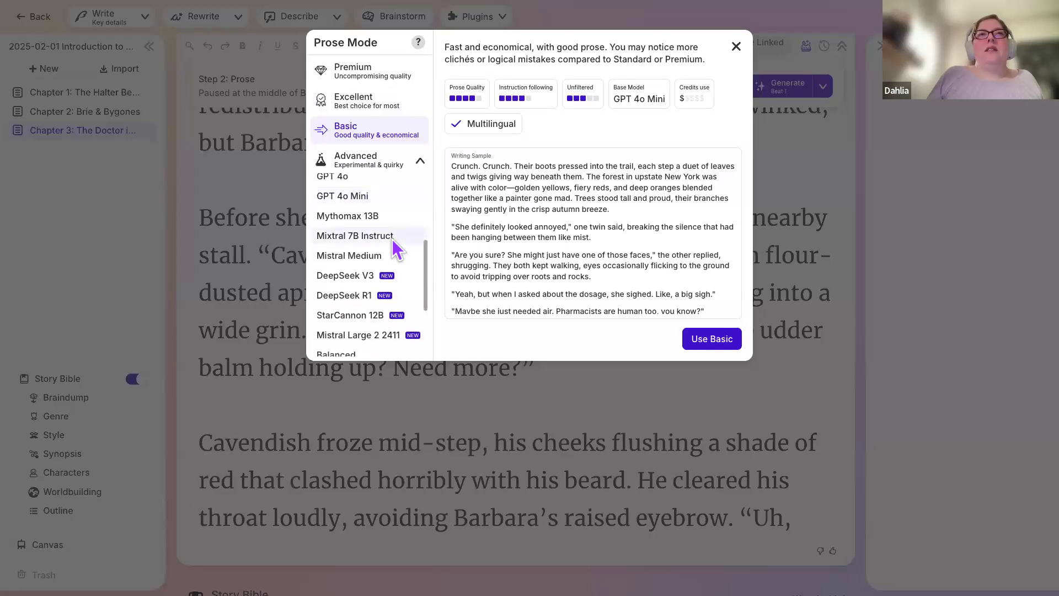
{"action": "left_click", "coordinate": [392, 238]}
{"action": "left_click", "coordinate": [389, 261]}
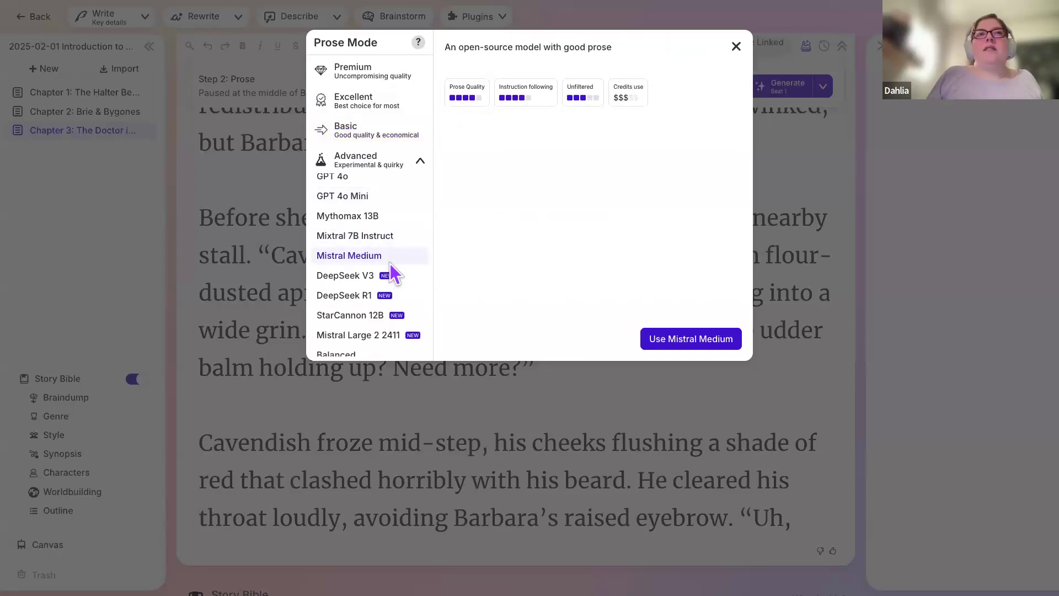
Look through the remaining advanced models and read the description of the retired Best Prose v1 mode.
{"action": "scroll", "coordinate": [389, 263], "scroll_direction": "down", "scroll_amount": 2}
{"action": "scroll", "coordinate": [389, 263], "scroll_direction": "down", "scroll_amount": 2}
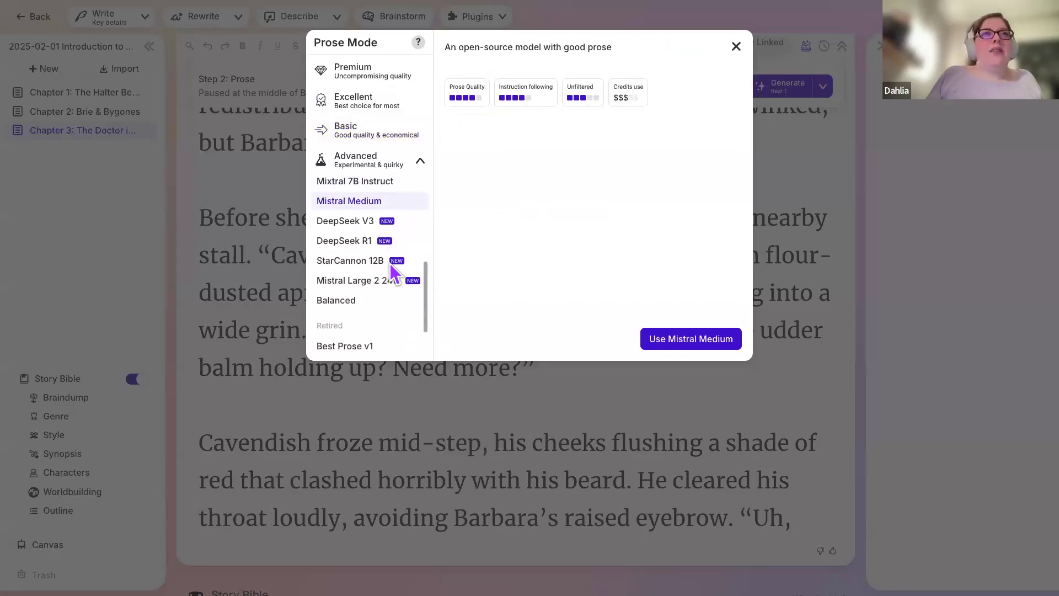
{"action": "left_click", "coordinate": [371, 329]}
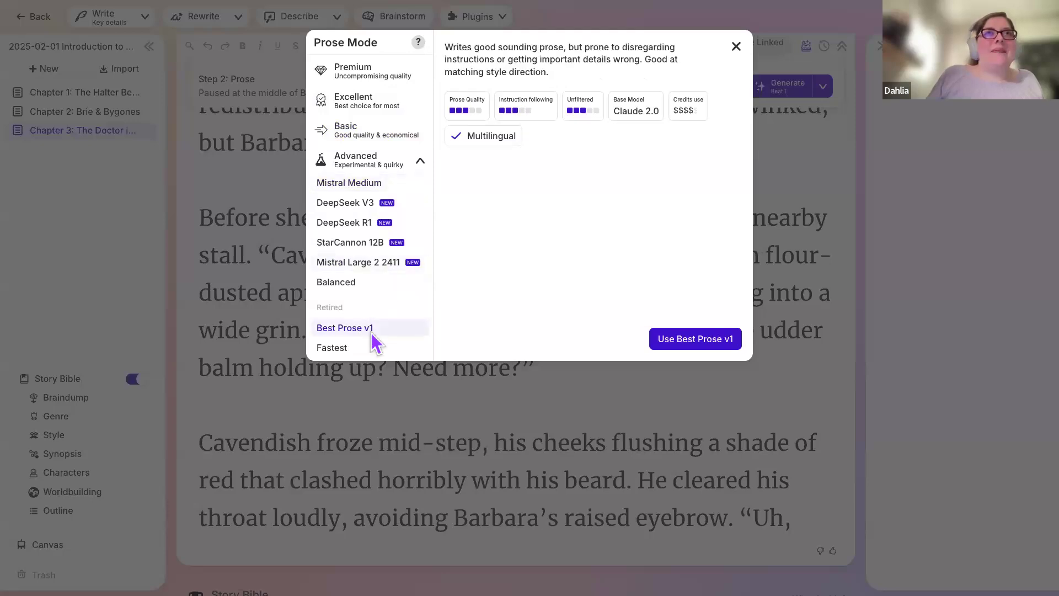
{"action": "scroll", "coordinate": [371, 333], "scroll_direction": "down", "scroll_amount": 2}
{"action": "scroll", "coordinate": [371, 332], "scroll_direction": "up", "scroll_amount": 4}
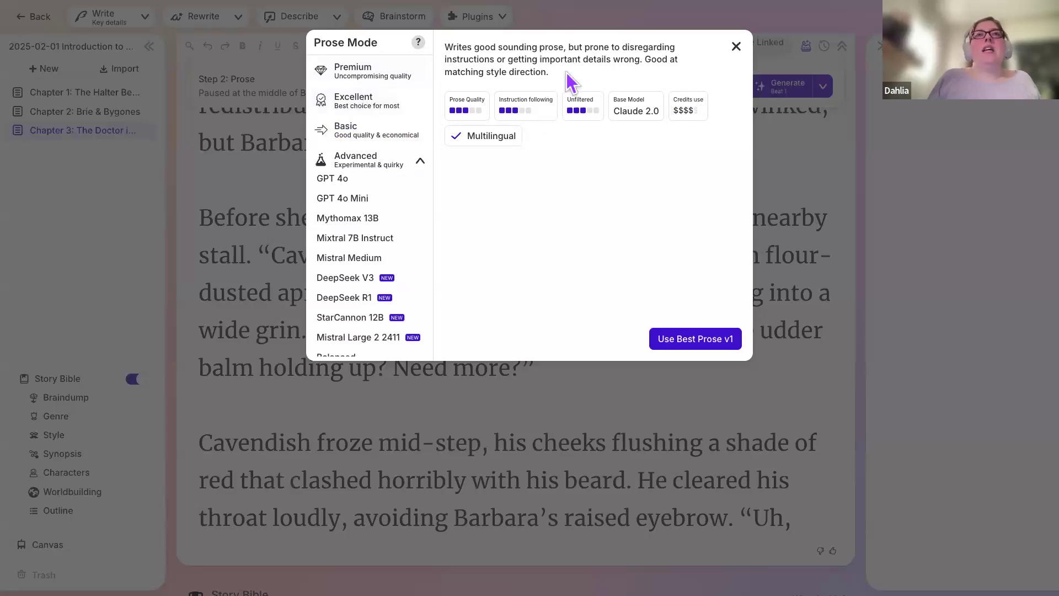
{"action": "left_click_drag", "start_coordinate": [550, 72], "coordinate": [447, 42]}
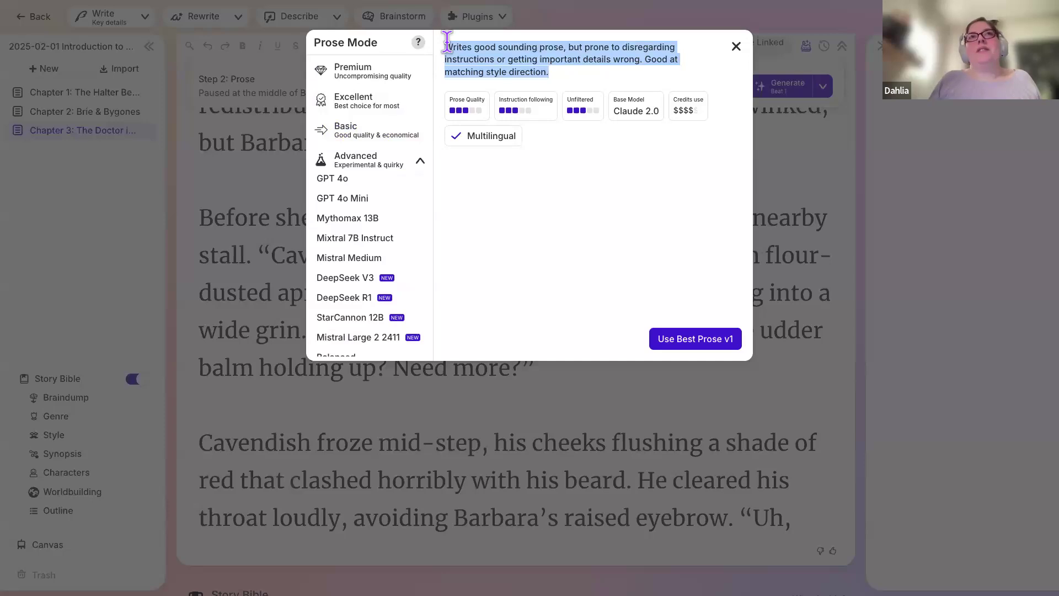
View the details of Mythomax 13B and DeepSeek V3, and close the prose mode chooser without applying a different mode.
{"action": "left_click", "coordinate": [368, 221]}
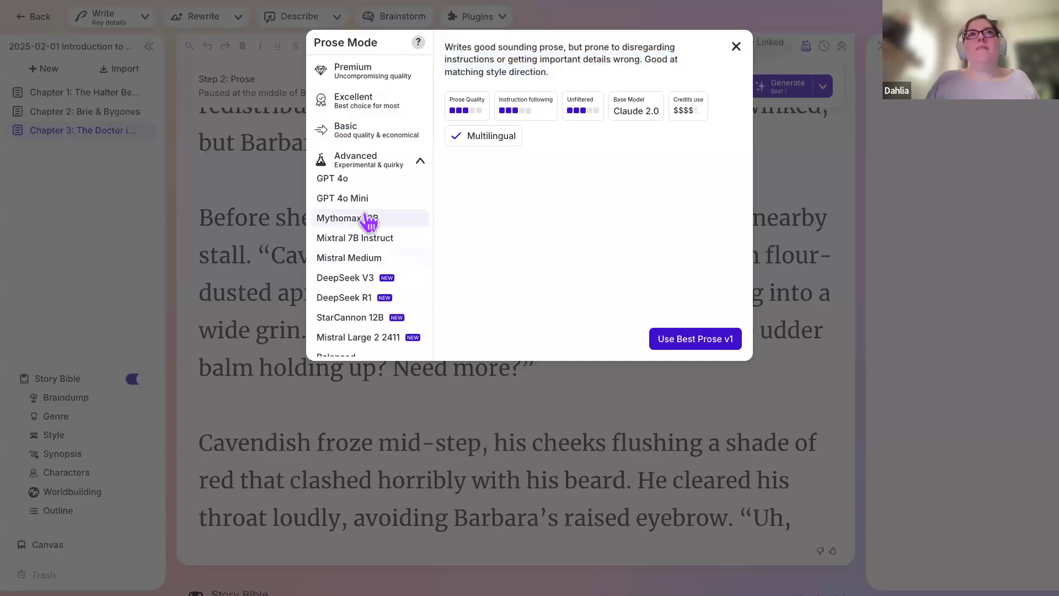
{"action": "scroll", "coordinate": [368, 220], "scroll_direction": "down", "scroll_amount": 3}
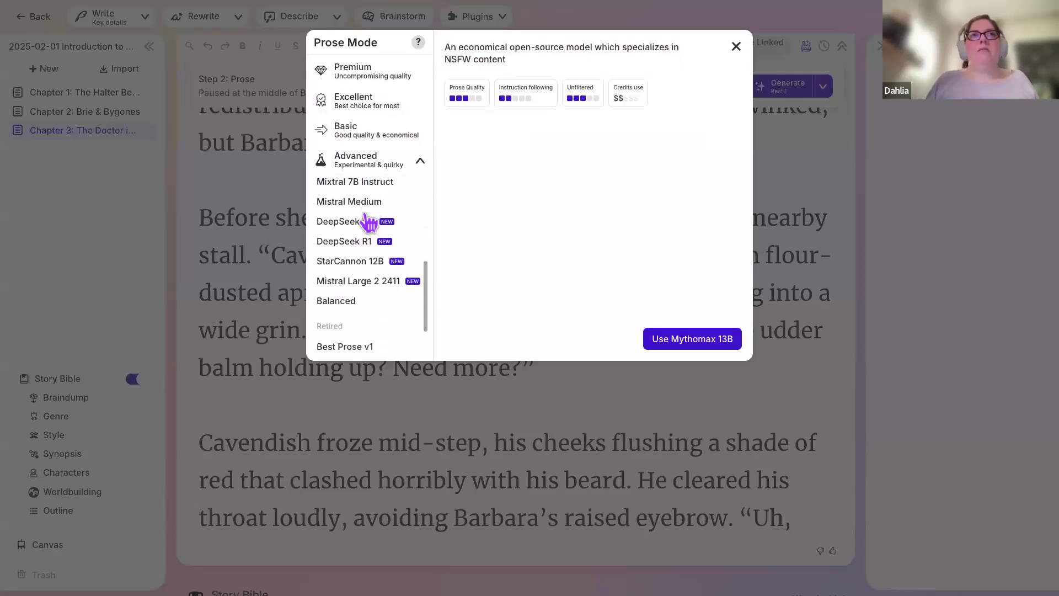
{"action": "left_click", "coordinate": [368, 220]}
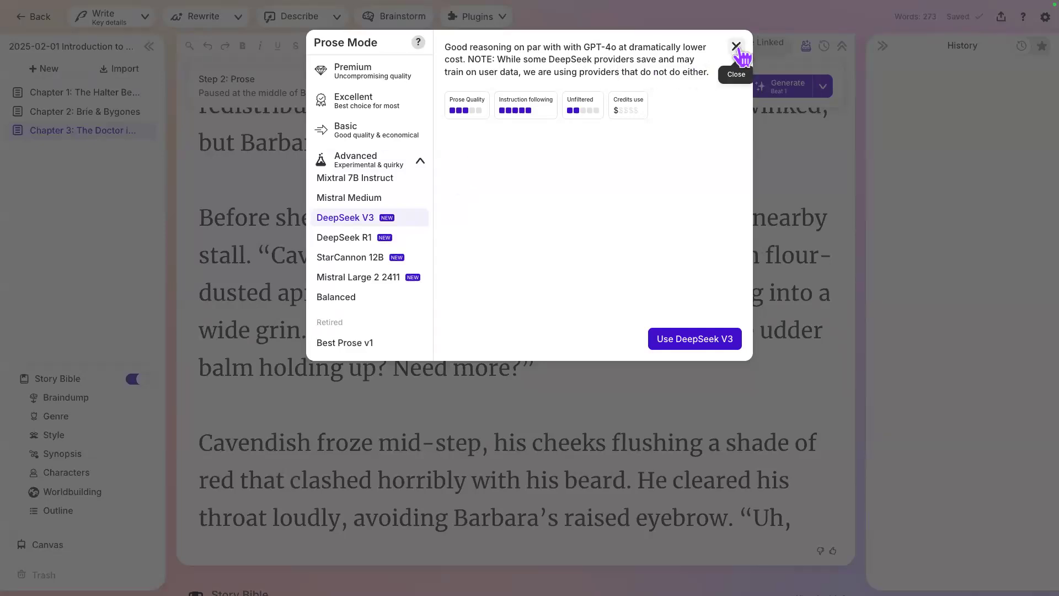
{"action": "left_click", "coordinate": [736, 46]}
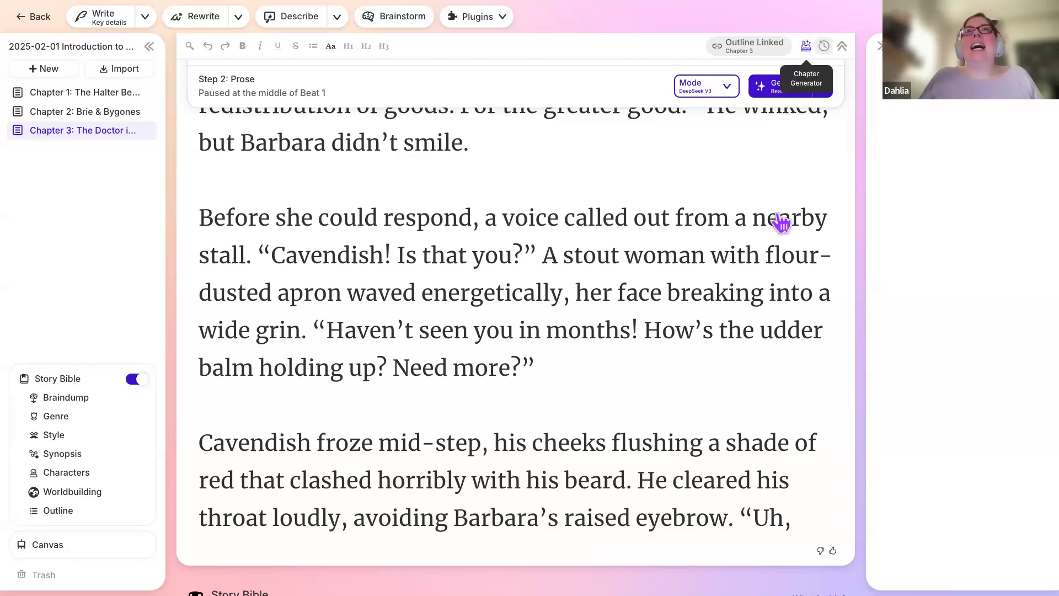
Hide and reopen the Chapter Generator at the start of Chapter 3 several times, leaving it open.
{"action": "scroll", "coordinate": [782, 221], "scroll_direction": "up", "scroll_amount": 8}
{"action": "scroll", "coordinate": [782, 221], "scroll_direction": "up", "scroll_amount": 10}
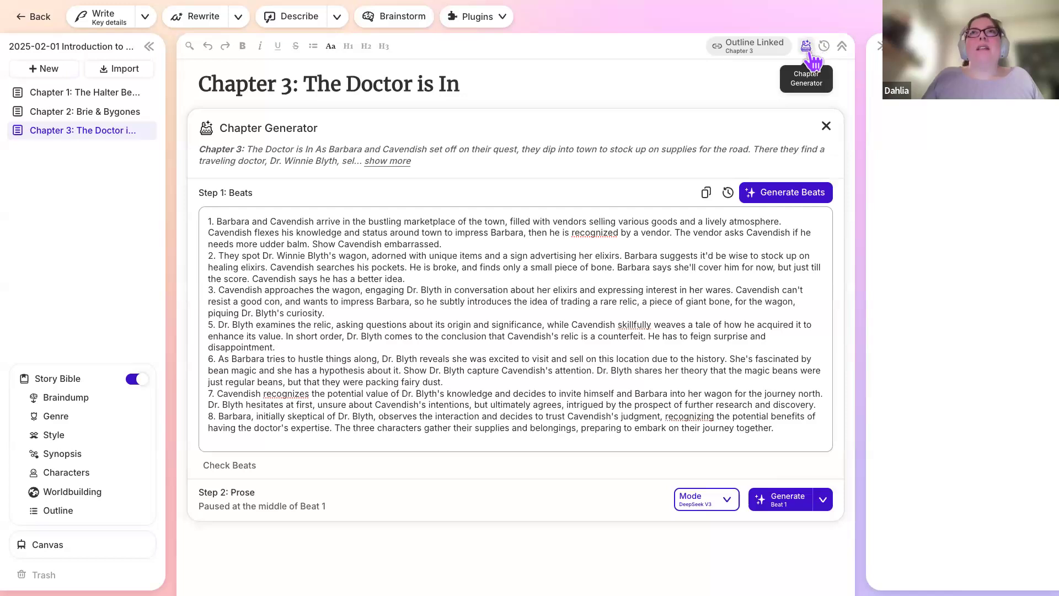
{"action": "left_click", "coordinate": [811, 55]}
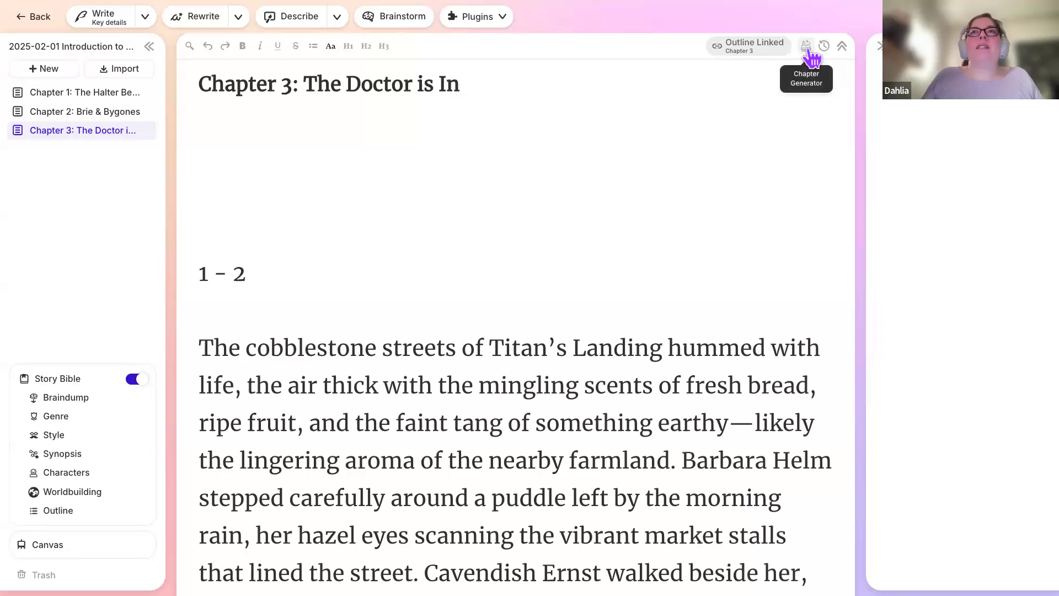
{"action": "left_click", "coordinate": [809, 52]}
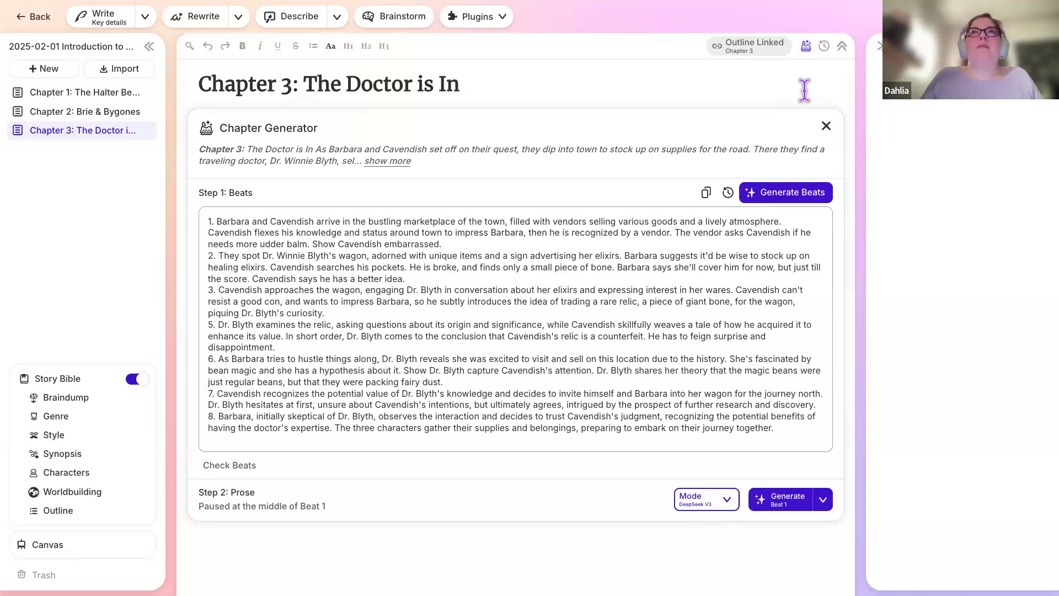
{"action": "left_click", "coordinate": [805, 48]}
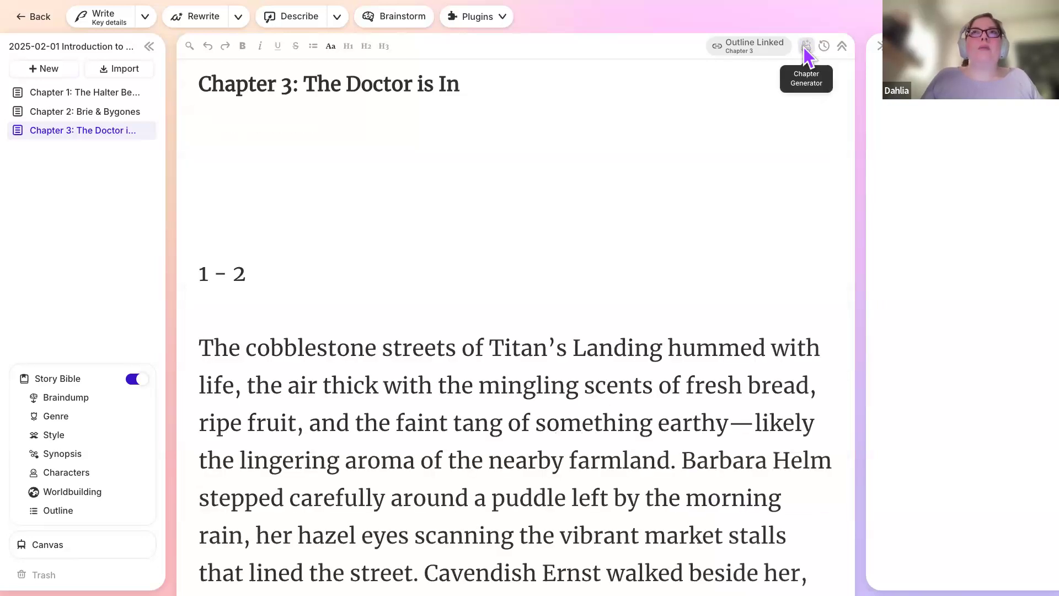
{"action": "left_click", "coordinate": [805, 48]}
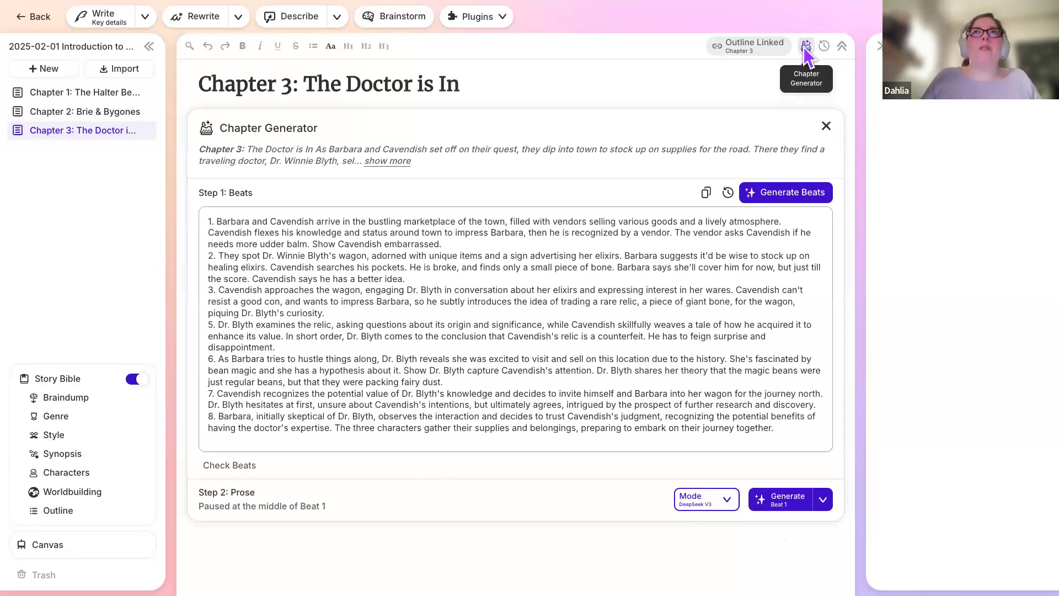
{"action": "left_click", "coordinate": [825, 125]}
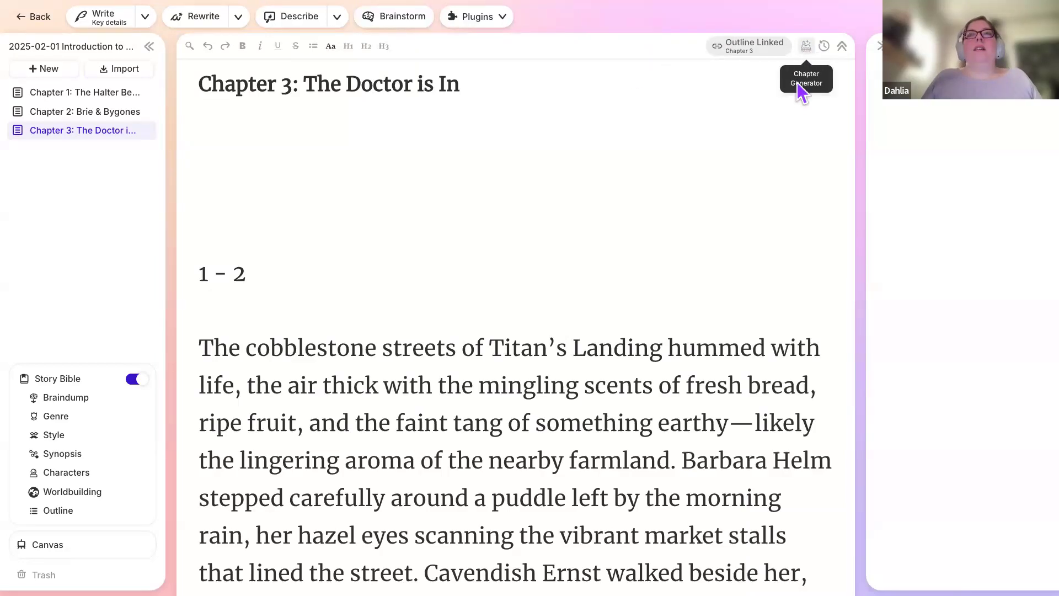
{"action": "left_click", "coordinate": [806, 48]}
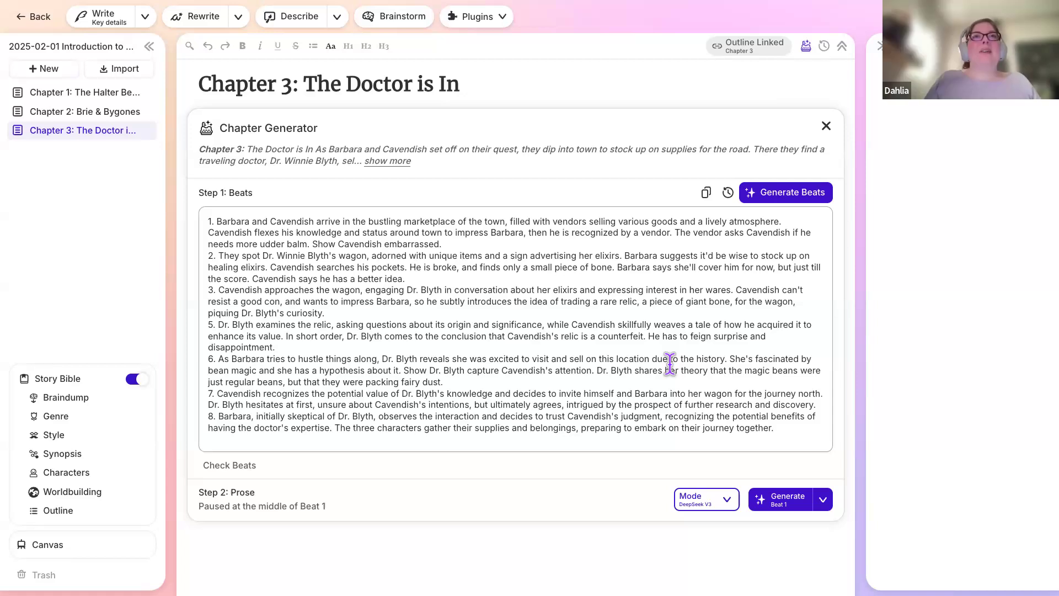
Select the "1 – 2" beat heading above the generated Chapter 3 prose.
{"action": "scroll", "coordinate": [593, 287], "scroll_direction": "down", "scroll_amount": 8}
{"action": "scroll", "coordinate": [593, 286], "scroll_direction": "down", "scroll_amount": 3}
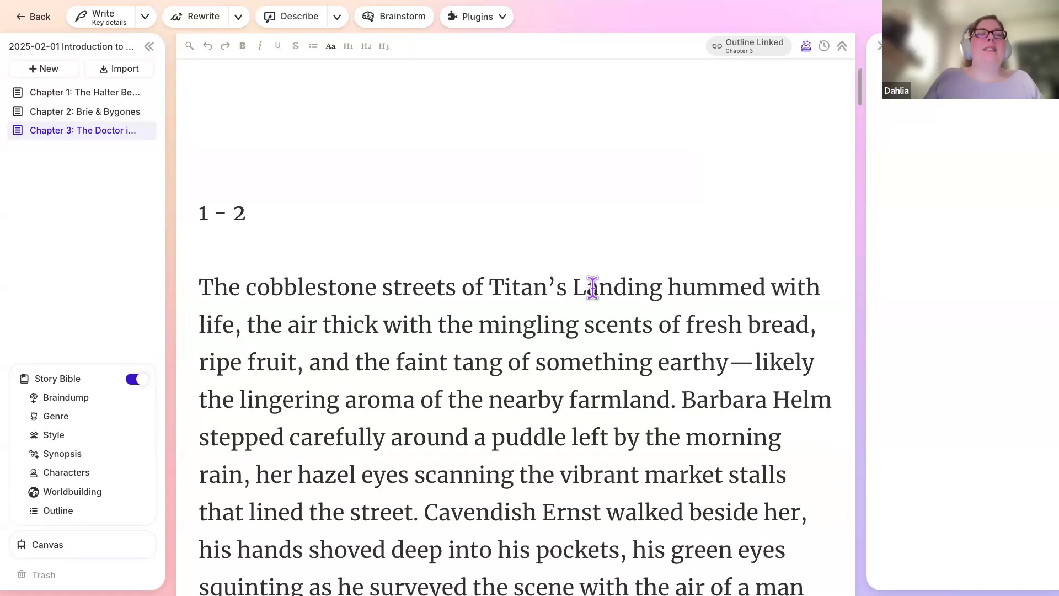
{"action": "scroll", "coordinate": [592, 287], "scroll_direction": "up", "scroll_amount": 15}
{"action": "scroll", "coordinate": [592, 285], "scroll_direction": "up", "scroll_amount": 2}
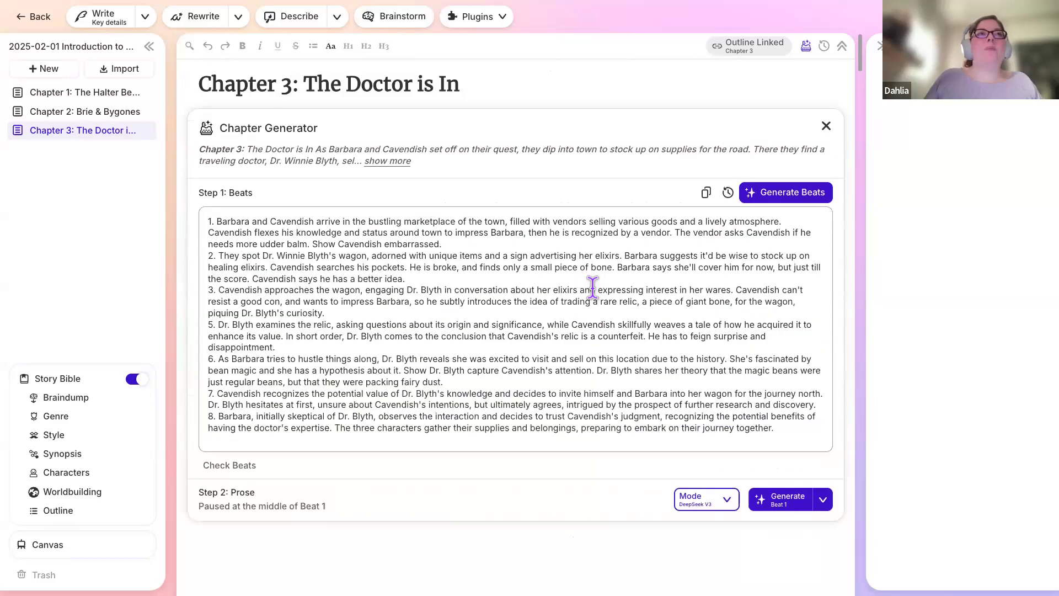
{"action": "scroll", "coordinate": [591, 286], "scroll_direction": "down", "scroll_amount": 6}
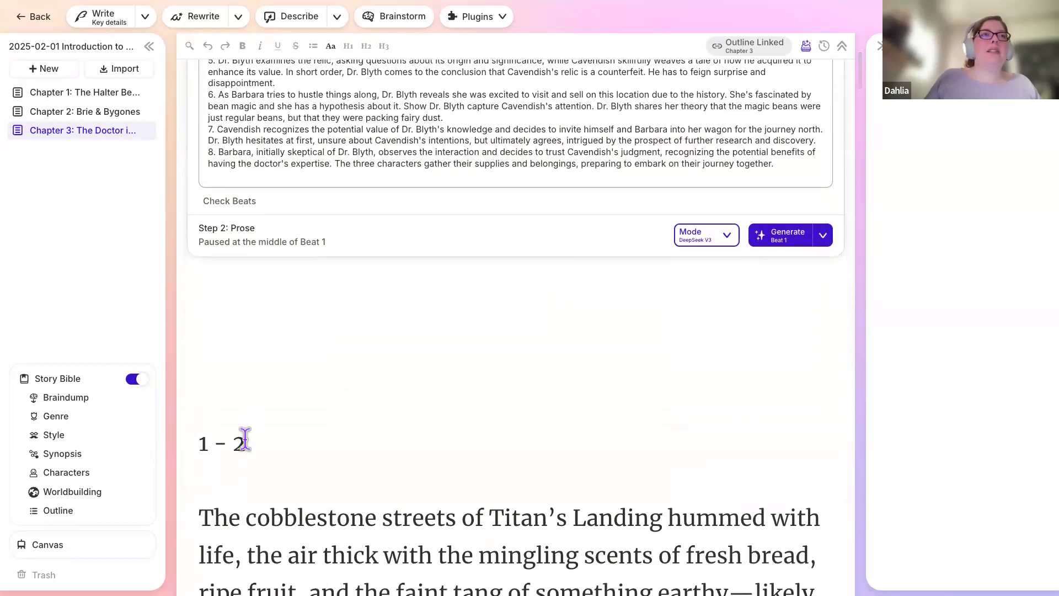
{"action": "left_click_drag", "start_coordinate": [241, 443], "coordinate": [187, 443]}
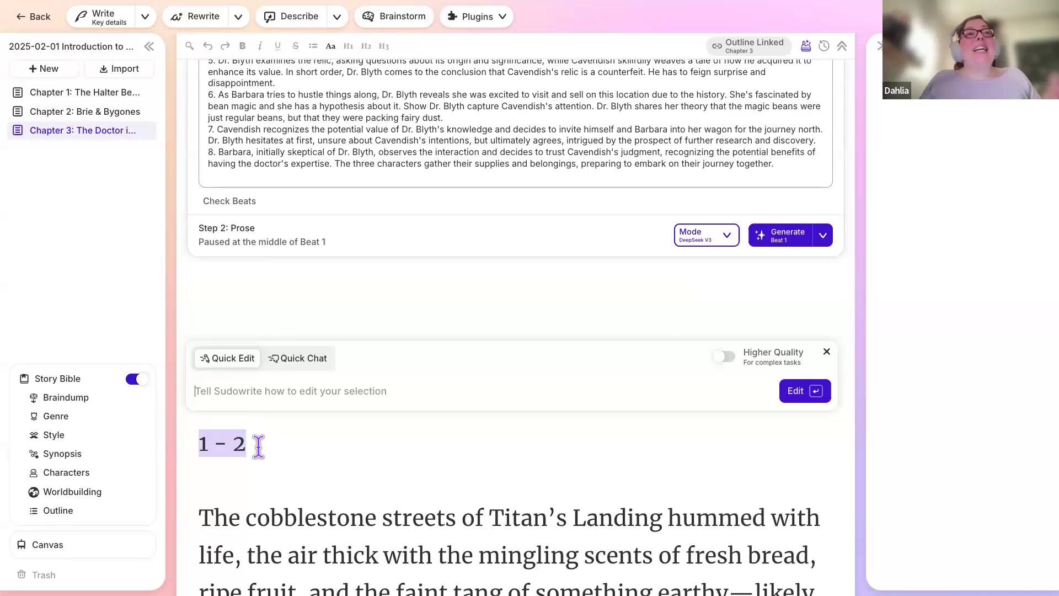
Compare the Quick Edit and Quick Chat prompts for the "1 – 2" heading, then close the prompt and deselect the heading.
{"action": "left_click_drag", "start_coordinate": [259, 446], "coordinate": [201, 446]}
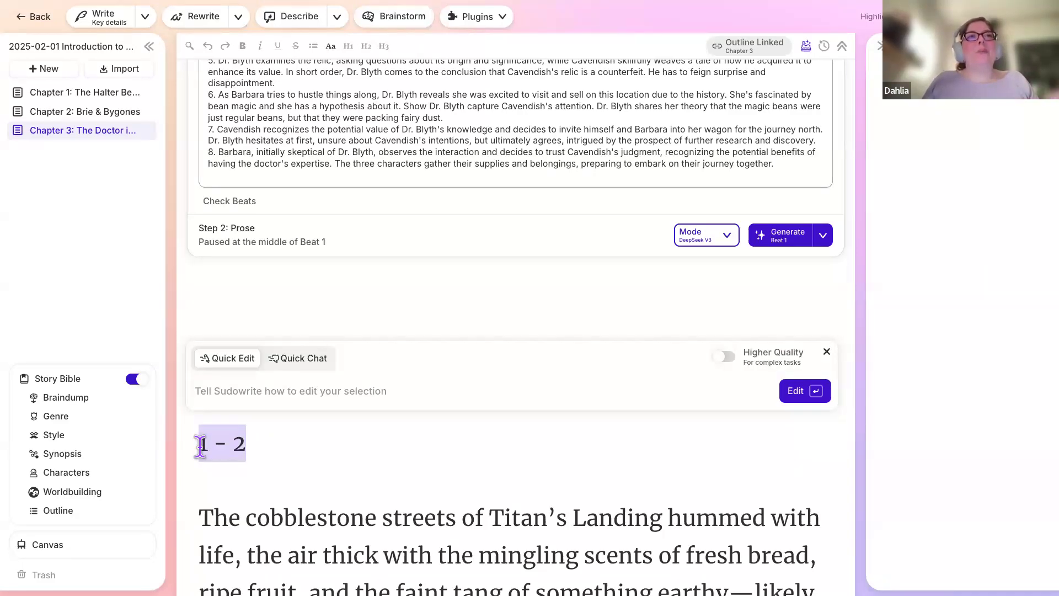
{"action": "scroll", "coordinate": [251, 496], "scroll_direction": "down", "scroll_amount": 2}
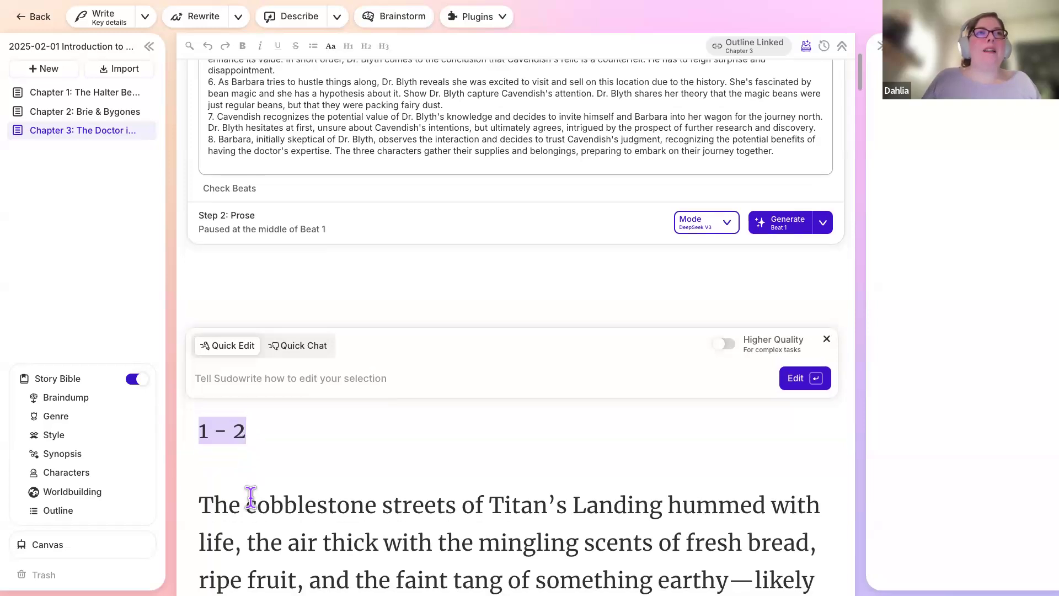
{"action": "scroll", "coordinate": [251, 496], "scroll_direction": "down", "scroll_amount": 2}
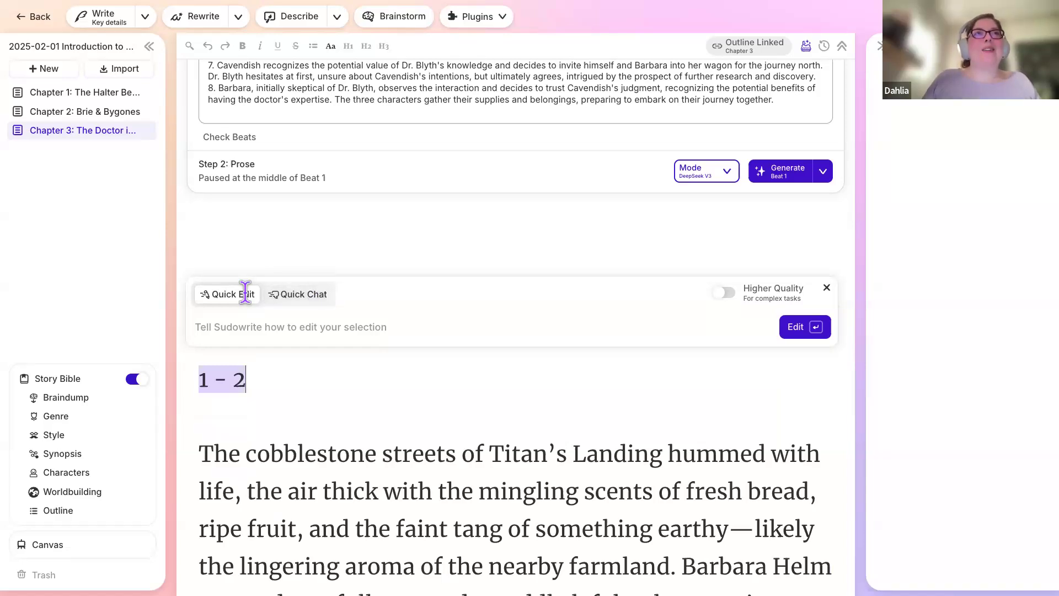
{"action": "left_click", "coordinate": [288, 292]}
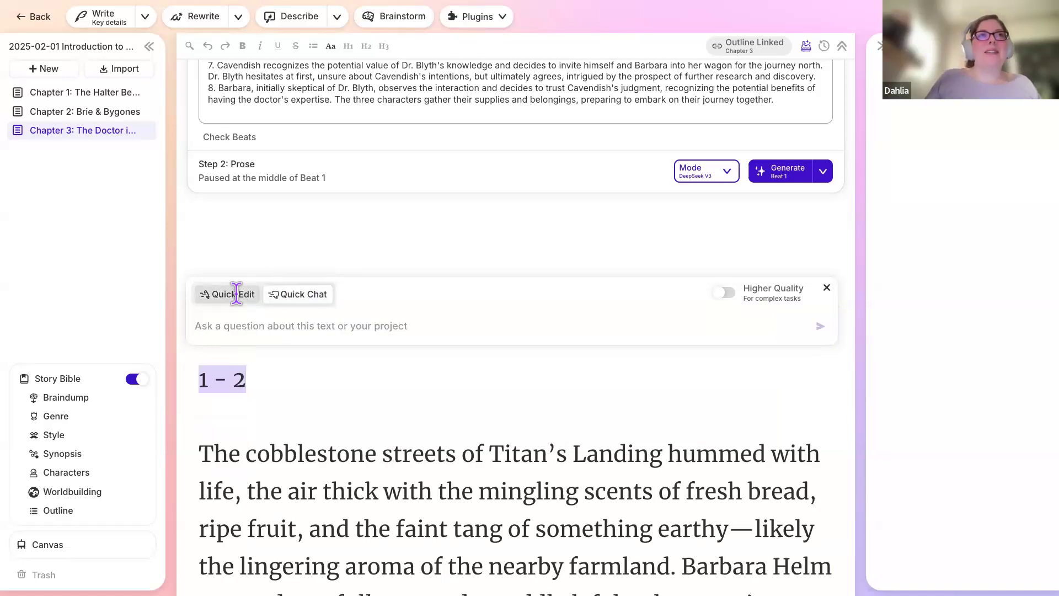
{"action": "left_click", "coordinate": [237, 293]}
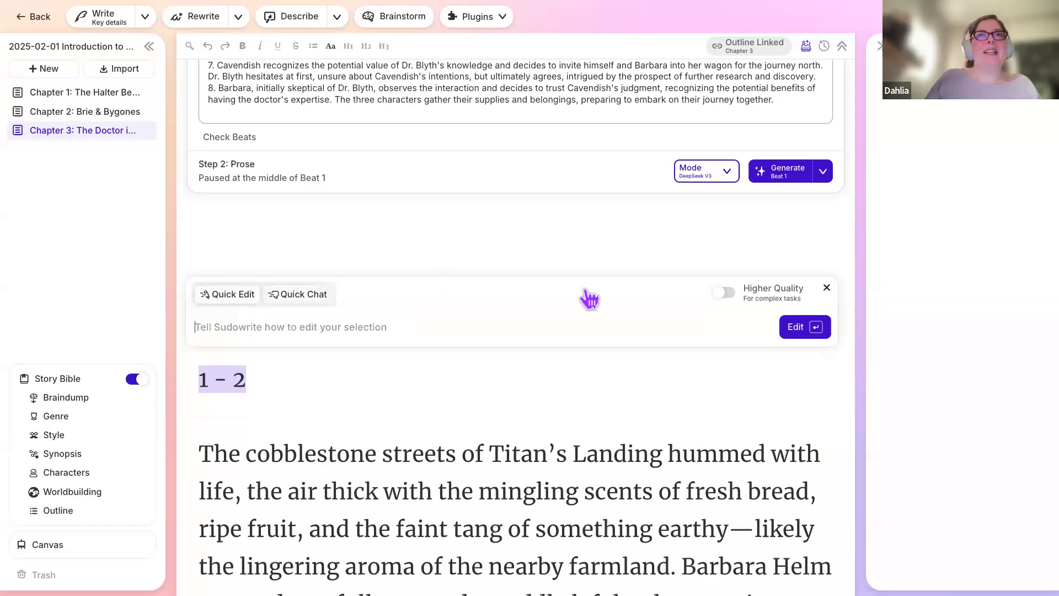
{"action": "left_click", "coordinate": [826, 287]}
{"action": "left_click", "coordinate": [448, 358]}
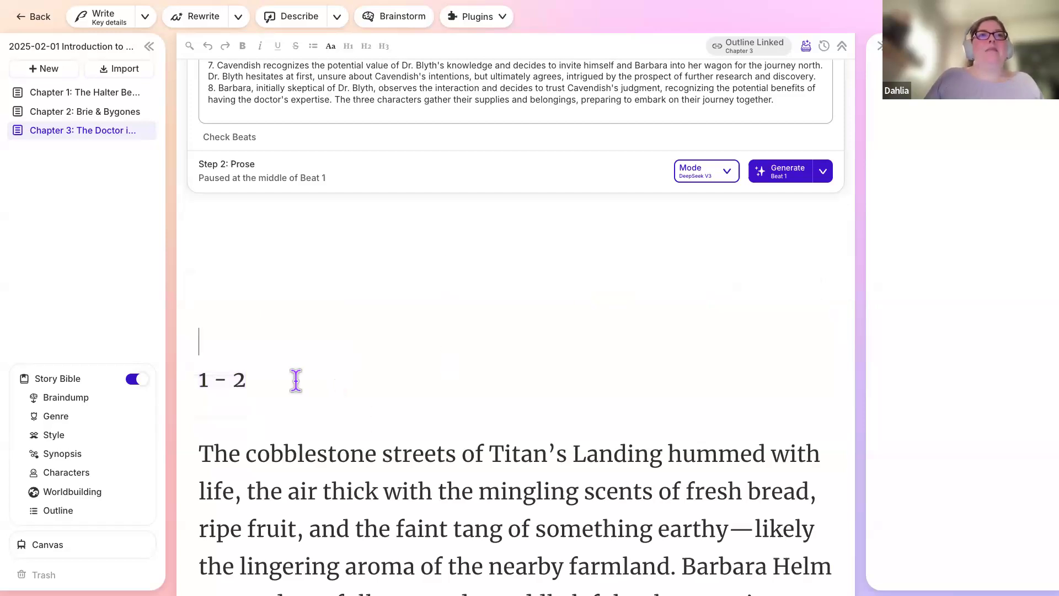
Select the "1 – 2" heading again, and open, close and reopen Quick Edit for it.
{"action": "triple_click", "coordinate": [182, 370]}
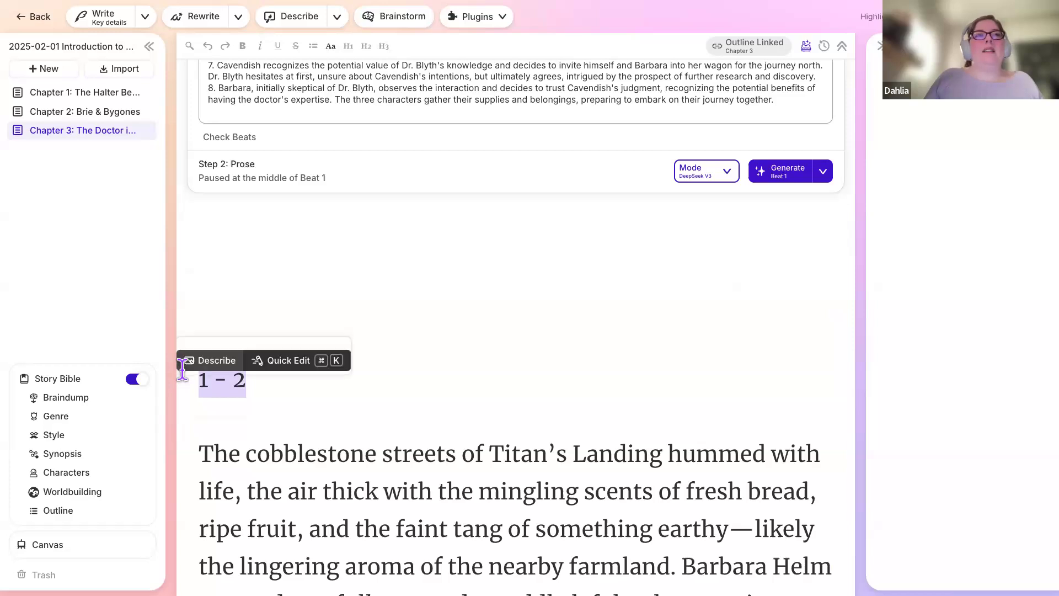
{"action": "left_click", "coordinate": [300, 363]}
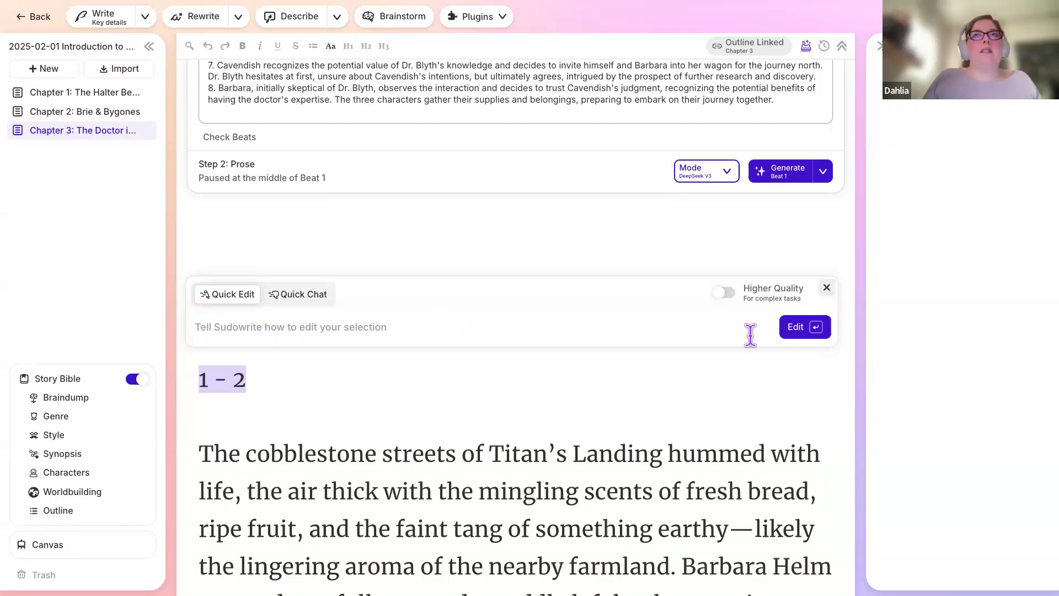
{"action": "key", "text": "Escape"}
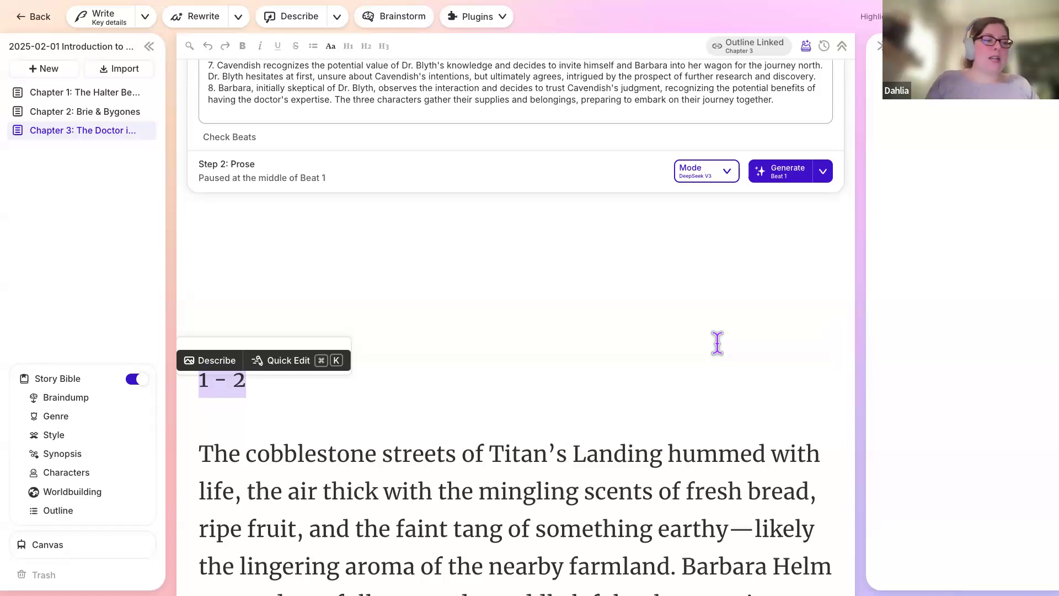
{"action": "key", "text": "super+k"}
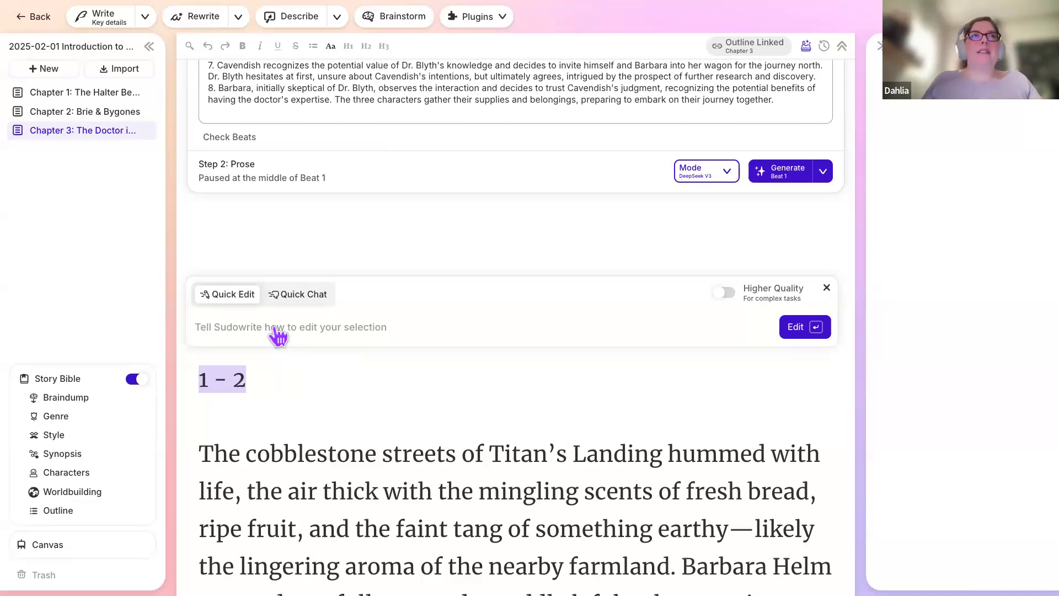
View Quick Chat with Higher Quality switched on and off, return to Quick Edit, and close the prompt.
{"action": "left_click", "coordinate": [310, 304]}
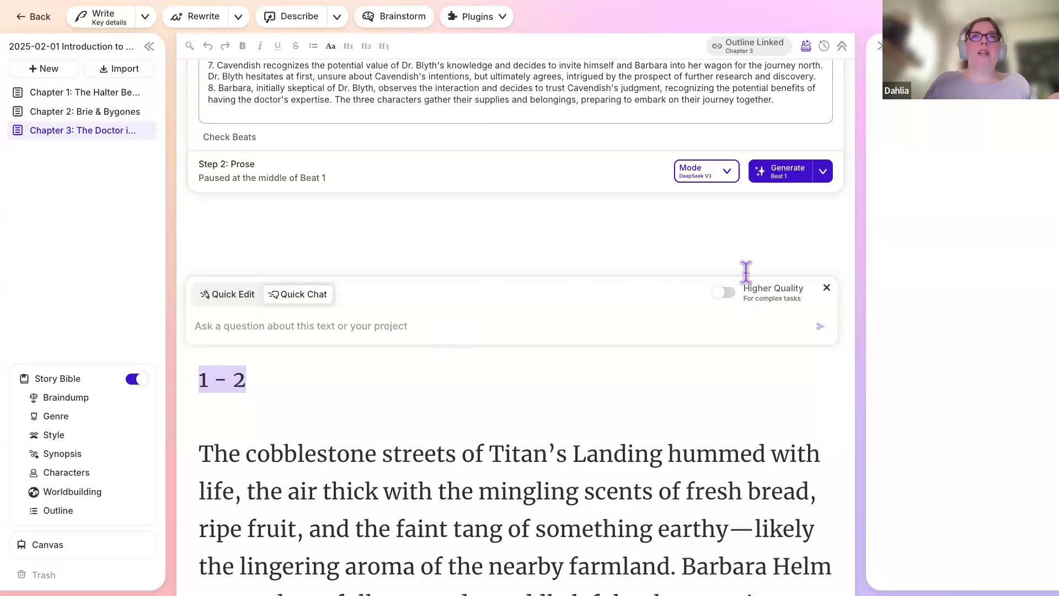
{"action": "left_click", "coordinate": [731, 296]}
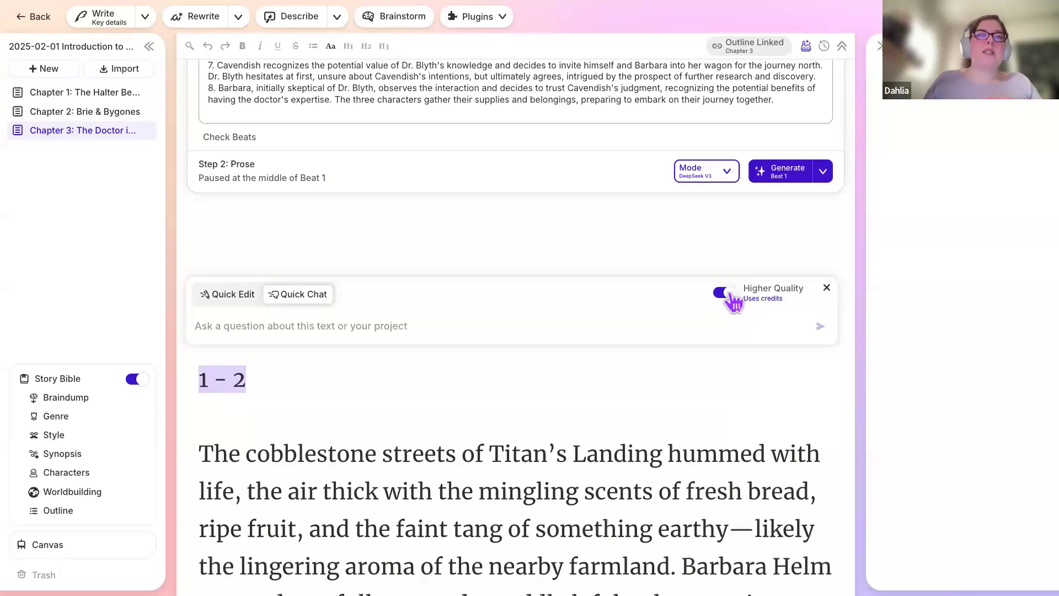
{"action": "left_click", "coordinate": [731, 297]}
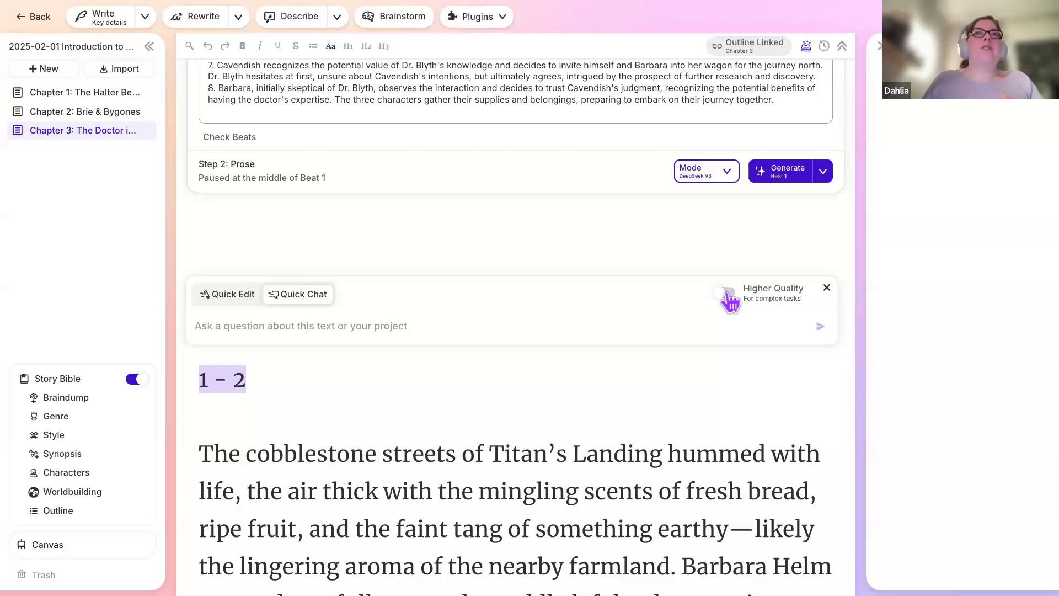
{"action": "left_click", "coordinate": [237, 294]}
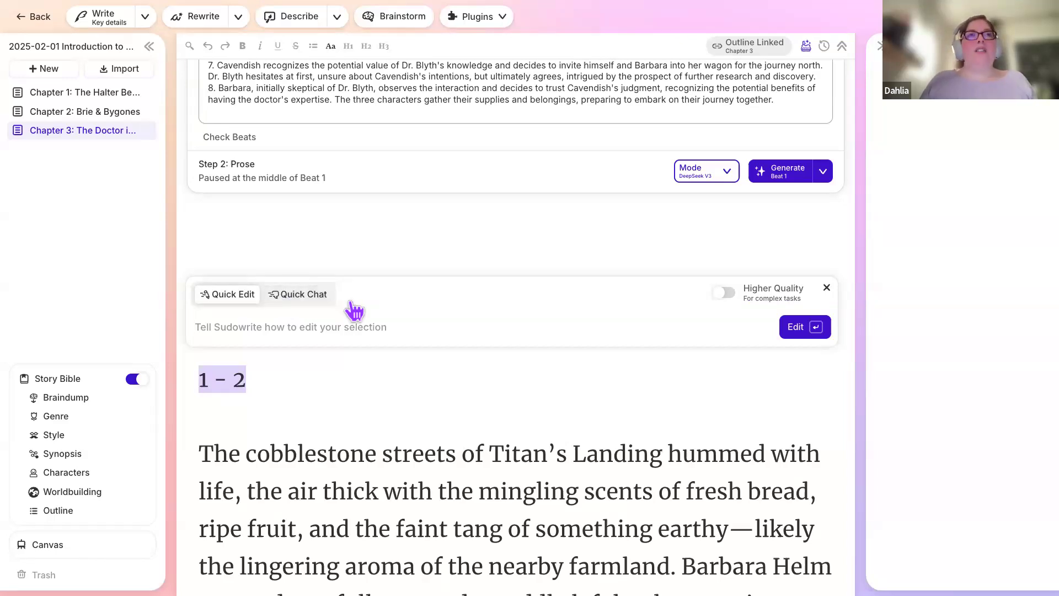
{"action": "left_click", "coordinate": [827, 287]}
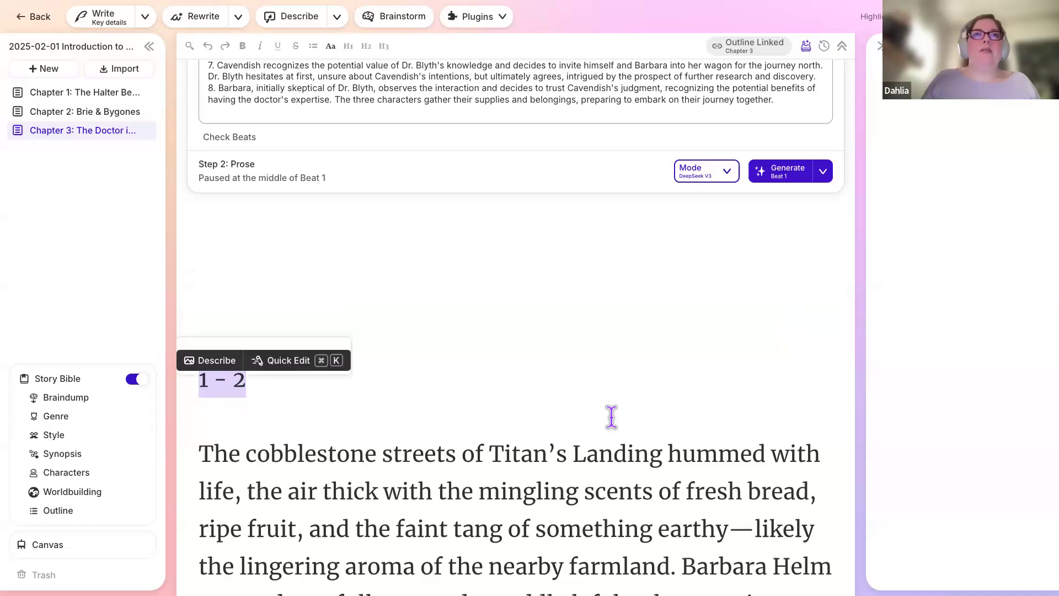
{"action": "left_click", "coordinate": [585, 428]}
Select the opening sentence of the Chapter 3 prose and view the number-of-cards choices for Rewrite.
{"action": "scroll", "coordinate": [582, 426], "scroll_direction": "down", "scroll_amount": 1}
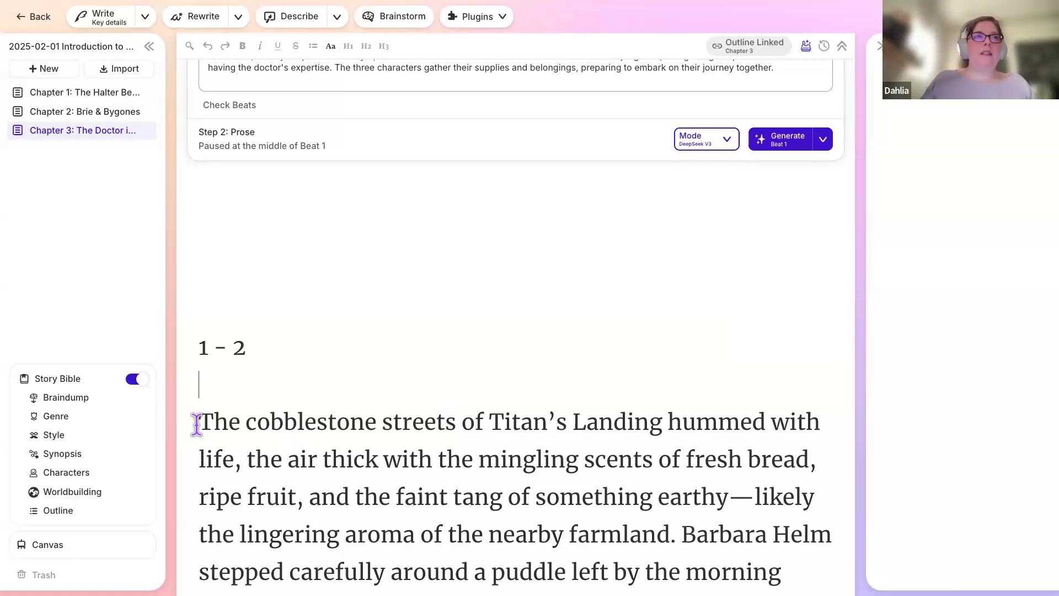
{"action": "left_click_drag", "start_coordinate": [191, 423], "coordinate": [677, 530]}
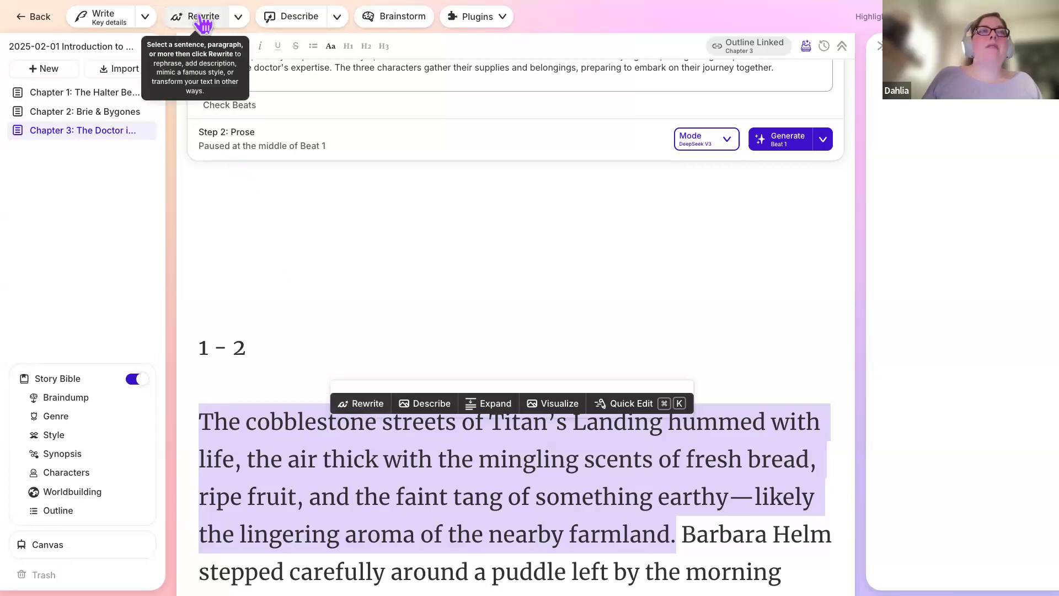
{"action": "left_click", "coordinate": [246, 23]}
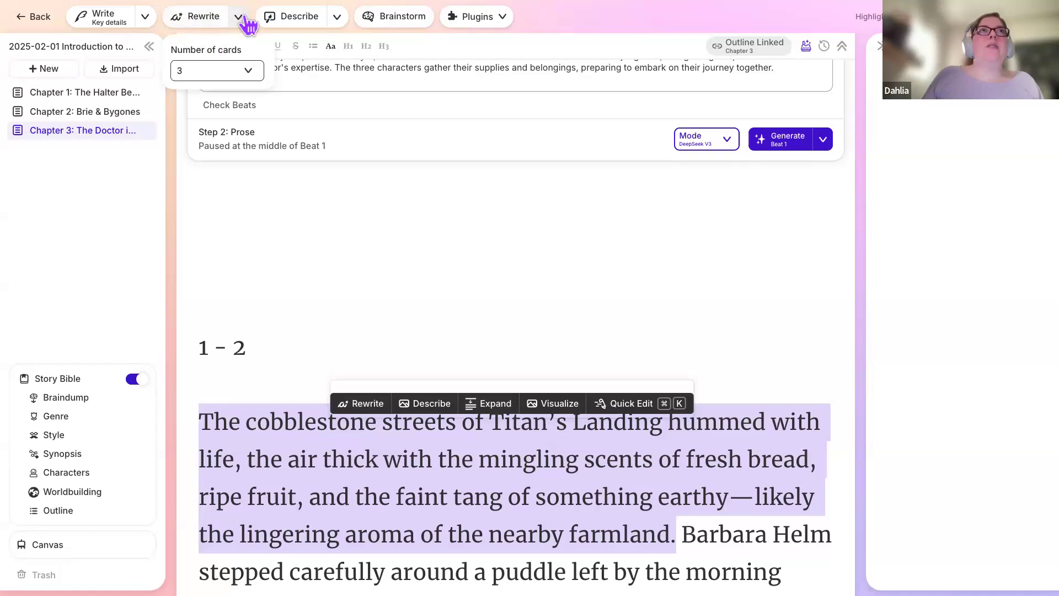
{"action": "left_click", "coordinate": [246, 23]}
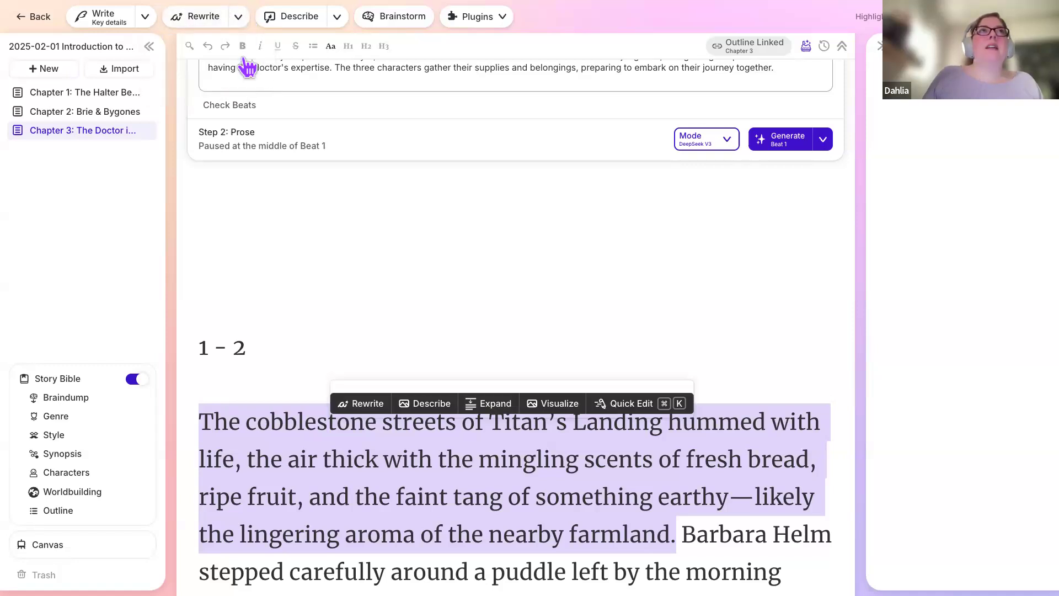
{"action": "left_click", "coordinate": [239, 18]}
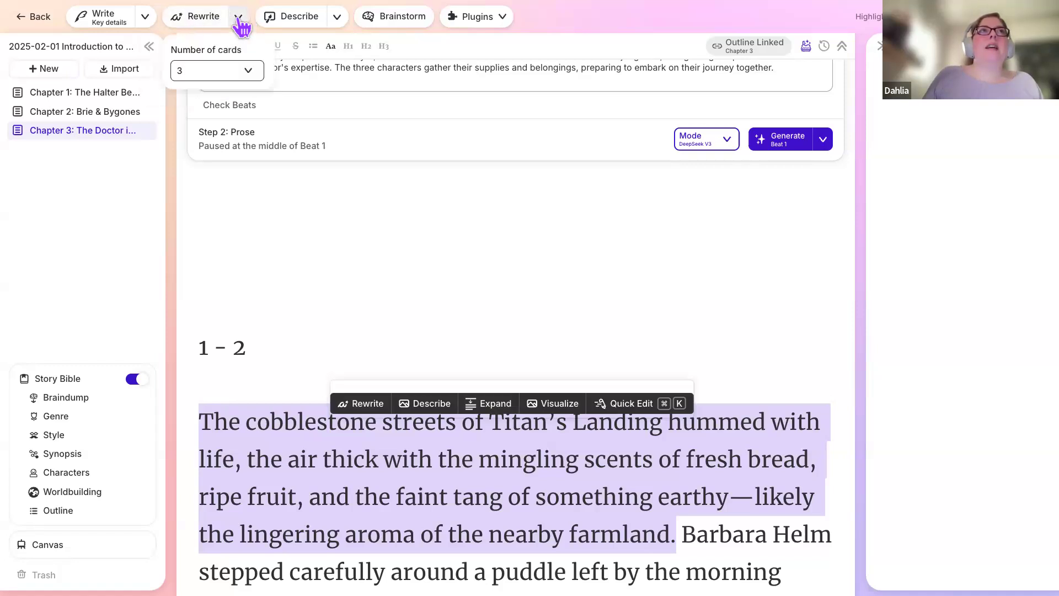
{"action": "left_click", "coordinate": [248, 70]}
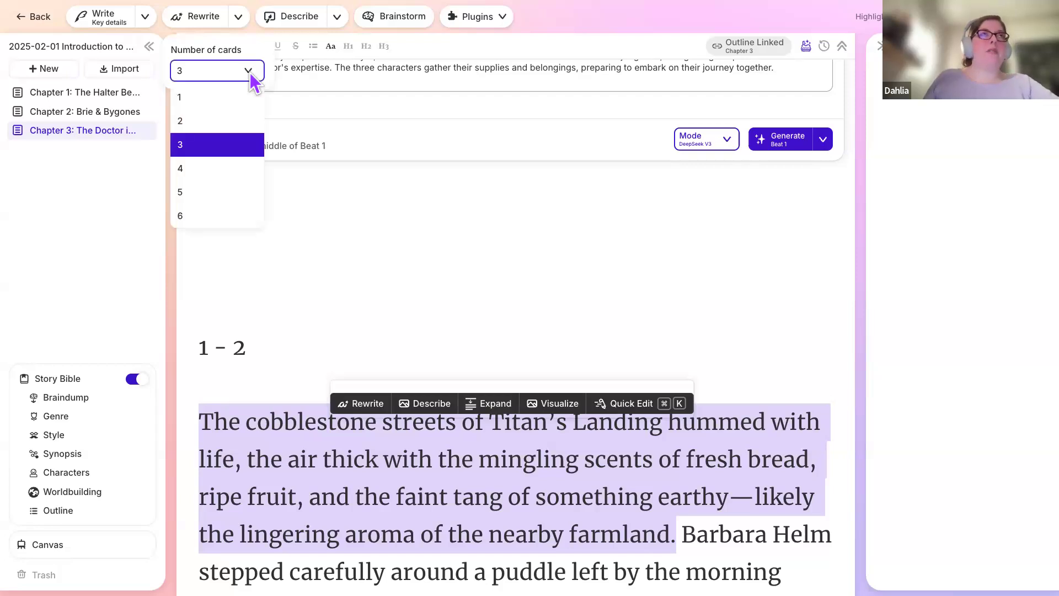
{"action": "left_click", "coordinate": [249, 72]}
{"action": "left_click", "coordinate": [243, 23]}
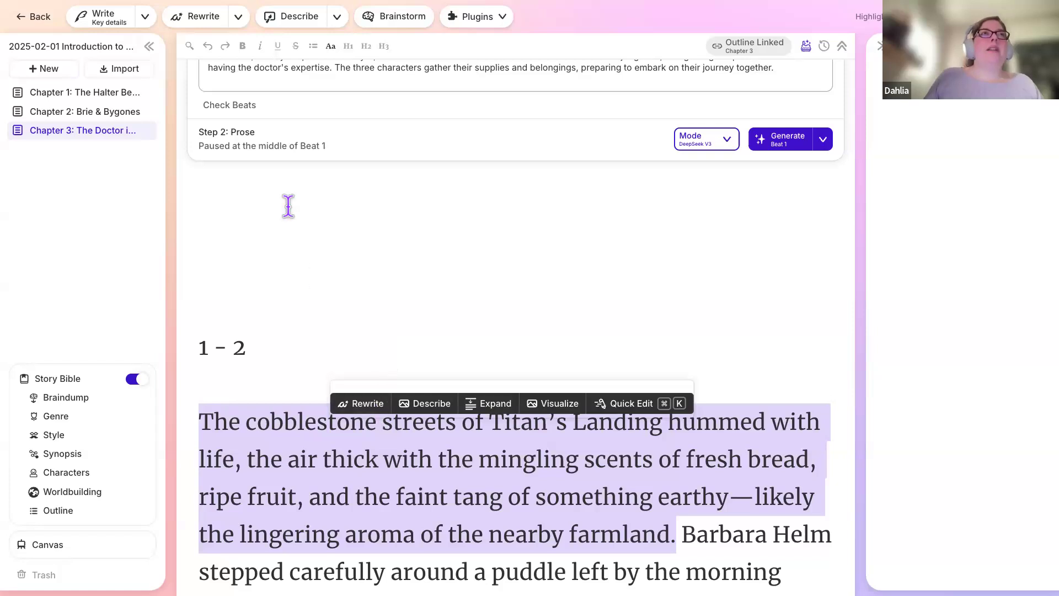
Rewrite the selected opening sentence using the More descriptive option.
{"action": "left_click", "coordinate": [371, 409]}
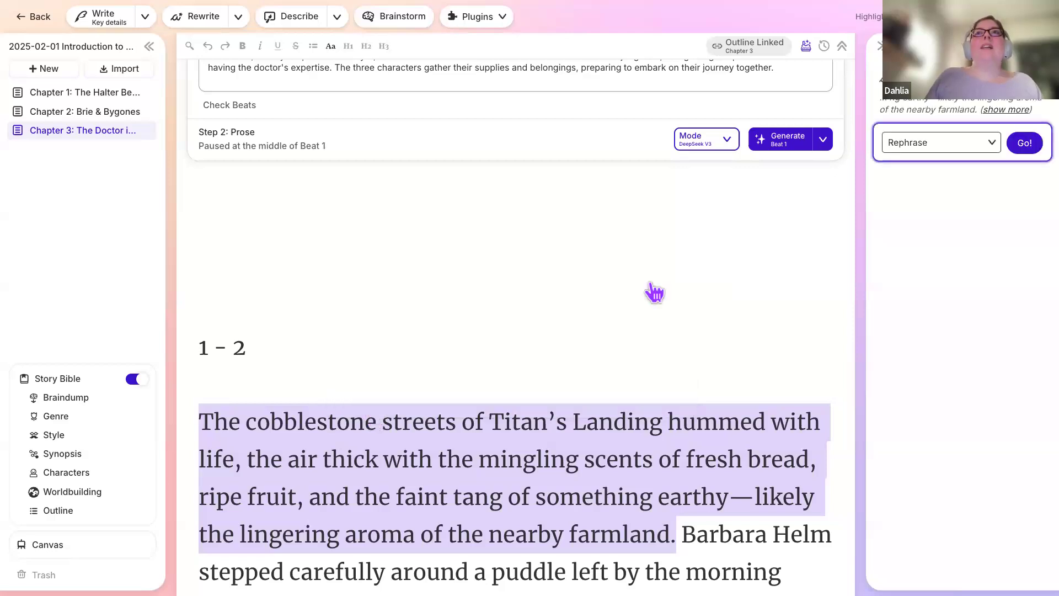
{"action": "left_click", "coordinate": [950, 144]}
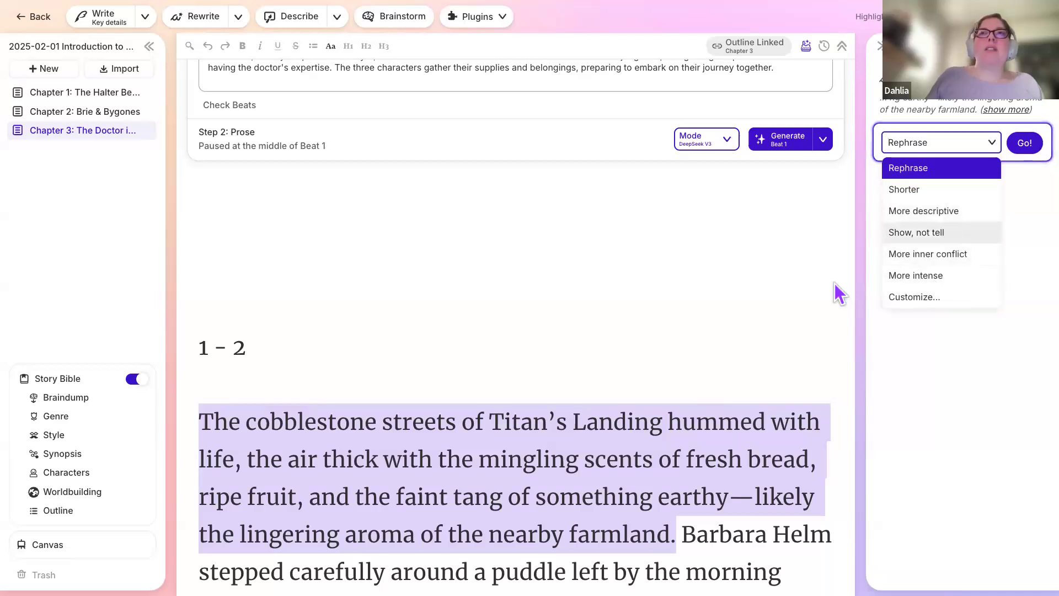
{"action": "left_click", "coordinate": [941, 210]}
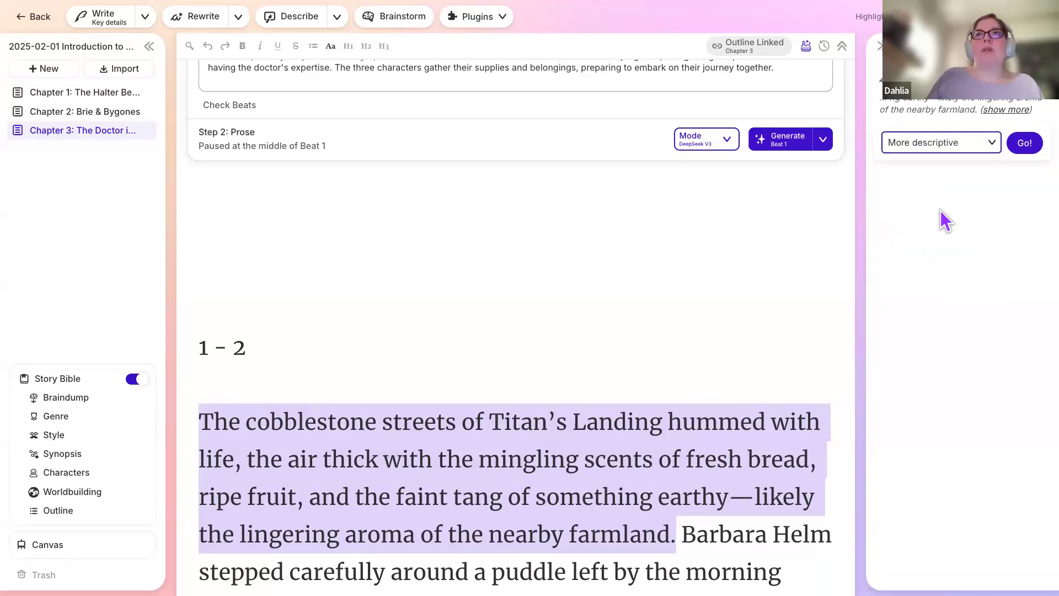
{"action": "left_click", "coordinate": [1023, 147]}
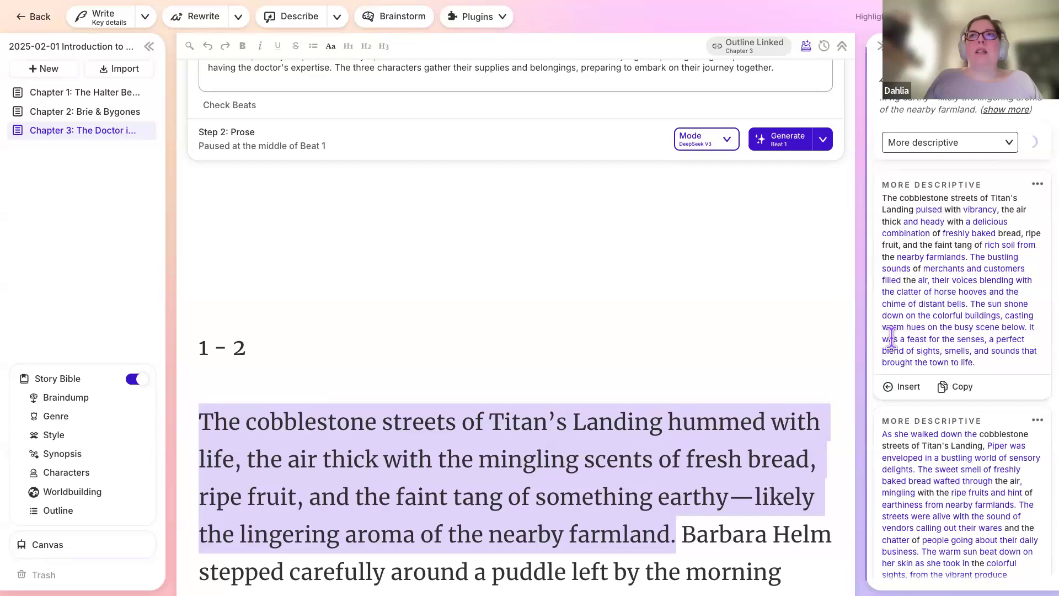
Review the More descriptive rewrites, highlighting the first card's opening phrase and the words "pulsed" and "vibrancy" to compare them with the original.
{"action": "scroll", "coordinate": [929, 311], "scroll_direction": "down", "scroll_amount": 6}
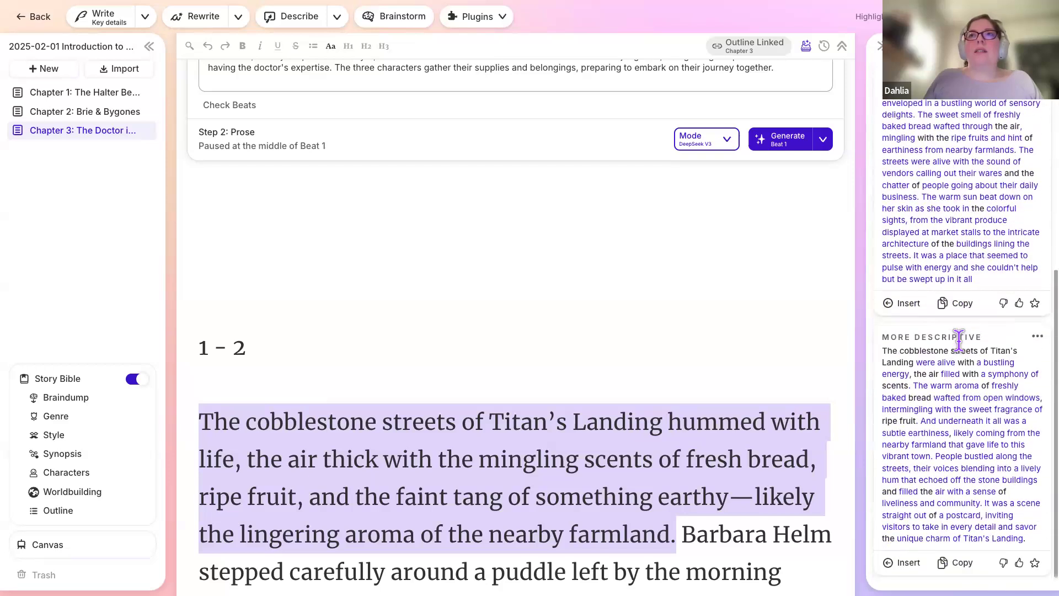
{"action": "scroll", "coordinate": [958, 336], "scroll_direction": "up", "scroll_amount": 6}
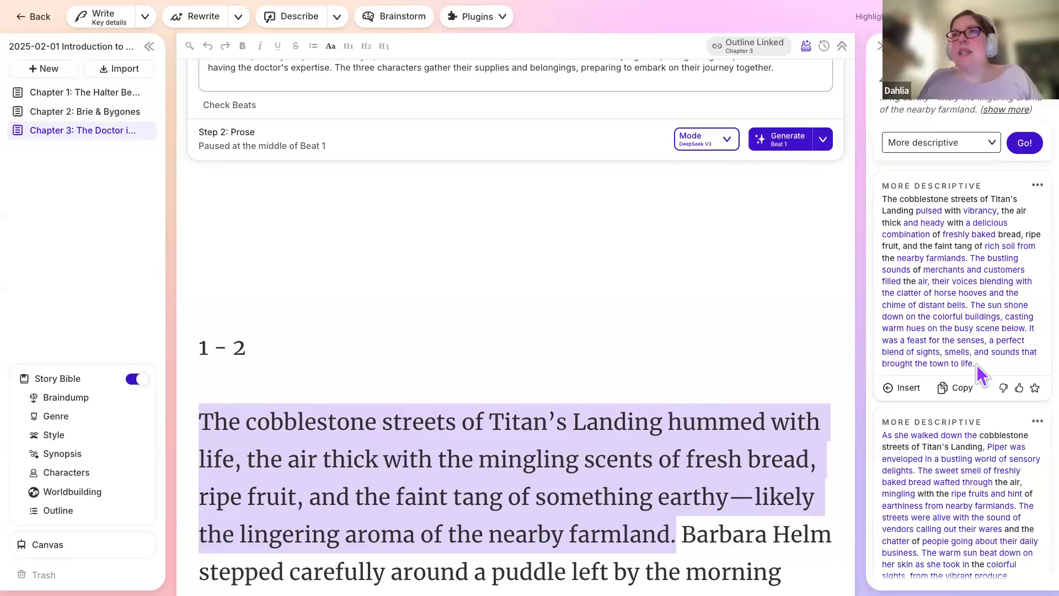
{"action": "left_click_drag", "start_coordinate": [976, 375], "coordinate": [896, 255]}
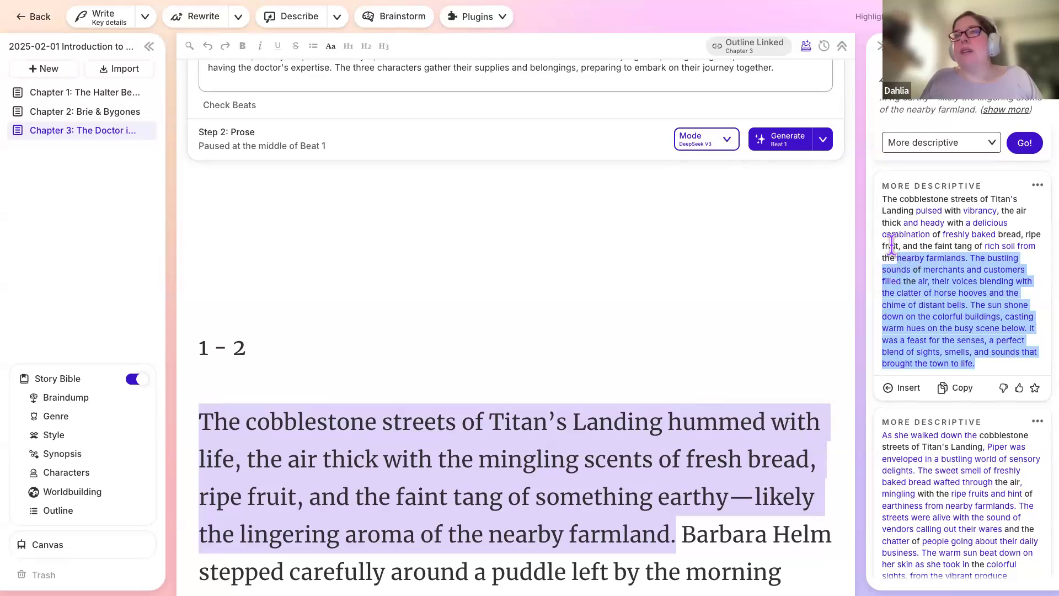
{"action": "left_click", "coordinate": [891, 200]}
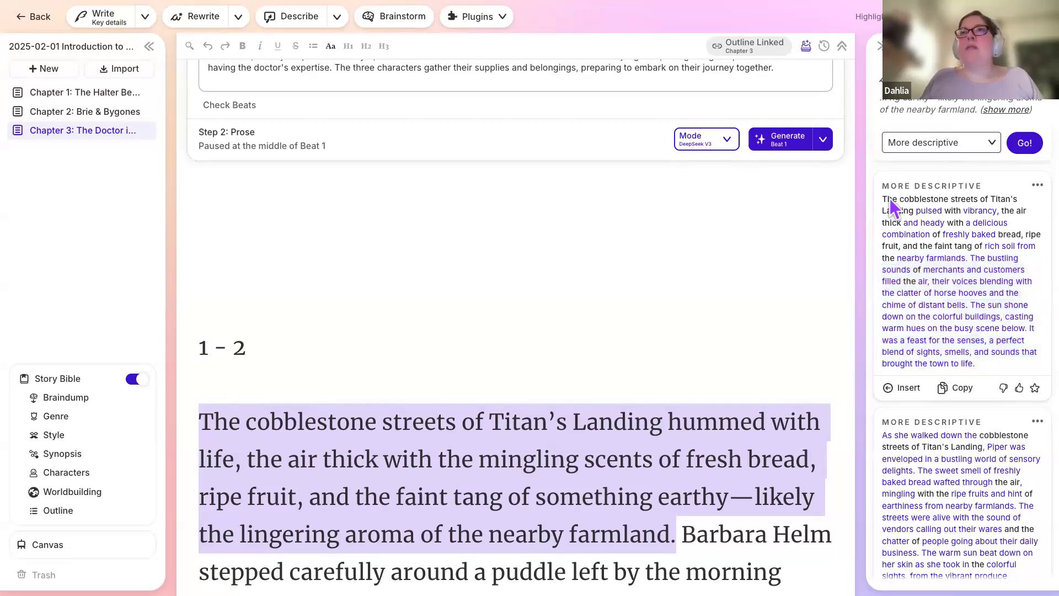
{"action": "left_click", "coordinate": [885, 209]}
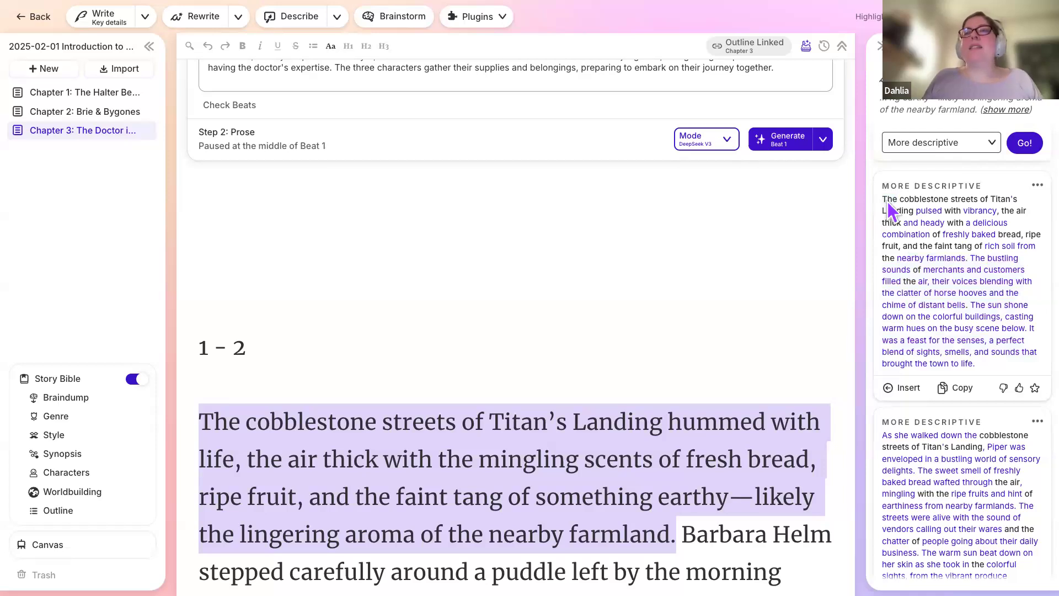
{"action": "left_click_drag", "start_coordinate": [882, 199], "coordinate": [915, 212]}
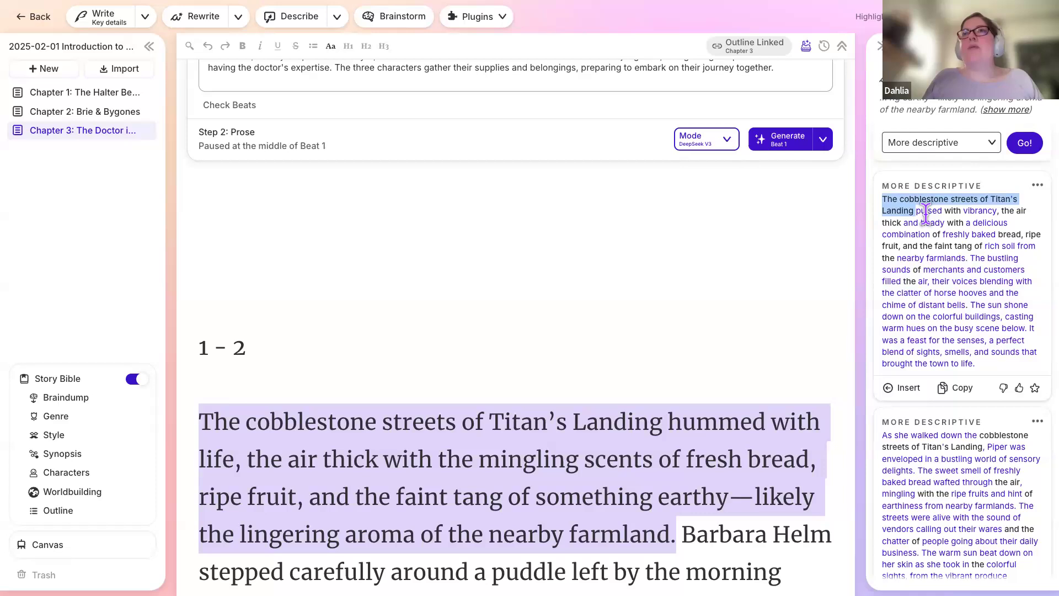
{"action": "double_click", "coordinate": [928, 211]}
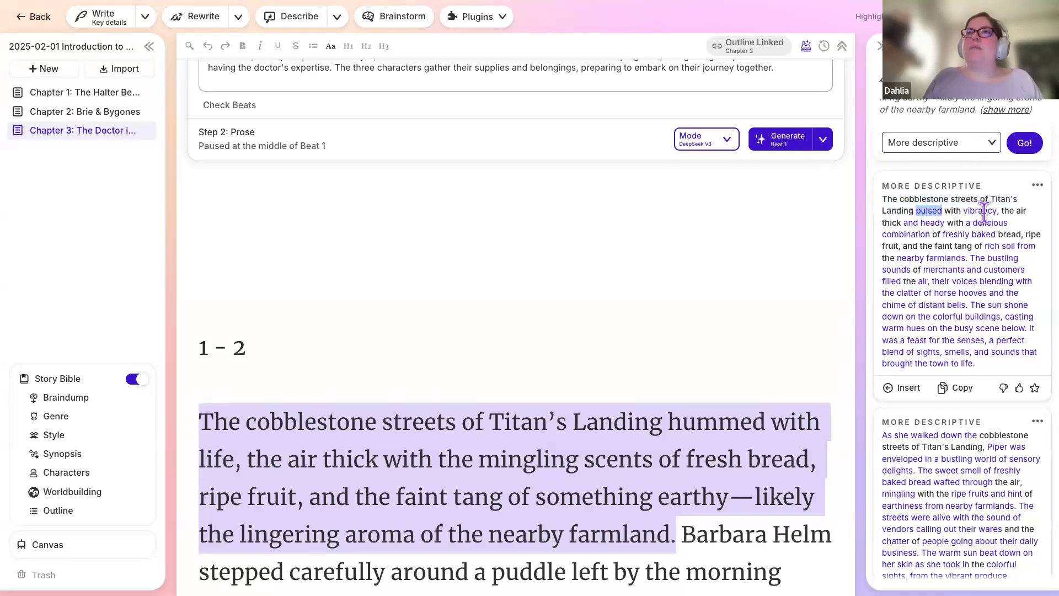
{"action": "left_click", "coordinate": [947, 211]}
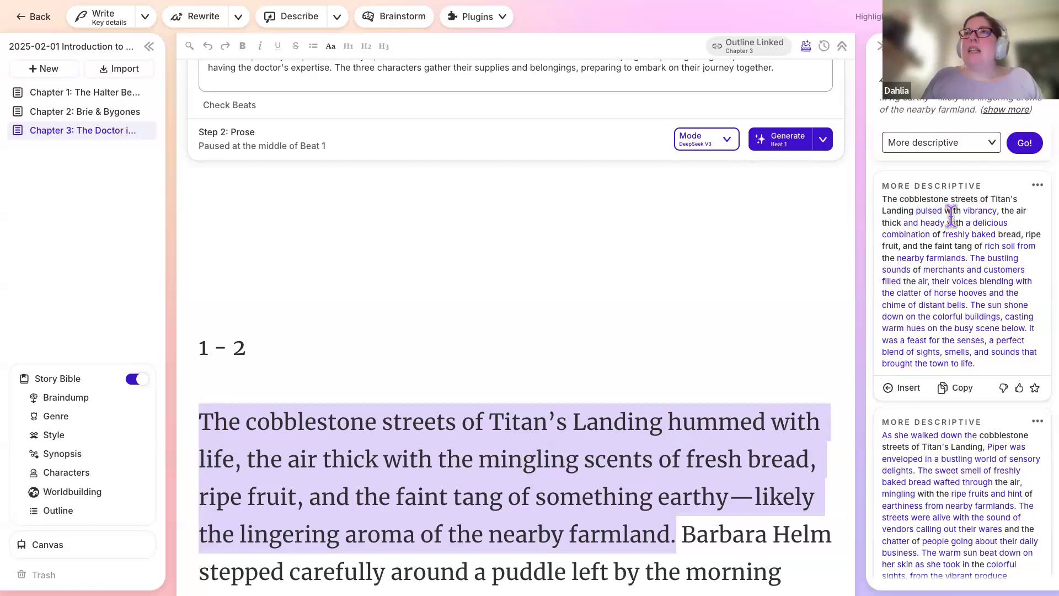
{"action": "double_click", "coordinate": [980, 212]}
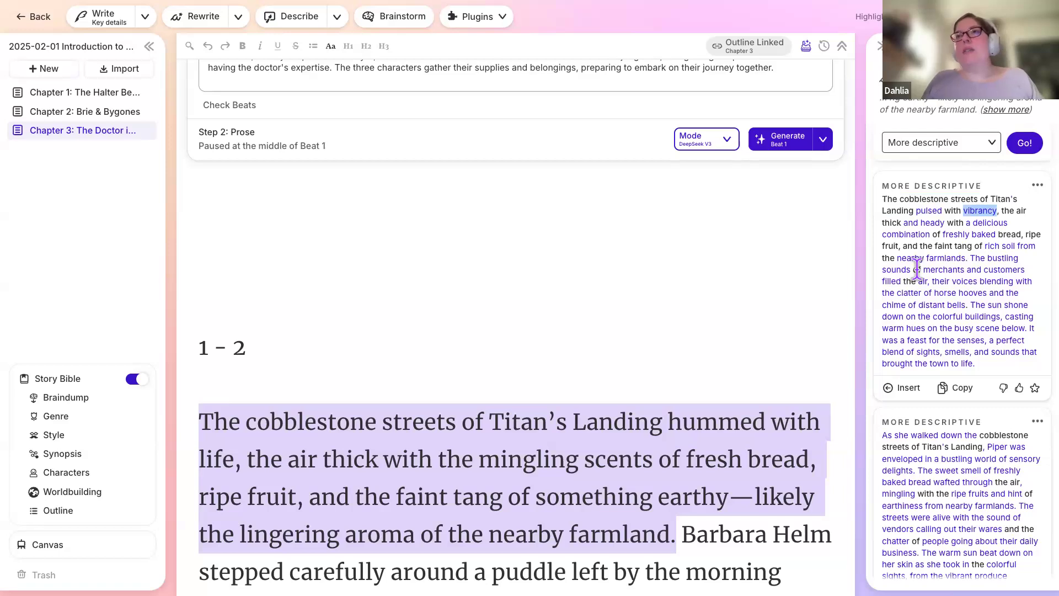
Compare the More descriptive rewrites and replace the selected opening sentence with the first card's version.
{"action": "scroll", "coordinate": [891, 488], "scroll_direction": "down", "scroll_amount": 4}
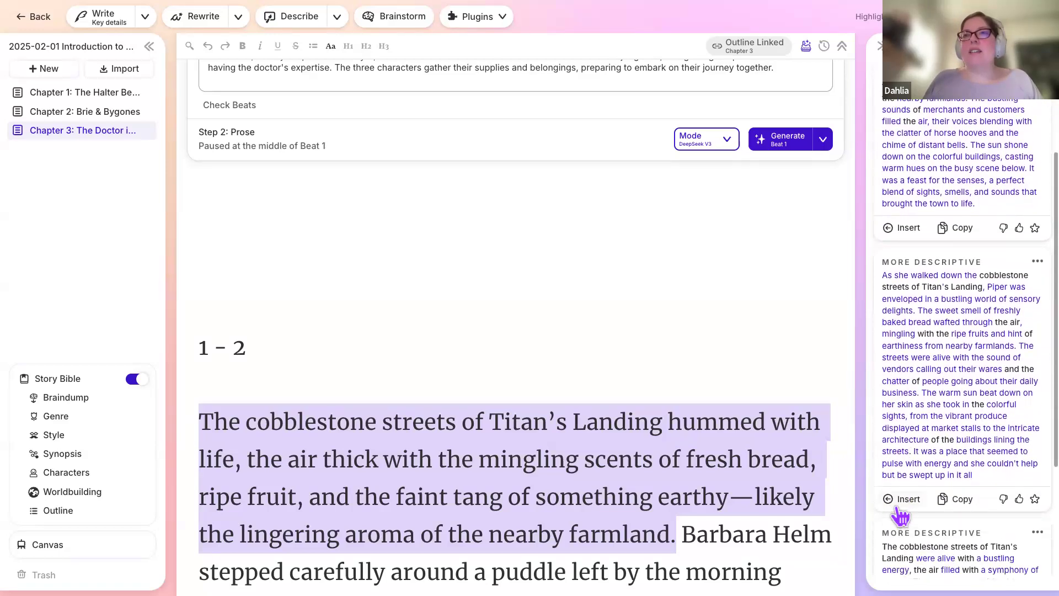
{"action": "scroll", "coordinate": [895, 503], "scroll_direction": "down", "scroll_amount": 3}
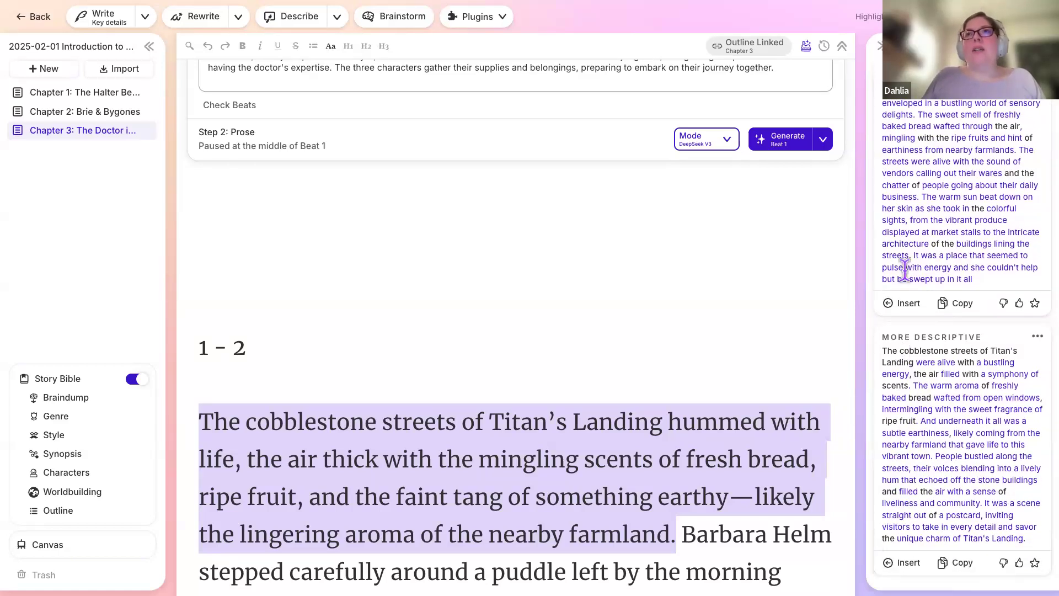
{"action": "scroll", "coordinate": [904, 270], "scroll_direction": "up", "scroll_amount": 6}
{"action": "scroll", "coordinate": [907, 435], "scroll_direction": "down", "scroll_amount": 5}
{"action": "scroll", "coordinate": [906, 386], "scroll_direction": "up", "scroll_amount": 5}
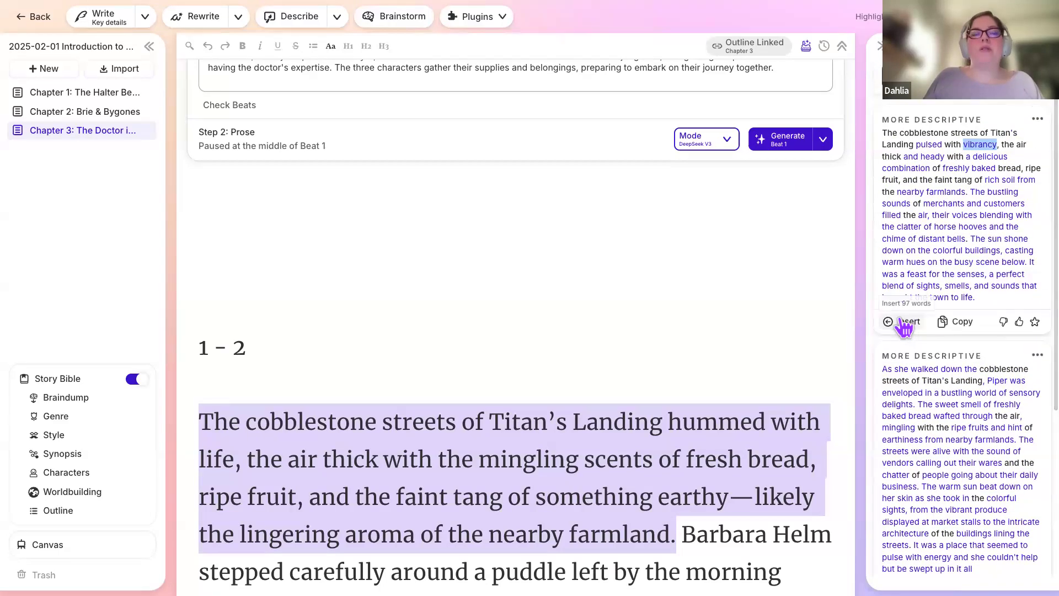
{"action": "left_click", "coordinate": [903, 322]}
{"action": "scroll", "coordinate": [707, 438], "scroll_direction": "down", "scroll_amount": 1}
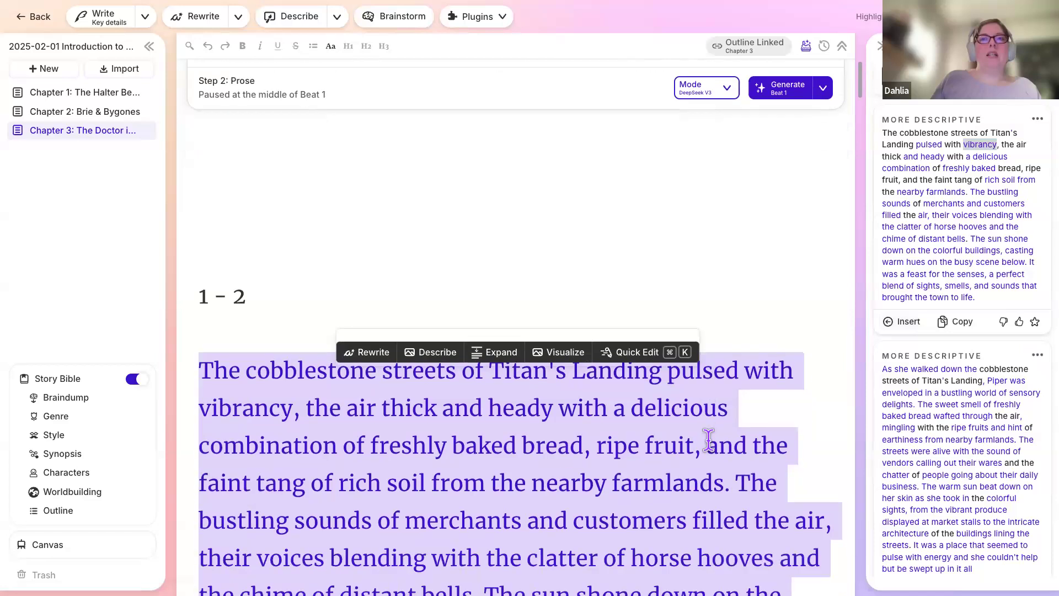
{"action": "scroll", "coordinate": [708, 439], "scroll_direction": "down", "scroll_amount": 6}
{"action": "scroll", "coordinate": [707, 438], "scroll_direction": "up", "scroll_amount": 2}
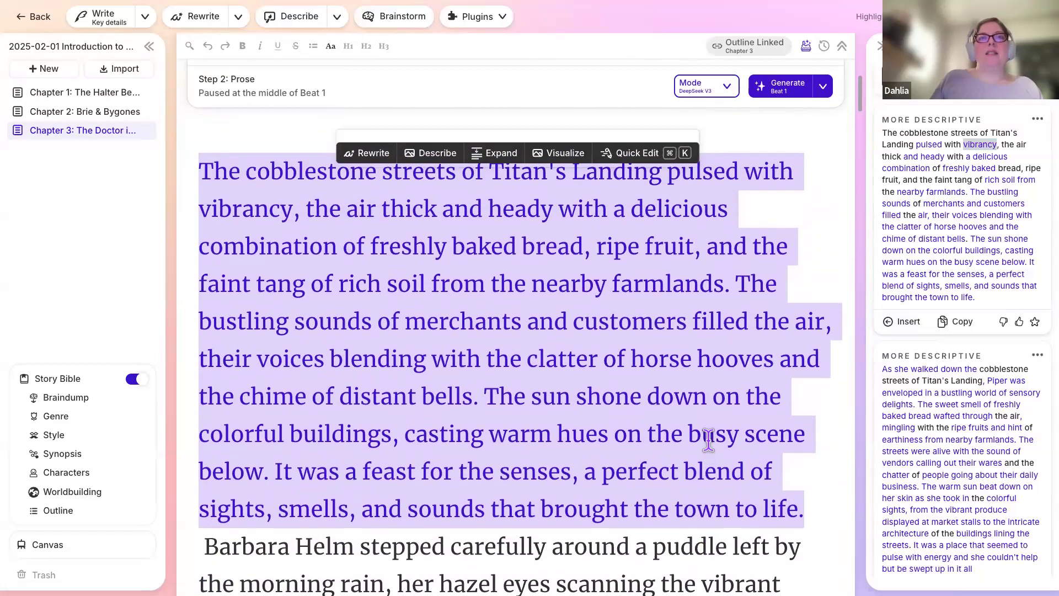
{"action": "left_click", "coordinate": [549, 356]}
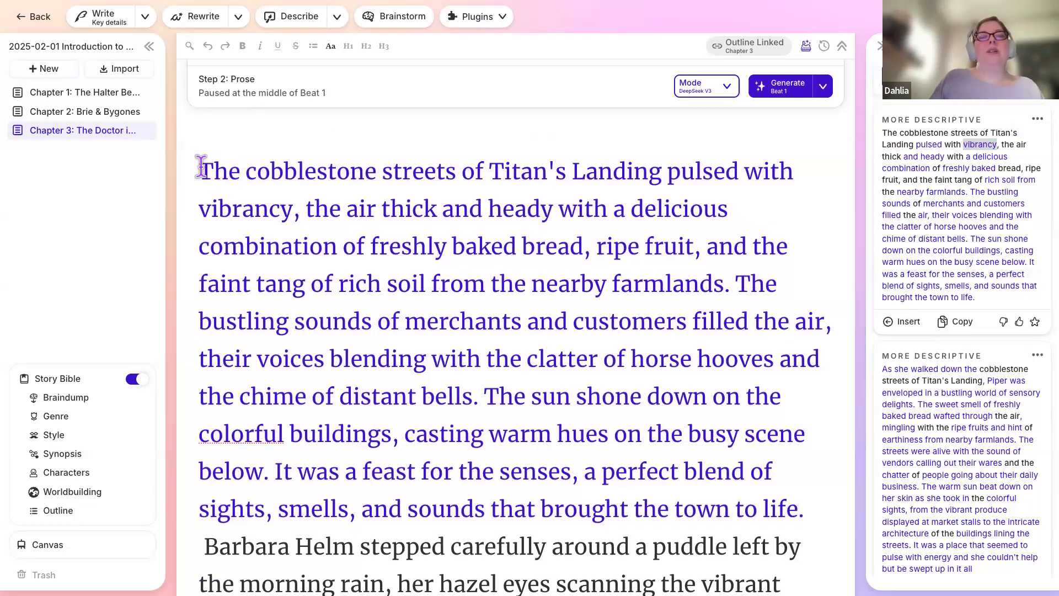
Select the inserted opening passage and view the sense options for Describe.
{"action": "left_click_drag", "start_coordinate": [201, 167], "coordinate": [807, 516]}
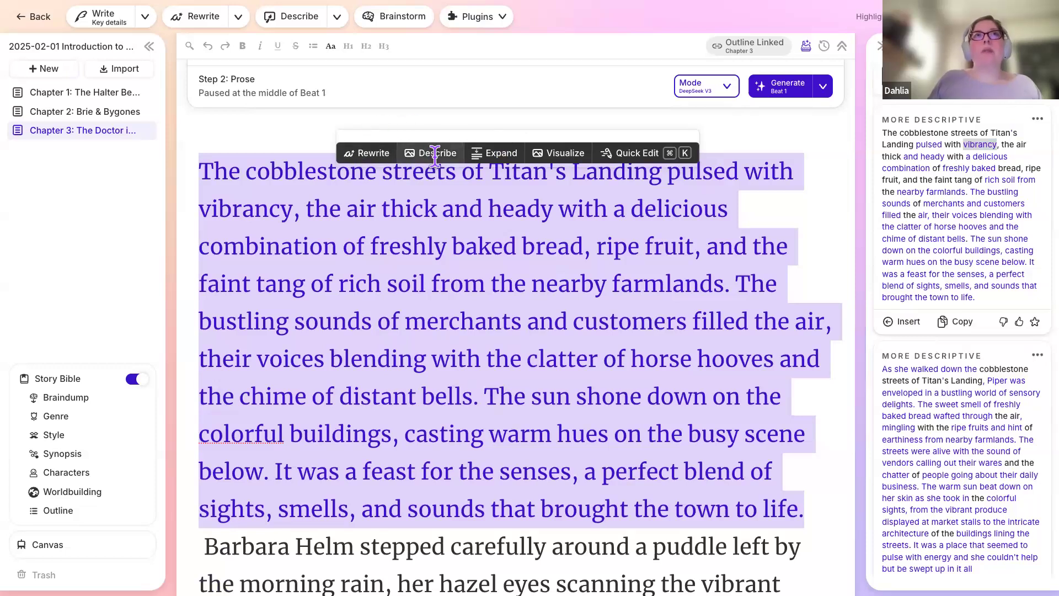
{"action": "left_click", "coordinate": [336, 19]}
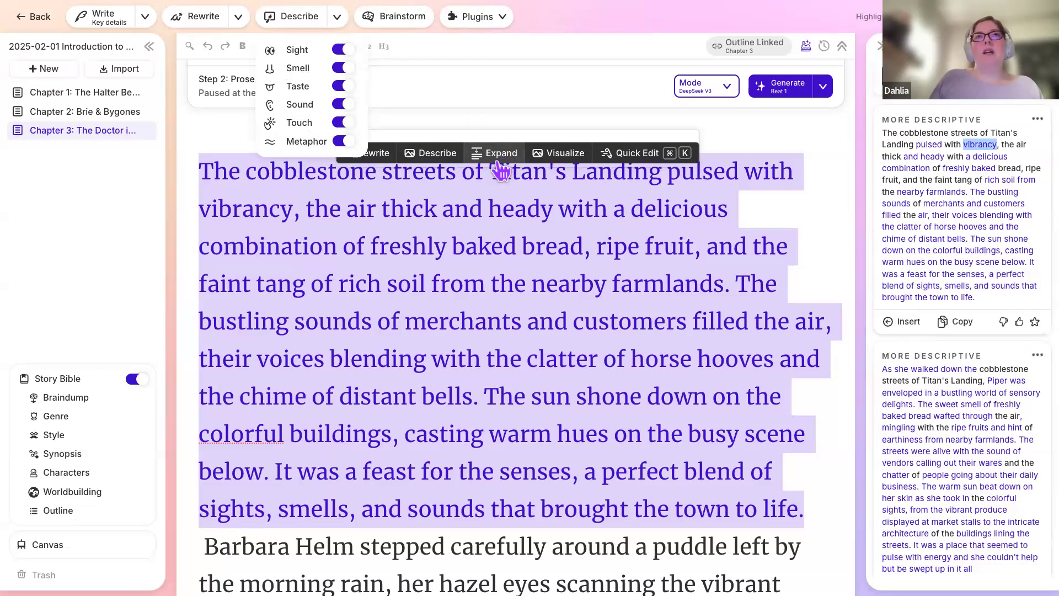
{"action": "left_click", "coordinate": [566, 31]}
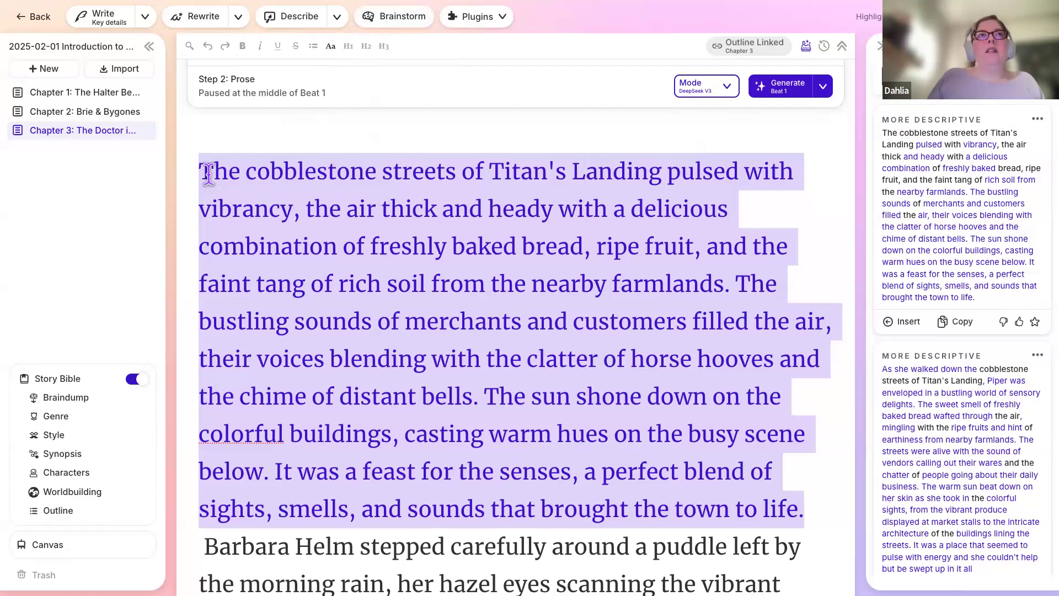
Select the whole rewritten opening passage, through "brought the town to life", and generate an image of it with Visualize.
{"action": "left_click_drag", "start_coordinate": [209, 174], "coordinate": [728, 521]}
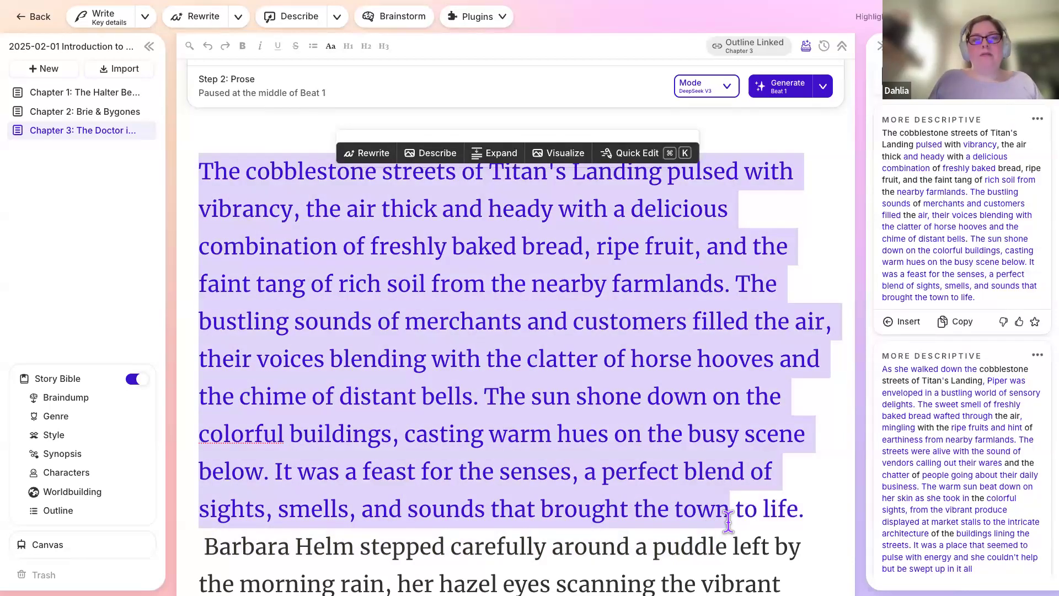
{"action": "key", "text": "shift+Right"}
{"action": "key", "text": "shift+Right"}
{"action": "key", "text": "shift+Right"}
{"action": "key", "text": "shift+Right"}
{"action": "key", "text": "shift+Right"}
{"action": "key", "text": "shift+Right"}
{"action": "key", "text": "shift+Right"}
{"action": "key", "text": "shift+Right"}
{"action": "key", "text": "shift+Right"}
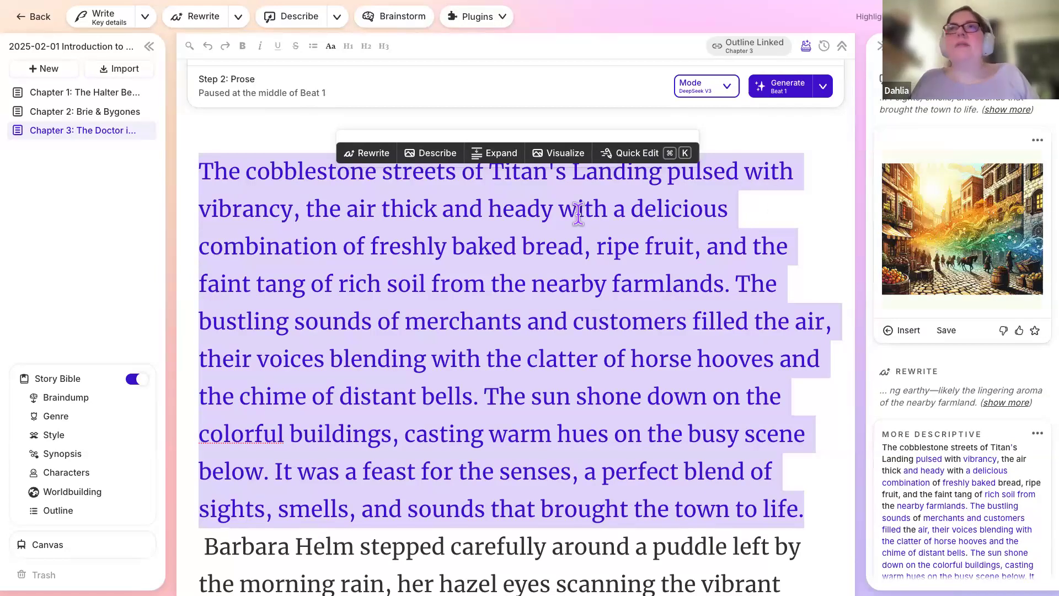
Add an empty line before the opening paragraph and insert the generated street image there.
{"action": "left_click", "coordinate": [194, 166]}
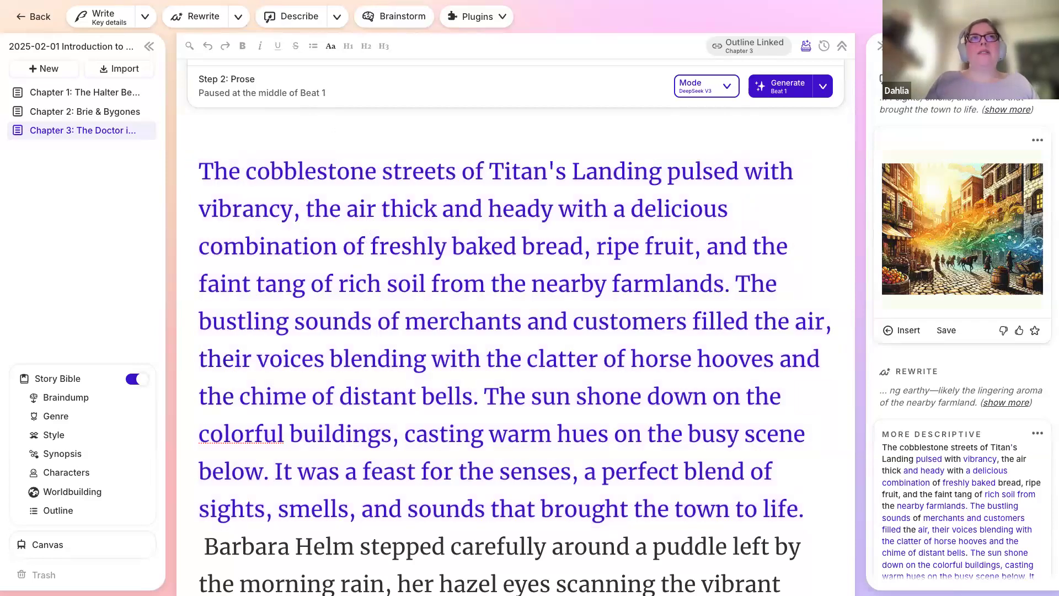
{"action": "key", "text": "Return"}
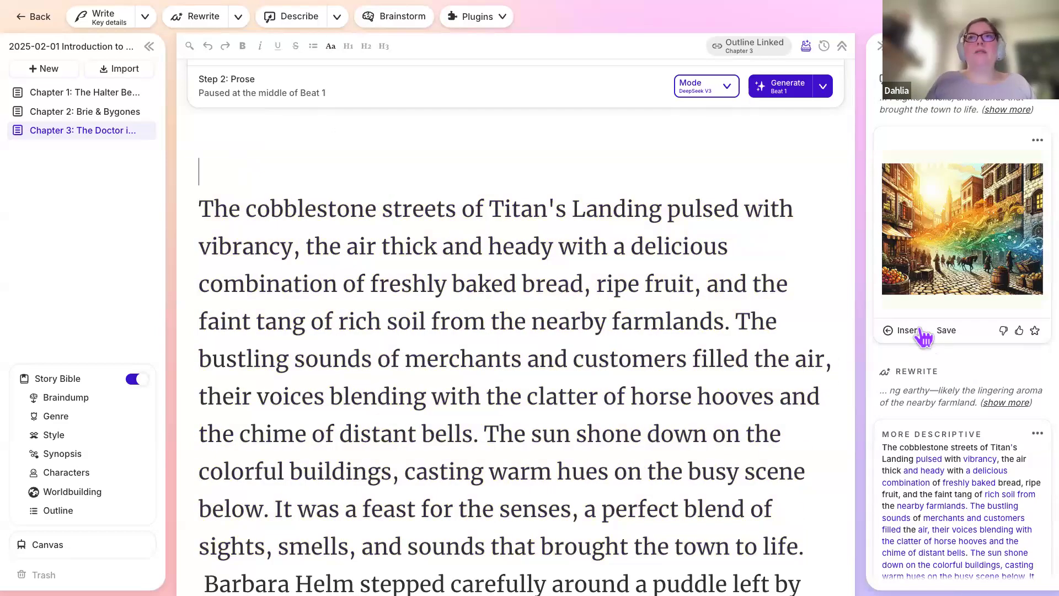
{"action": "left_click", "coordinate": [918, 331]}
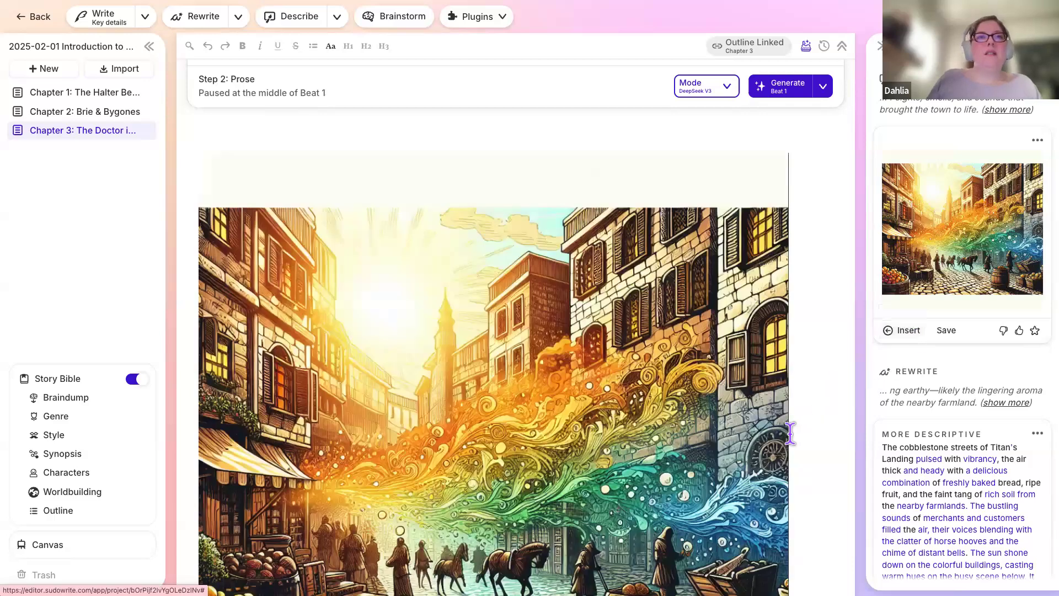
{"action": "scroll", "coordinate": [787, 433], "scroll_direction": "down", "scroll_amount": 5}
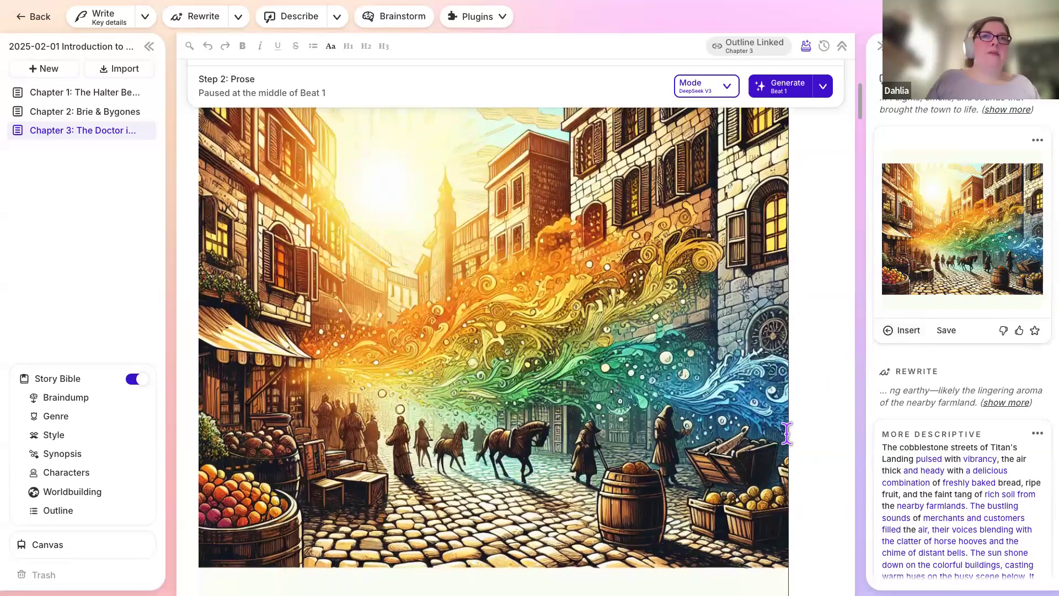
{"action": "scroll", "coordinate": [786, 433], "scroll_direction": "up", "scroll_amount": 3}
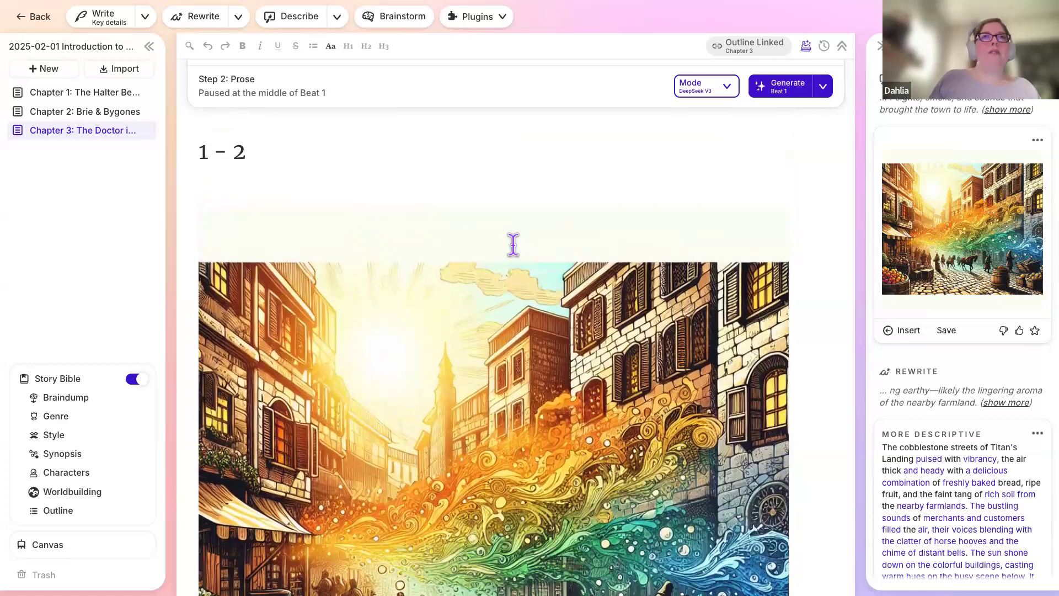
{"action": "scroll", "coordinate": [513, 244], "scroll_direction": "down", "scroll_amount": 6}
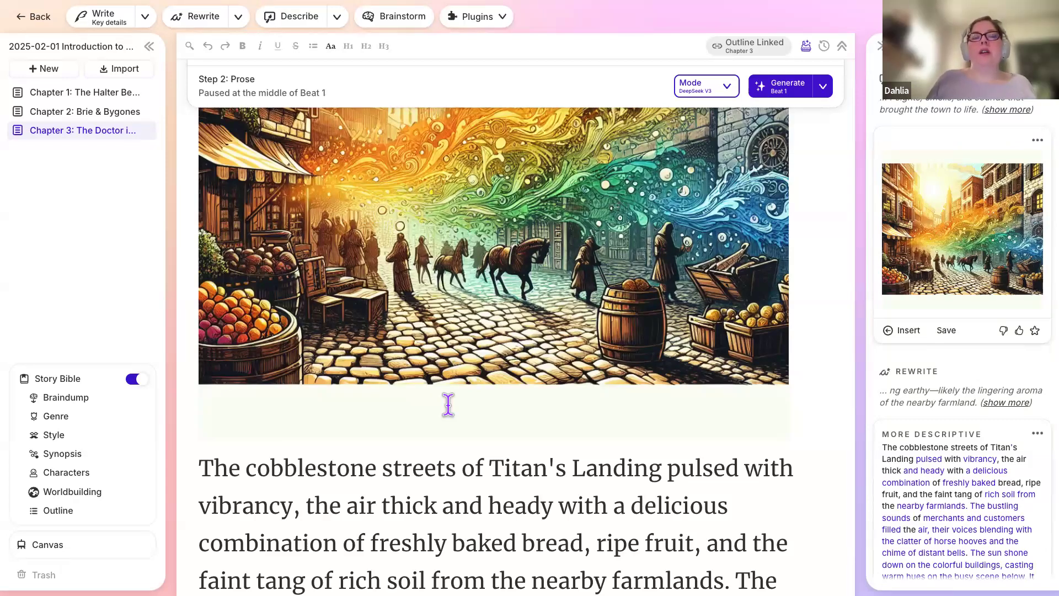
Highlight the opening passage up to "distant bells" and a shorter excerpt to view the selection tools, clearing each selection.
{"action": "scroll", "coordinate": [448, 405], "scroll_direction": "down", "scroll_amount": 3}
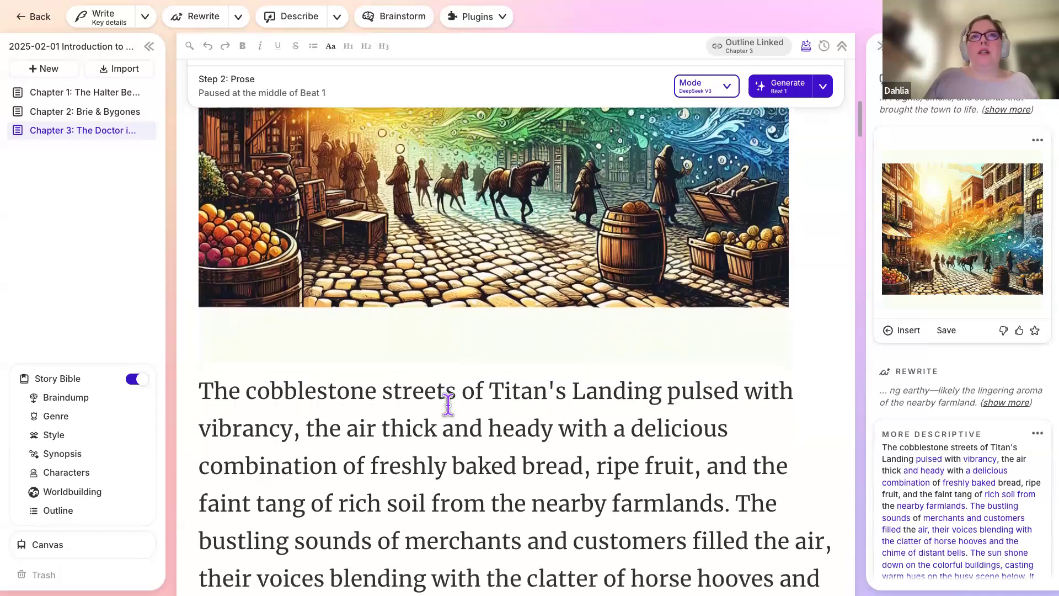
{"action": "scroll", "coordinate": [448, 404], "scroll_direction": "down", "scroll_amount": 8}
{"action": "scroll", "coordinate": [448, 404], "scroll_direction": "up", "scroll_amount": 3}
{"action": "scroll", "coordinate": [448, 404], "scroll_direction": "down", "scroll_amount": 1}
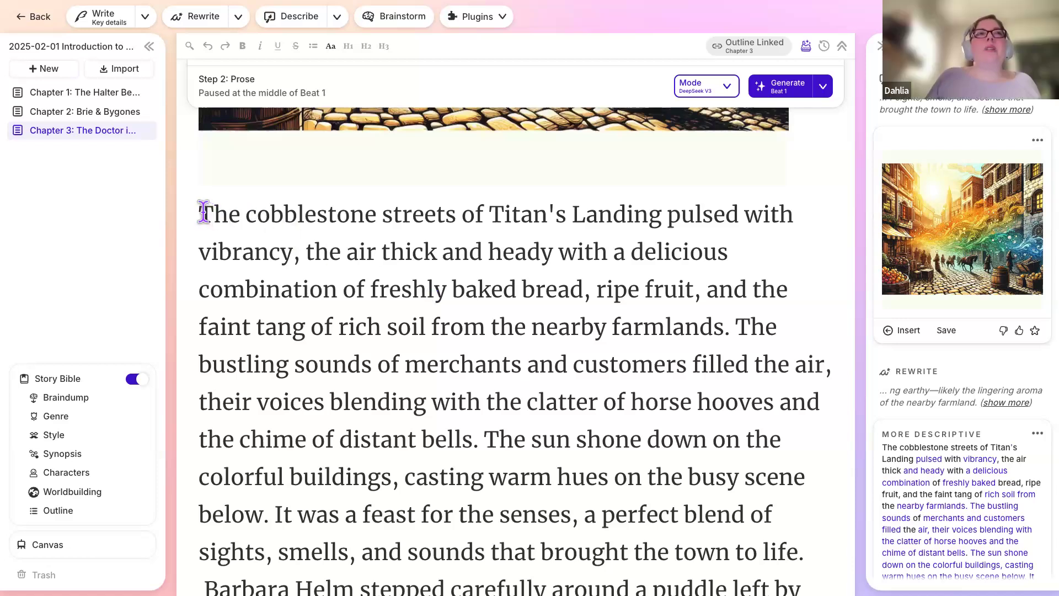
{"action": "left_click_drag", "start_coordinate": [203, 212], "coordinate": [477, 430]}
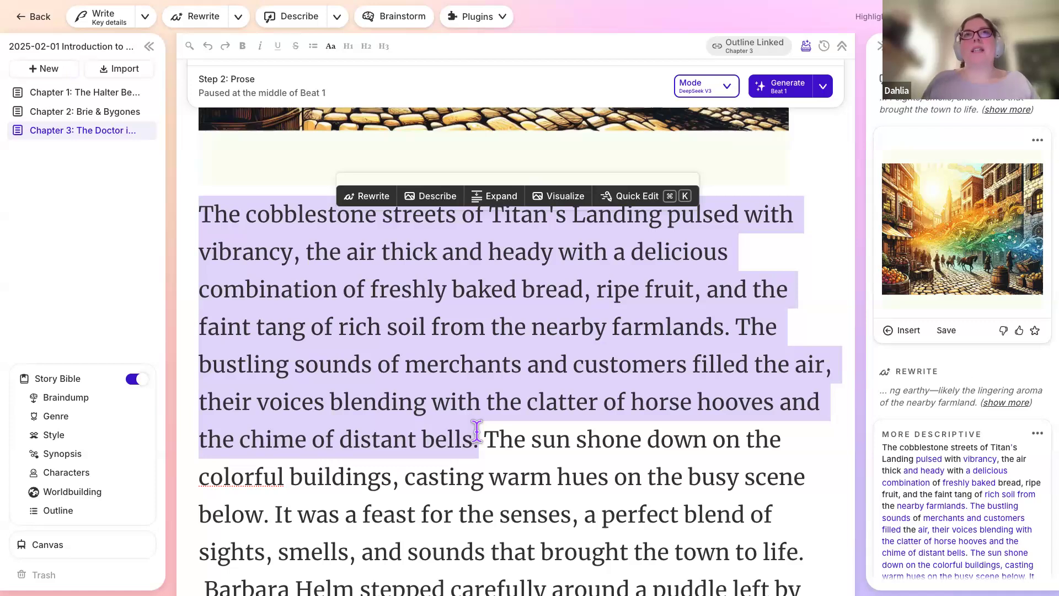
{"action": "left_click", "coordinate": [477, 433]}
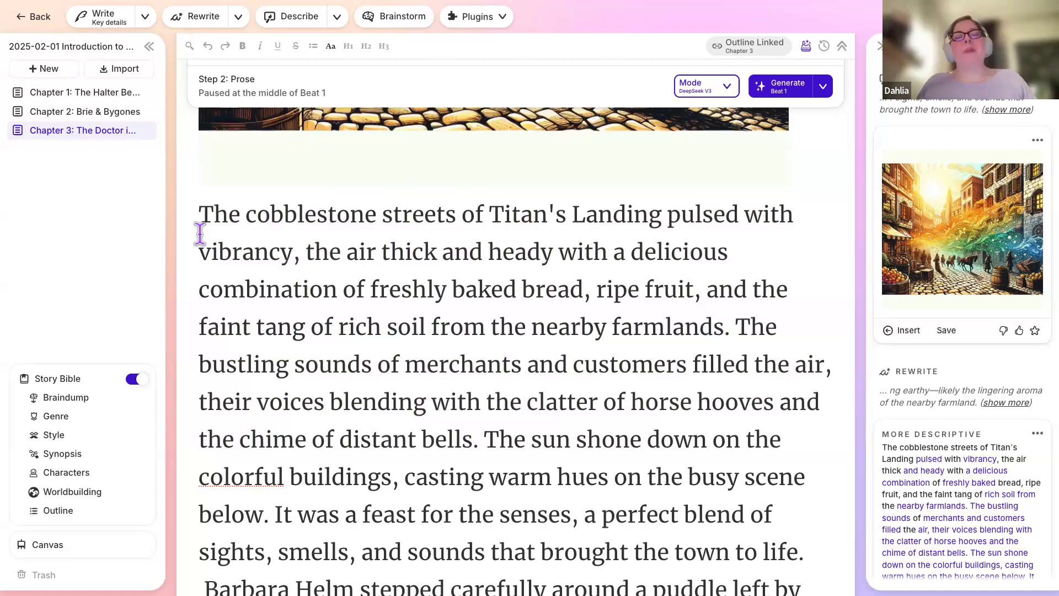
{"action": "left_click_drag", "start_coordinate": [199, 212], "coordinate": [475, 370]}
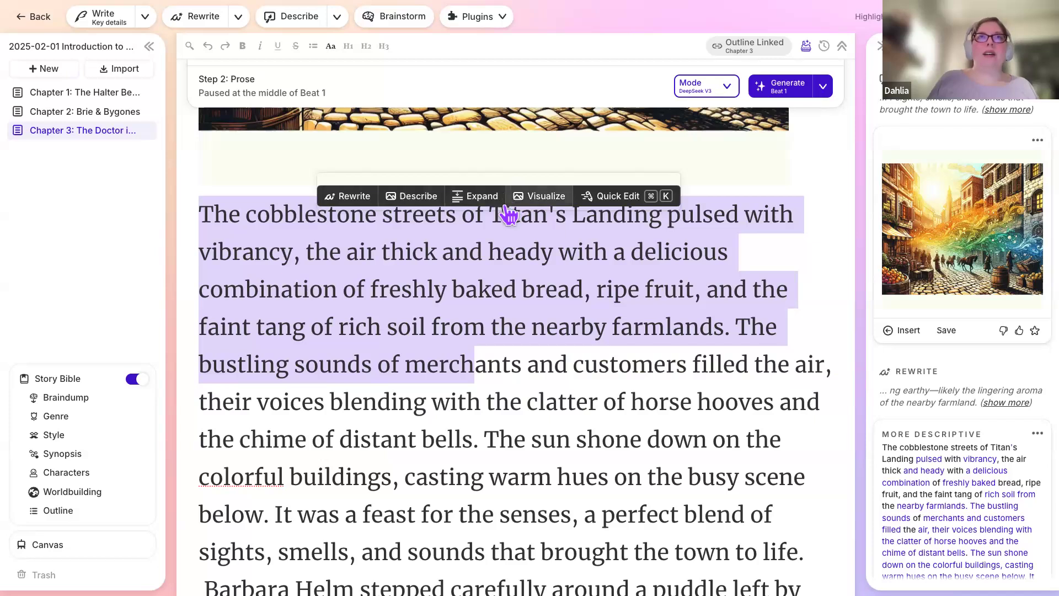
{"action": "left_click", "coordinate": [499, 345]}
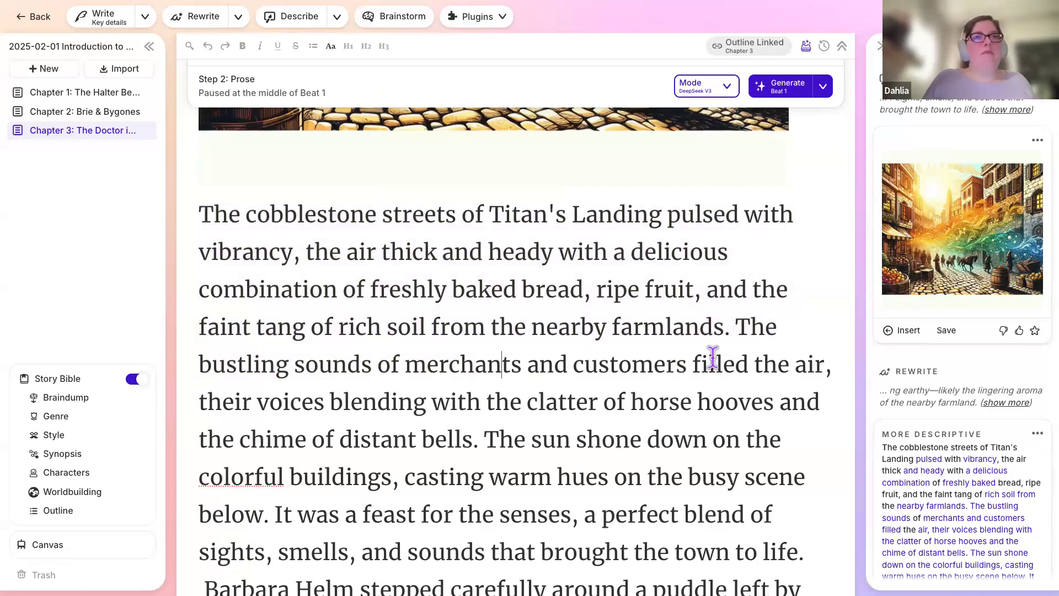
Select the opening text through "owned the place" and run a Quick Edit with the instruction "Make this passage more concise".
{"action": "scroll", "coordinate": [673, 418], "scroll_direction": "down", "scroll_amount": 3}
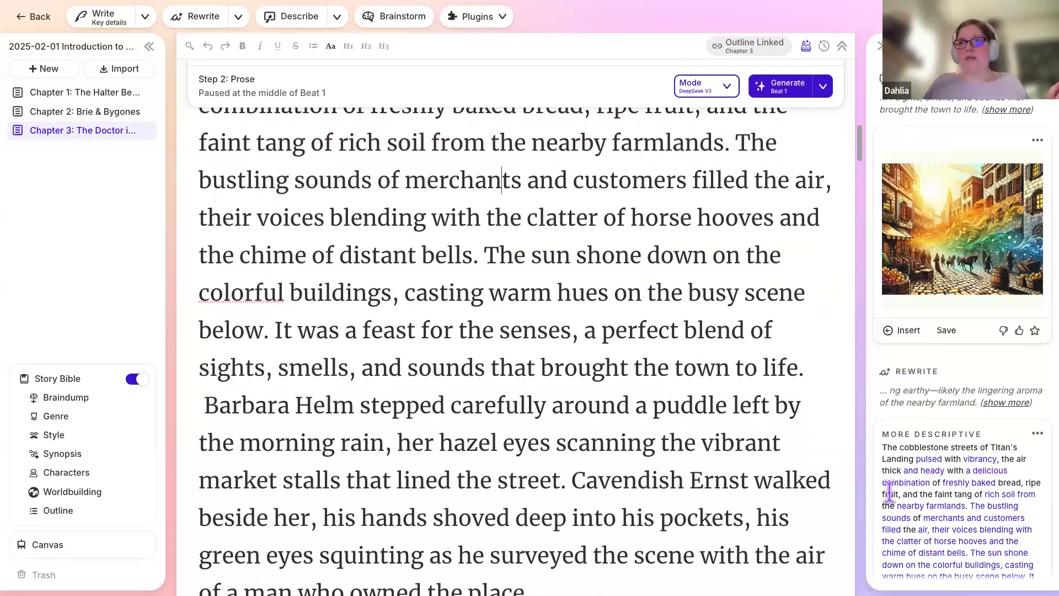
{"action": "scroll", "coordinate": [941, 494], "scroll_direction": "down", "scroll_amount": 2}
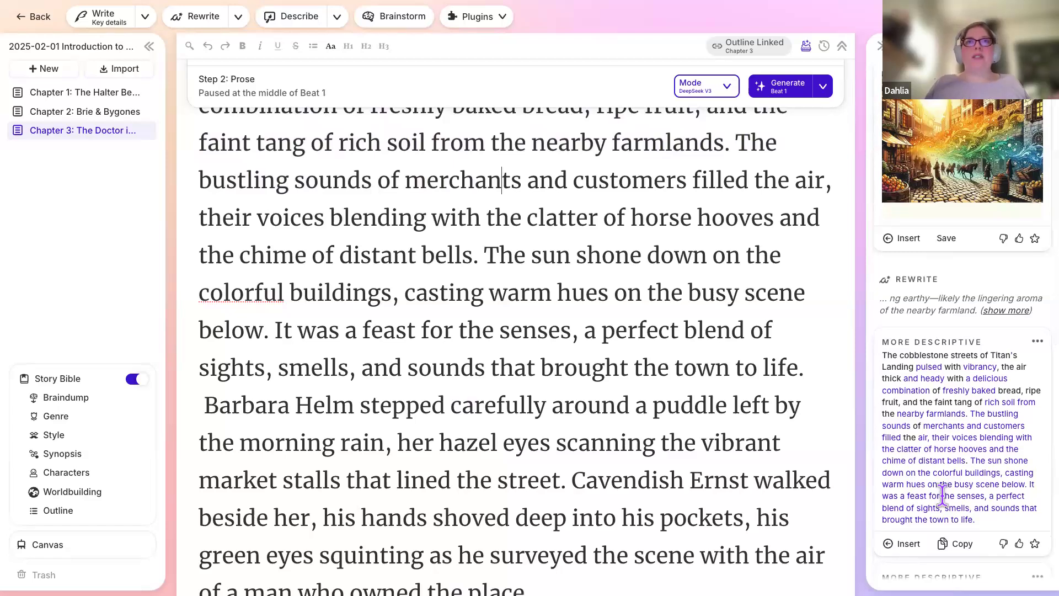
{"action": "scroll", "coordinate": [942, 499], "scroll_direction": "down", "scroll_amount": 1}
{"action": "scroll", "coordinate": [669, 510], "scroll_direction": "down", "scroll_amount": 1}
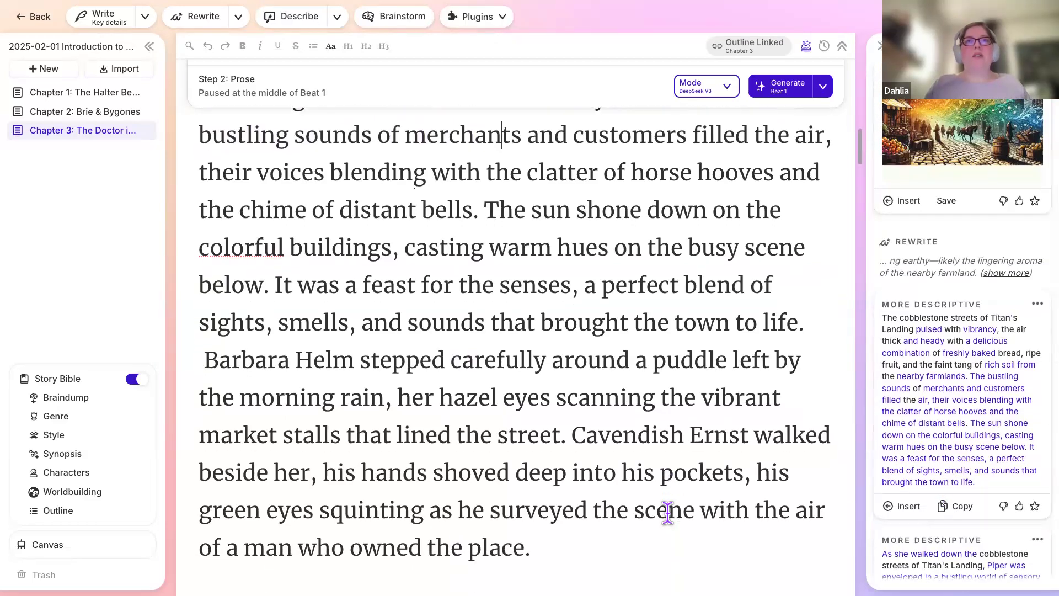
{"action": "left_click_drag", "start_coordinate": [549, 528], "coordinate": [529, 110]}
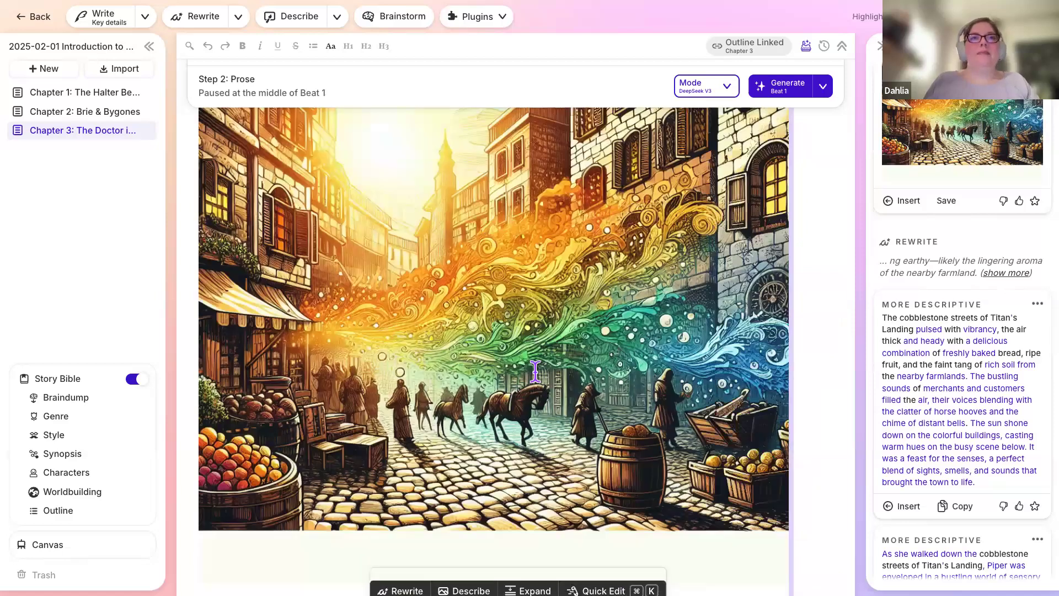
{"action": "scroll", "coordinate": [535, 369], "scroll_direction": "down", "scroll_amount": 5}
{"action": "left_click", "coordinate": [617, 315]}
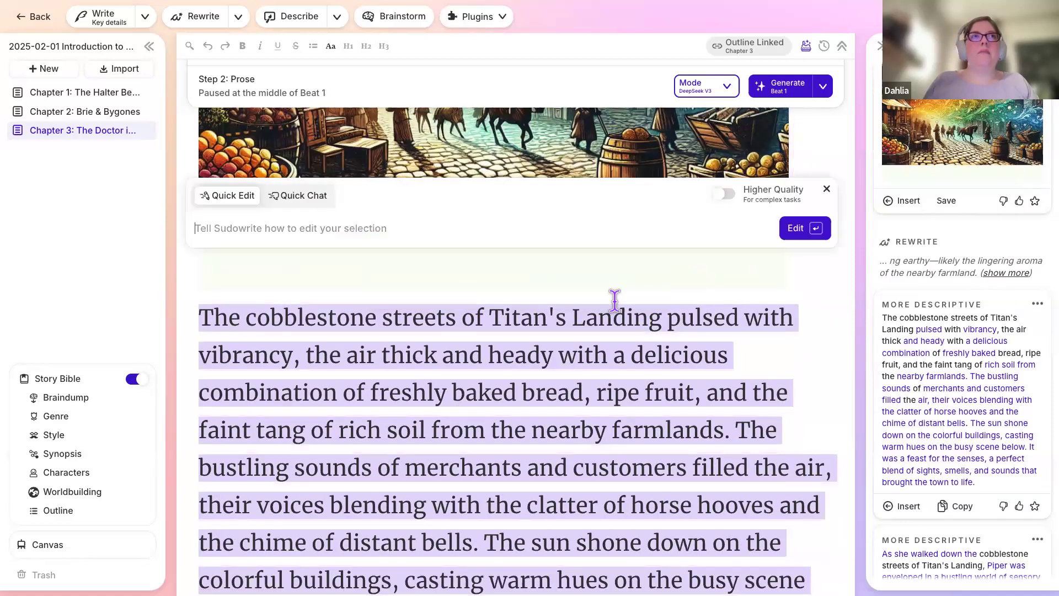
{"action": "type", "text": "Make this "}
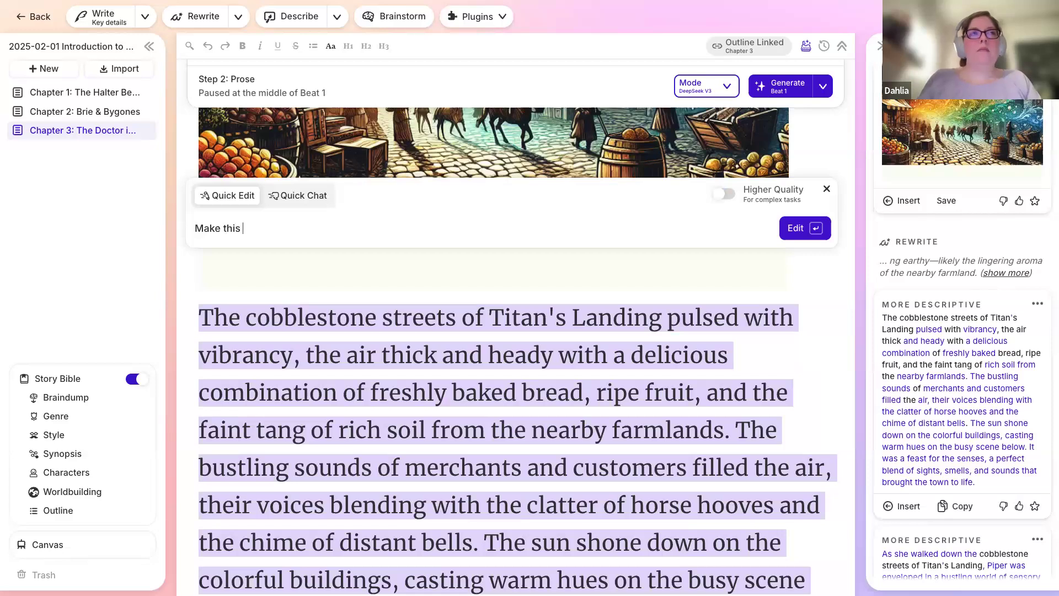
{"action": "type", "text": "passage mo"}
{"action": "type", "text": "re on"}
{"action": "type", "text": "oncise"}
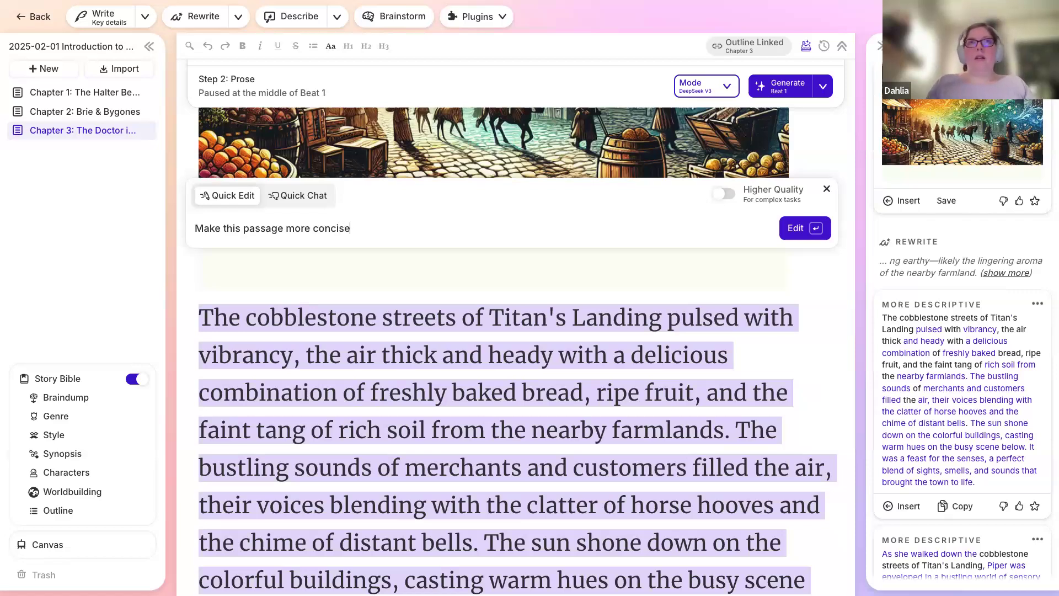
{"action": "key", "text": "Return"}
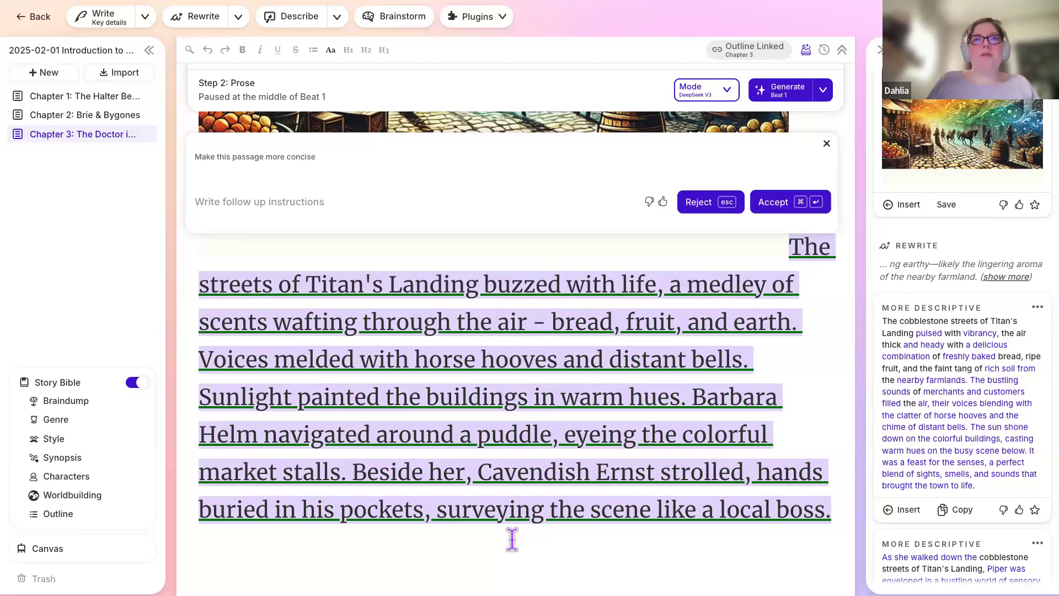
Compare the proposed concise version with the struck-through original passage.
{"action": "scroll", "coordinate": [512, 537], "scroll_direction": "down", "scroll_amount": 2}
{"action": "scroll", "coordinate": [511, 538], "scroll_direction": "down", "scroll_amount": 6}
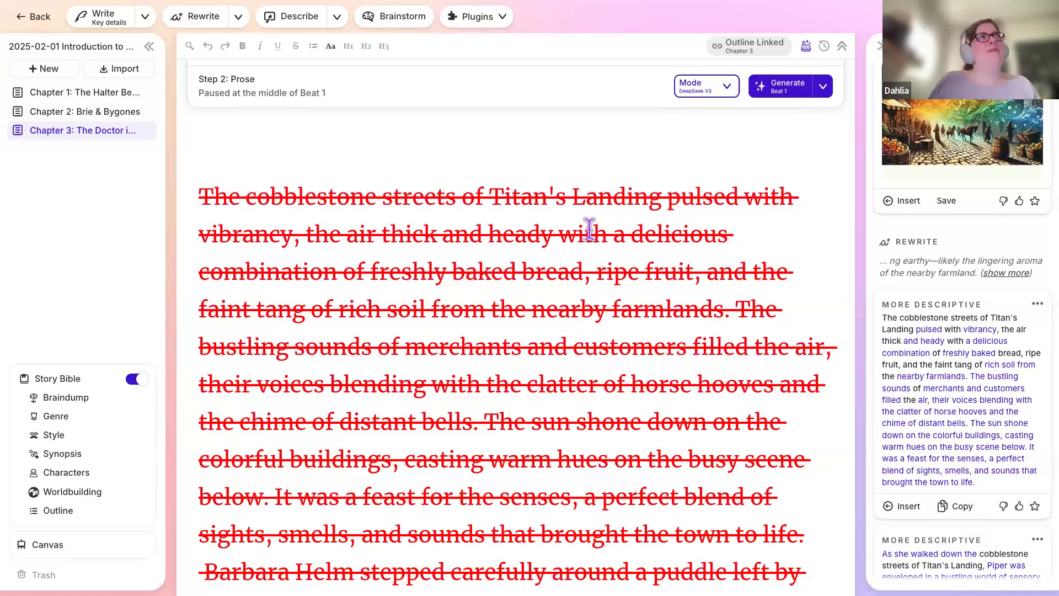
{"action": "scroll", "coordinate": [535, 331], "scroll_direction": "down", "scroll_amount": 5}
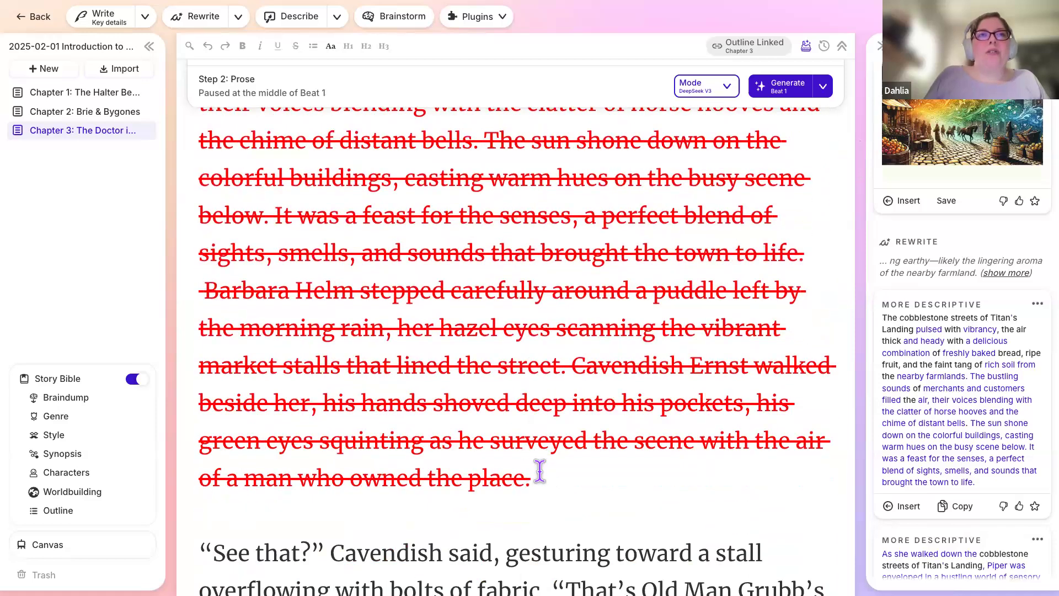
{"action": "scroll", "coordinate": [539, 470], "scroll_direction": "up", "scroll_amount": 10}
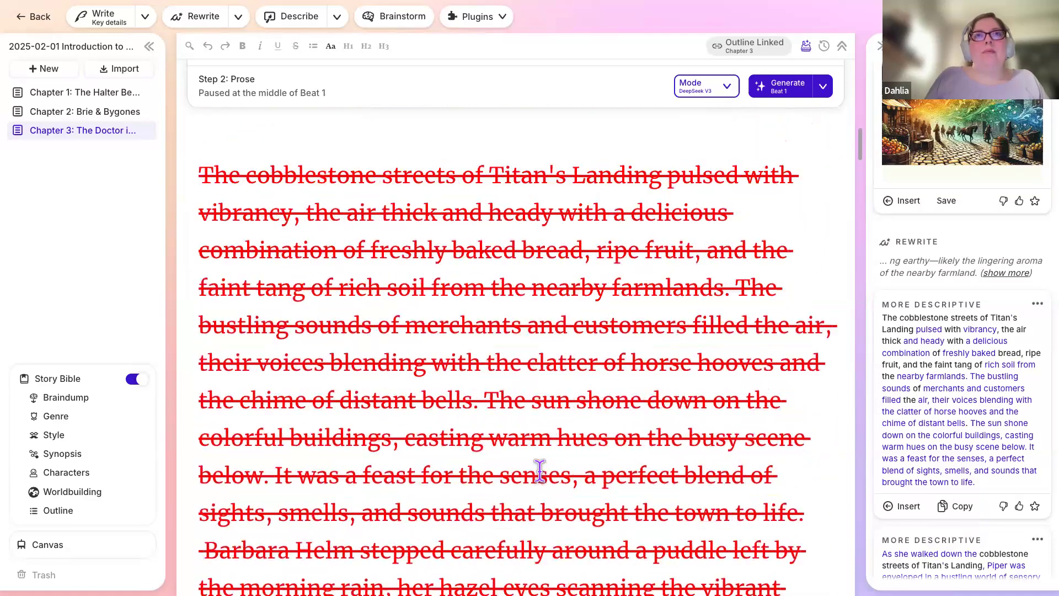
{"action": "scroll", "coordinate": [539, 470], "scroll_direction": "up", "scroll_amount": 3}
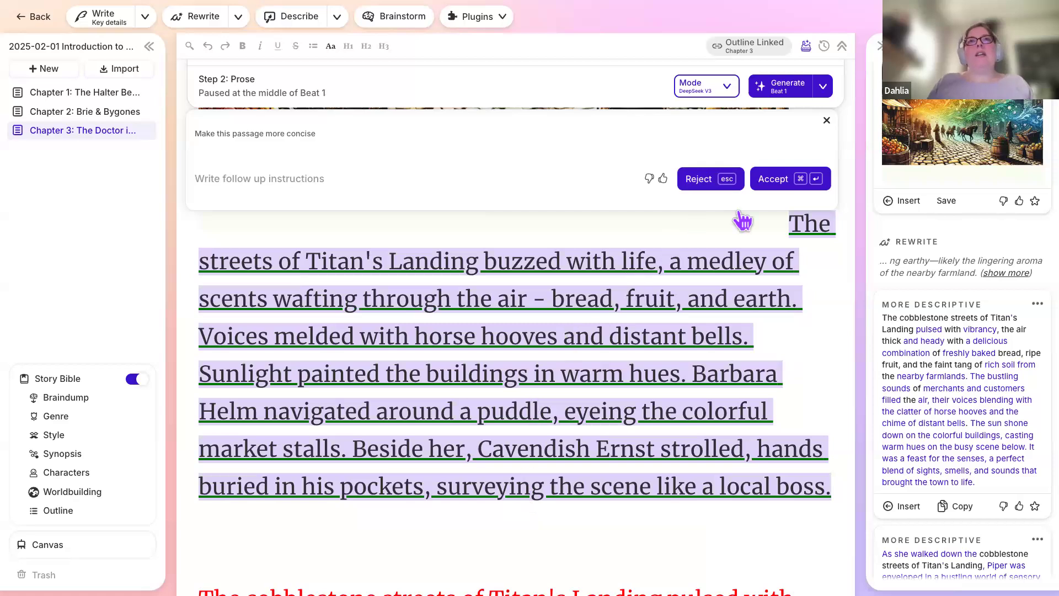
Accept the proposed concise rewrite of the opening passage and deselect the text.
{"action": "left_click", "coordinate": [771, 179]}
{"action": "scroll", "coordinate": [708, 421], "scroll_direction": "down", "scroll_amount": 1}
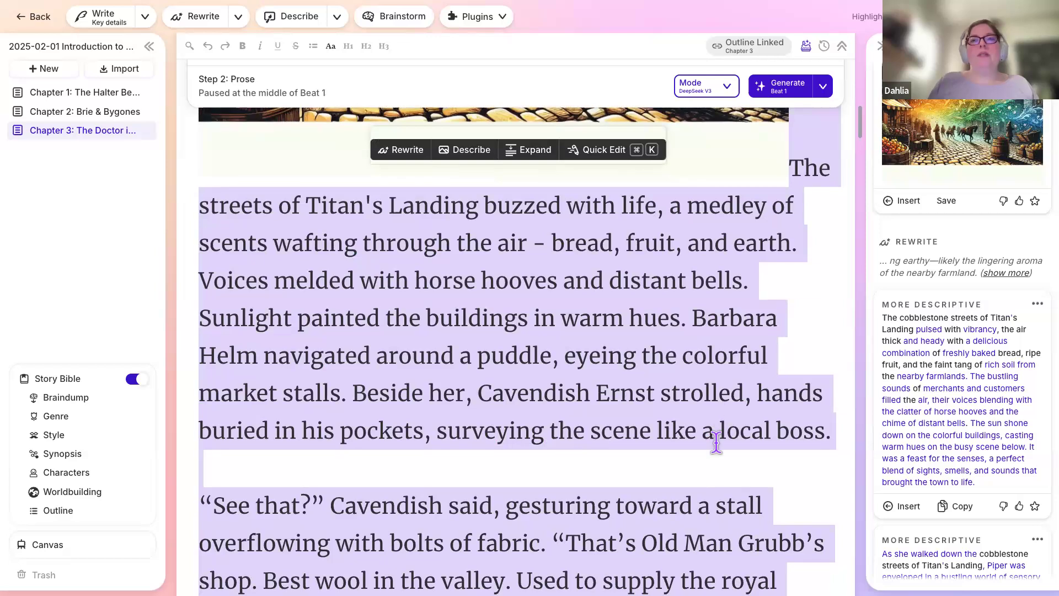
{"action": "left_click", "coordinate": [709, 462]}
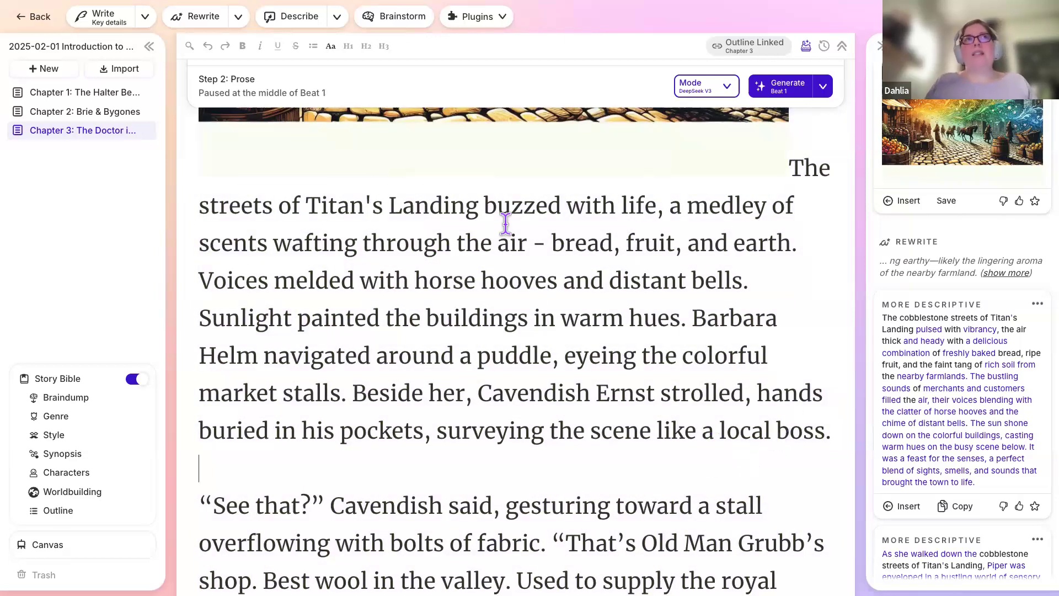
Undo the accepted rewrite and review the concise version against the struck-through original, placing the cursor on the empty line below it.
{"action": "left_click", "coordinate": [215, 50]}
{"action": "scroll", "coordinate": [324, 310], "scroll_direction": "down", "scroll_amount": 3}
{"action": "scroll", "coordinate": [324, 312], "scroll_direction": "down", "scroll_amount": 6}
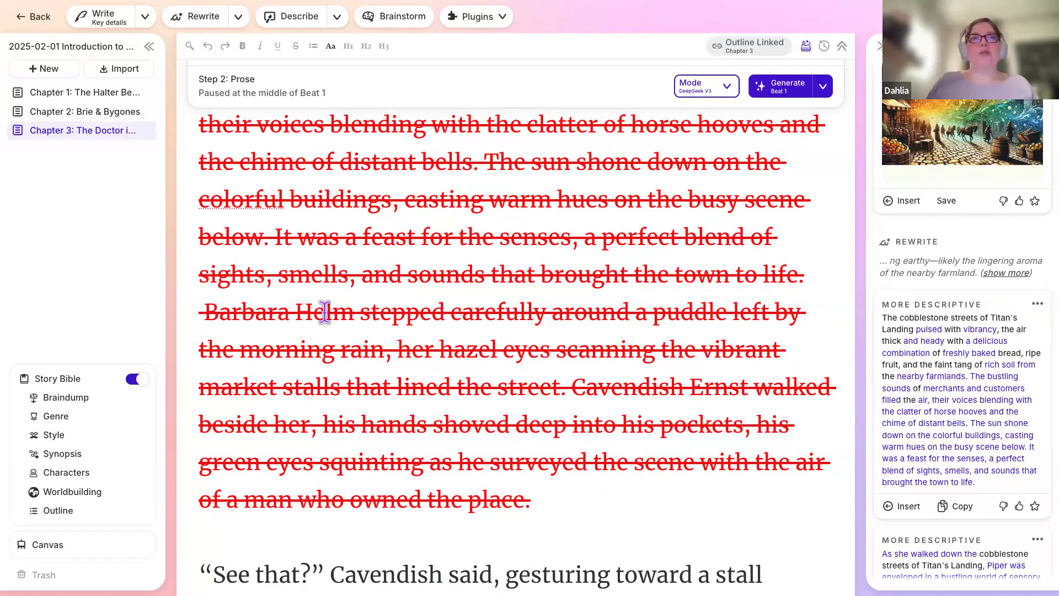
{"action": "scroll", "coordinate": [324, 311], "scroll_direction": "up", "scroll_amount": 10}
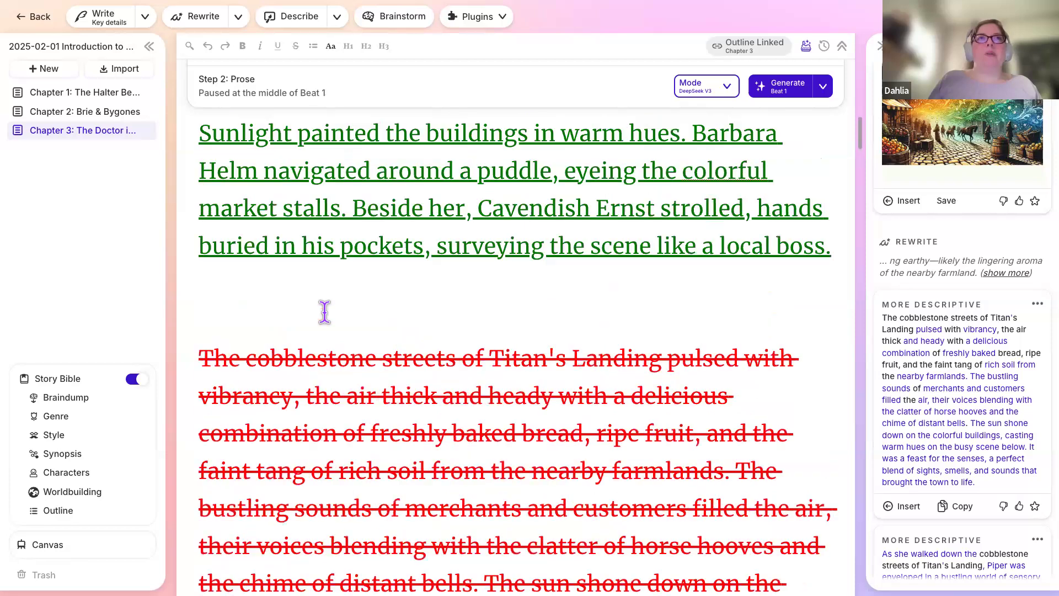
{"action": "scroll", "coordinate": [324, 312], "scroll_direction": "up", "scroll_amount": 1}
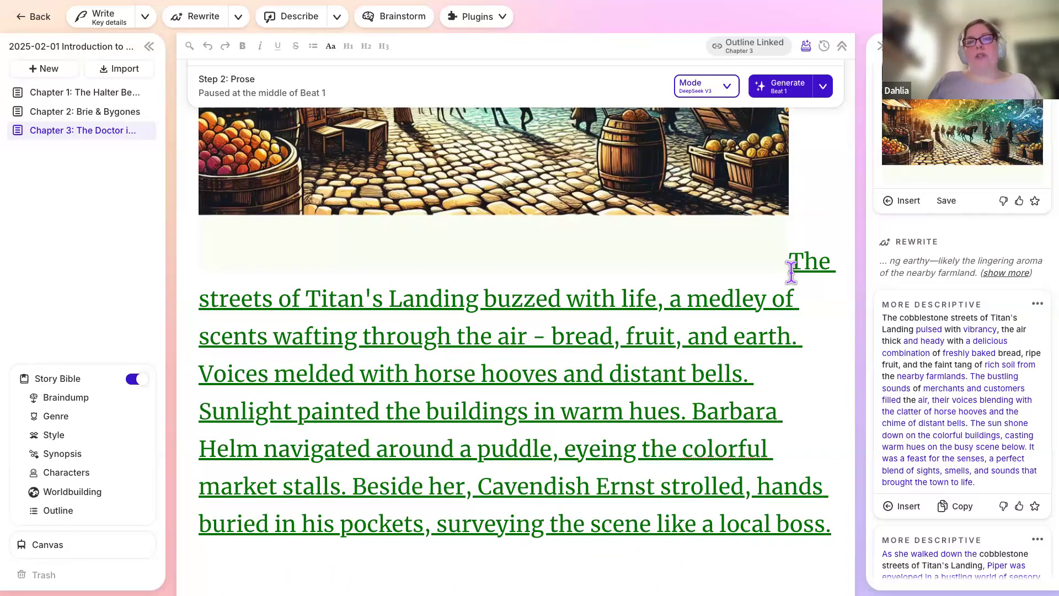
{"action": "scroll", "coordinate": [790, 271], "scroll_direction": "down", "scroll_amount": 10}
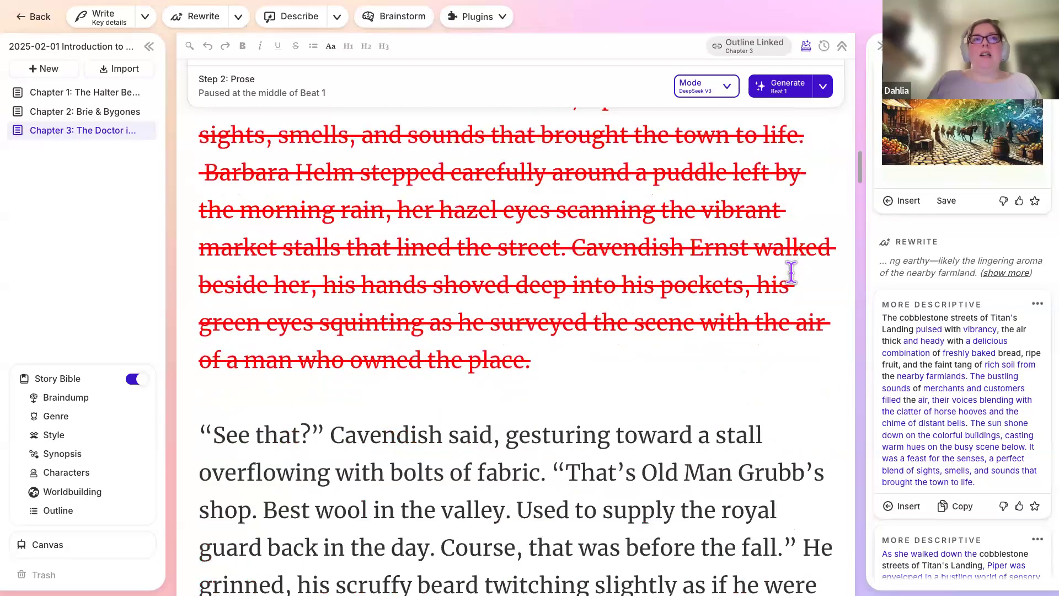
{"action": "left_click", "coordinate": [549, 392]}
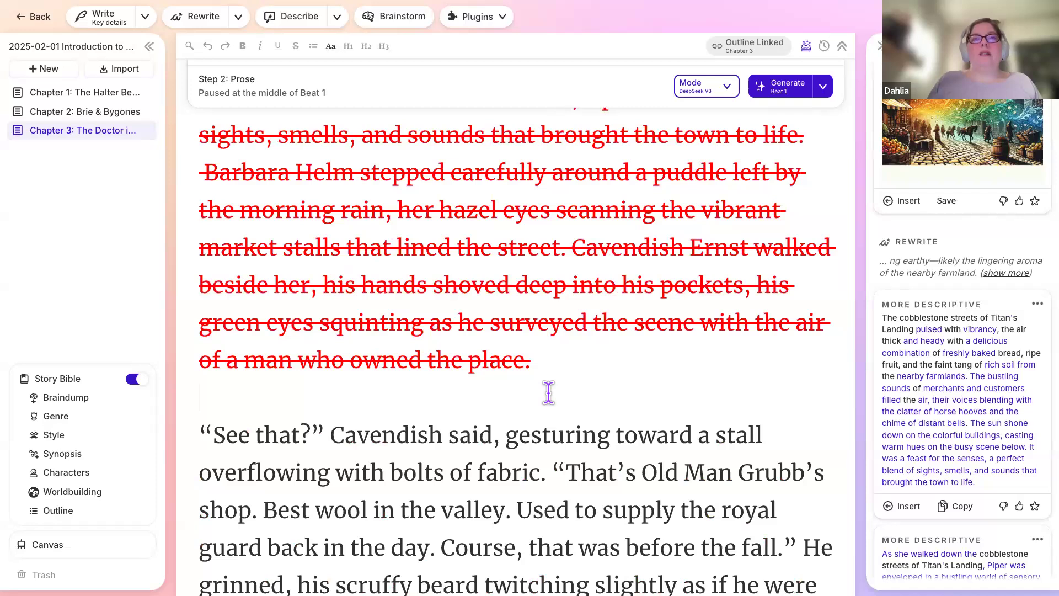
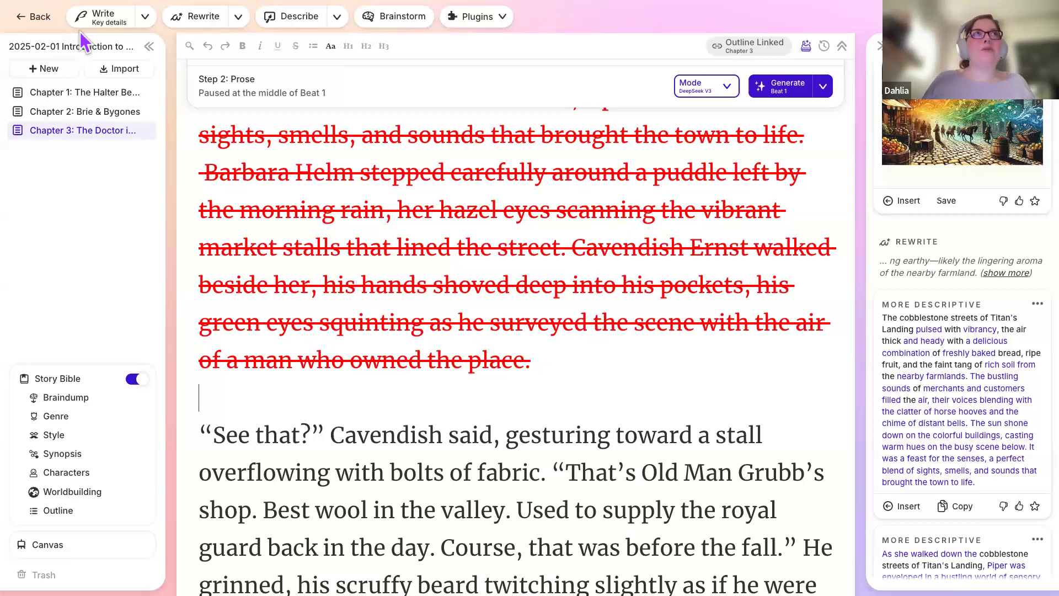
Switch the Write tool to Guided mode and activate its field for instructions on what should come next.
{"action": "left_click", "coordinate": [146, 21]}
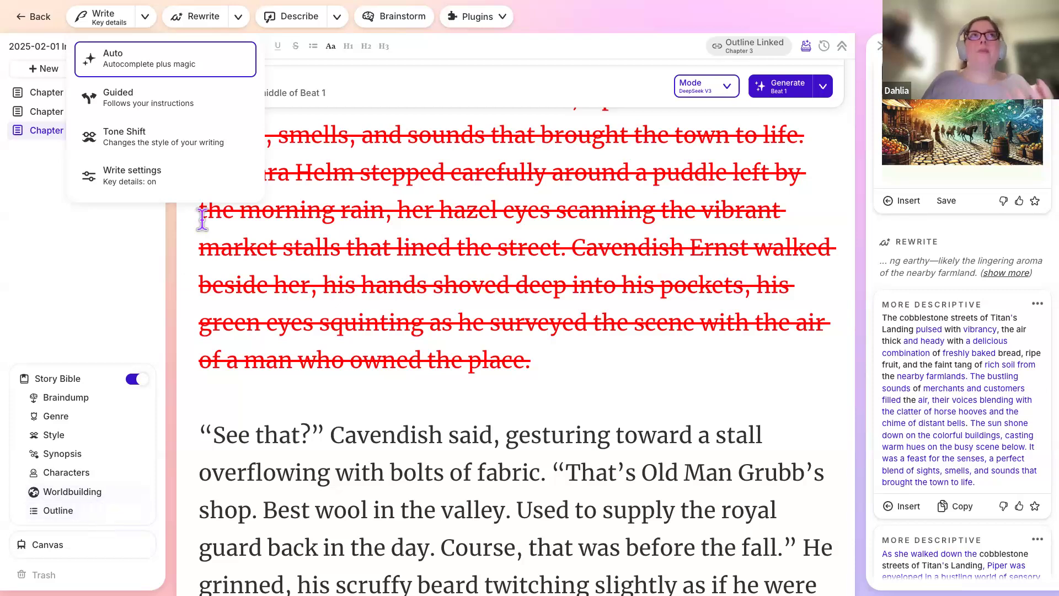
{"action": "left_click", "coordinate": [209, 110]}
{"action": "left_click", "coordinate": [126, 116]}
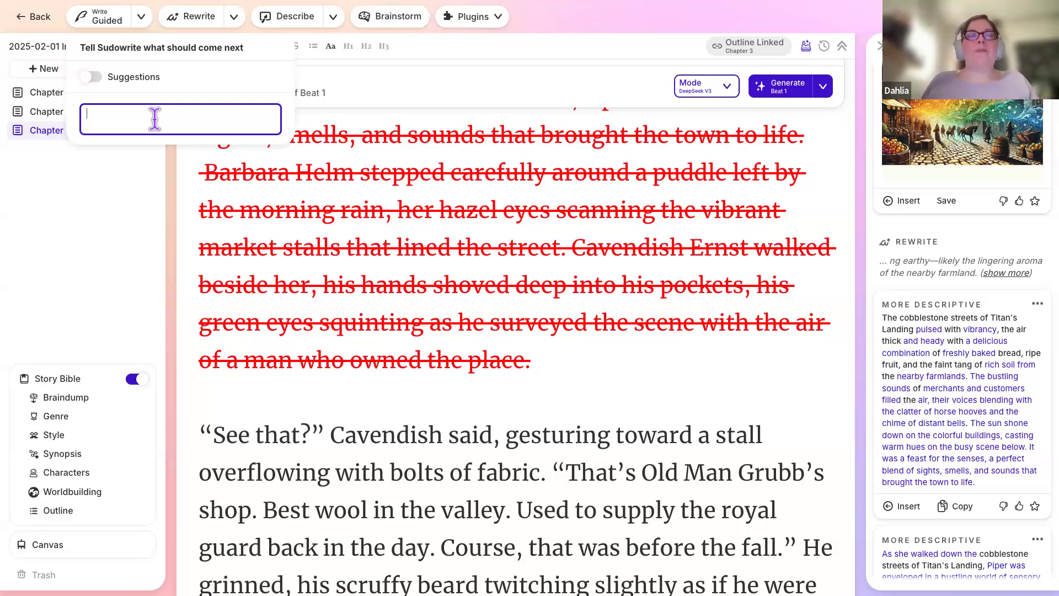
{"action": "left_click", "coordinate": [146, 22]}
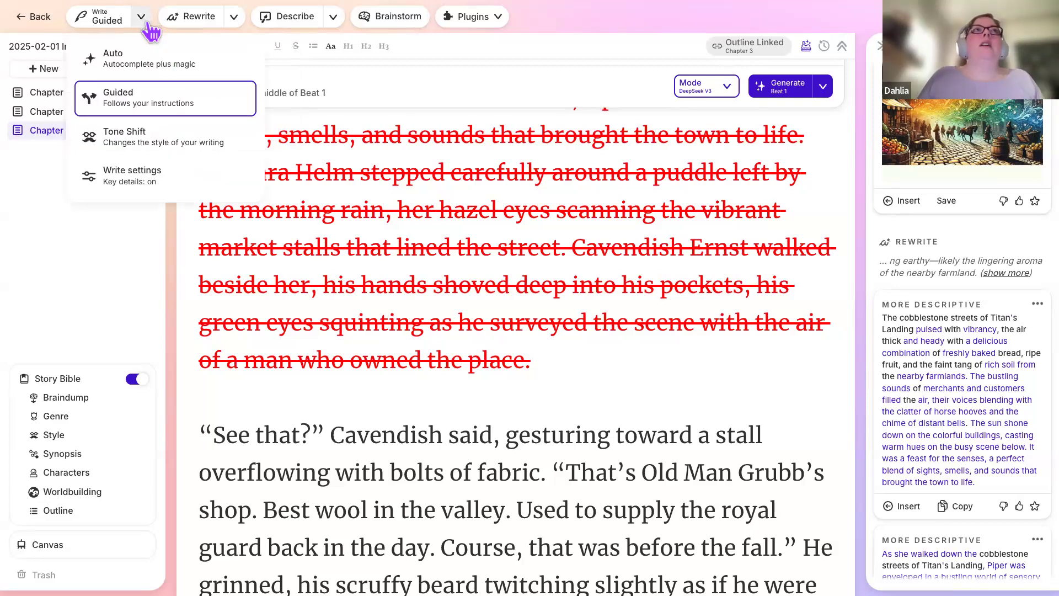
{"action": "left_click", "coordinate": [135, 105]}
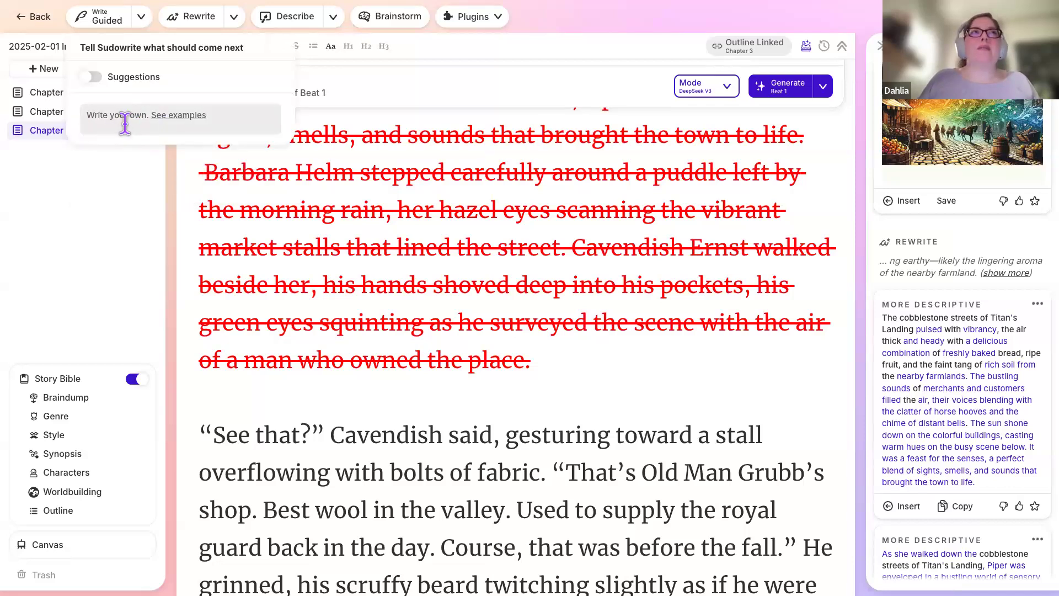
{"action": "left_click", "coordinate": [125, 122]}
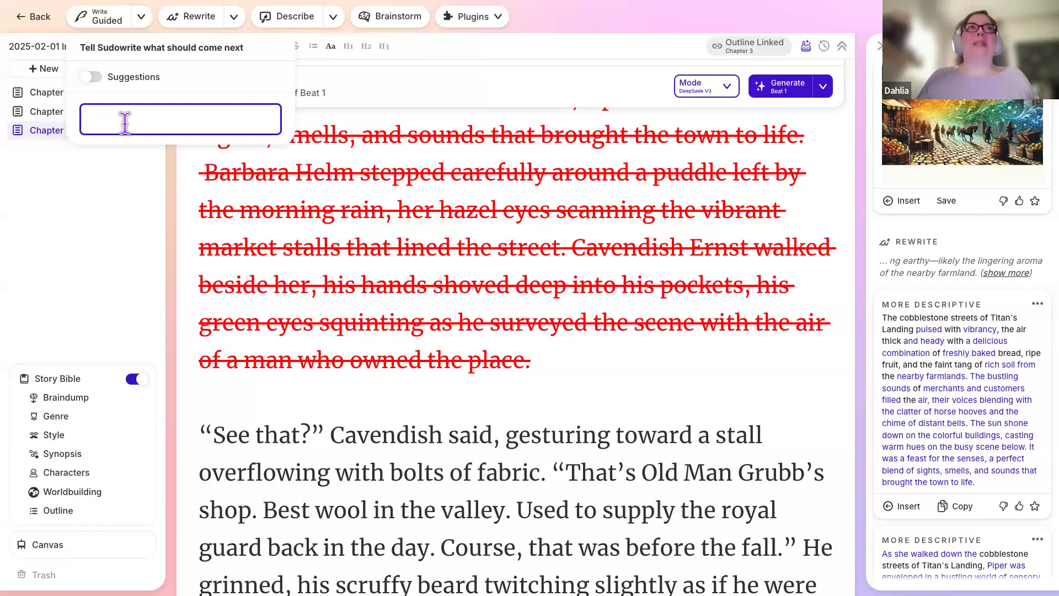
Set the Write tool to Tone Shift with the Ominous tone, looking over the other available tones.
{"action": "left_click", "coordinate": [141, 30]}
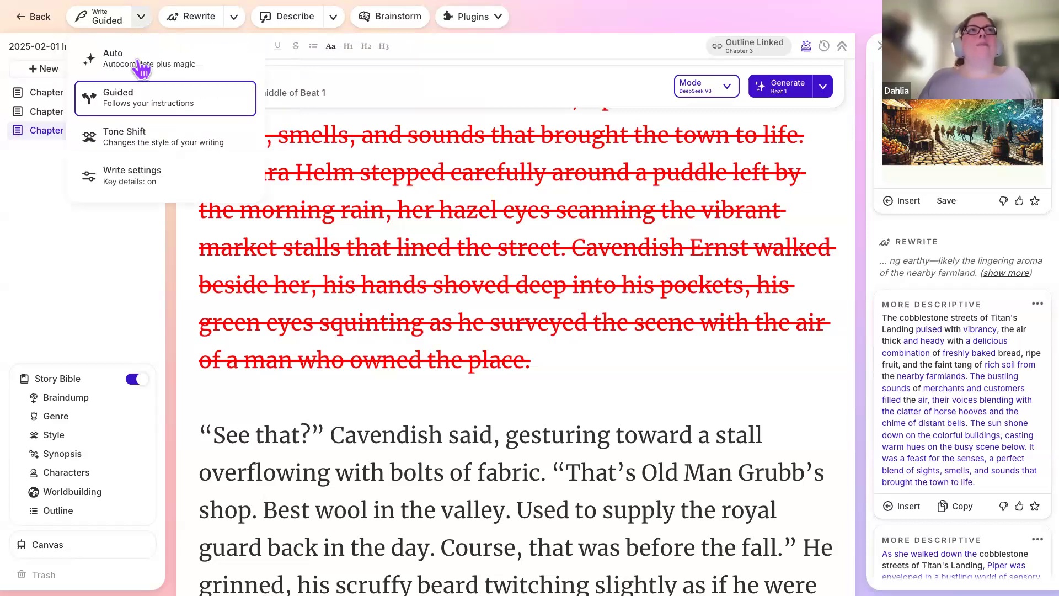
{"action": "left_click", "coordinate": [130, 139]}
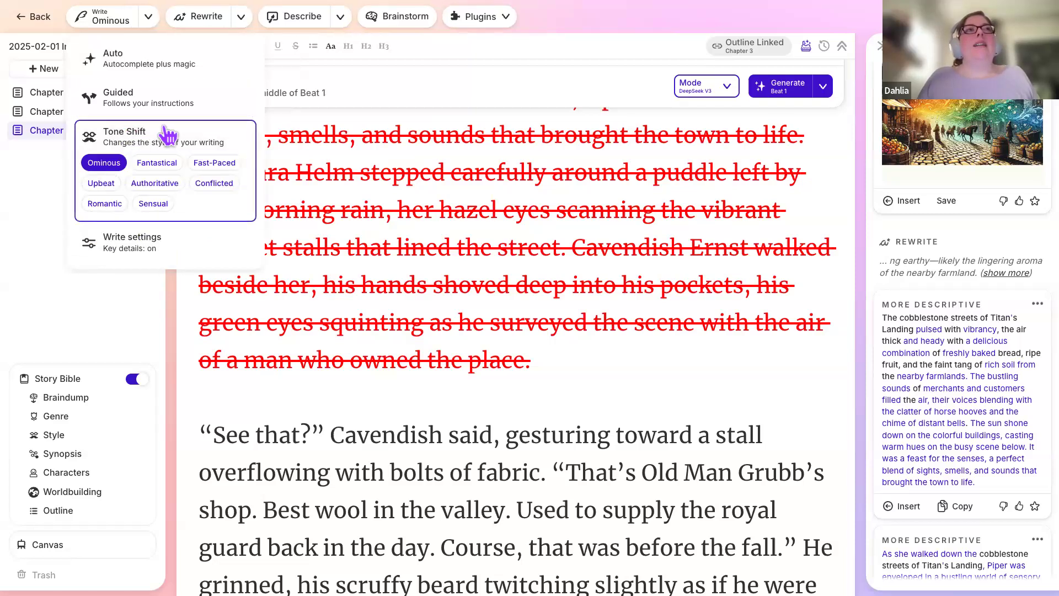
{"action": "left_click", "coordinate": [163, 167]}
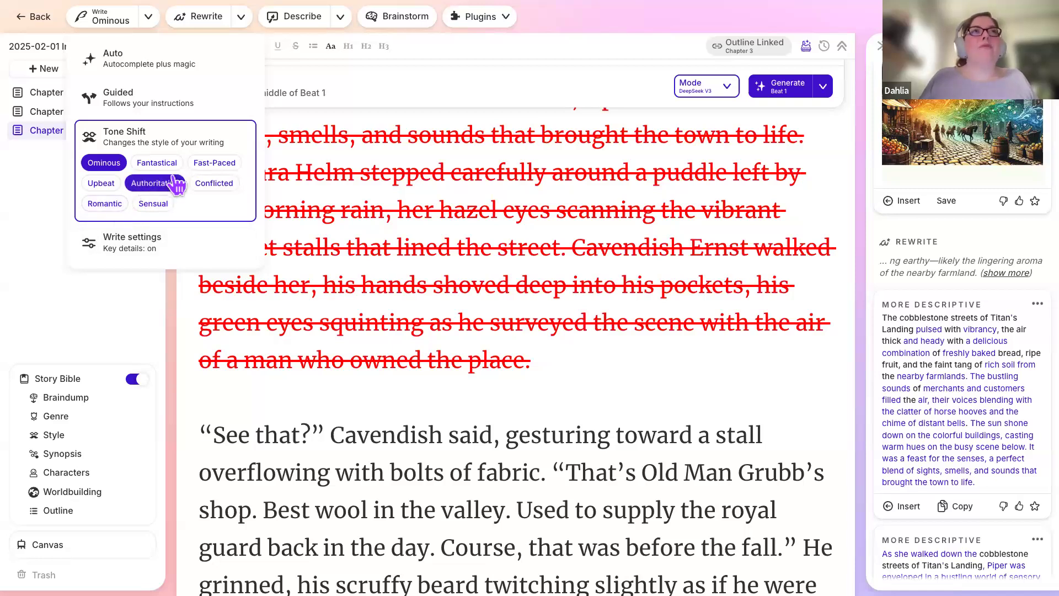
{"action": "left_click", "coordinate": [153, 204]}
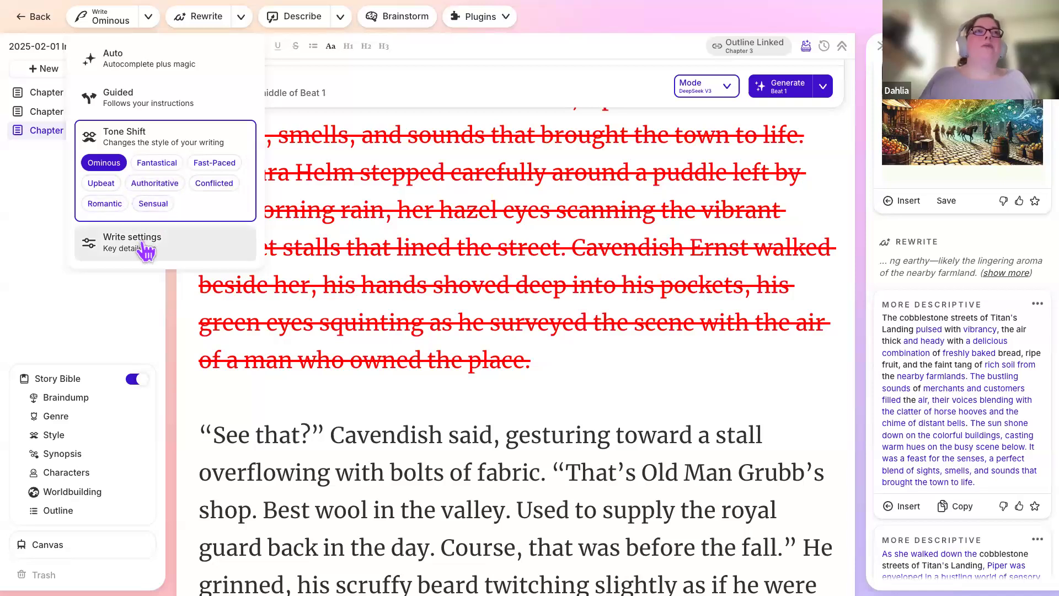
Open the Write settings and try Creativity at Most before returning it to Least.
{"action": "left_click", "coordinate": [146, 242]}
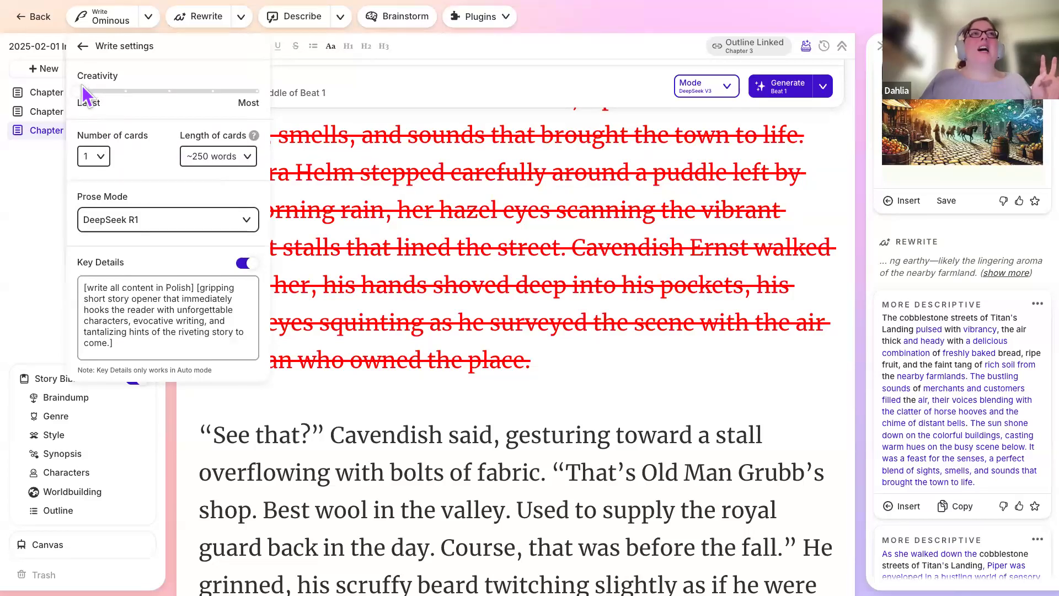
{"action": "left_click_drag", "start_coordinate": [82, 95], "coordinate": [77, 116]}
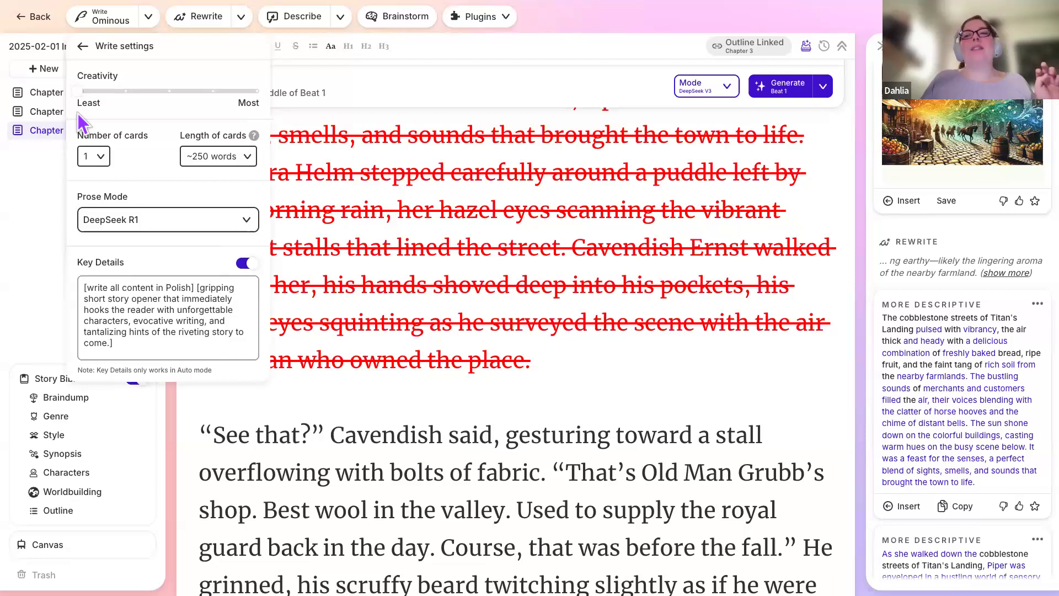
{"action": "left_click_drag", "start_coordinate": [77, 114], "coordinate": [296, 115]}
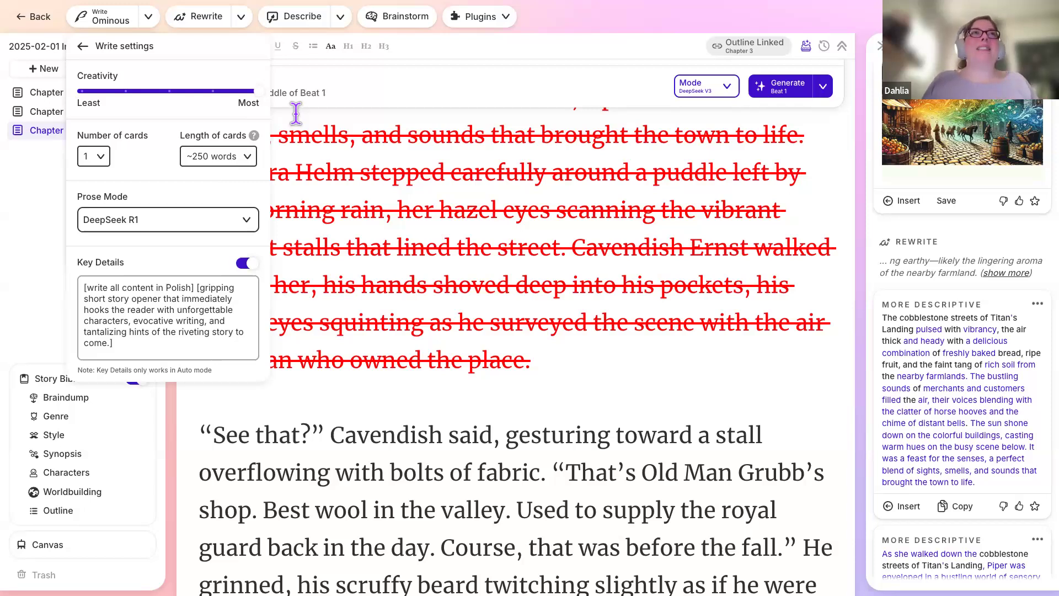
{"action": "left_click", "coordinate": [165, 91]}
{"action": "left_click_drag", "start_coordinate": [161, 93], "coordinate": [86, 94]}
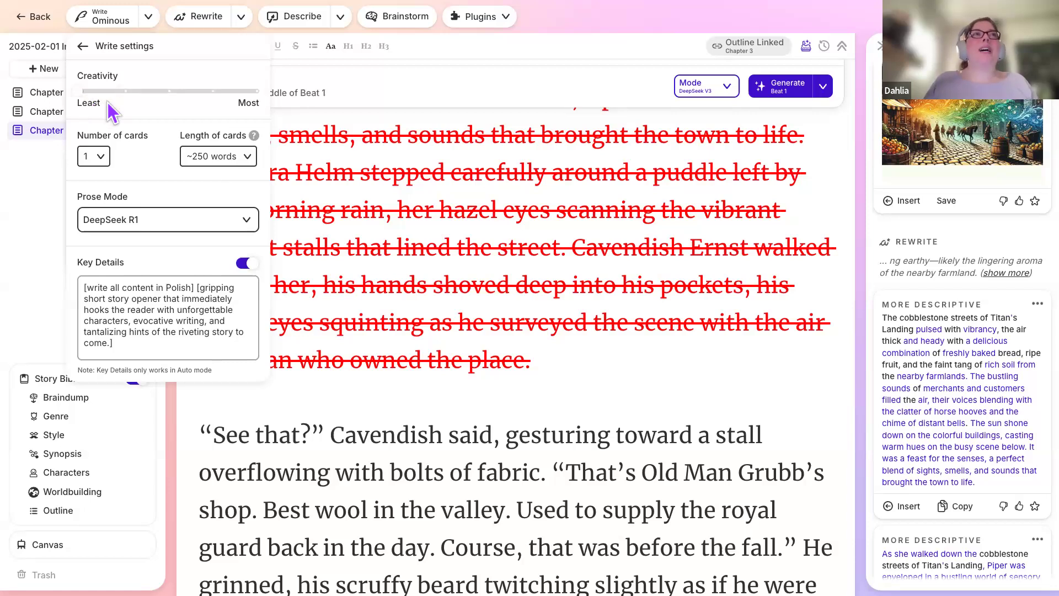
Check the options for the number and length of cards, keeping 1 card of ~250 words.
{"action": "left_click", "coordinate": [105, 163]}
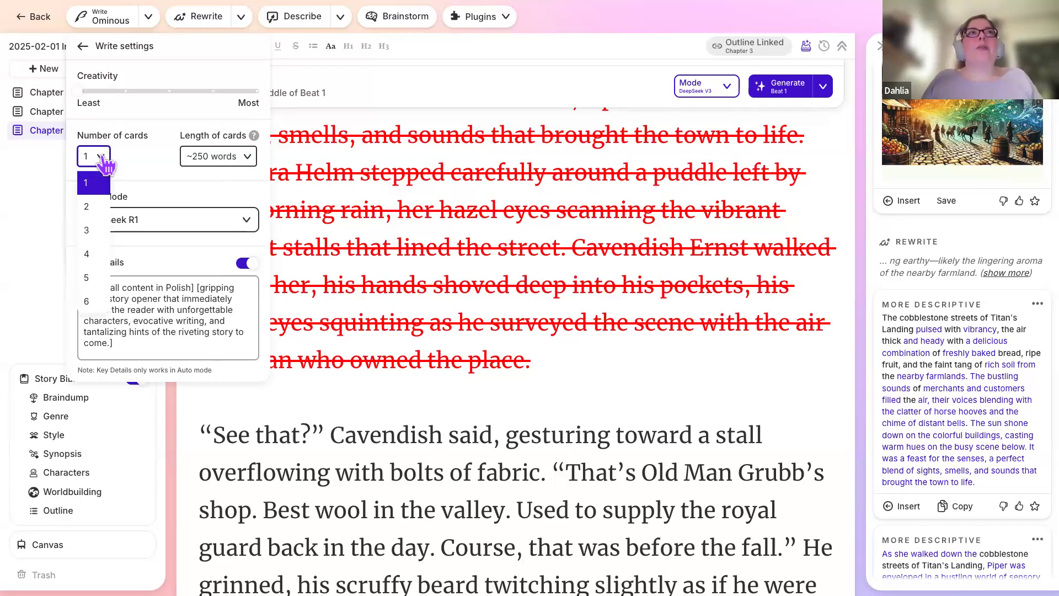
{"action": "left_click", "coordinate": [105, 164]}
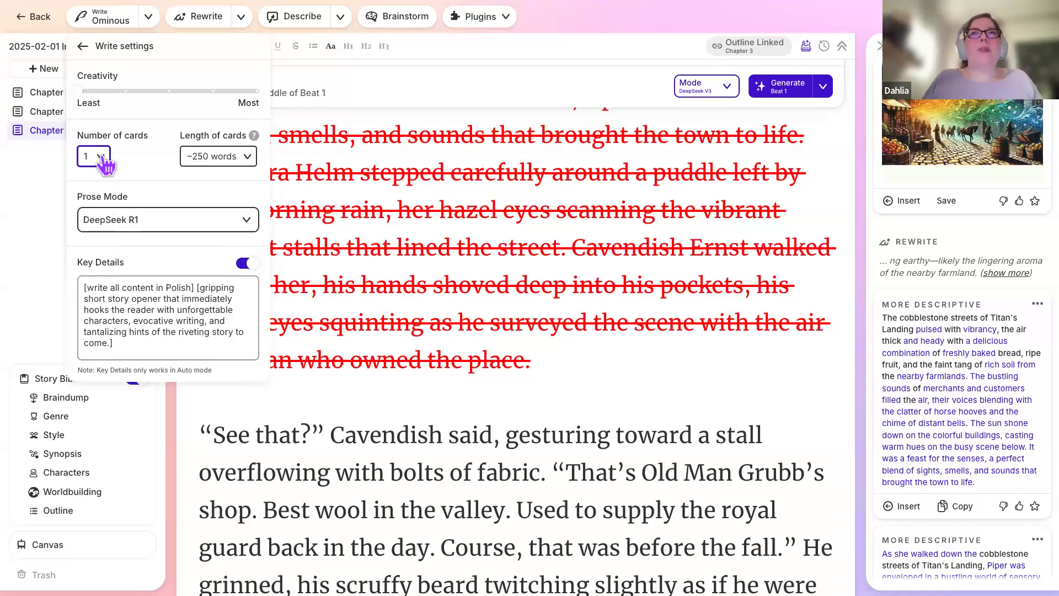
{"action": "left_click", "coordinate": [217, 160]}
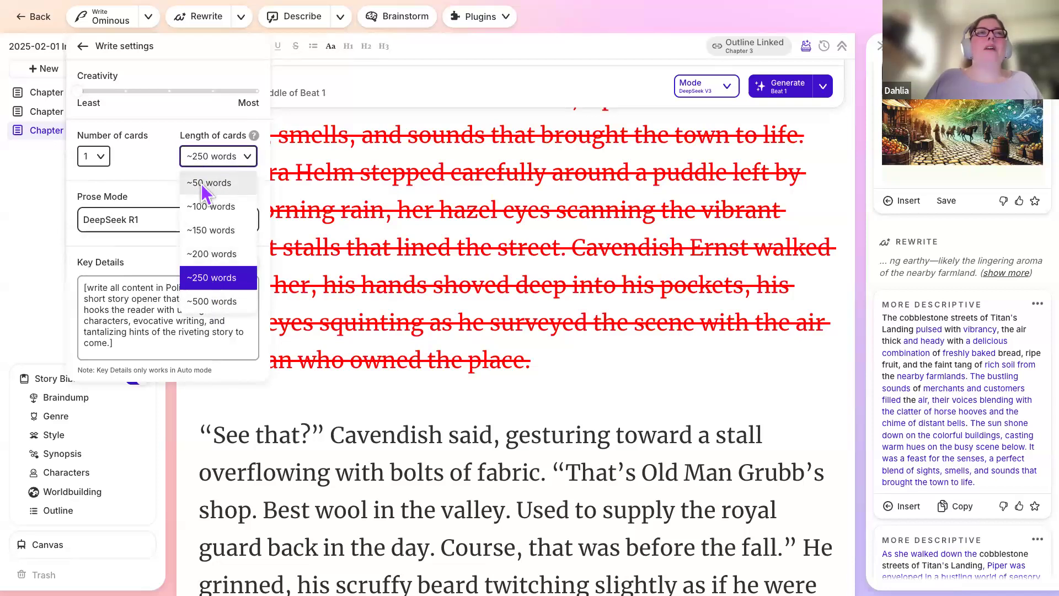
{"action": "left_click", "coordinate": [217, 278]}
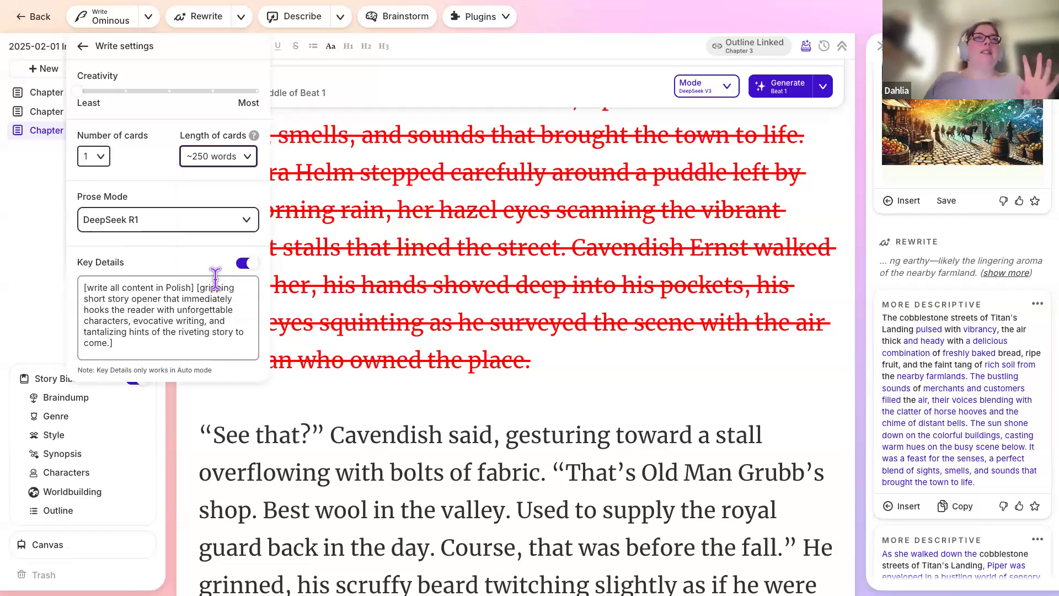
Change the Write prose mode to StarCannon 12B from the advanced models, looking at DeepSeek V3 on the way.
{"action": "left_click", "coordinate": [222, 223]}
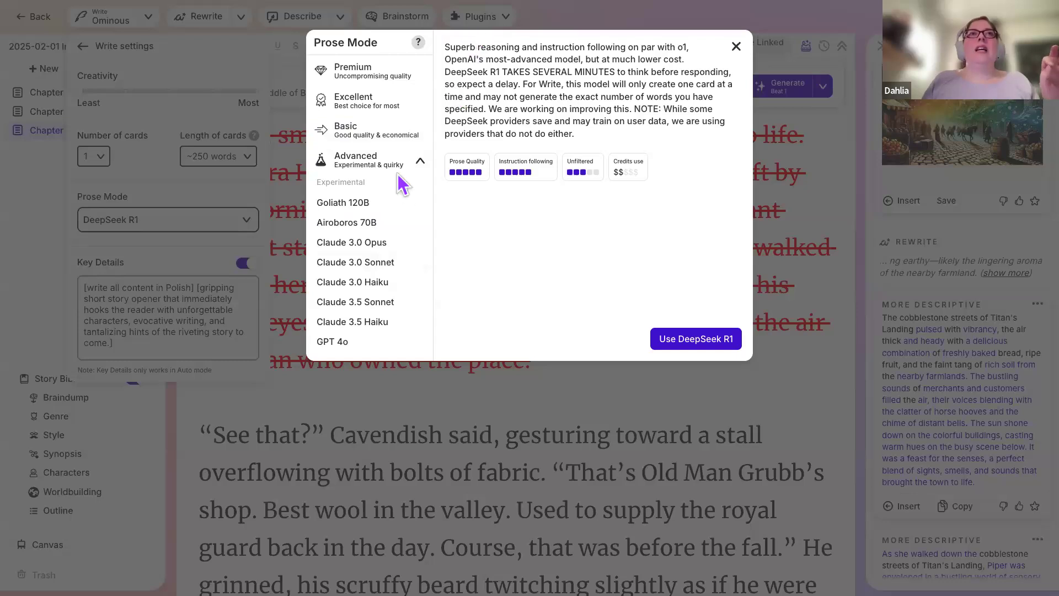
{"action": "scroll", "coordinate": [364, 248], "scroll_direction": "down", "scroll_amount": 10}
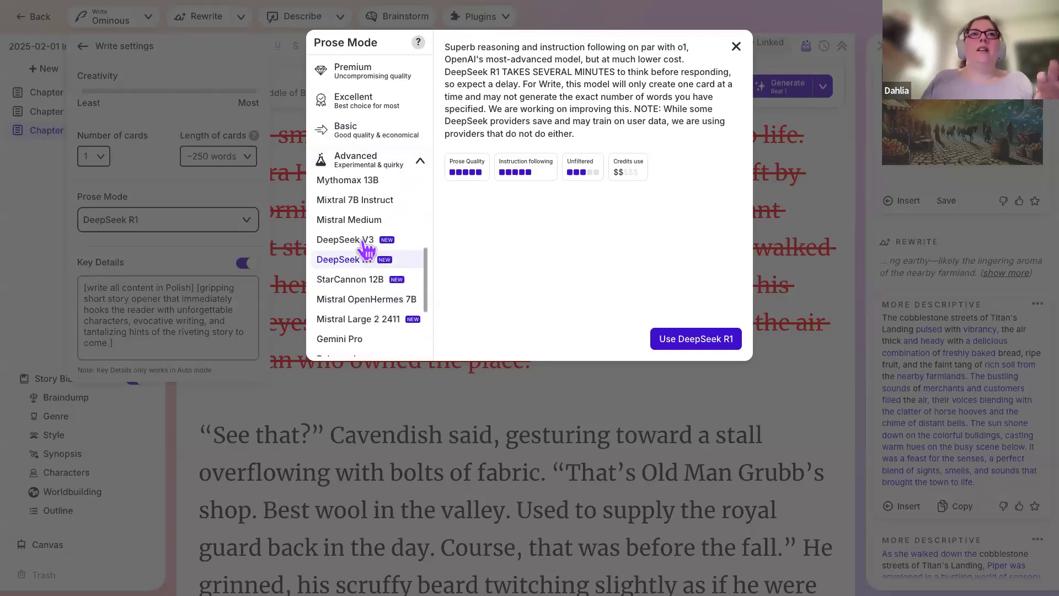
{"action": "scroll", "coordinate": [367, 240], "scroll_direction": "up", "scroll_amount": 2}
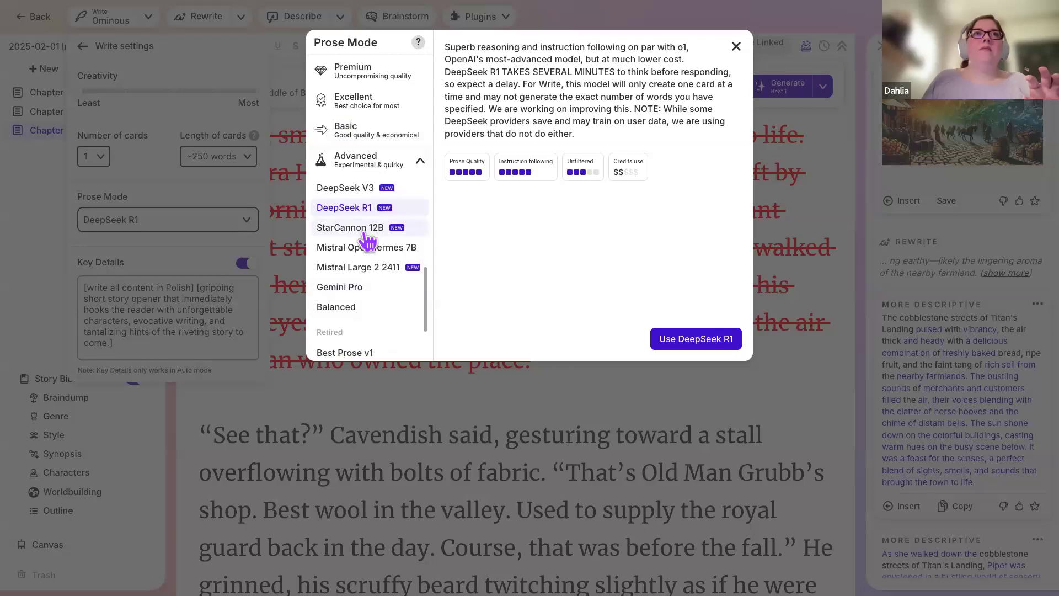
{"action": "scroll", "coordinate": [366, 238], "scroll_direction": "up", "scroll_amount": 1}
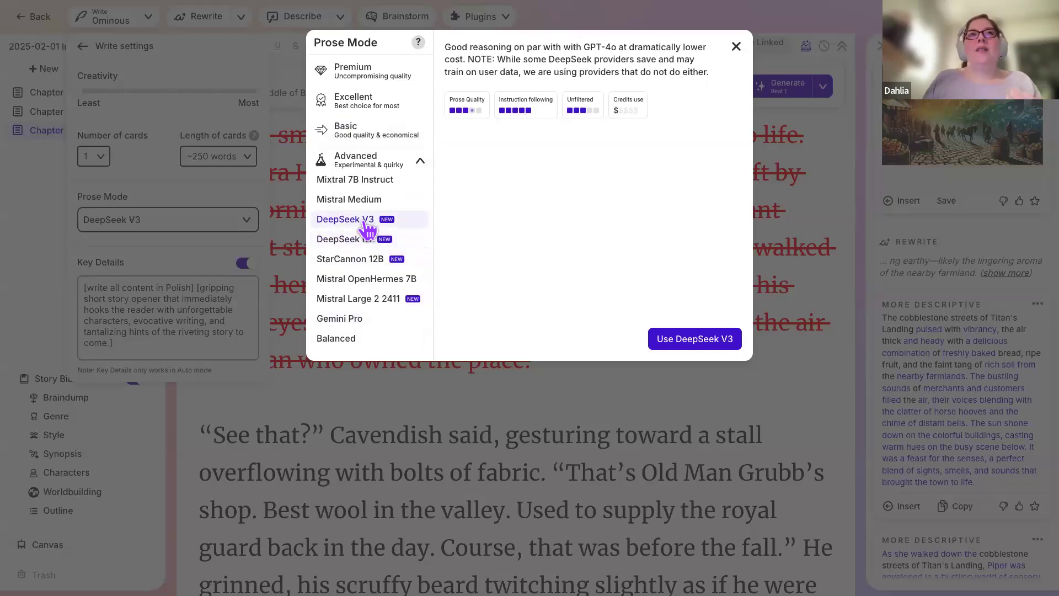
{"action": "left_click", "coordinate": [373, 260]}
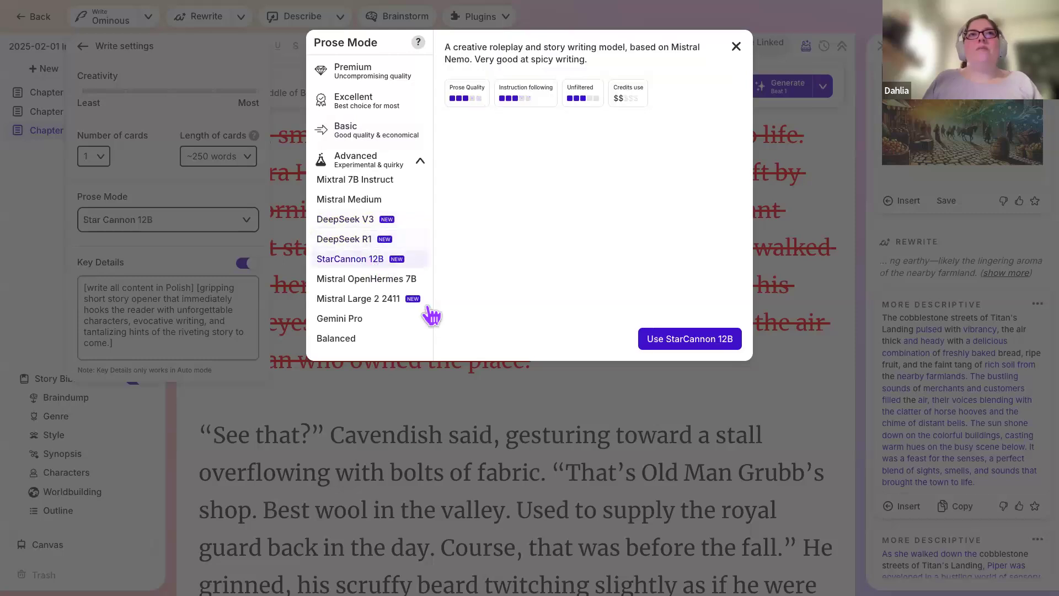
{"action": "left_click", "coordinate": [680, 340]}
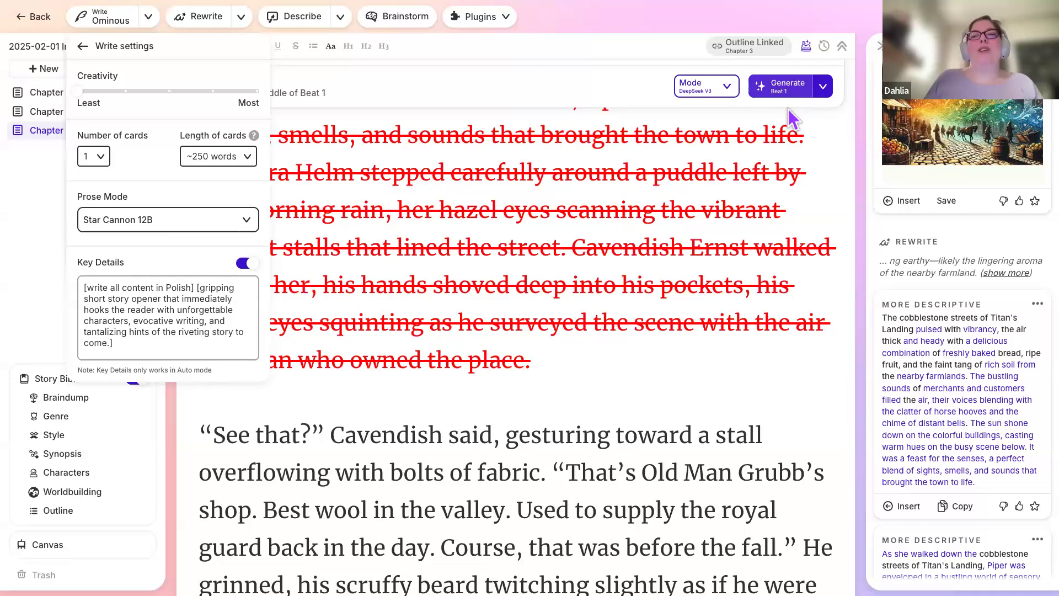
Examine the Key Details text in the Write settings, including the bracketed Polish language instruction and the bracketed short story opener instruction.
{"action": "left_click", "coordinate": [144, 303]}
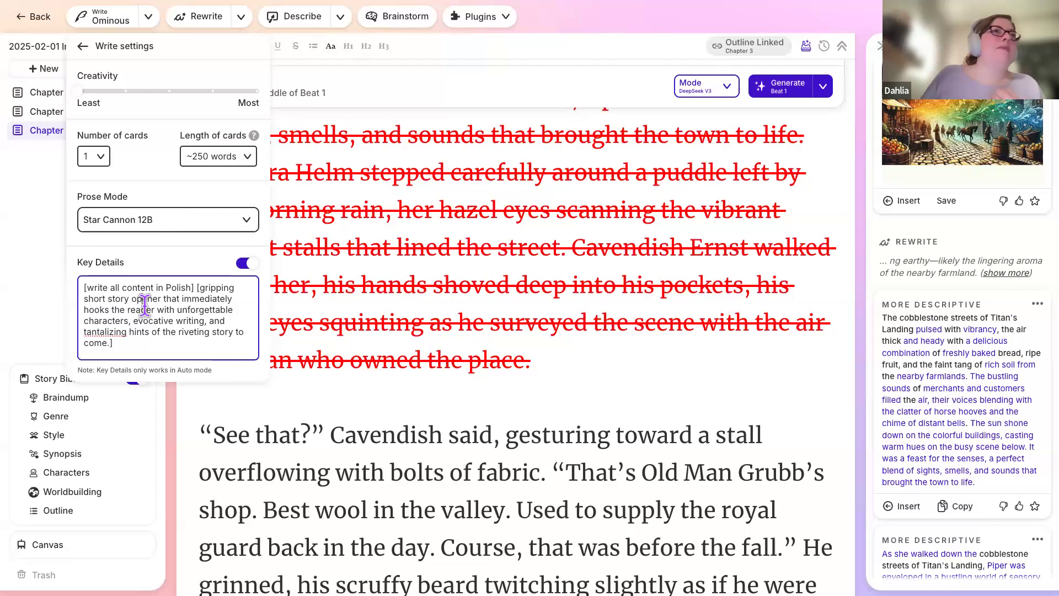
{"action": "triple_click", "coordinate": [140, 324]}
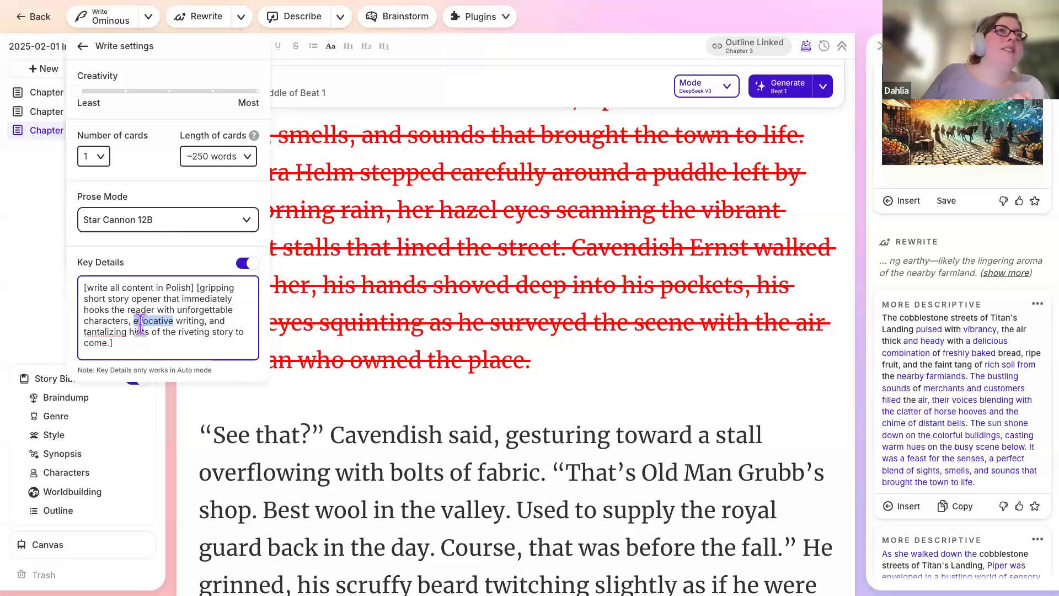
{"action": "left_click", "coordinate": [138, 346]}
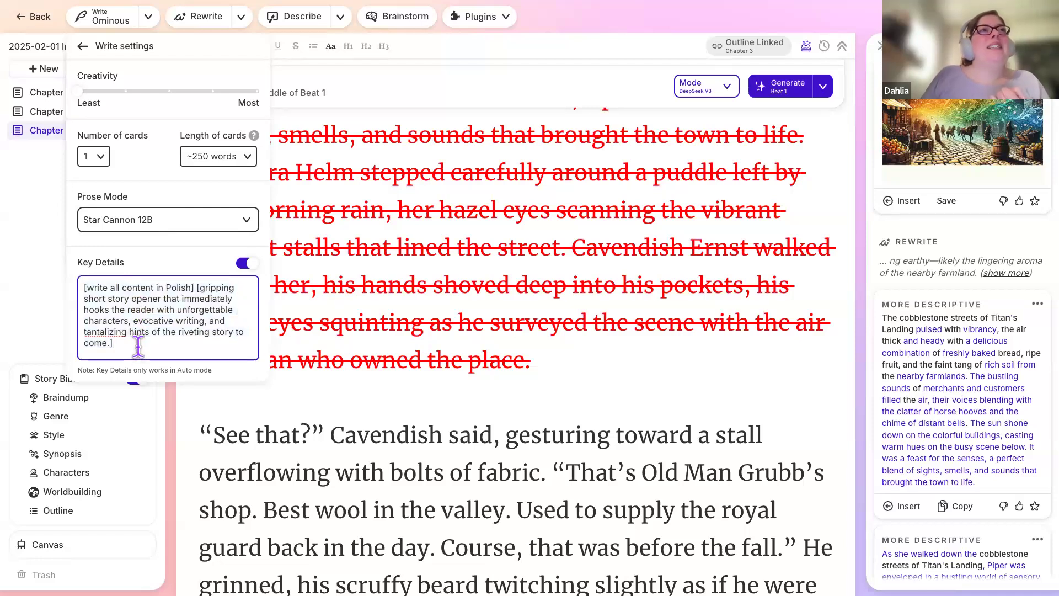
{"action": "left_click", "coordinate": [93, 301], "text": "shift"}
{"action": "left_click", "coordinate": [77, 285], "text": "shift"}
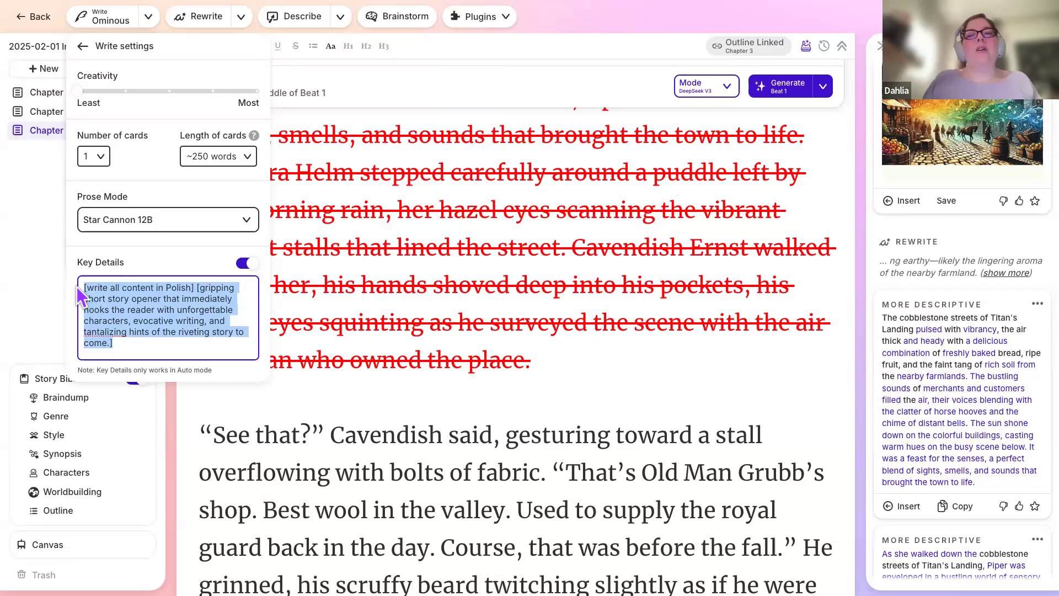
{"action": "left_click", "coordinate": [194, 285]}
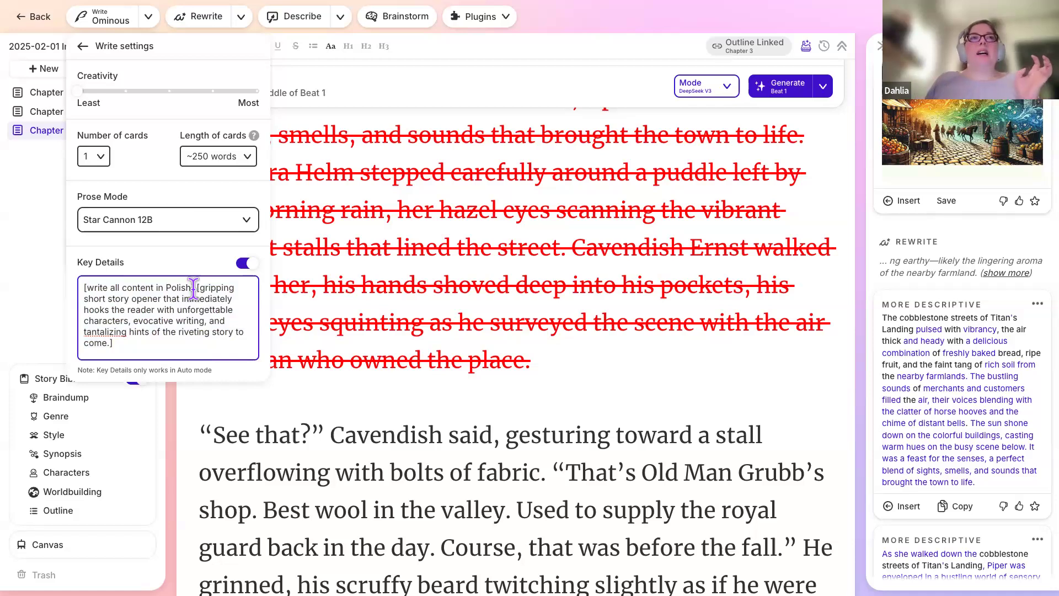
{"action": "left_click_drag", "start_coordinate": [194, 288], "coordinate": [71, 300]}
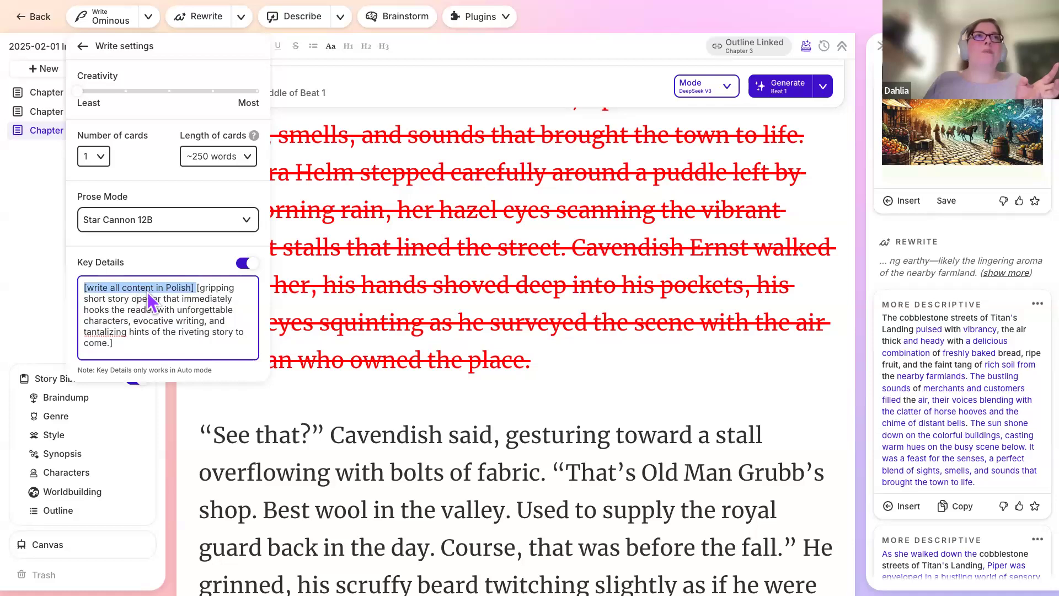
{"action": "left_click", "coordinate": [196, 291]}
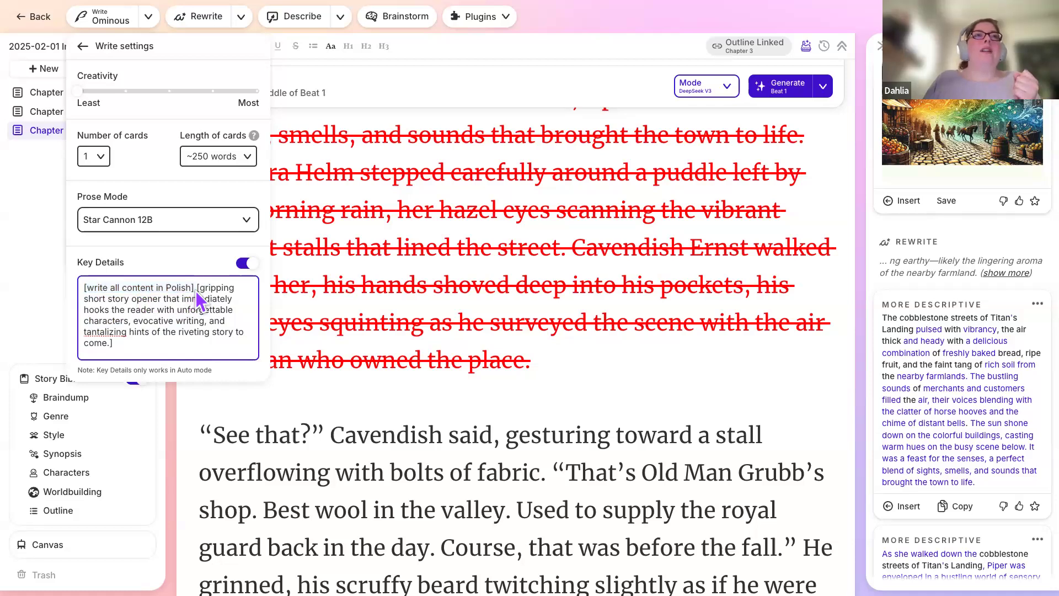
{"action": "left_click_drag", "start_coordinate": [195, 292], "coordinate": [188, 373]}
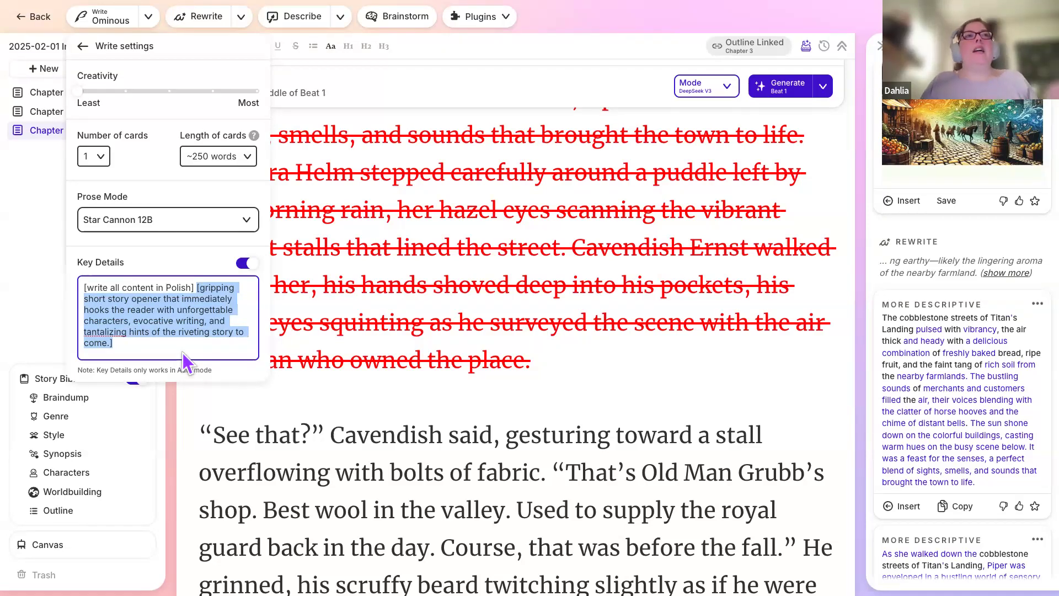
{"action": "left_click", "coordinate": [183, 358]}
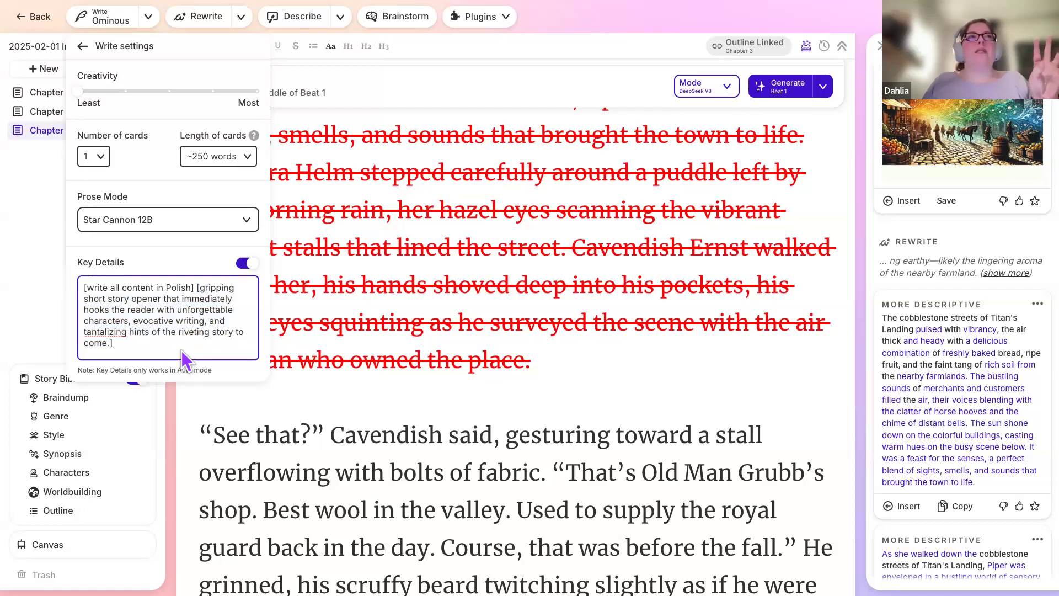
{"action": "key", "text": "ctrl+a"}
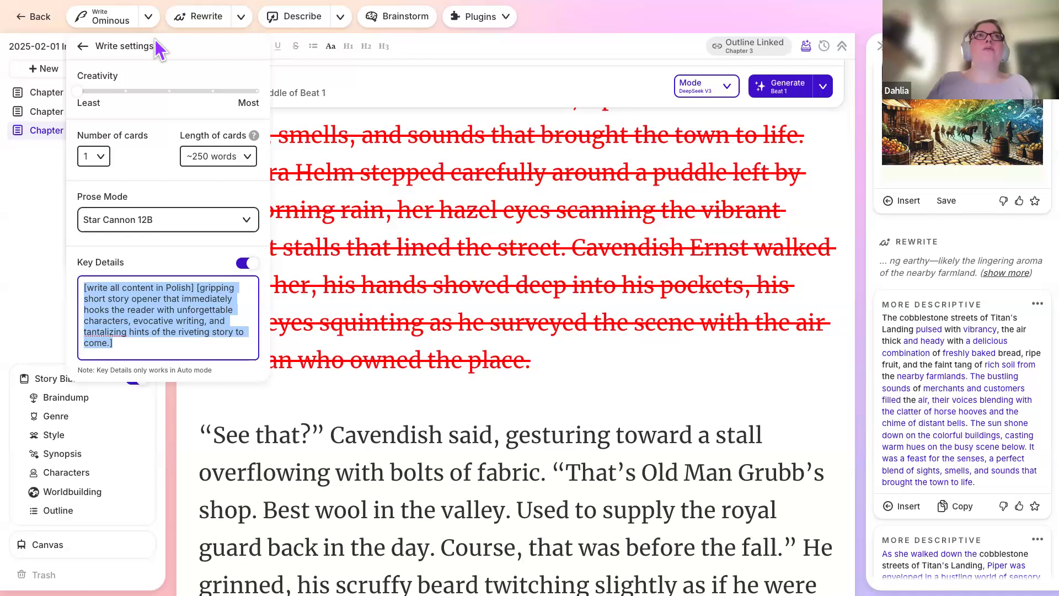
Switch the Write tool from Tone Shift to Auto mode.
{"action": "left_click", "coordinate": [148, 18]}
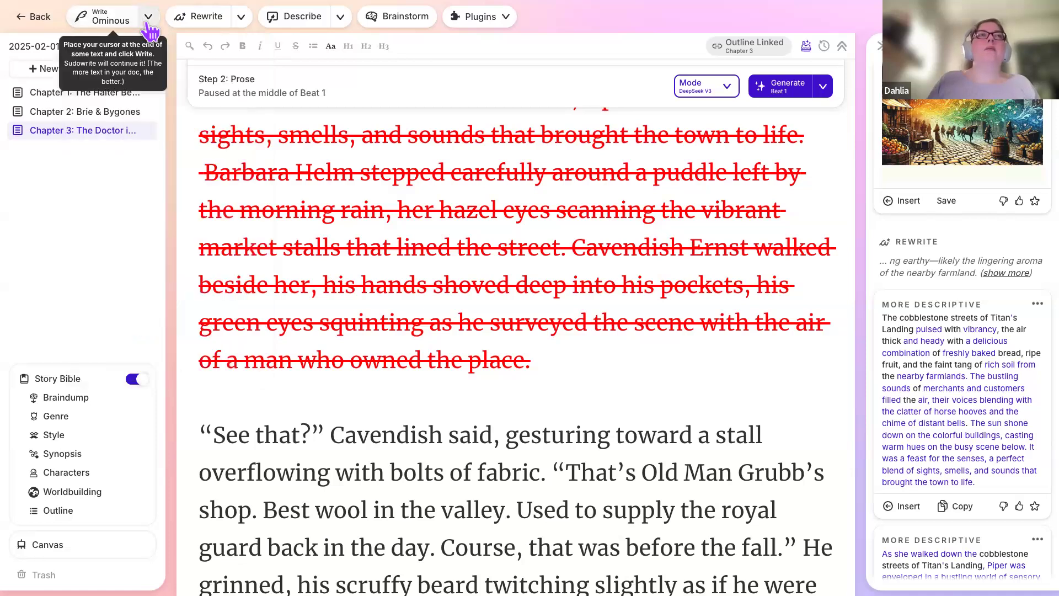
{"action": "left_click", "coordinate": [148, 17]}
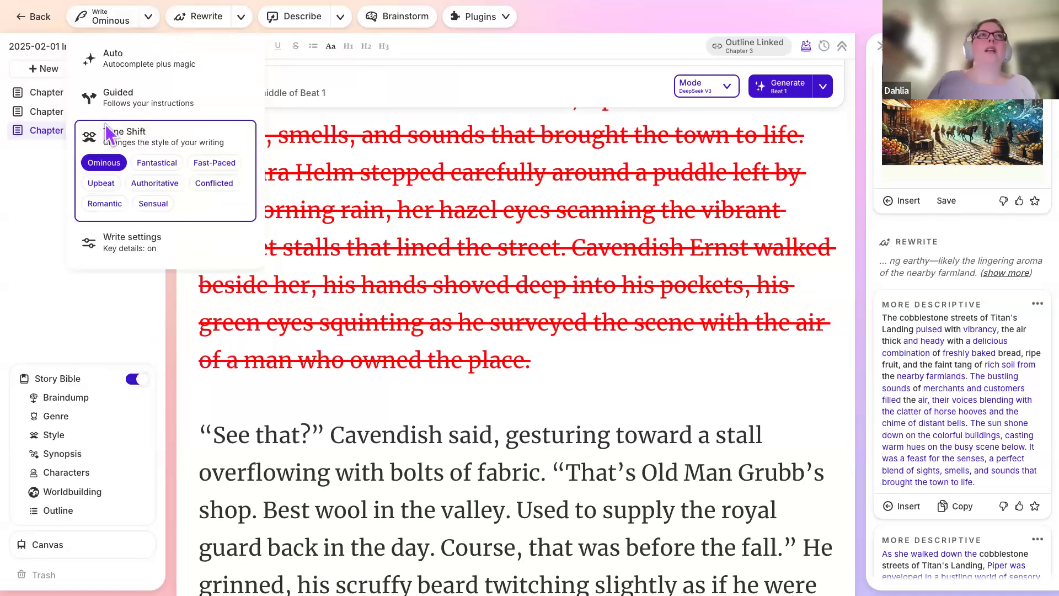
{"action": "left_click", "coordinate": [119, 61]}
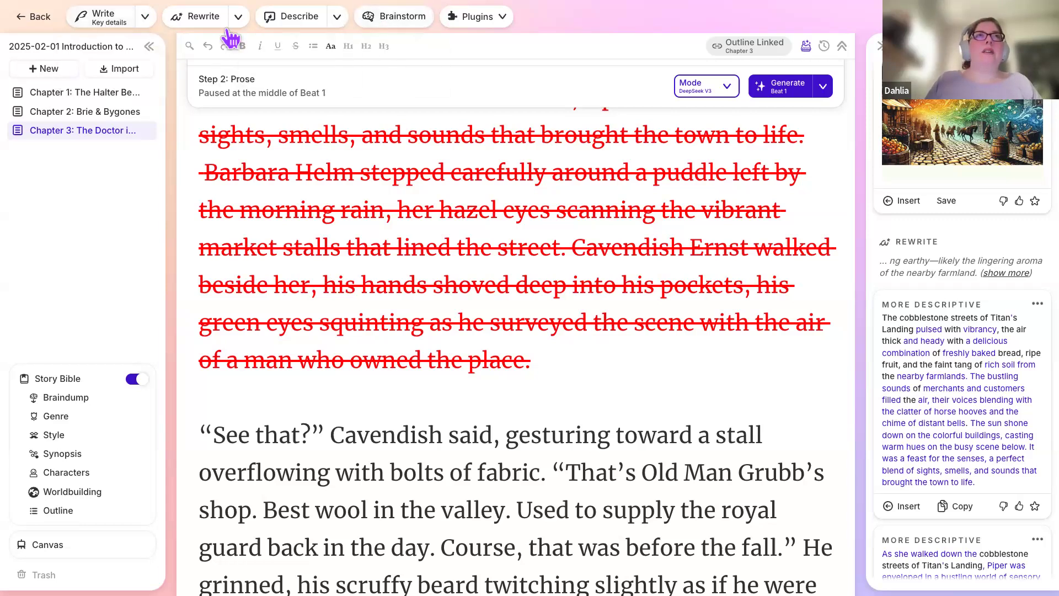
Start a Names brainstorm for an island nation inhabited by warriors, with context "Fantasy film set in Europe" and examples Spartaria and Isle of Dagger.
{"action": "left_click", "coordinate": [407, 22]}
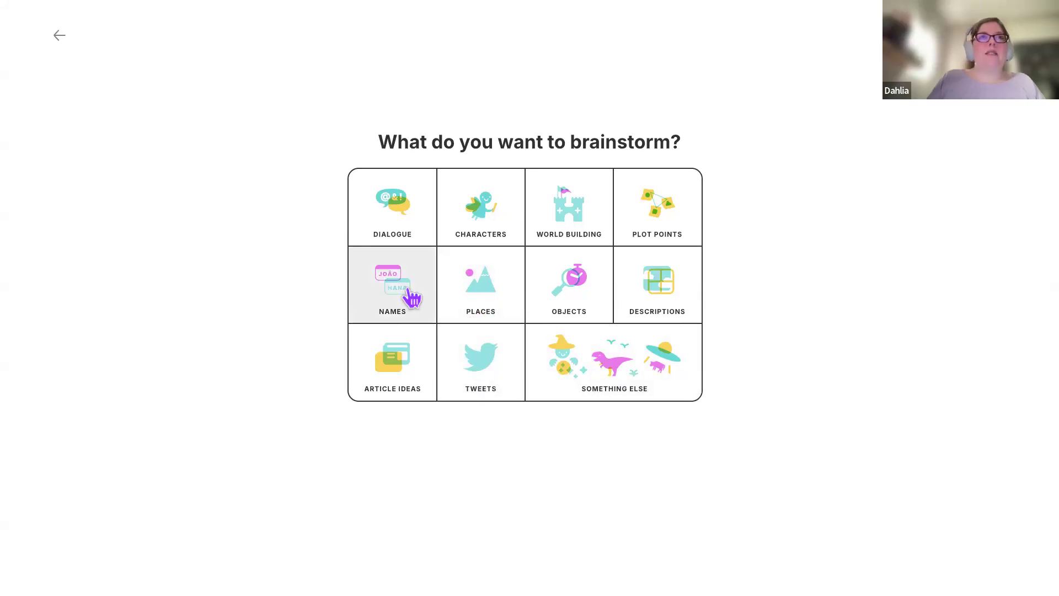
{"action": "left_click", "coordinate": [413, 297]}
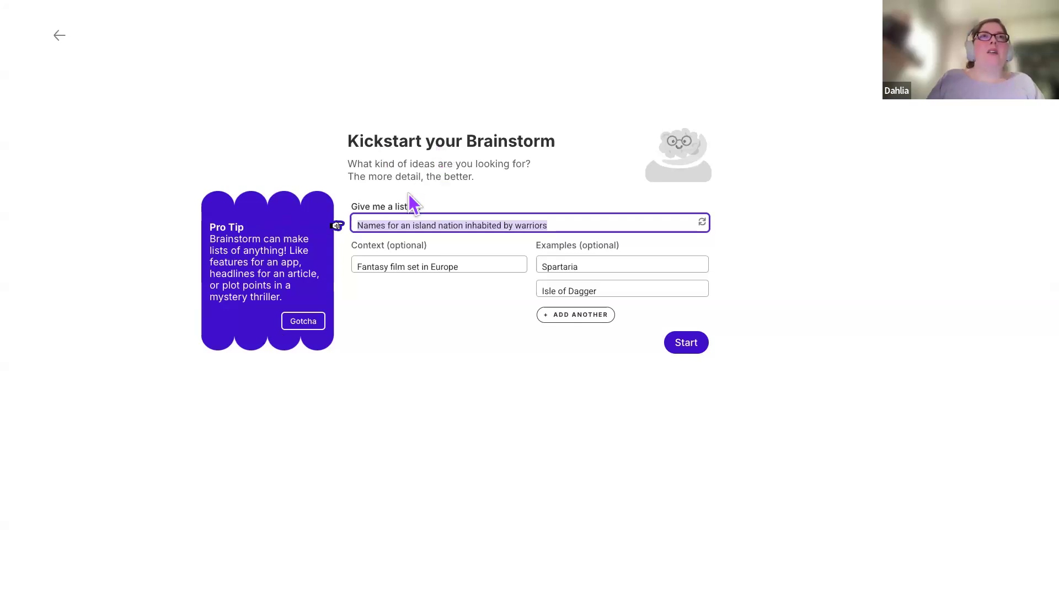
{"action": "left_click", "coordinate": [432, 227]}
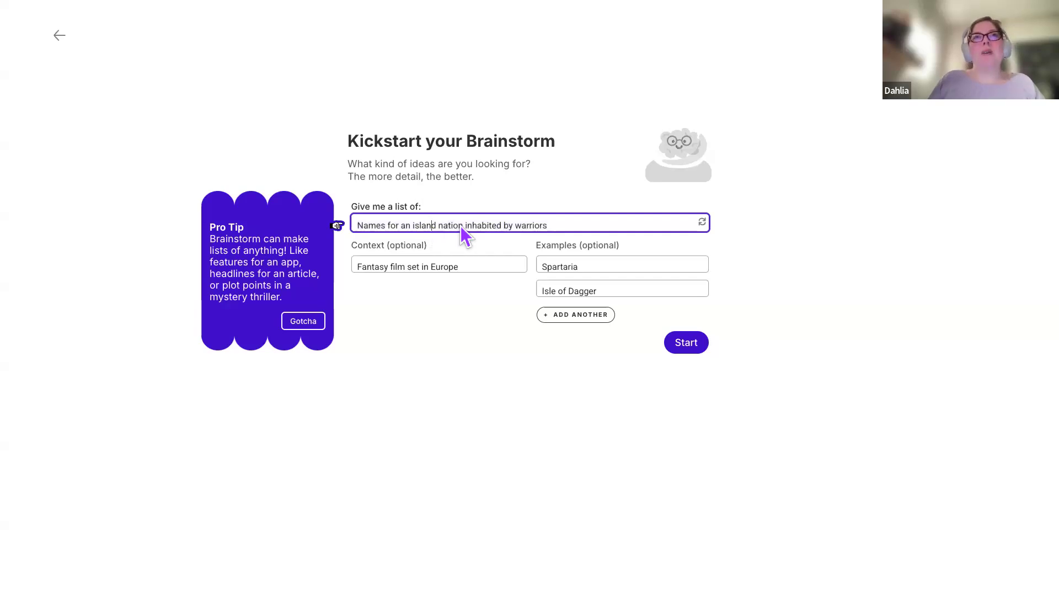
{"action": "left_click", "coordinate": [472, 268]}
{"action": "left_click", "coordinate": [473, 267]}
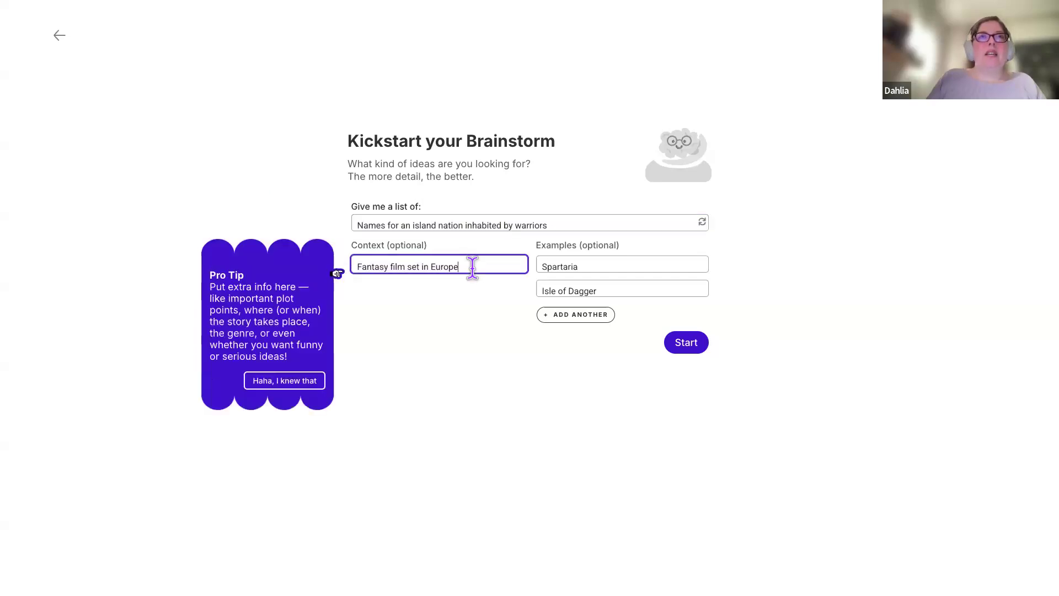
{"action": "left_click", "coordinate": [597, 267]}
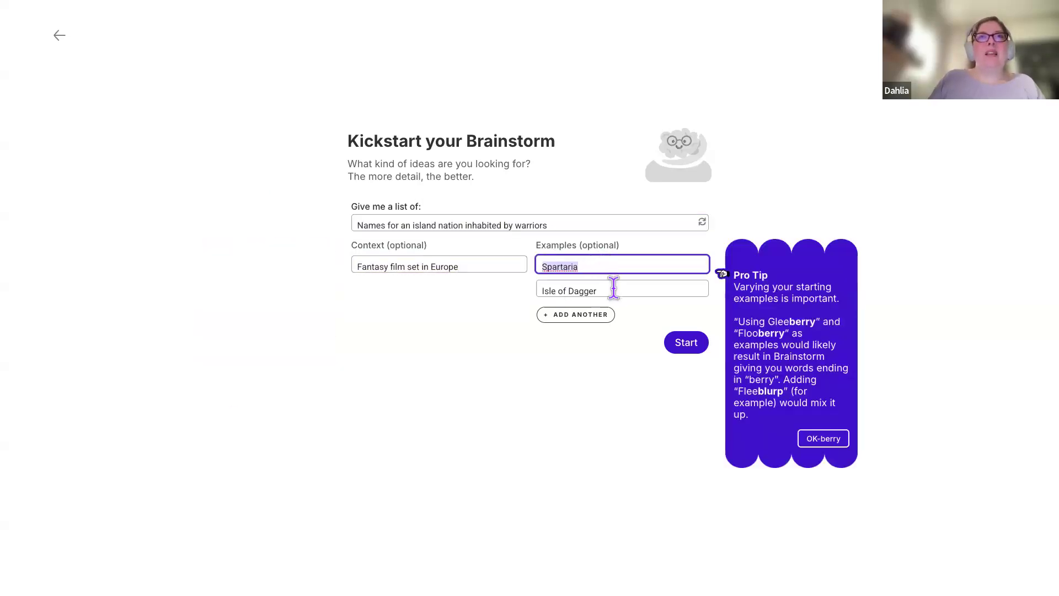
{"action": "left_click", "coordinate": [613, 286]}
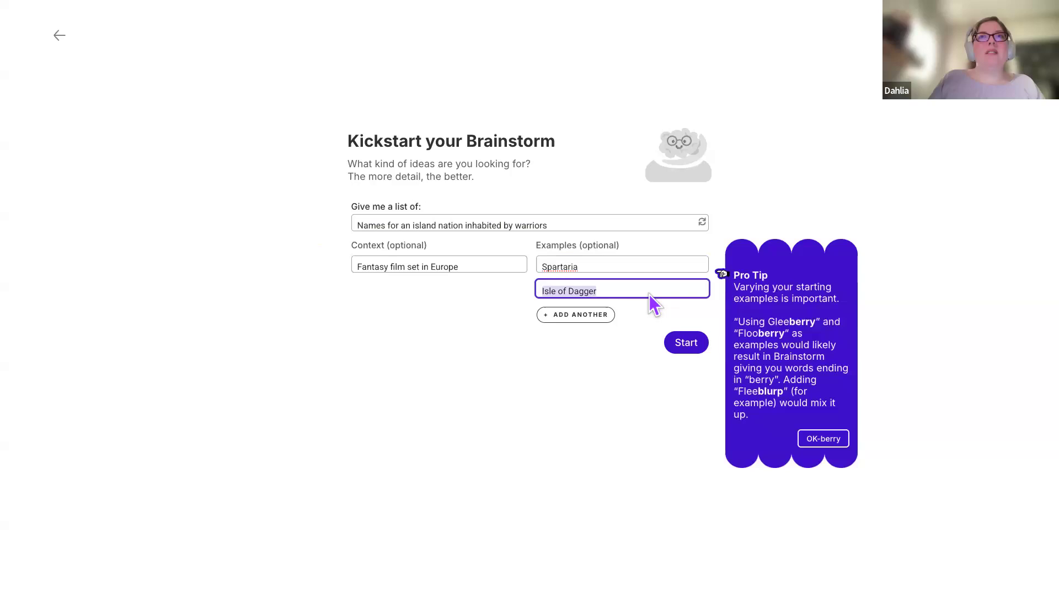
{"action": "left_click", "coordinate": [686, 343]}
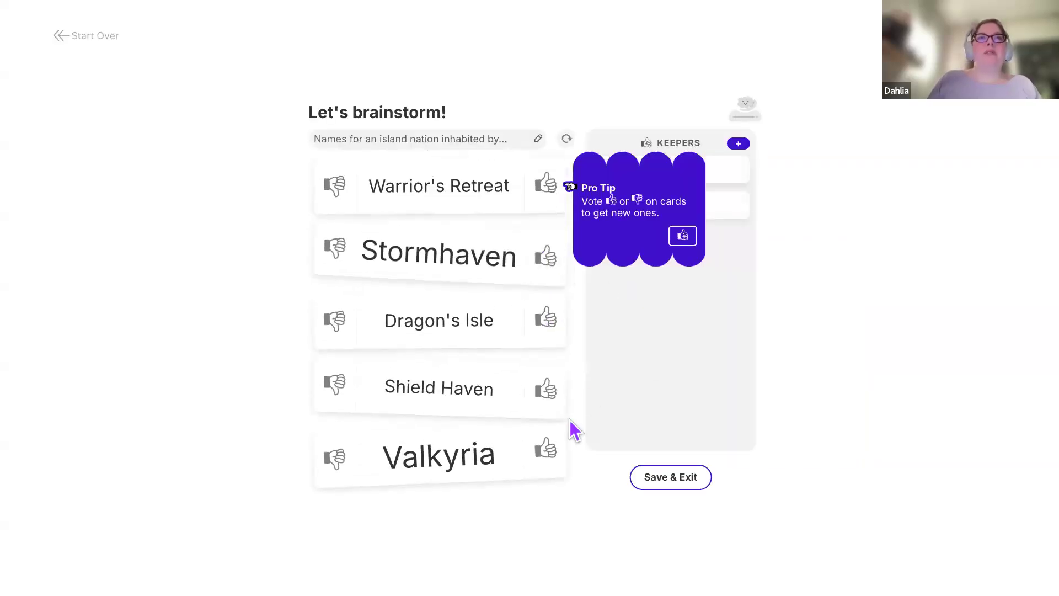
Reject Warrior's Retreat, keep Valkyria, then save and exit the brainstorm and expand its entry in the history.
{"action": "left_click", "coordinate": [329, 189]}
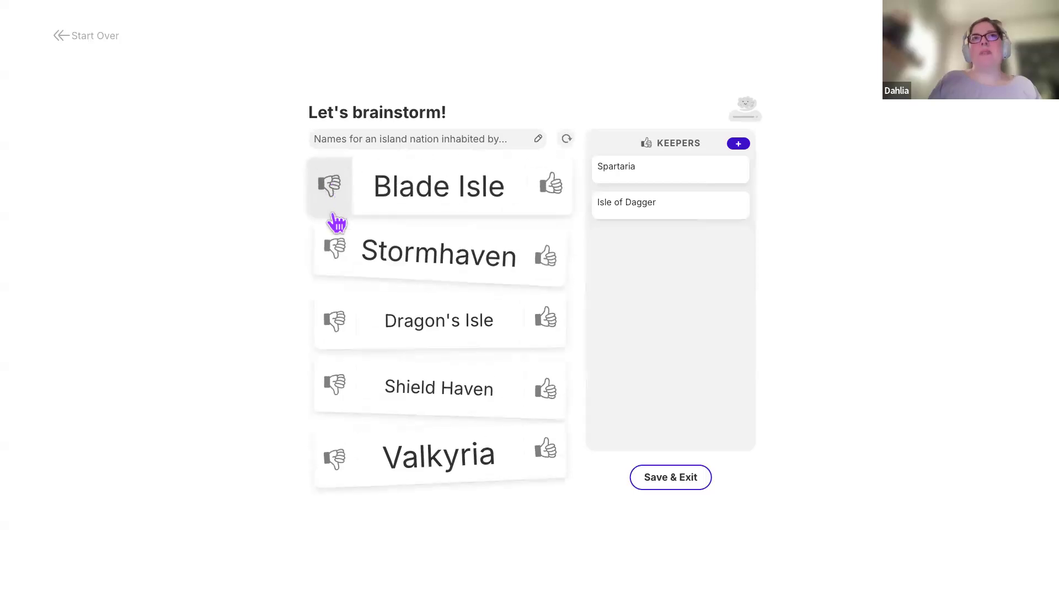
{"action": "left_click", "coordinate": [559, 462]}
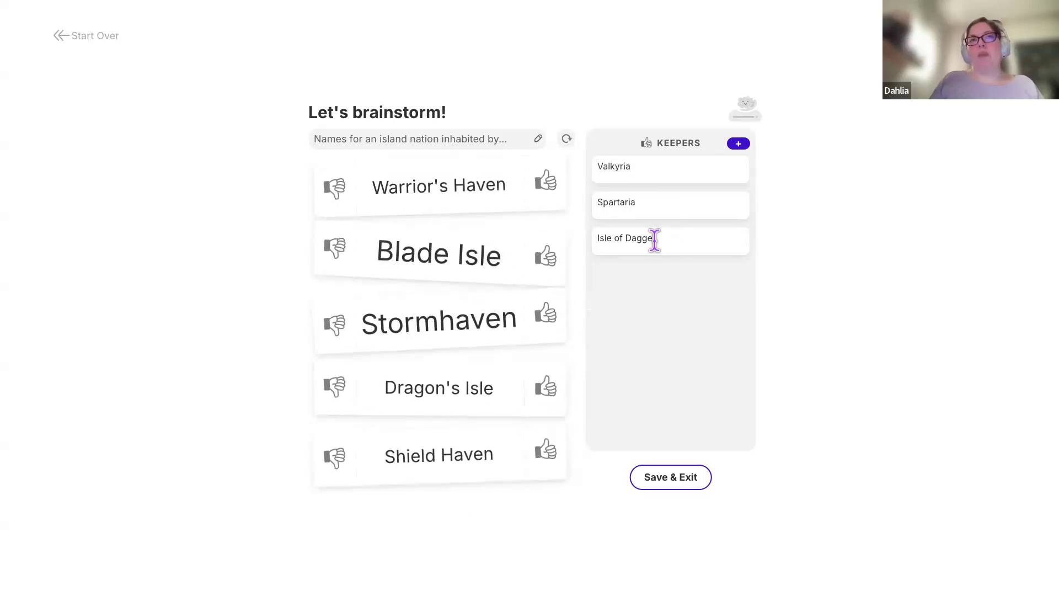
{"action": "mouse_move", "coordinate": [654, 241]}
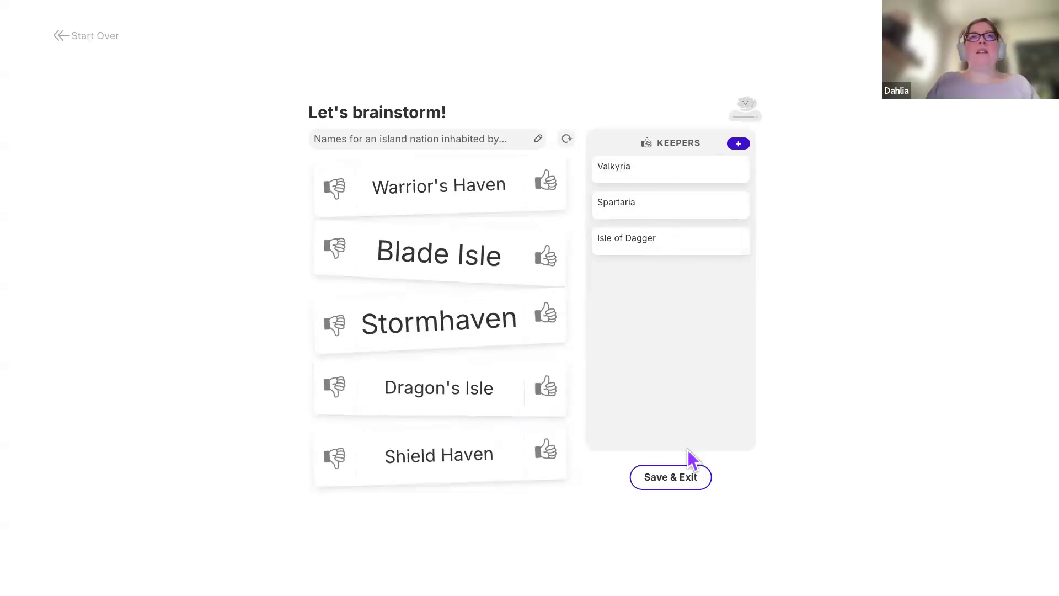
{"action": "left_click", "coordinate": [678, 478]}
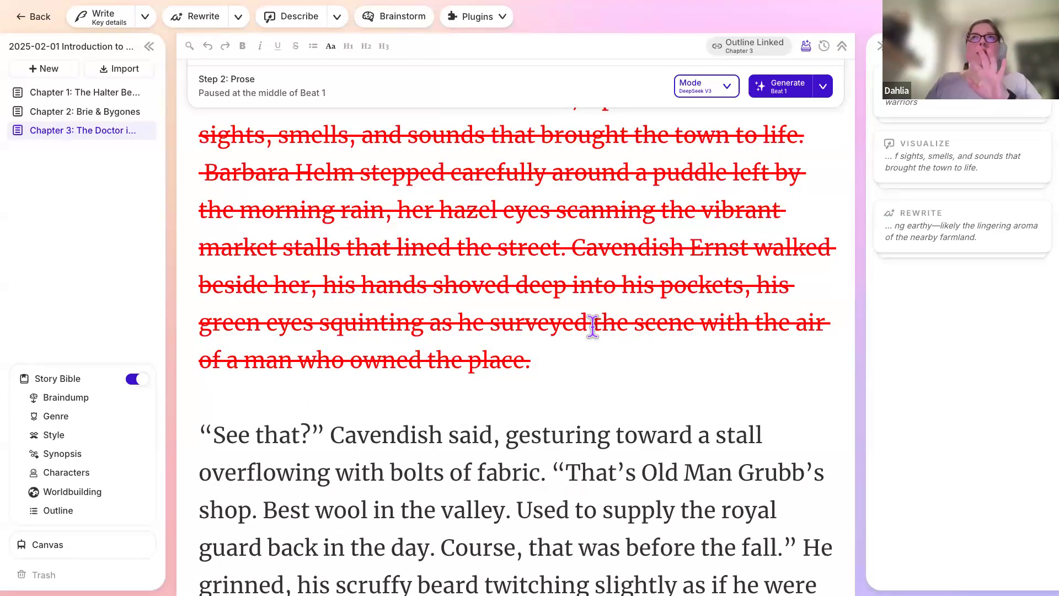
{"action": "left_click", "coordinate": [973, 98]}
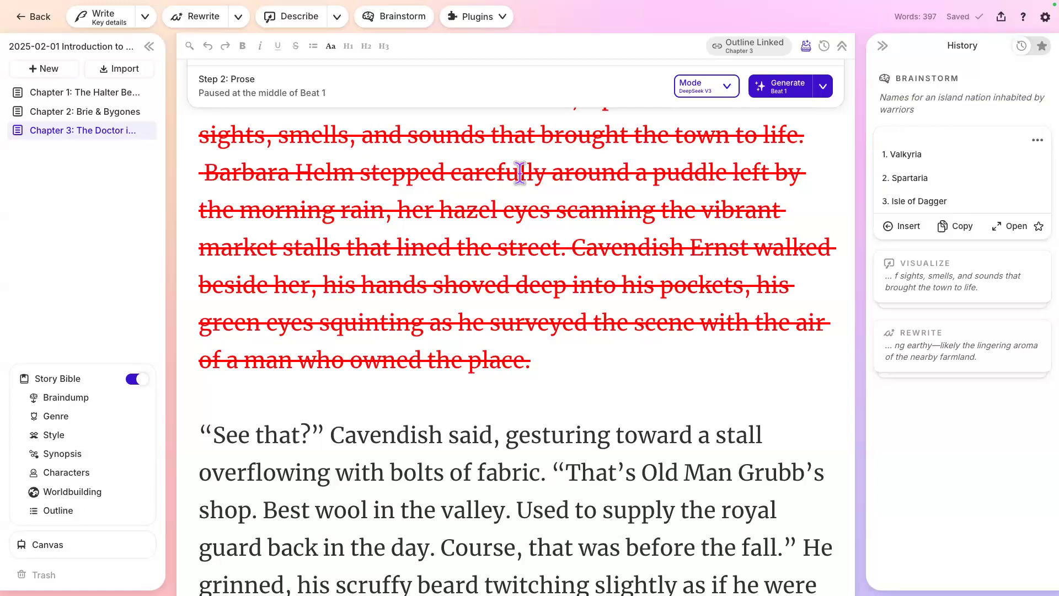
Open the Write settings and check the available choices for the number of cards.
{"action": "left_click", "coordinate": [146, 17]}
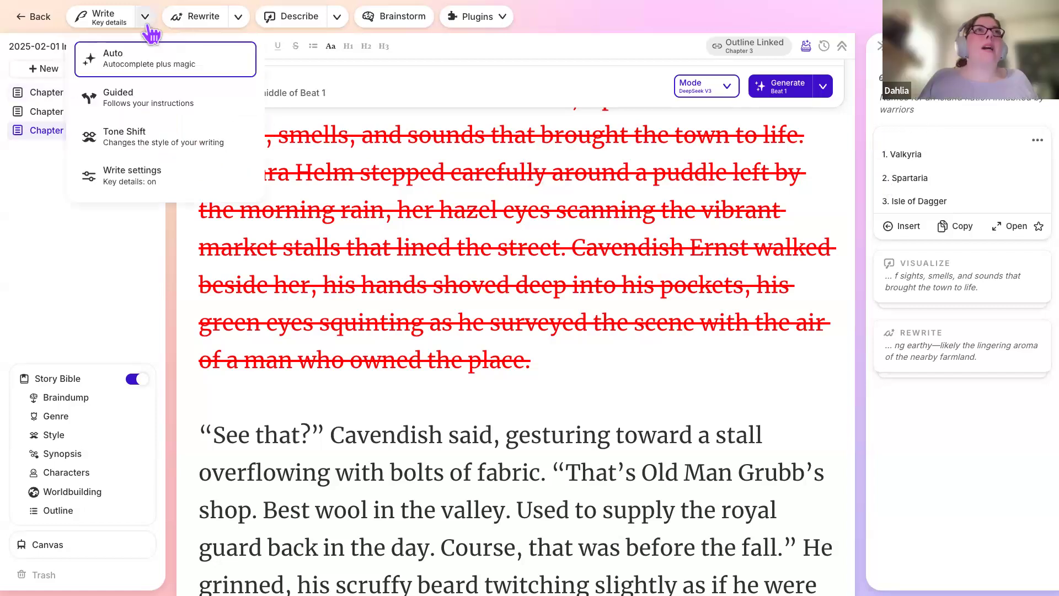
{"action": "left_click", "coordinate": [147, 170]}
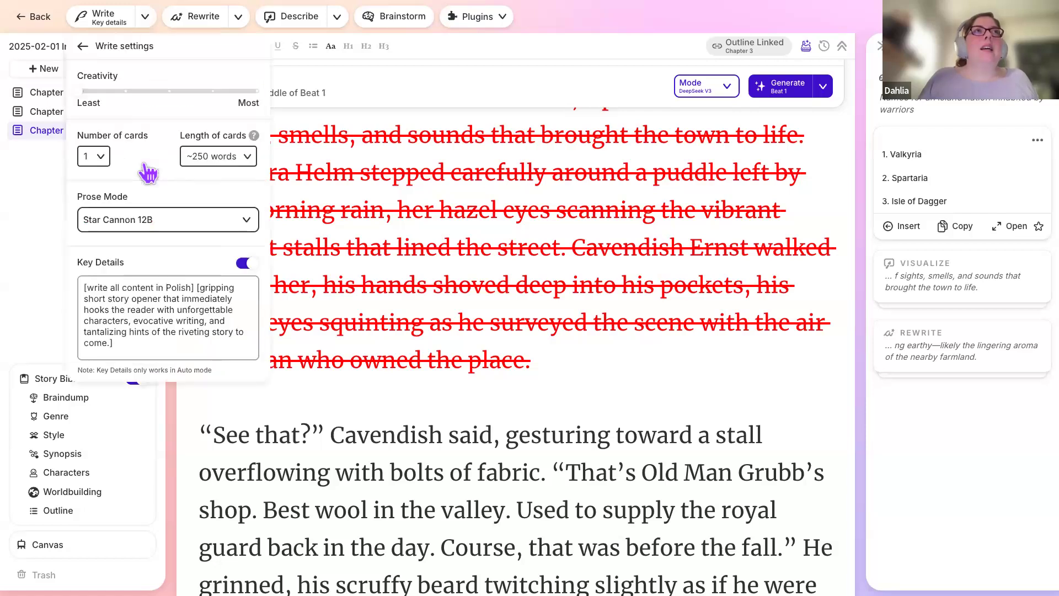
{"action": "left_click", "coordinate": [101, 156]}
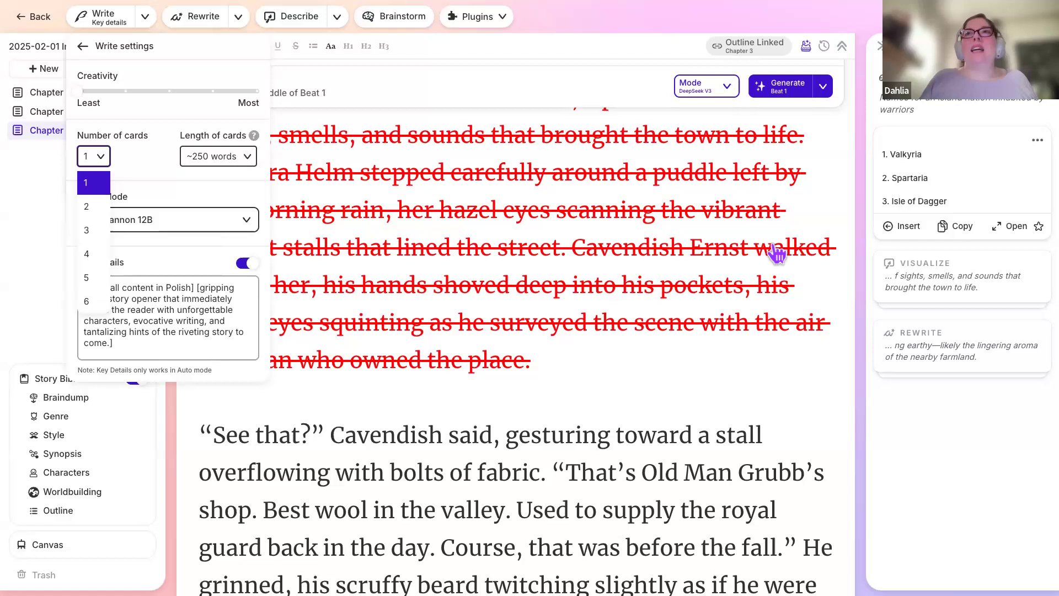
Expand the Rewrite entry in the history and look through its More Descriptive cards.
{"action": "left_click", "coordinate": [945, 336]}
{"action": "left_click", "coordinate": [944, 335]}
{"action": "scroll", "coordinate": [940, 375], "scroll_direction": "down", "scroll_amount": 4}
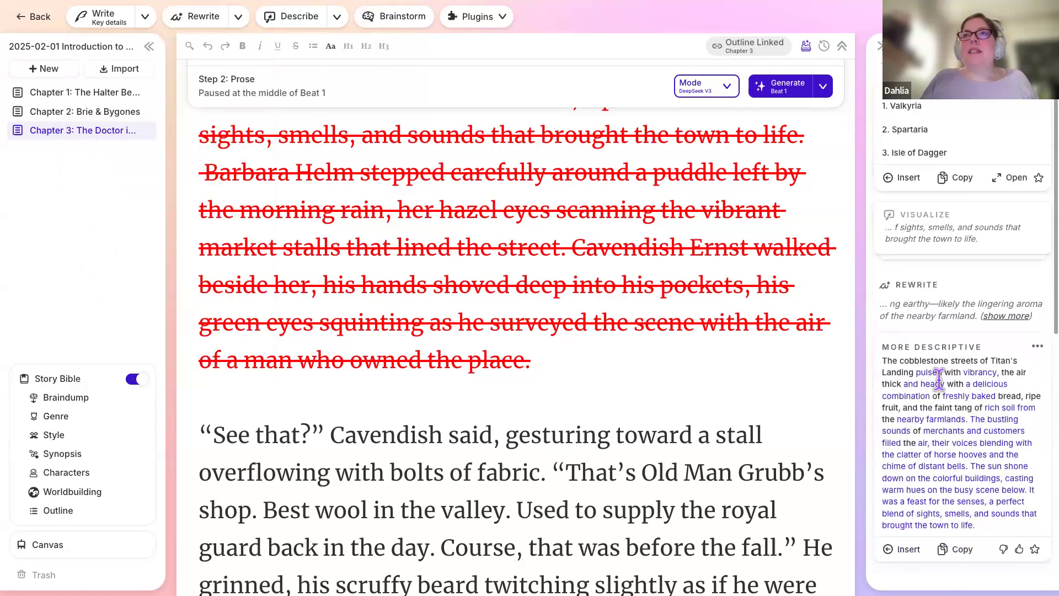
{"action": "scroll", "coordinate": [954, 175], "scroll_direction": "down", "scroll_amount": 3}
{"action": "scroll", "coordinate": [955, 175], "scroll_direction": "down", "scroll_amount": 1}
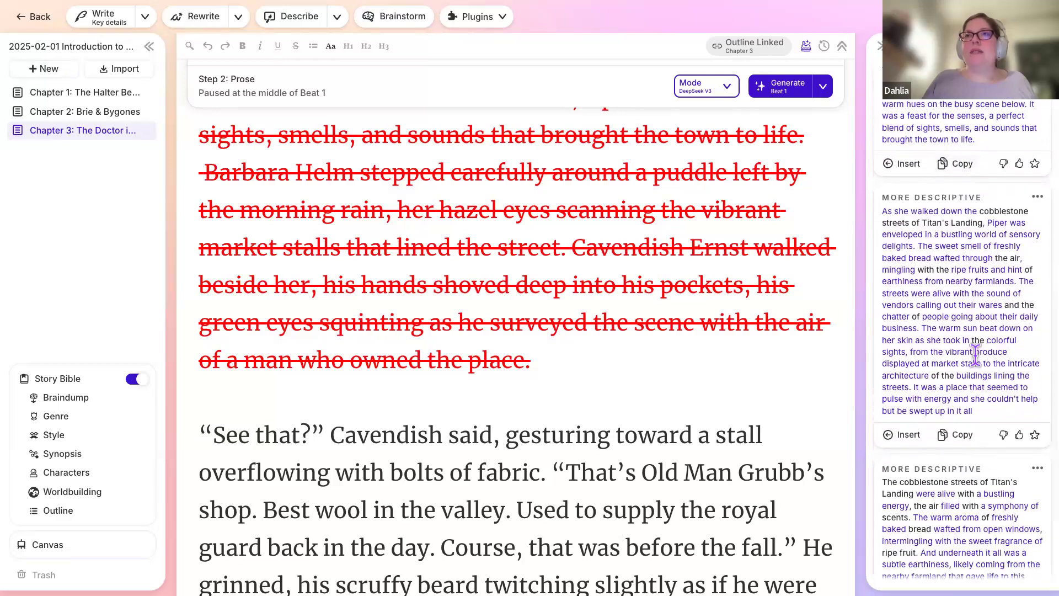
{"action": "scroll", "coordinate": [946, 492], "scroll_direction": "down", "scroll_amount": 3}
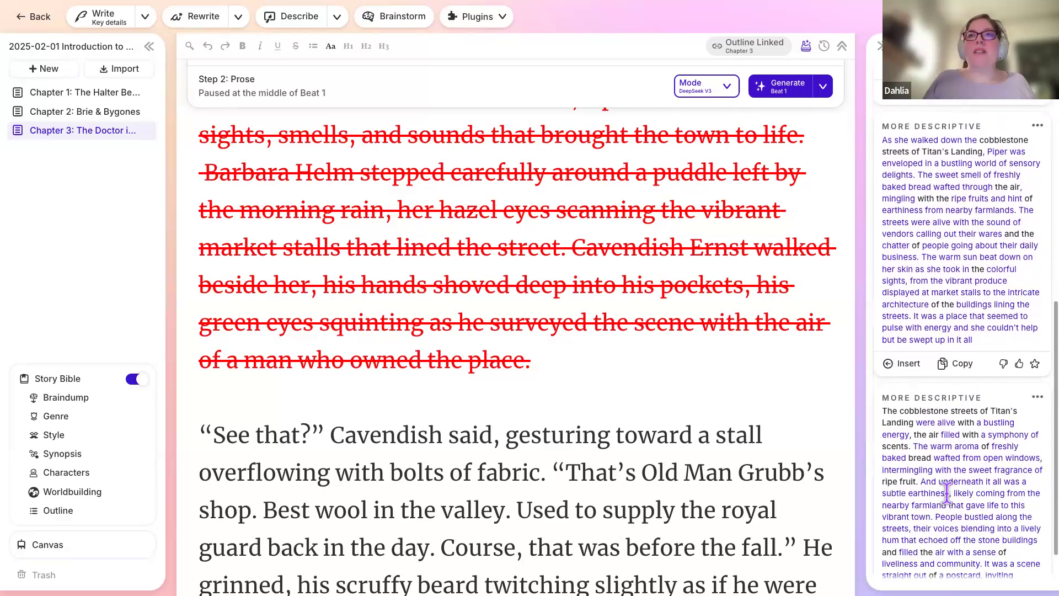
Set the number of cards in the Write settings to 6.
{"action": "left_click", "coordinate": [145, 16]}
{"action": "left_click", "coordinate": [118, 172]}
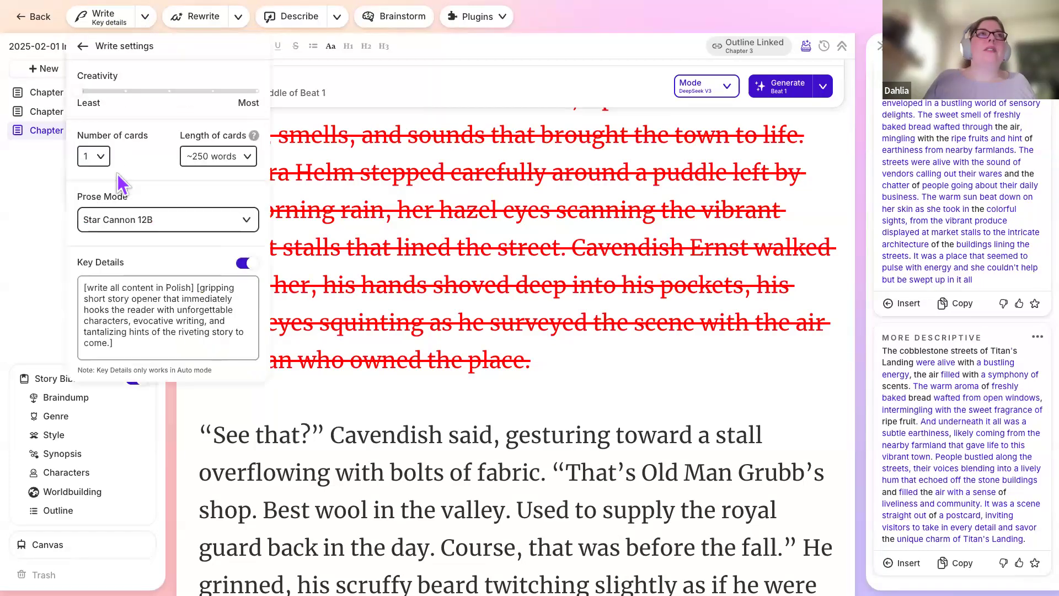
{"action": "left_click", "coordinate": [105, 156]}
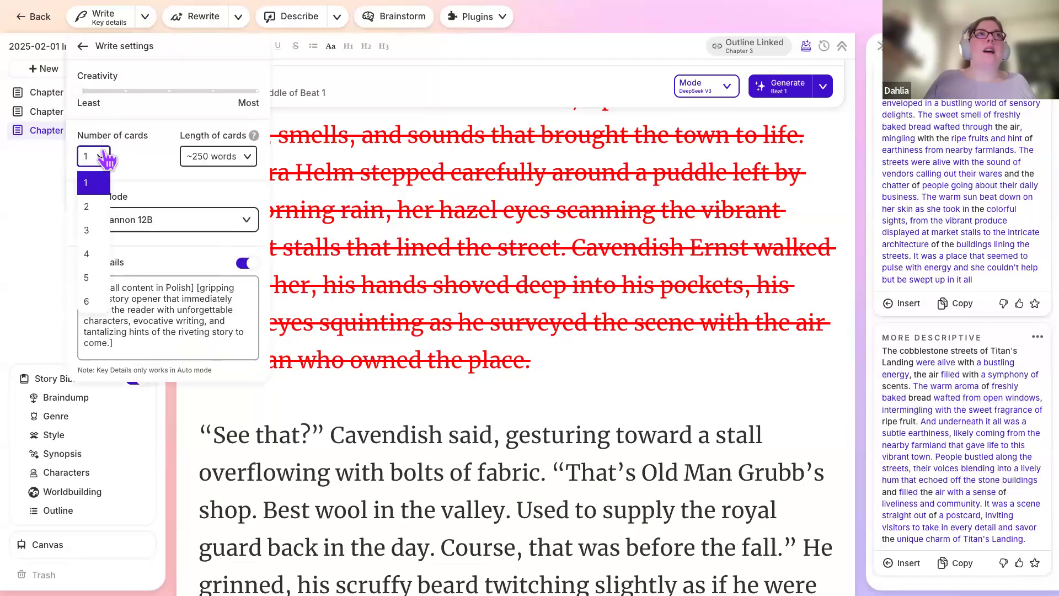
{"action": "left_click", "coordinate": [104, 298]}
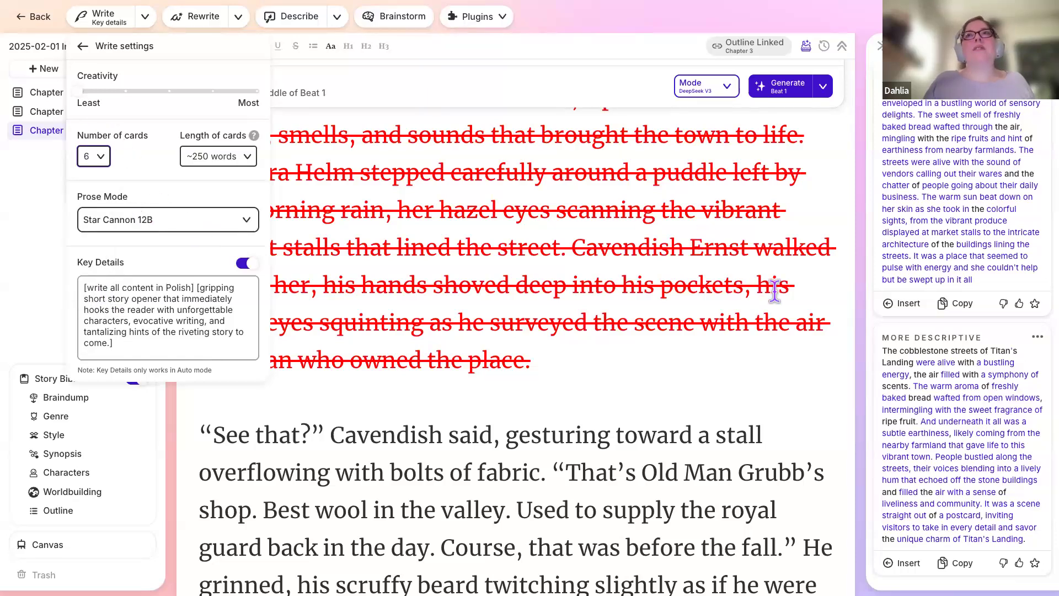
{"action": "scroll", "coordinate": [935, 221], "scroll_direction": "up", "scroll_amount": 1}
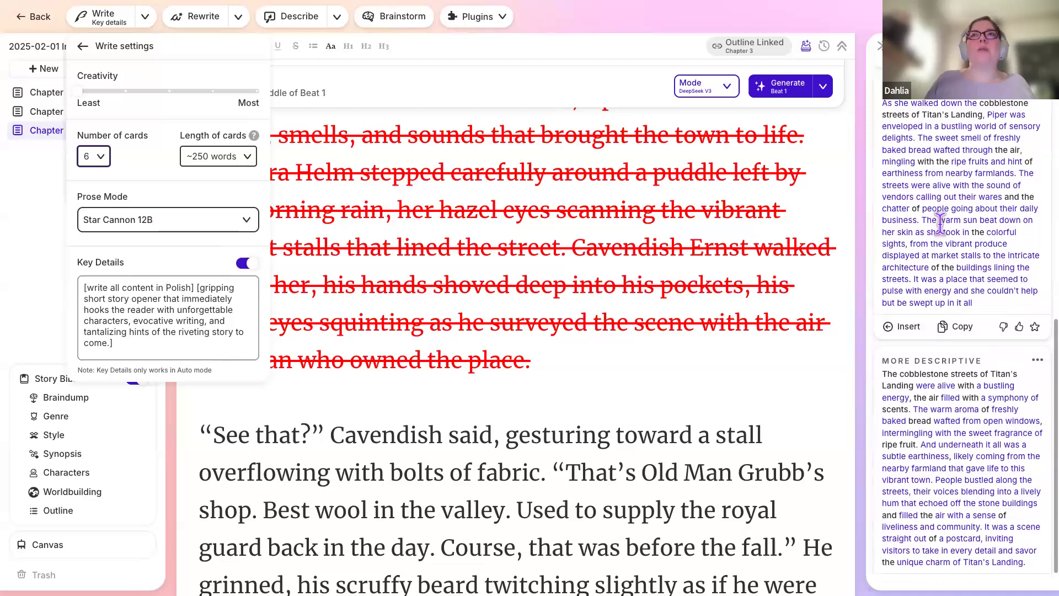
{"action": "scroll", "coordinate": [939, 224], "scroll_direction": "down", "scroll_amount": 1}
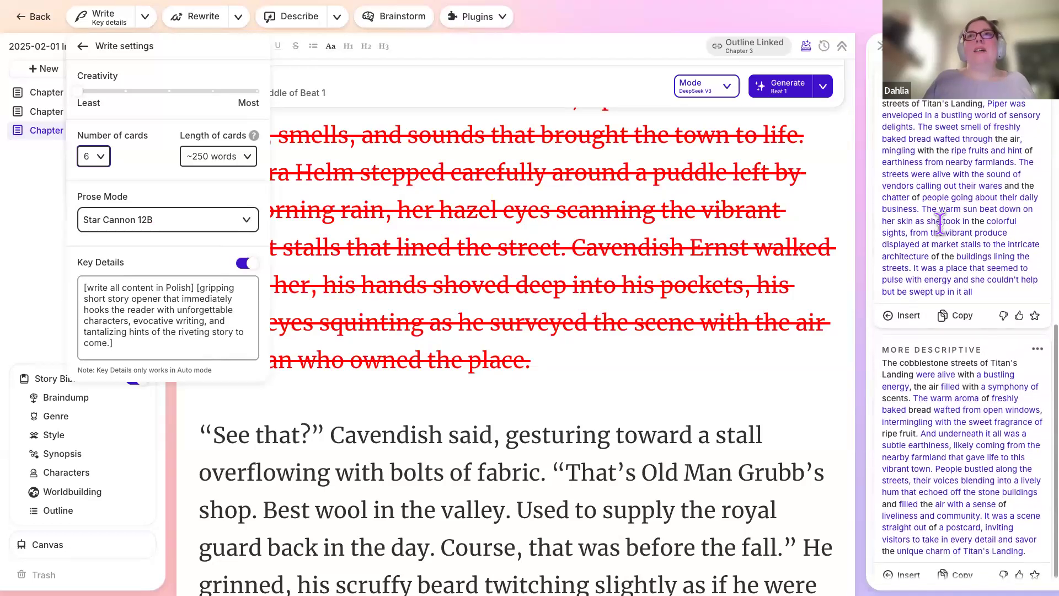
{"action": "scroll", "coordinate": [940, 224], "scroll_direction": "up", "scroll_amount": 1}
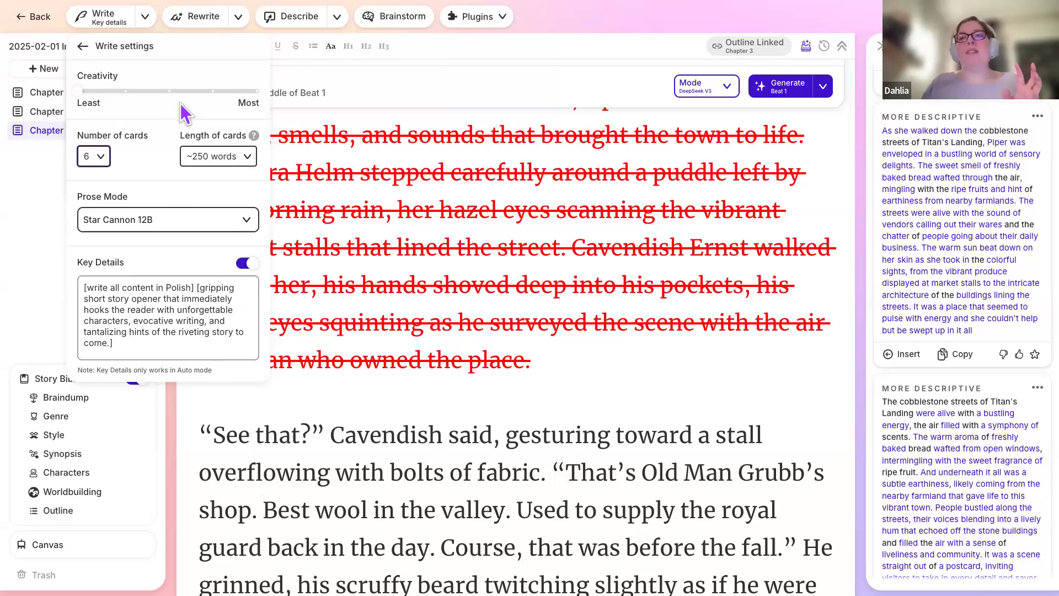
{"action": "left_click", "coordinate": [108, 163]}
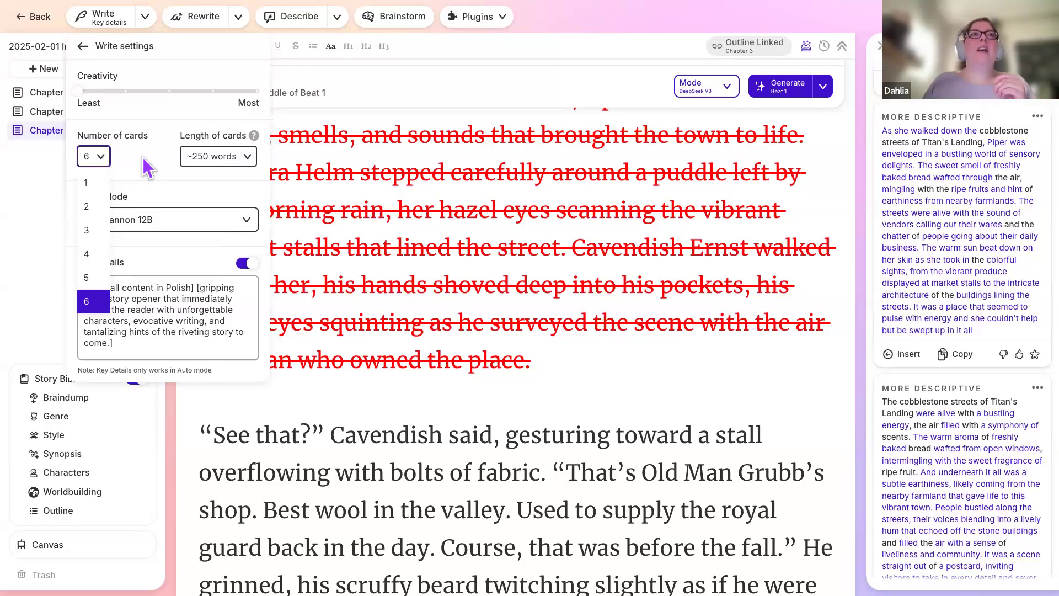
{"action": "left_click", "coordinate": [104, 165]}
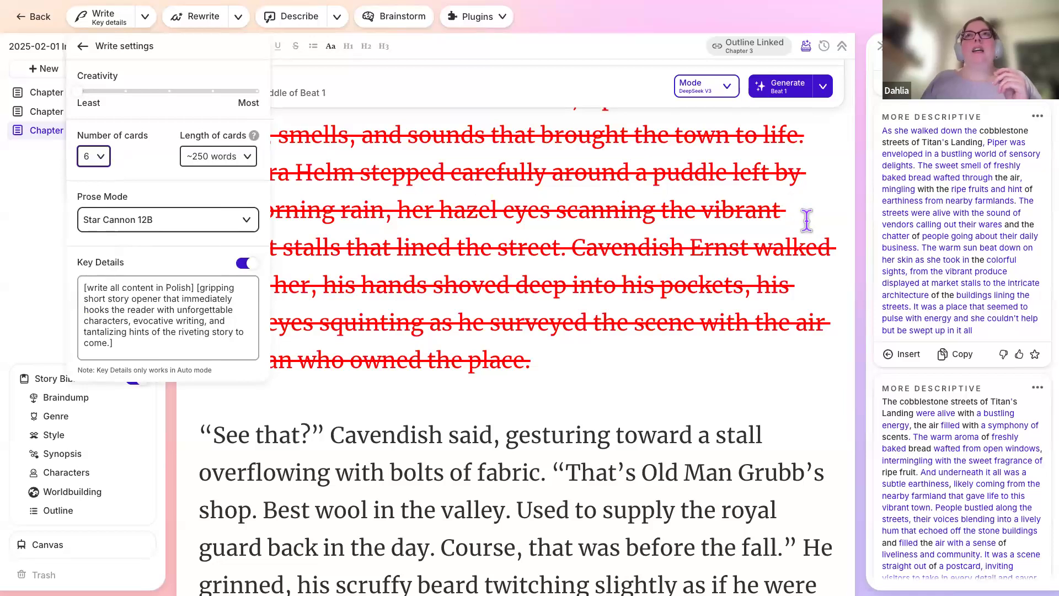
{"action": "scroll", "coordinate": [935, 254], "scroll_direction": "down", "scroll_amount": 1}
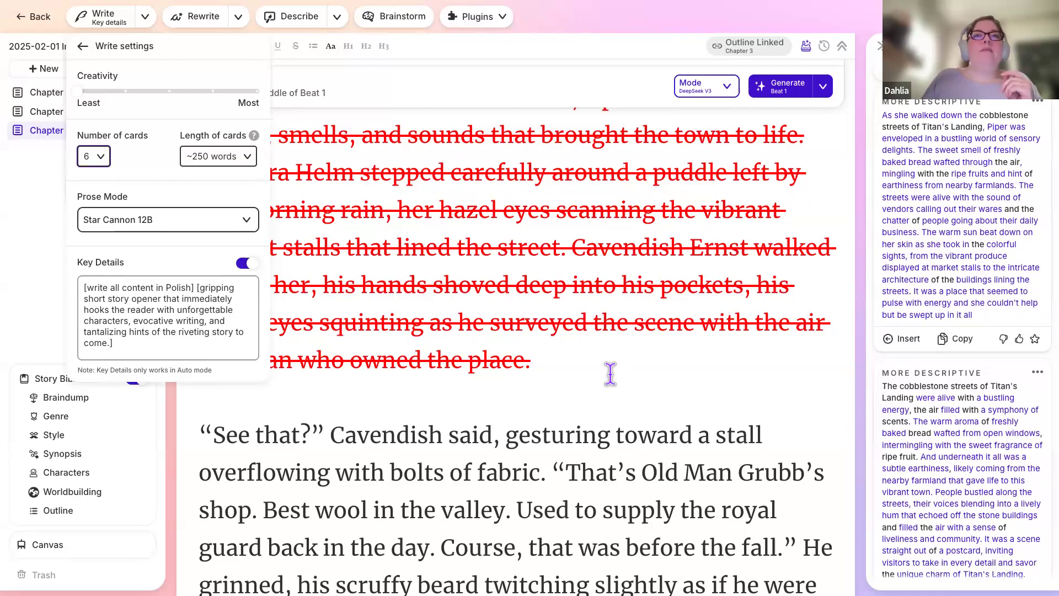
Place the cursor at the end of the Chapter 3 prose and set the Write tool's creativity to the middle of its range.
{"action": "scroll", "coordinate": [610, 371], "scroll_direction": "down", "scroll_amount": 5}
{"action": "left_click", "coordinate": [806, 271]}
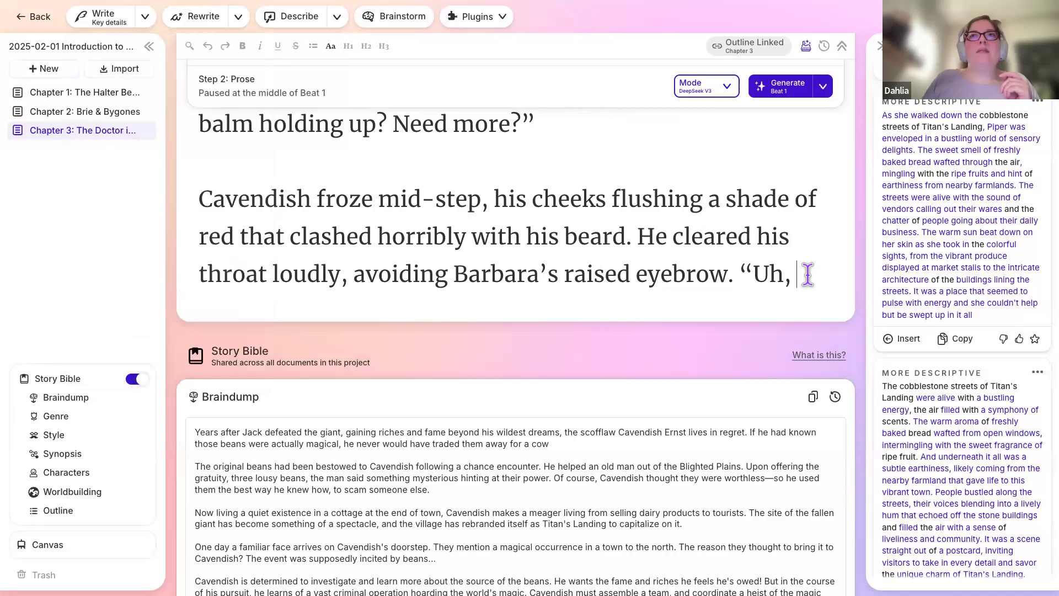
{"action": "left_click", "coordinate": [145, 16]}
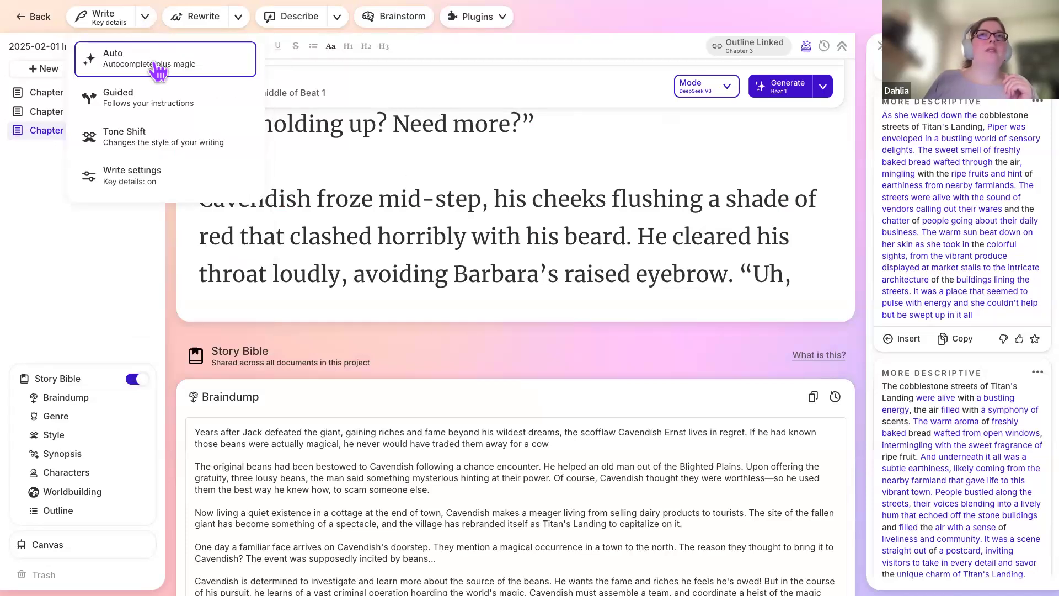
{"action": "left_click", "coordinate": [143, 21]}
{"action": "left_click", "coordinate": [145, 22]}
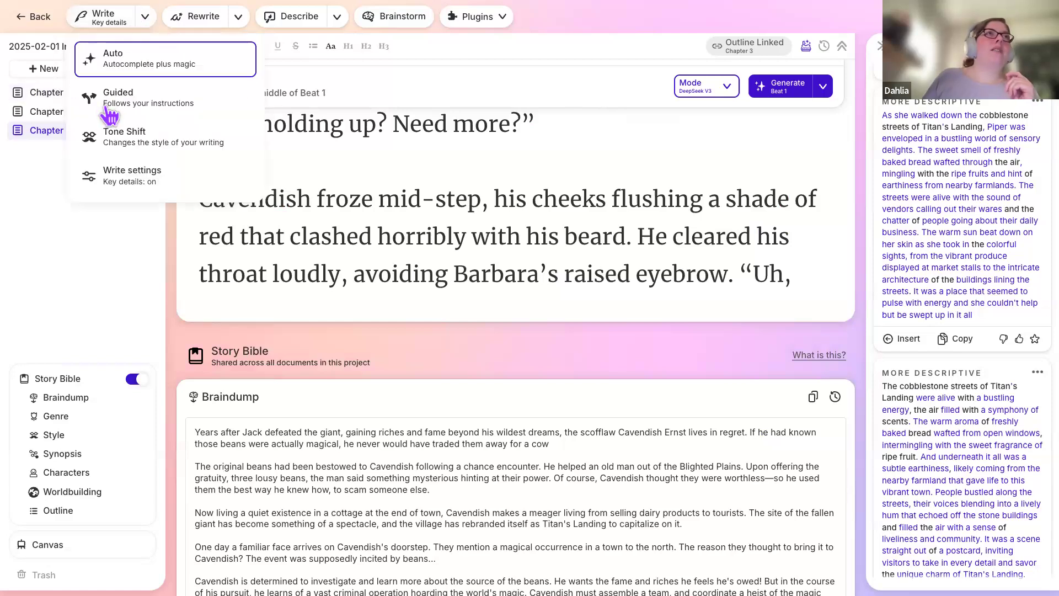
{"action": "left_click", "coordinate": [121, 178]}
{"action": "left_click", "coordinate": [95, 158]}
{"action": "left_click", "coordinate": [94, 159]}
{"action": "left_click", "coordinate": [165, 91]}
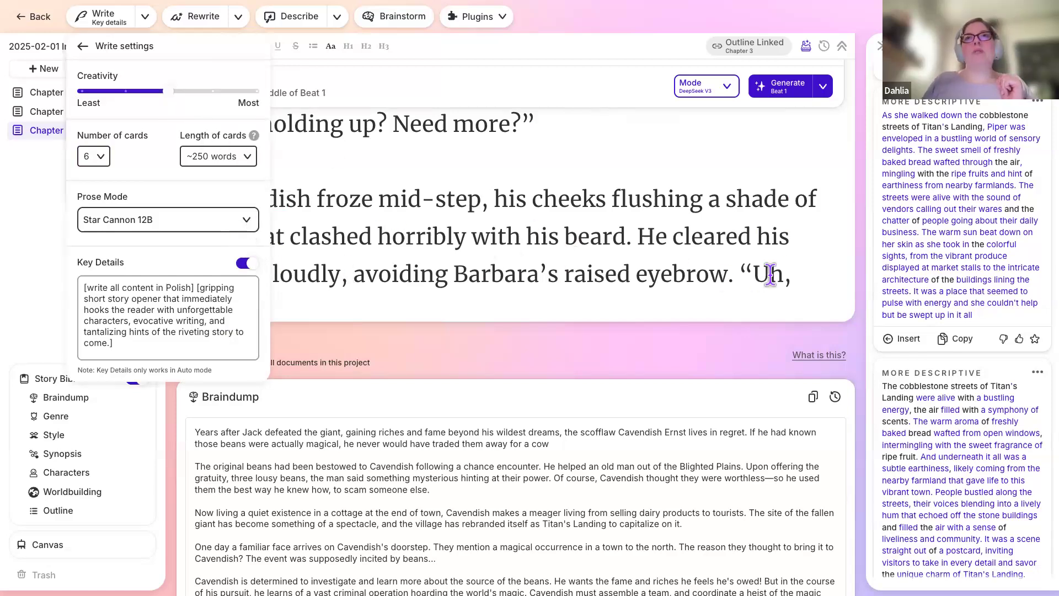
Choose the Auto mode for Write and clear all the Key Details text in the Write settings.
{"action": "left_click", "coordinate": [789, 272]}
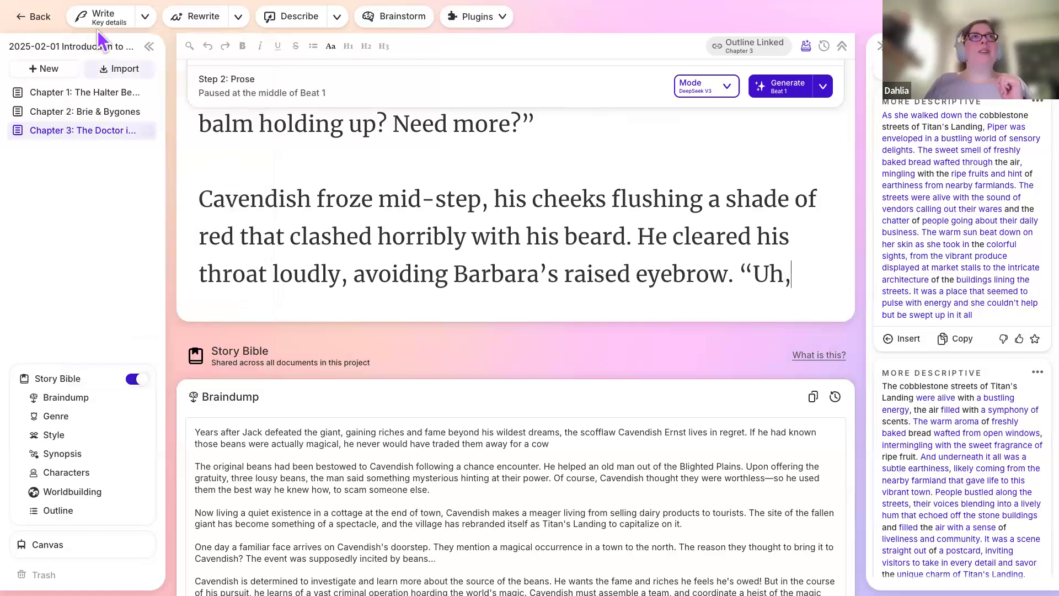
{"action": "left_click", "coordinate": [144, 18]}
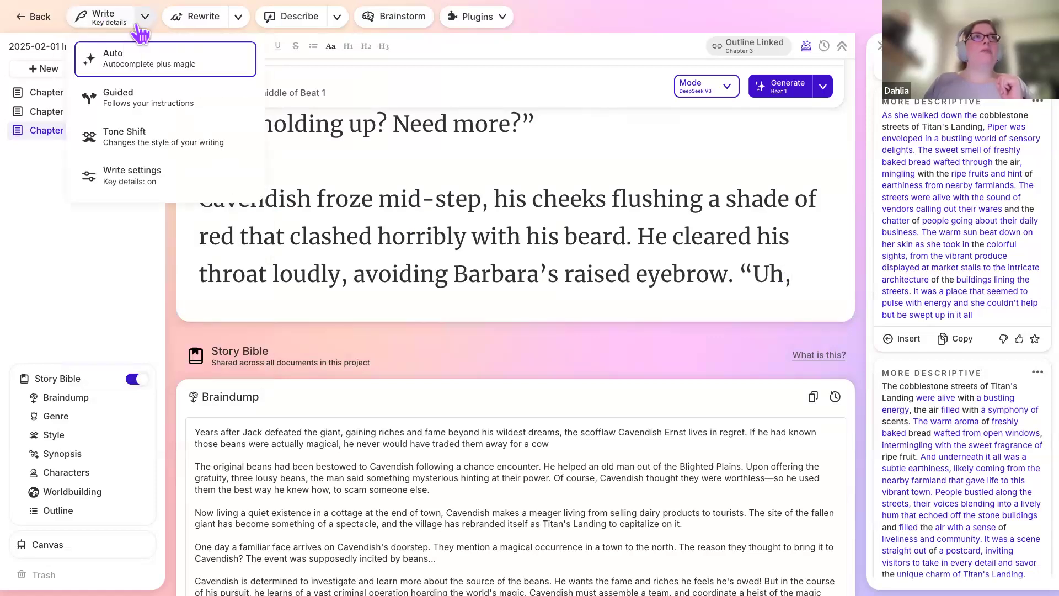
{"action": "left_click", "coordinate": [123, 70]}
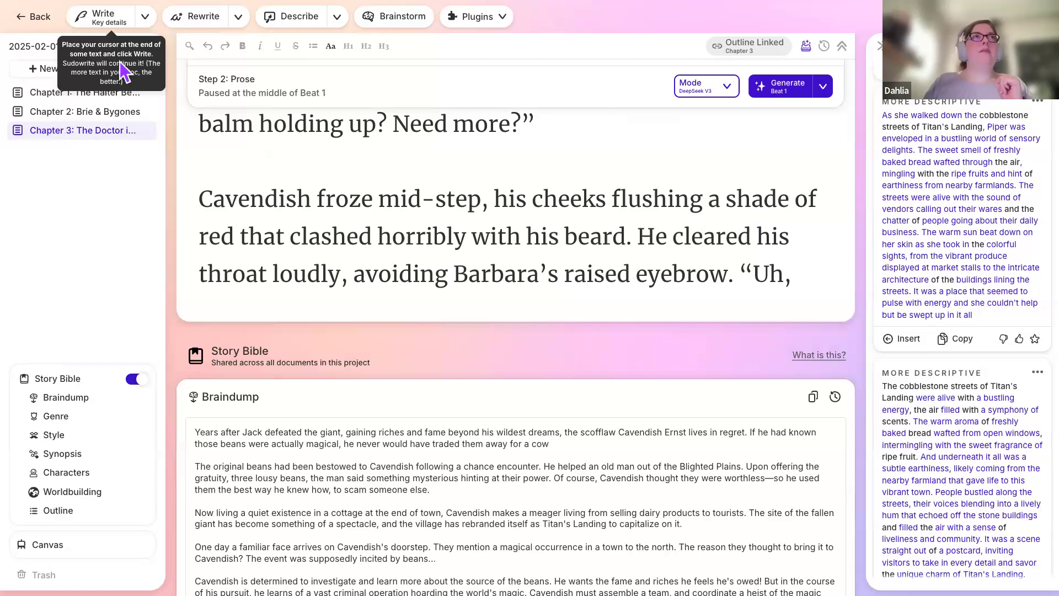
{"action": "left_click", "coordinate": [145, 17]}
{"action": "left_click", "coordinate": [155, 177]}
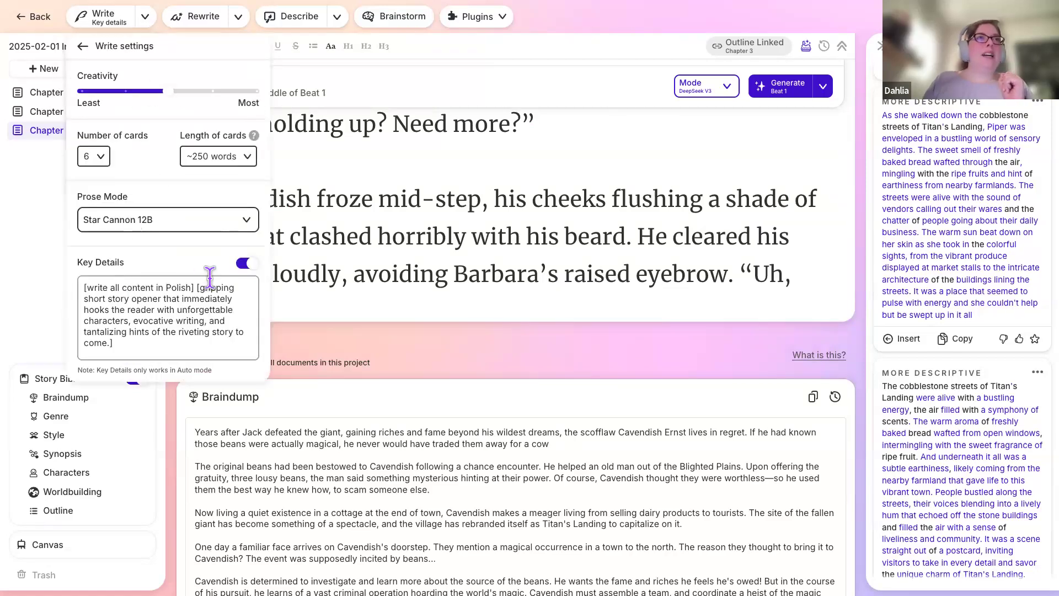
{"action": "left_click_drag", "start_coordinate": [197, 286], "coordinate": [68, 281]}
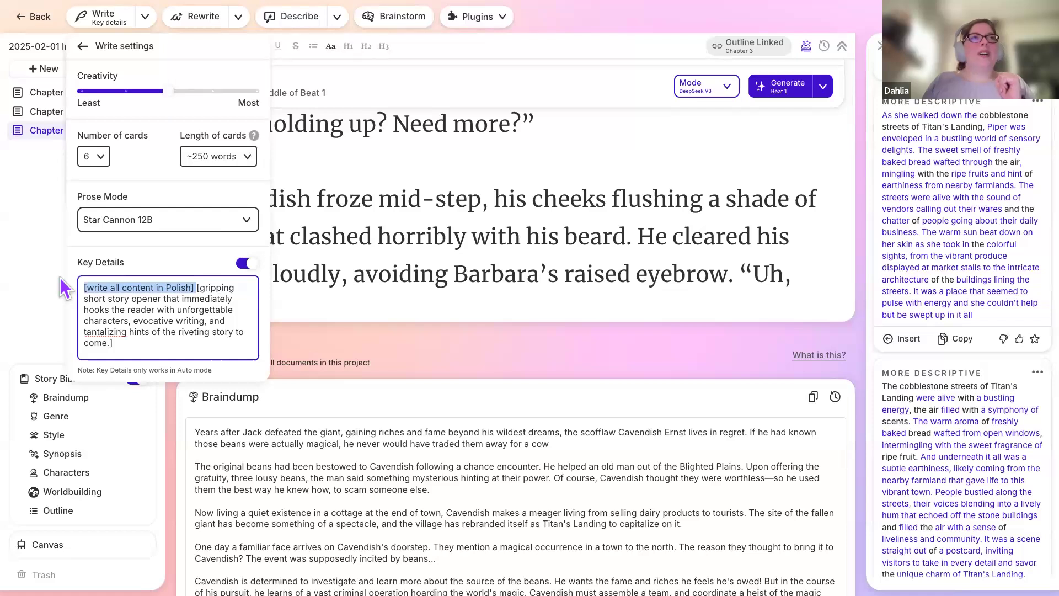
{"action": "key", "text": "ctrl+a"}
{"action": "key", "text": "BackSpace"}
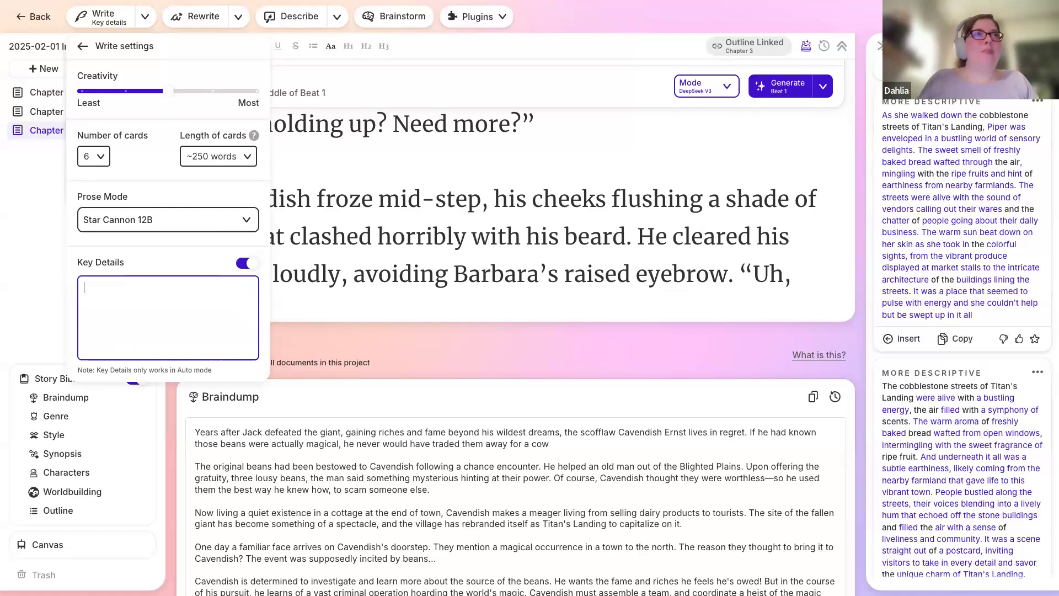
Run Write from the end of the chapter, after “Uh,”, and expand its new entry in the history.
{"action": "left_click", "coordinate": [809, 273]}
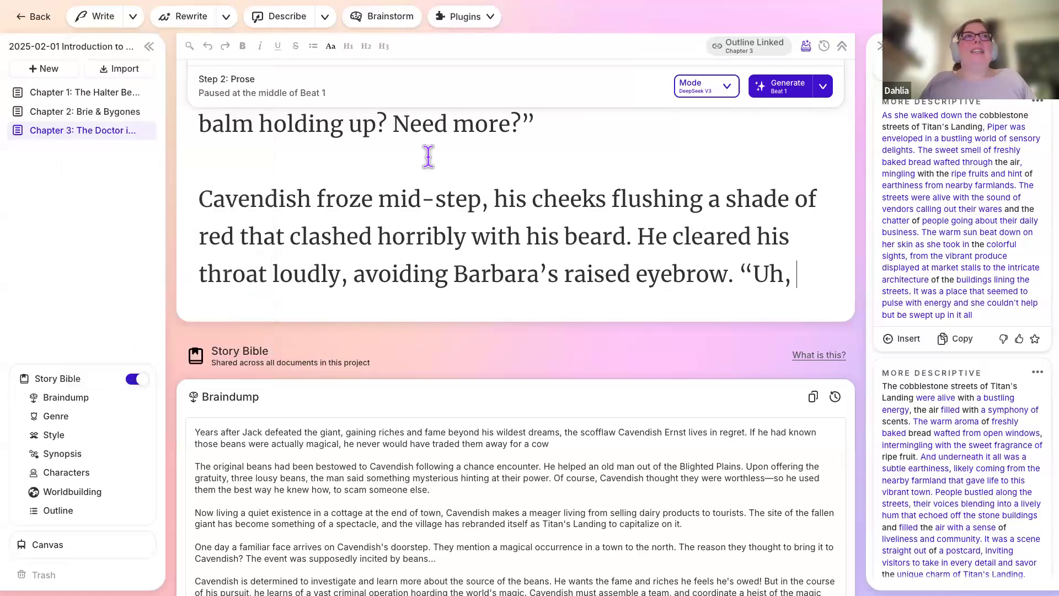
{"action": "left_click", "coordinate": [110, 24]}
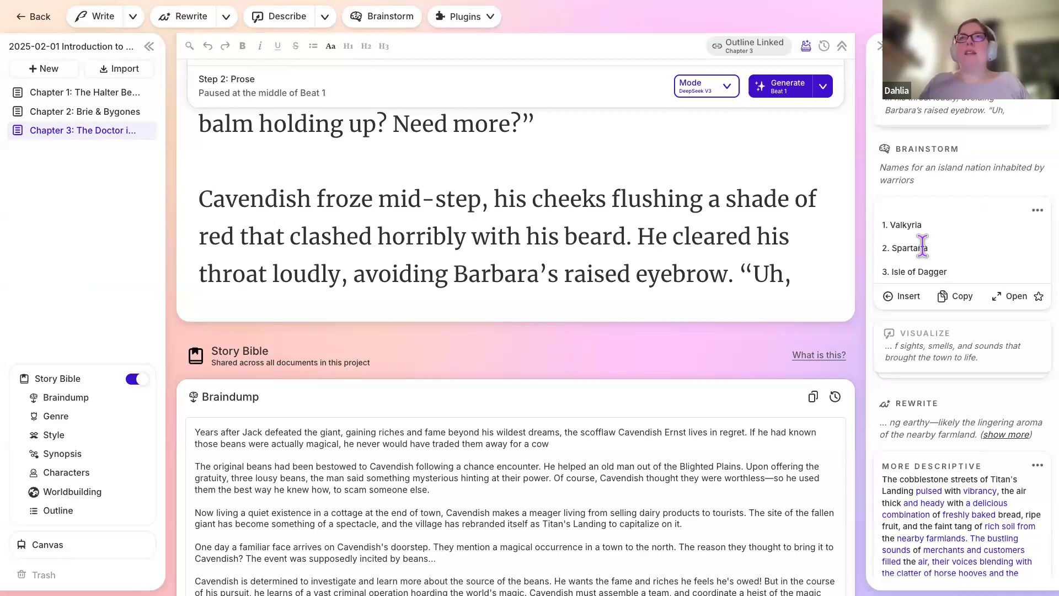
{"action": "left_click", "coordinate": [964, 112]}
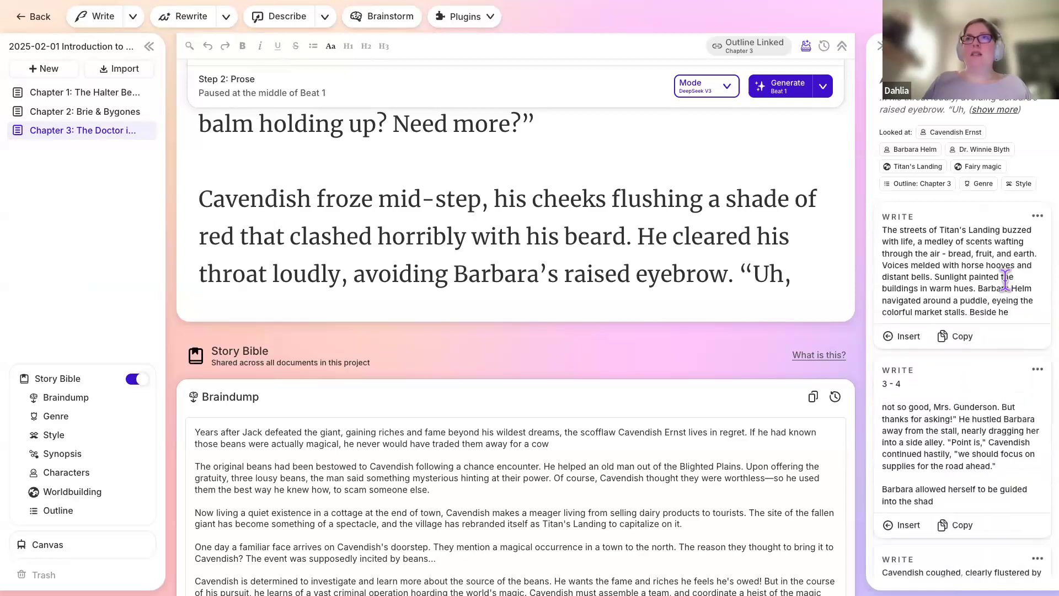
Look through the generated Write cards in the history, comparing how each one continues the chapter.
{"action": "scroll", "coordinate": [1005, 280], "scroll_direction": "down", "scroll_amount": 1}
{"action": "scroll", "coordinate": [1006, 280], "scroll_direction": "down", "scroll_amount": 3}
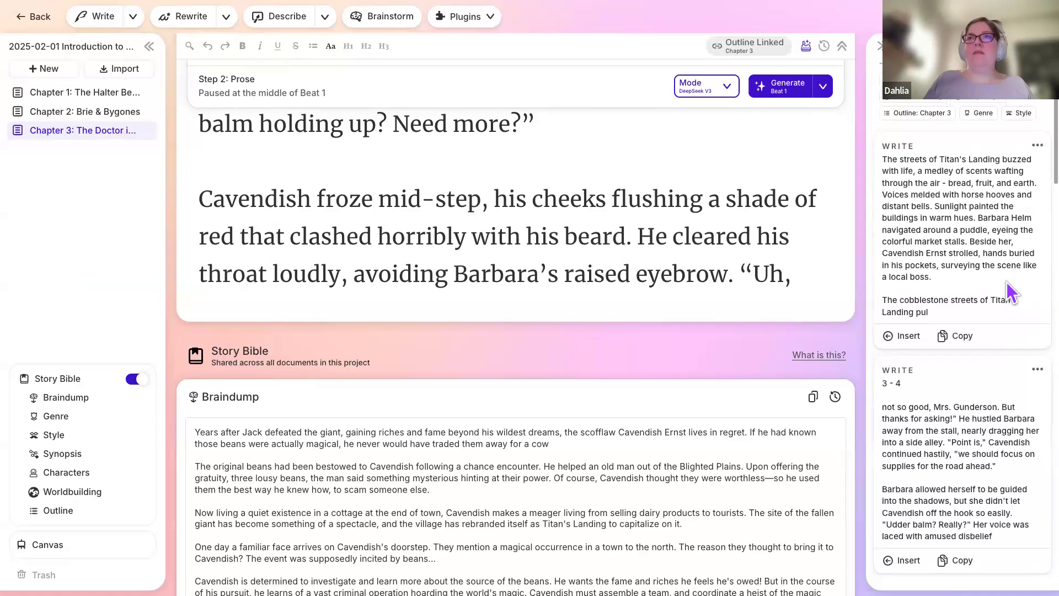
{"action": "scroll", "coordinate": [1005, 280], "scroll_direction": "down", "scroll_amount": 4}
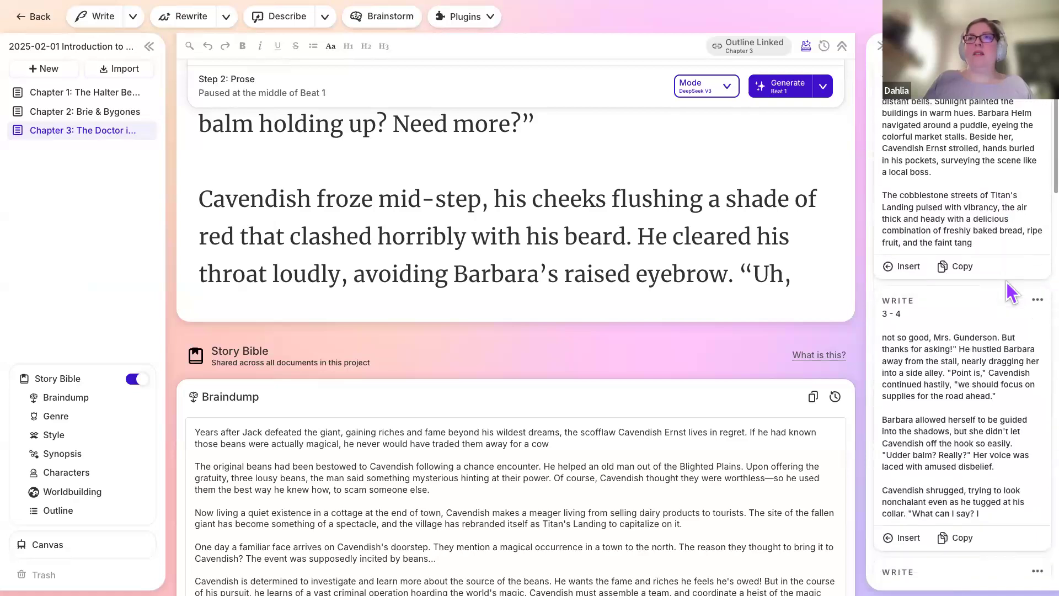
{"action": "scroll", "coordinate": [1006, 283], "scroll_direction": "down", "scroll_amount": 6}
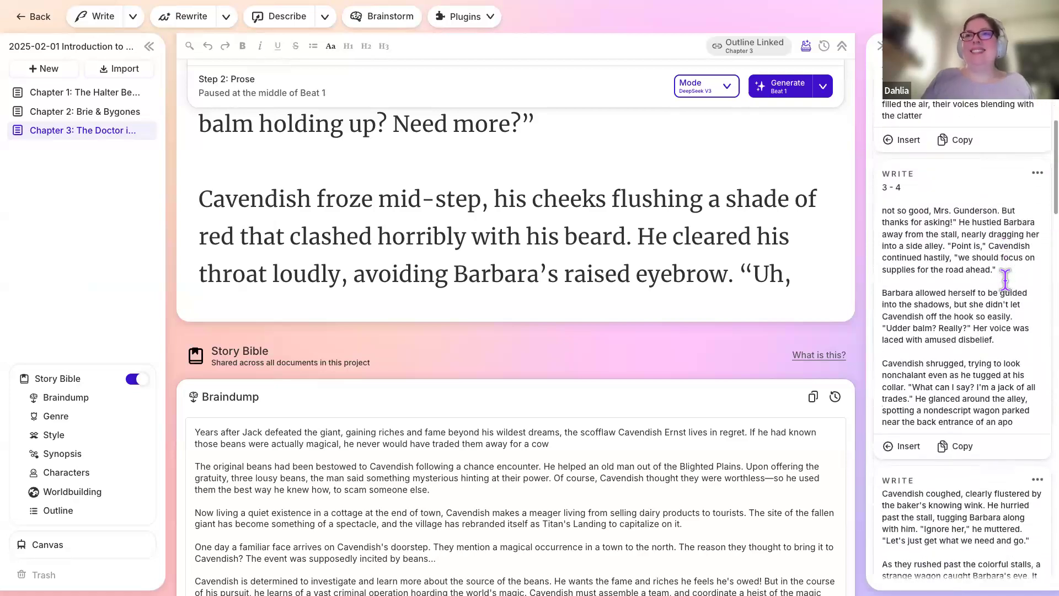
{"action": "scroll", "coordinate": [1006, 281], "scroll_direction": "down", "scroll_amount": 10}
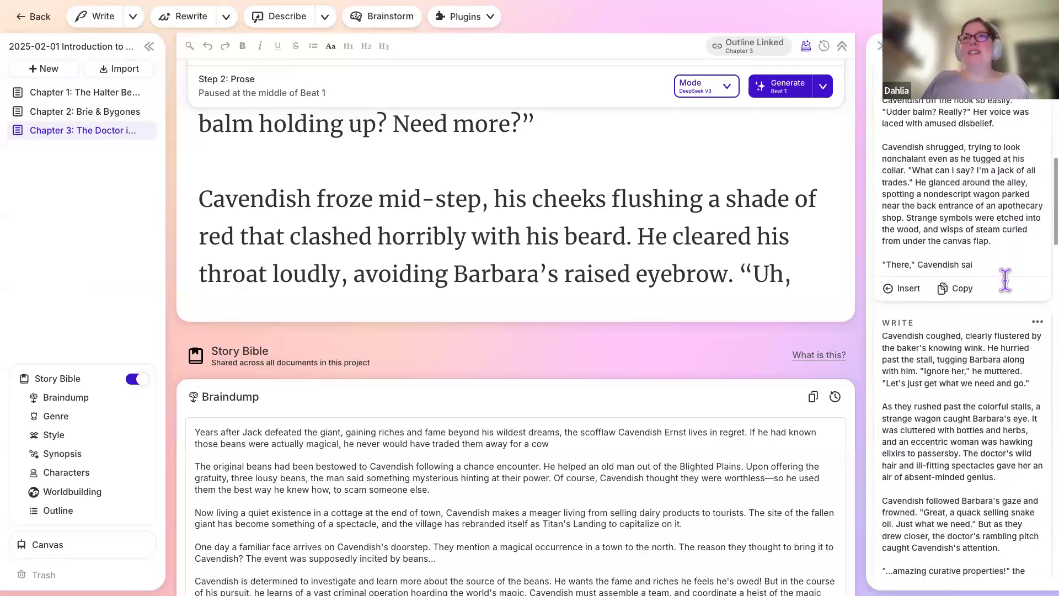
{"action": "scroll", "coordinate": [1005, 280], "scroll_direction": "down", "scroll_amount": 10}
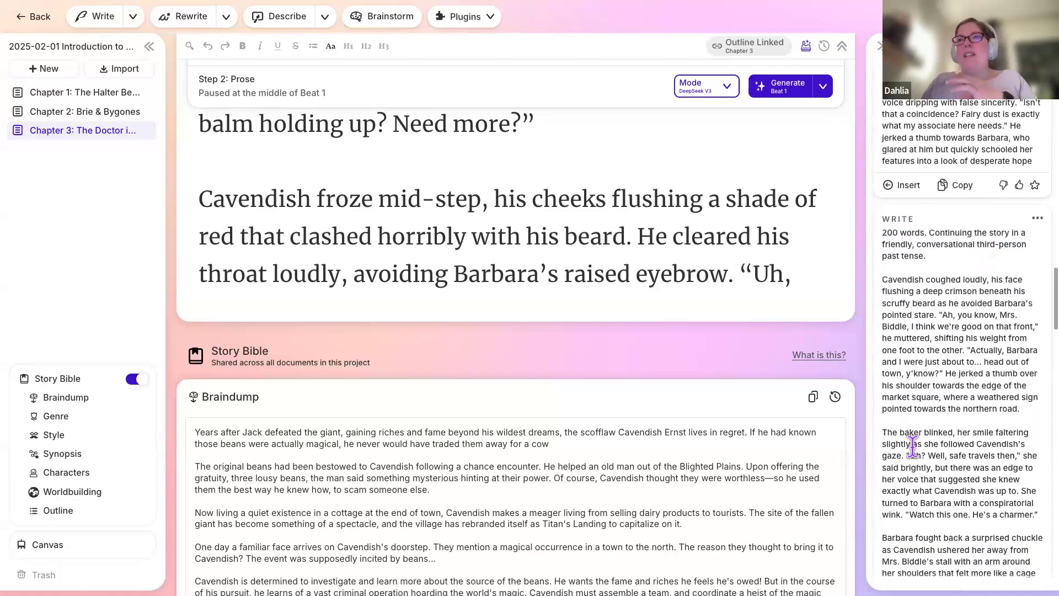
{"action": "scroll", "coordinate": [912, 446], "scroll_direction": "down", "scroll_amount": 2}
{"action": "scroll", "coordinate": [916, 457], "scroll_direction": "down", "scroll_amount": 1}
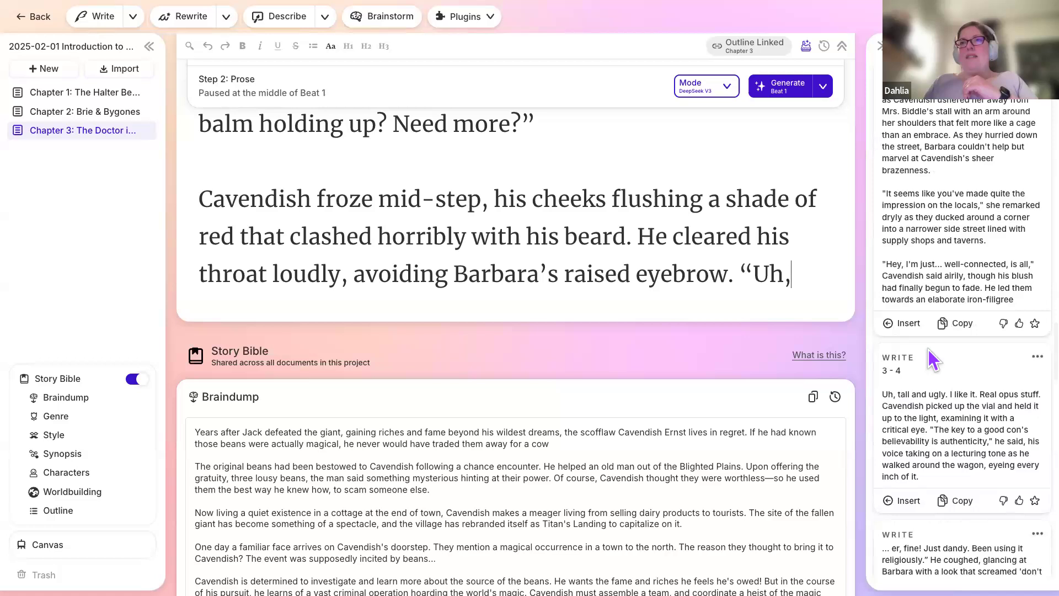
{"action": "scroll", "coordinate": [923, 392], "scroll_direction": "down", "scroll_amount": 15}
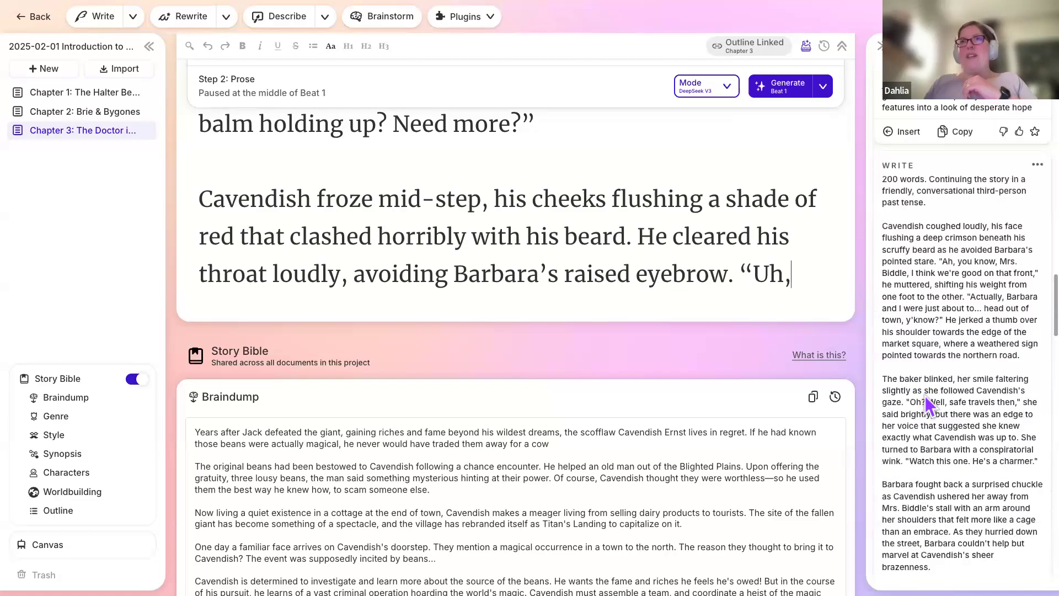
{"action": "scroll", "coordinate": [923, 392], "scroll_direction": "up", "scroll_amount": 10}
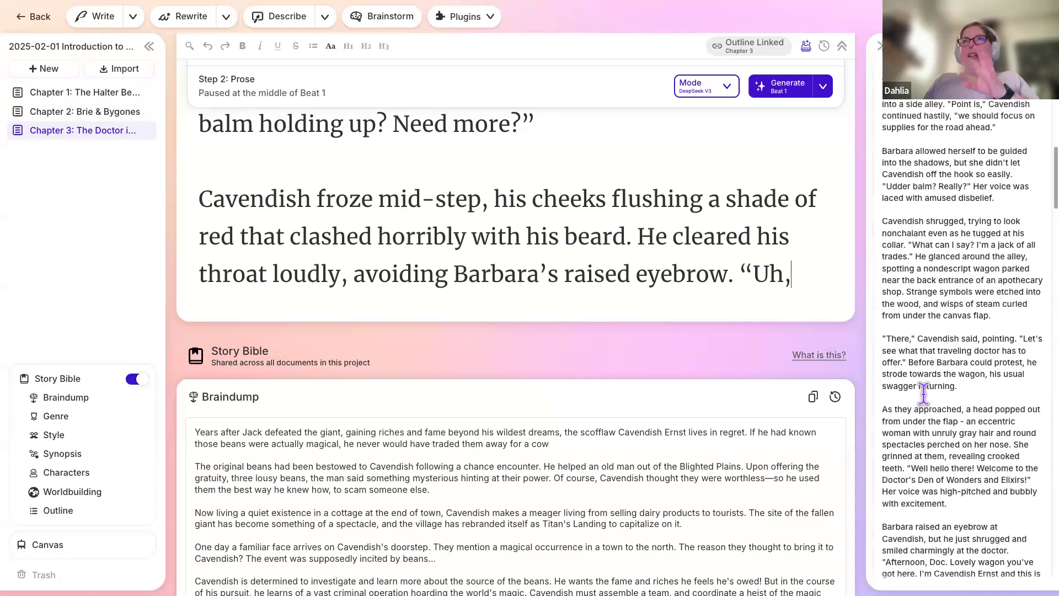
{"action": "scroll", "coordinate": [925, 397], "scroll_direction": "up", "scroll_amount": 7}
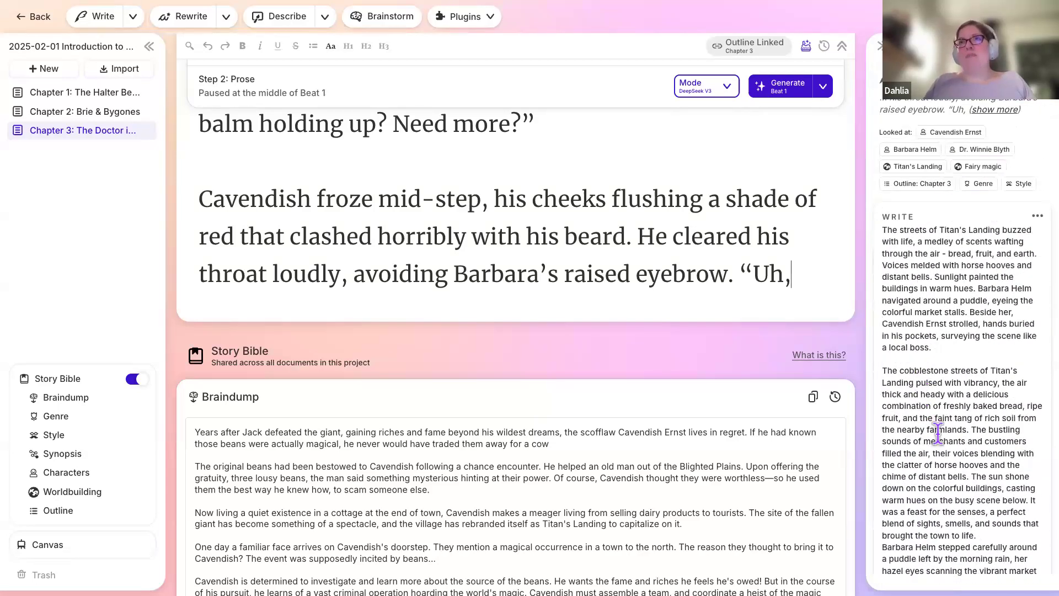
{"action": "scroll", "coordinate": [938, 433], "scroll_direction": "down", "scroll_amount": 3}
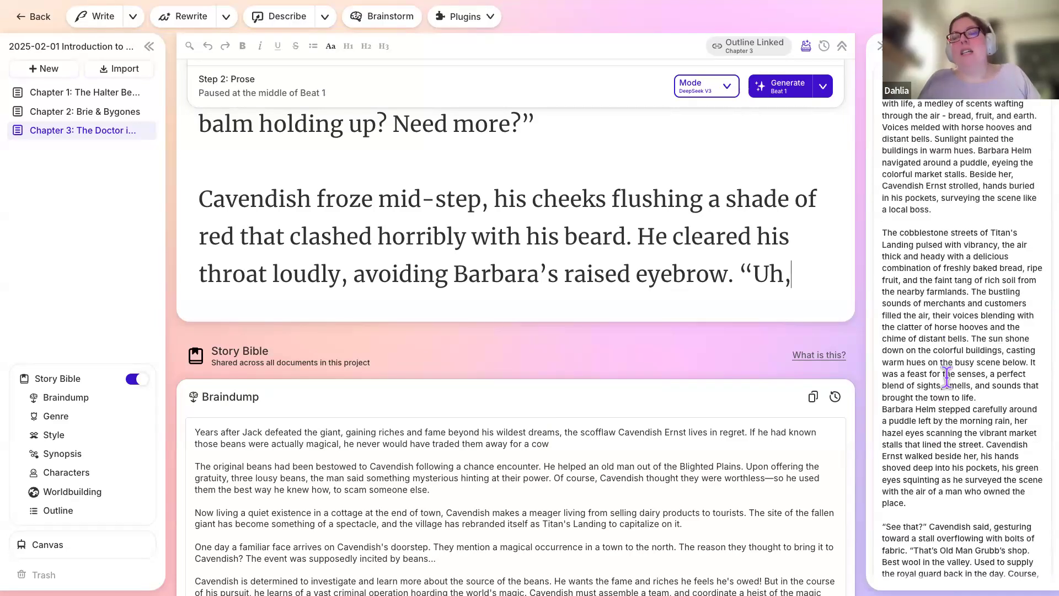
{"action": "scroll", "coordinate": [945, 372], "scroll_direction": "down", "scroll_amount": 5}
{"action": "scroll", "coordinate": [945, 376], "scroll_direction": "up", "scroll_amount": 8}
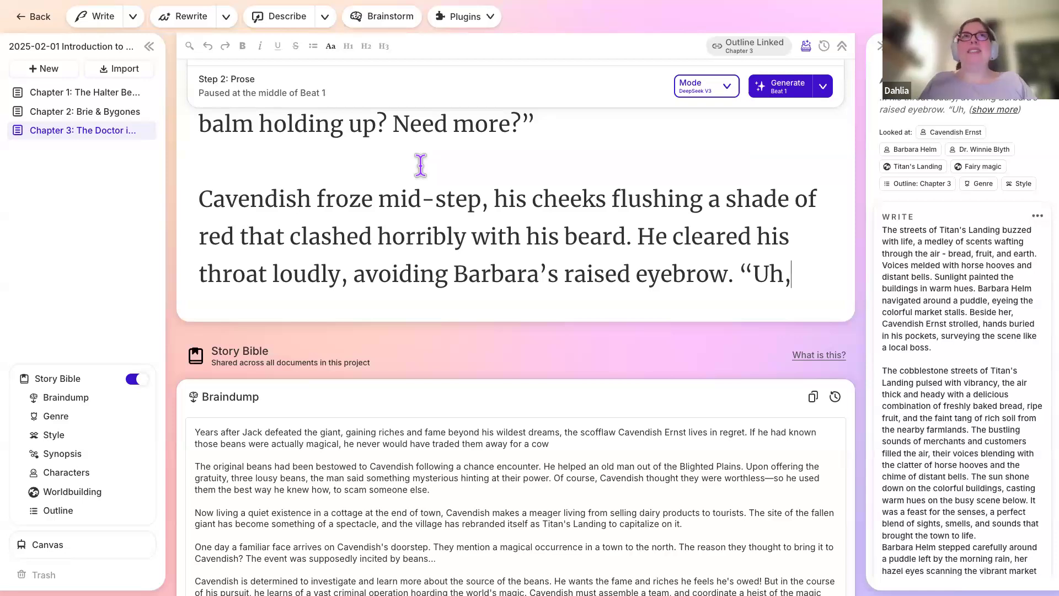
Create a blank document in the project and open the First Draft plugin in it.
{"action": "left_click", "coordinate": [491, 18]}
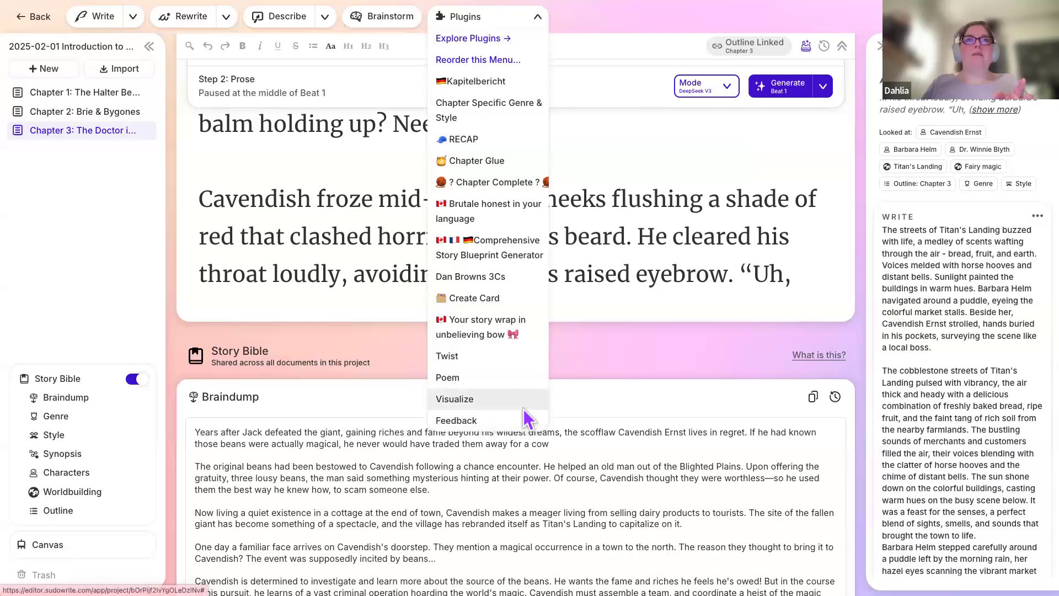
{"action": "left_click", "coordinate": [639, 274]}
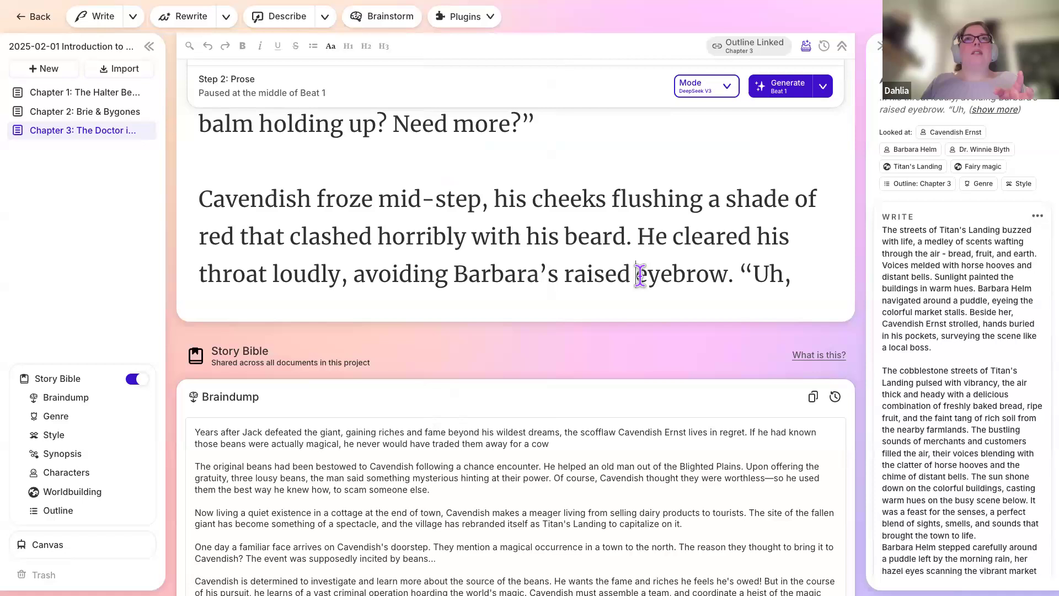
{"action": "left_click", "coordinate": [57, 66]}
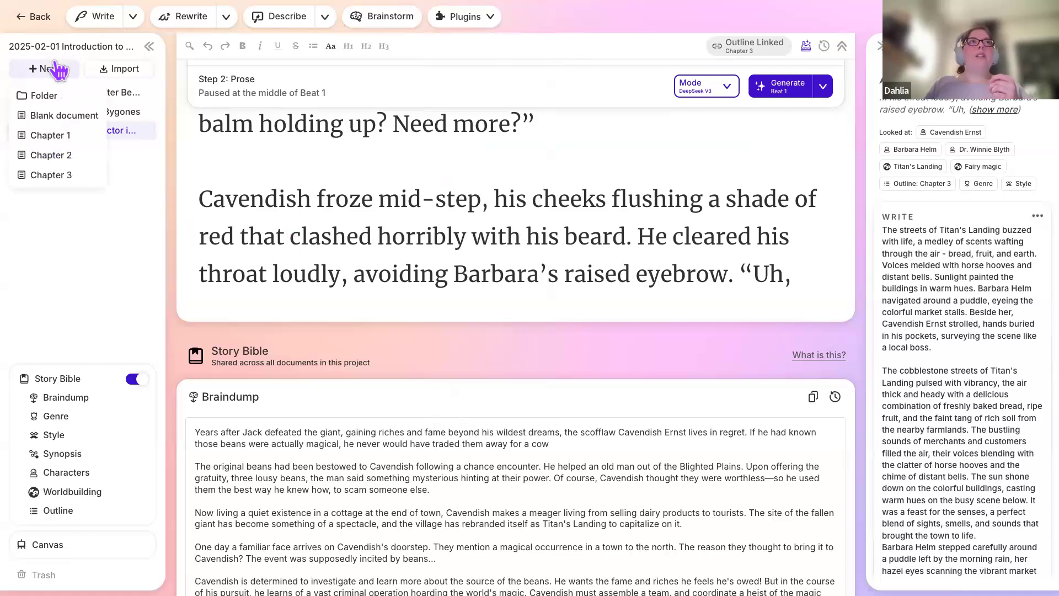
{"action": "left_click", "coordinate": [62, 114]}
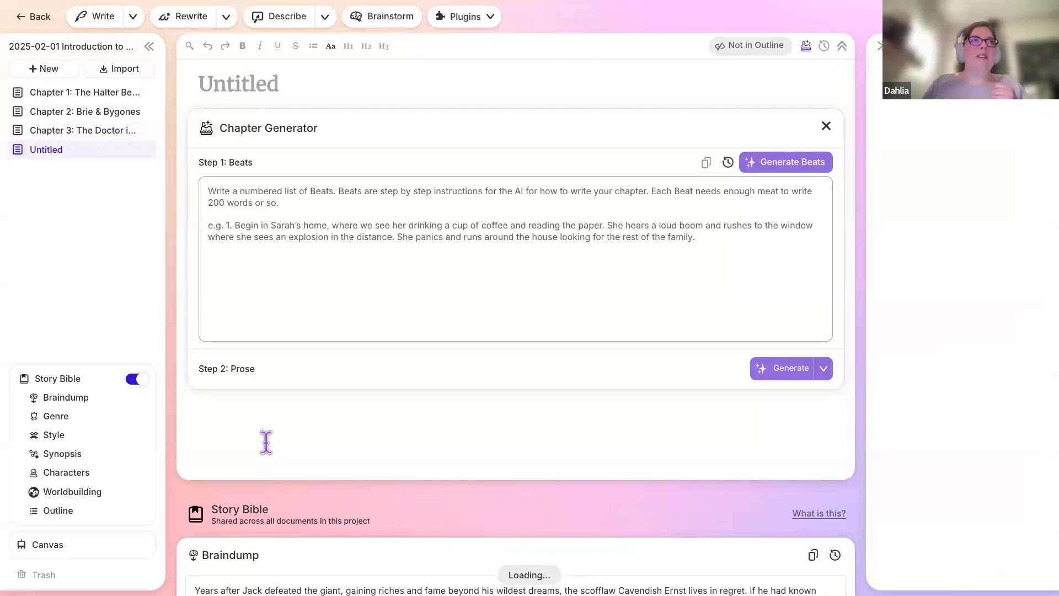
{"action": "left_click", "coordinate": [481, 16]}
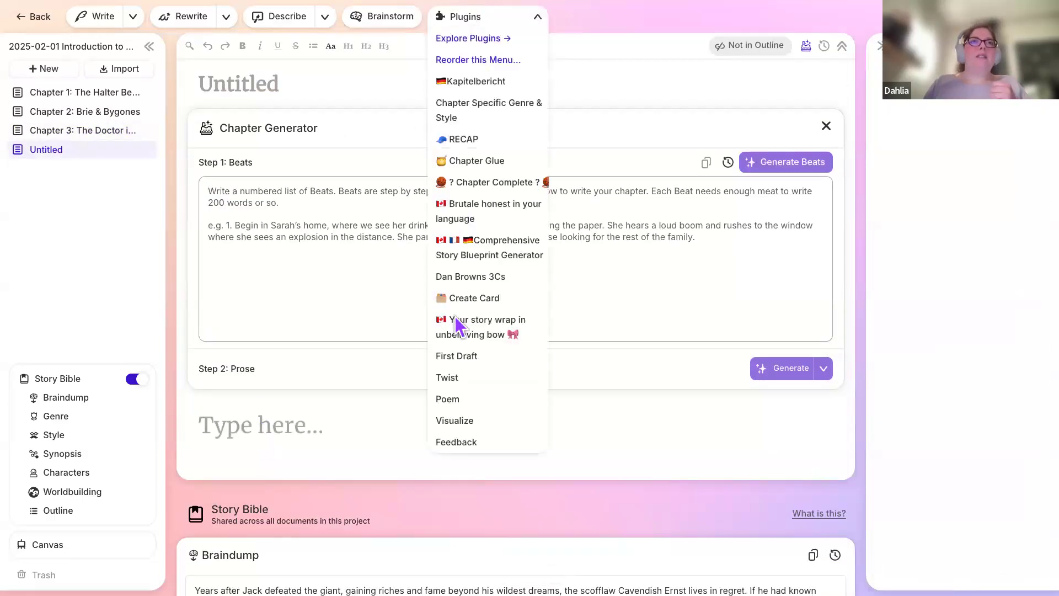
{"action": "left_click", "coordinate": [465, 360]}
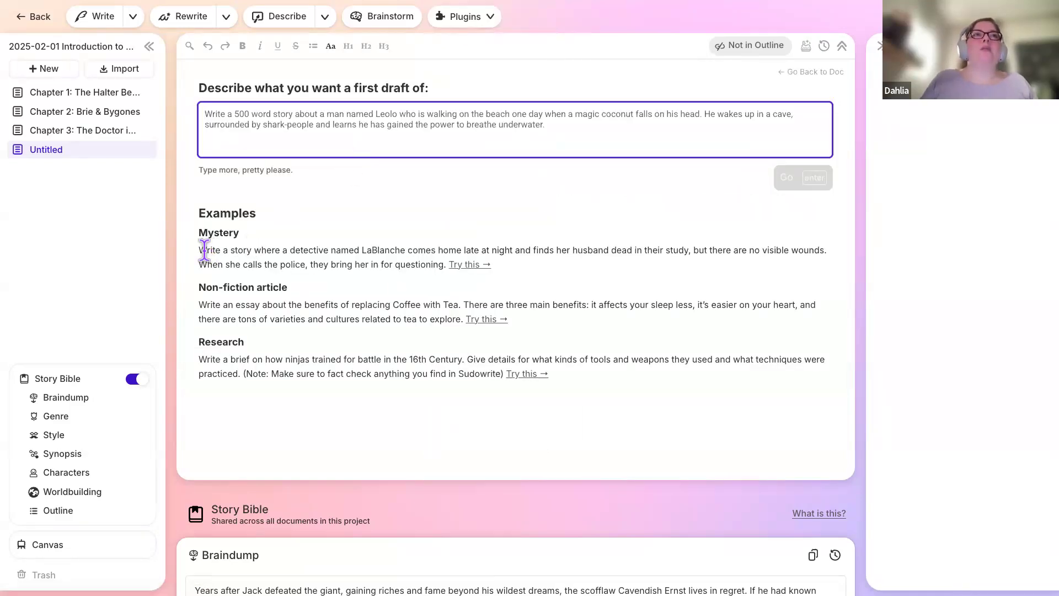
Generate a first draft from the Mystery example about detective LaBlanche, then switch to the Introduction to Sudowrite slides.
{"action": "left_click_drag", "start_coordinate": [199, 249], "coordinate": [439, 271]}
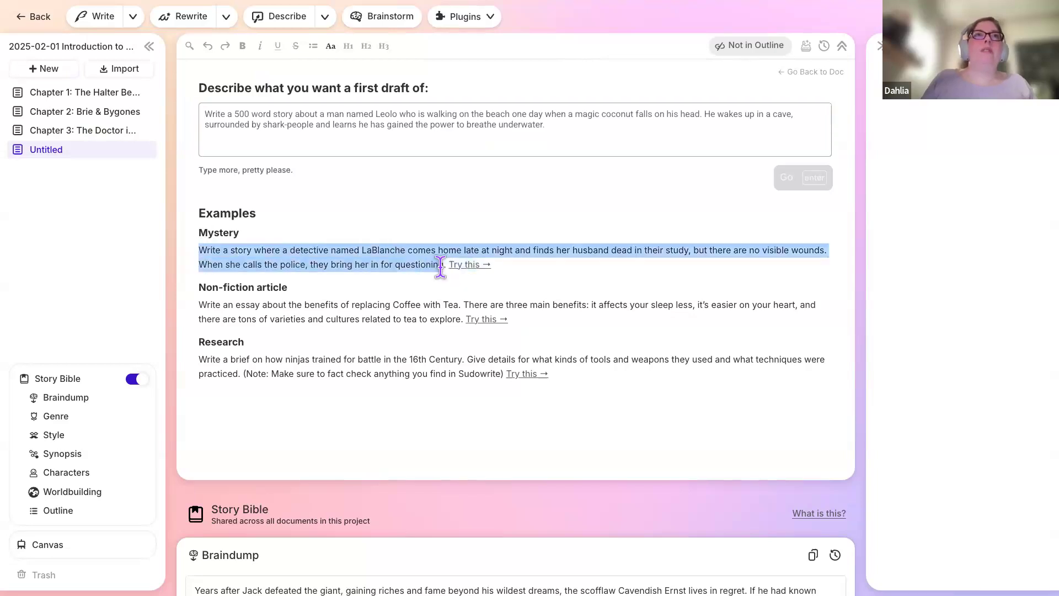
{"action": "left_click", "coordinate": [470, 265]}
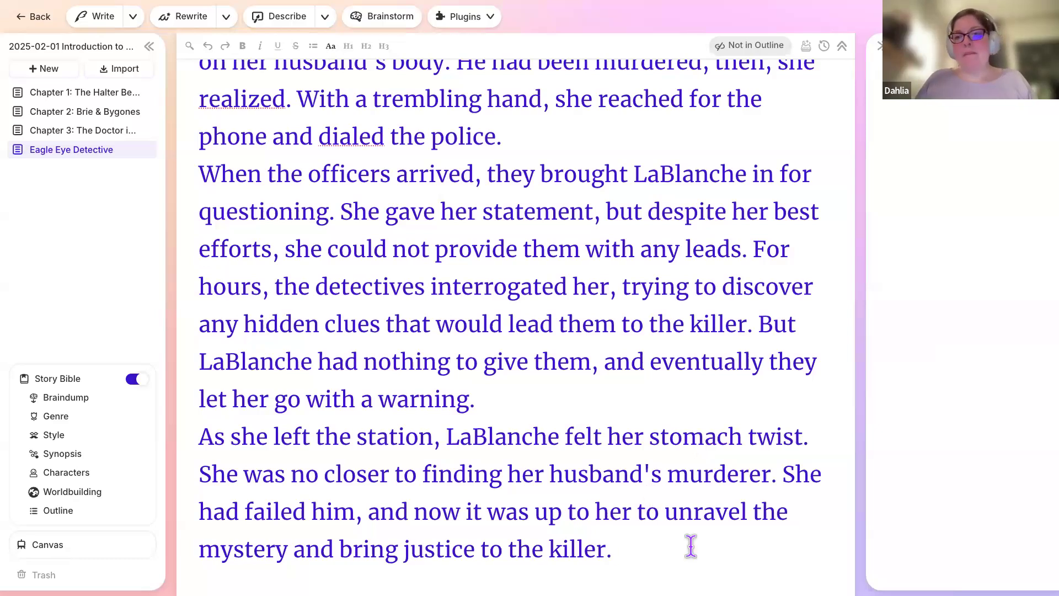
{"action": "scroll", "coordinate": [643, 427], "scroll_direction": "down", "scroll_amount": 2}
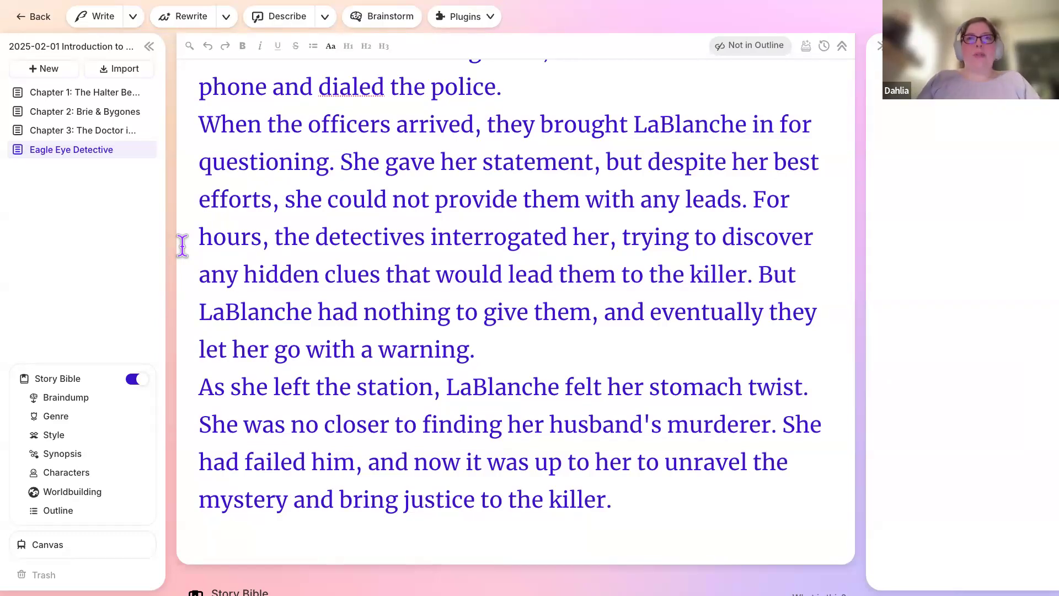
{"action": "key", "text": "ctrl+Left"}
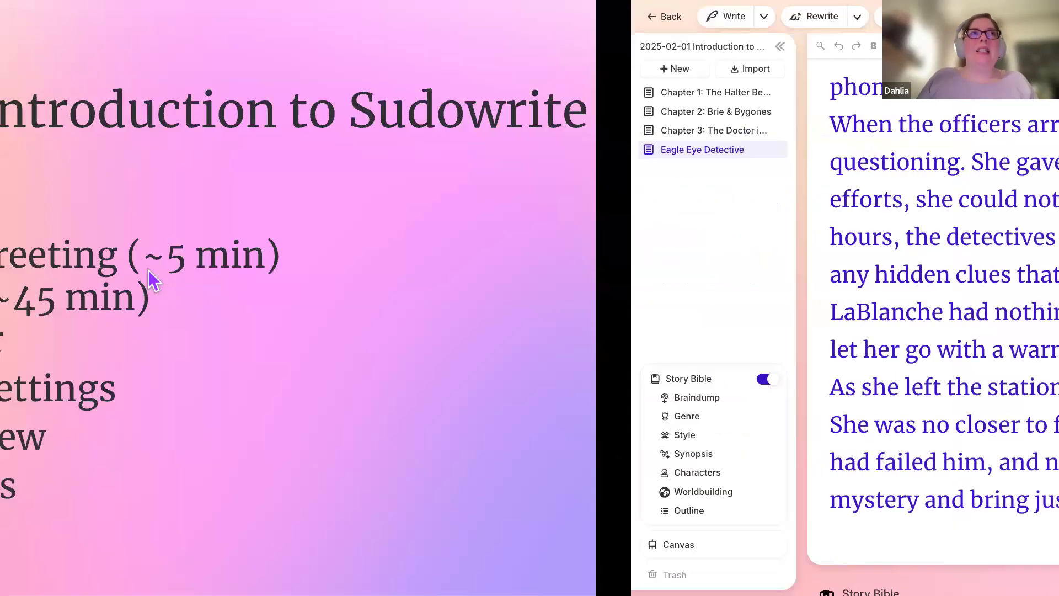